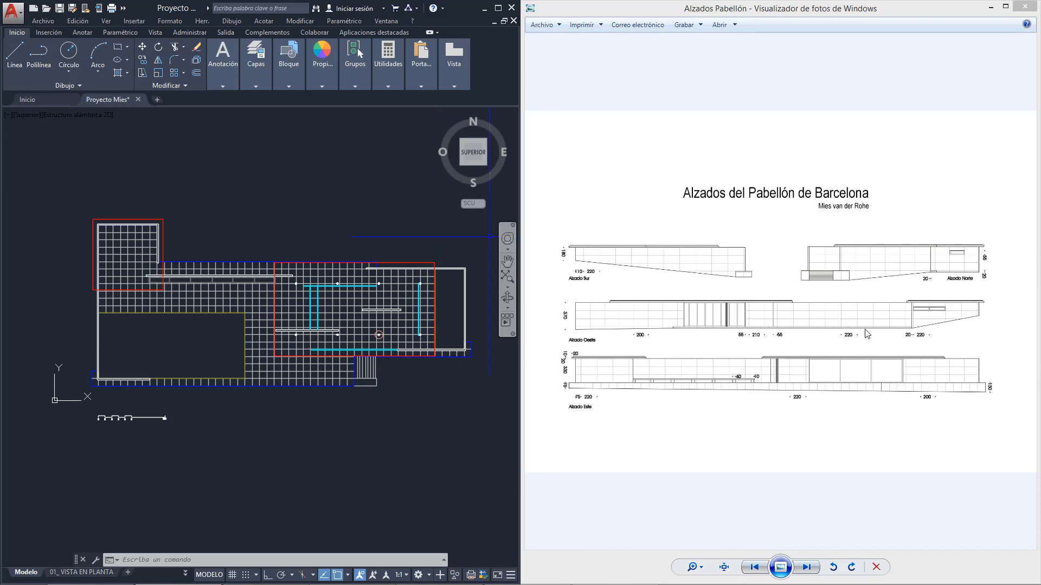
Compare the pavilion's floor plan drawing with the reference plan and elevation images.
mouse_move(470, 346)
middle_mouse_down()
mouse_move(457, 374)
mouse_move(468, 355)
middle_mouse_up()
left_click(874, 279)
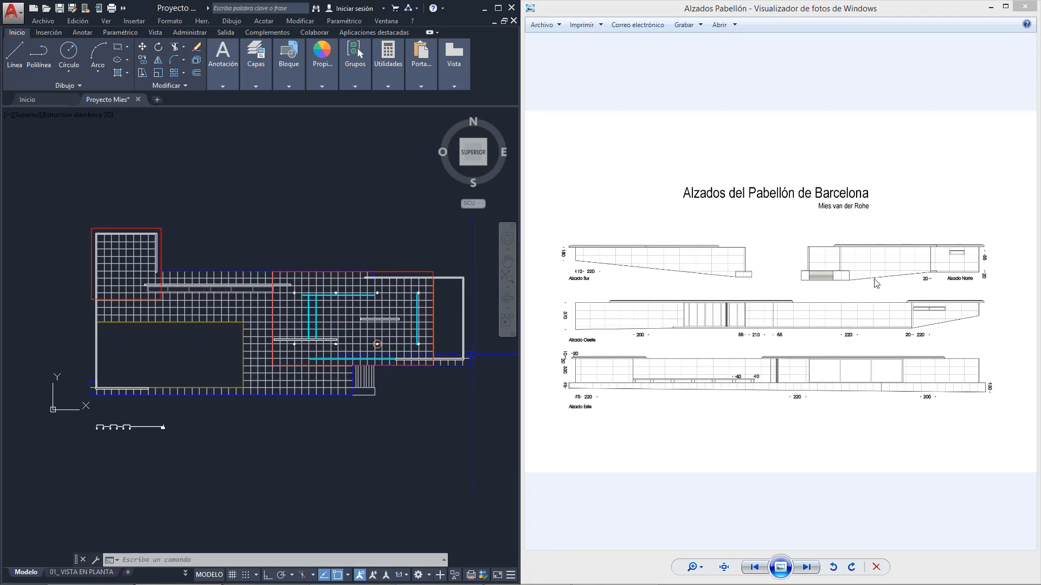
key("Right")
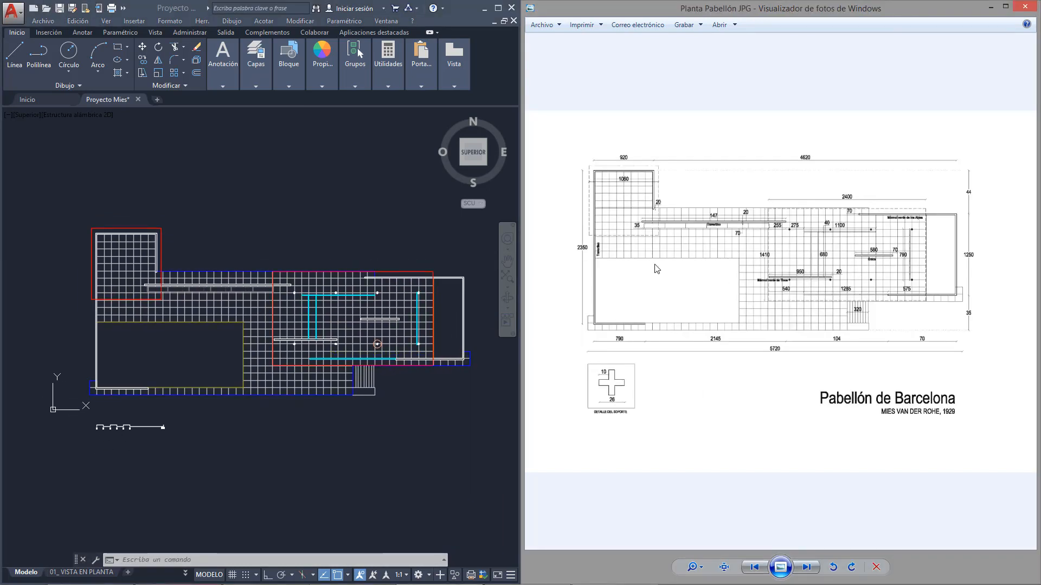
key("Left")
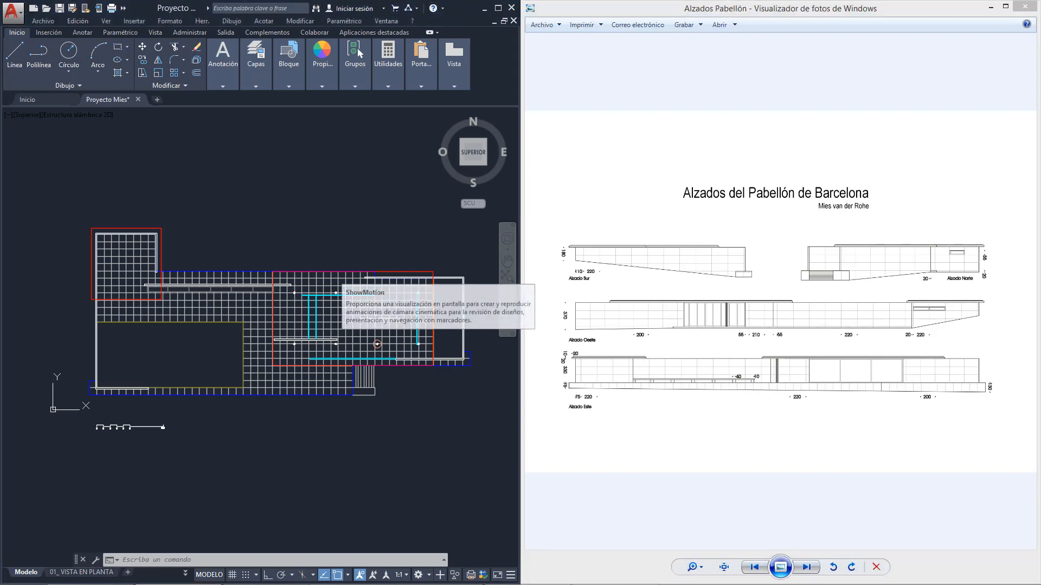
mouse_move(330, 337)
middle_mouse_down()
mouse_move(329, 381)
mouse_move(310, 377)
middle_mouse_up()
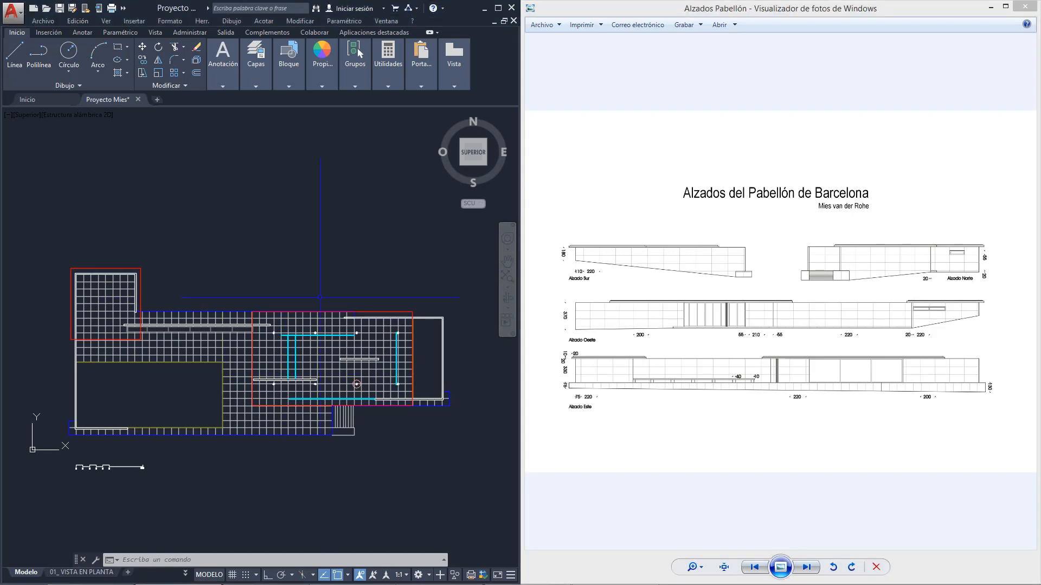
middle_click_drag(321, 300, 369, 276)
scroll(571, 262, "up", 4)
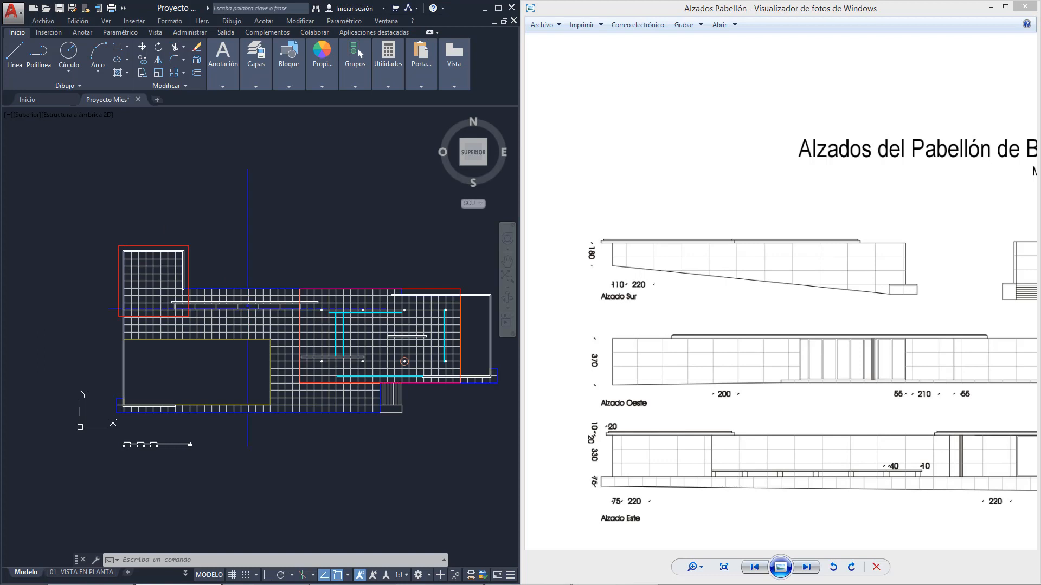
scroll(246, 328, "down", 2)
scroll(309, 331, "up", 2)
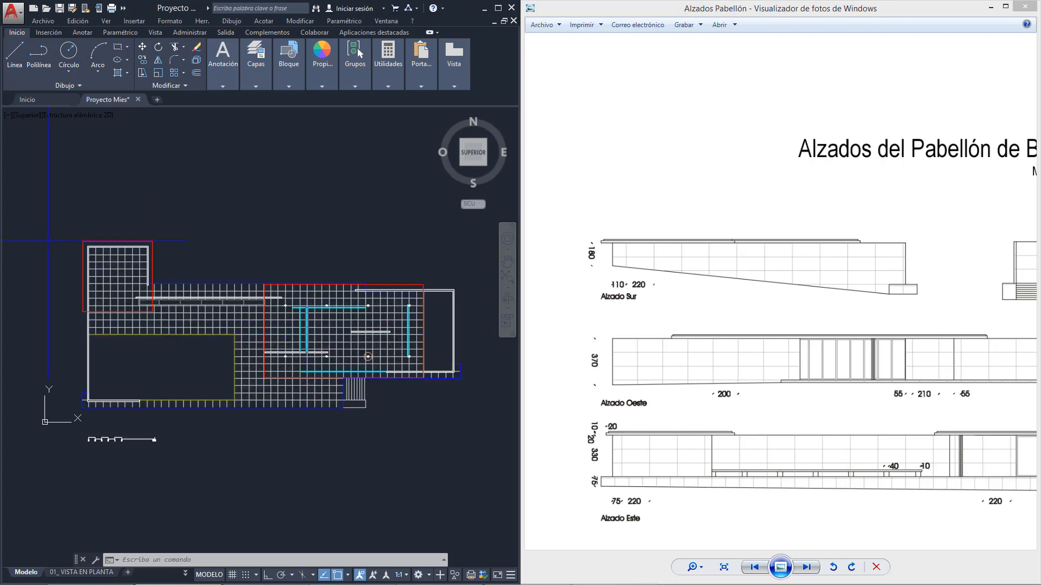
Review the 01_VISTA EN PLANTA layout and return to model space.
left_click(81, 572)
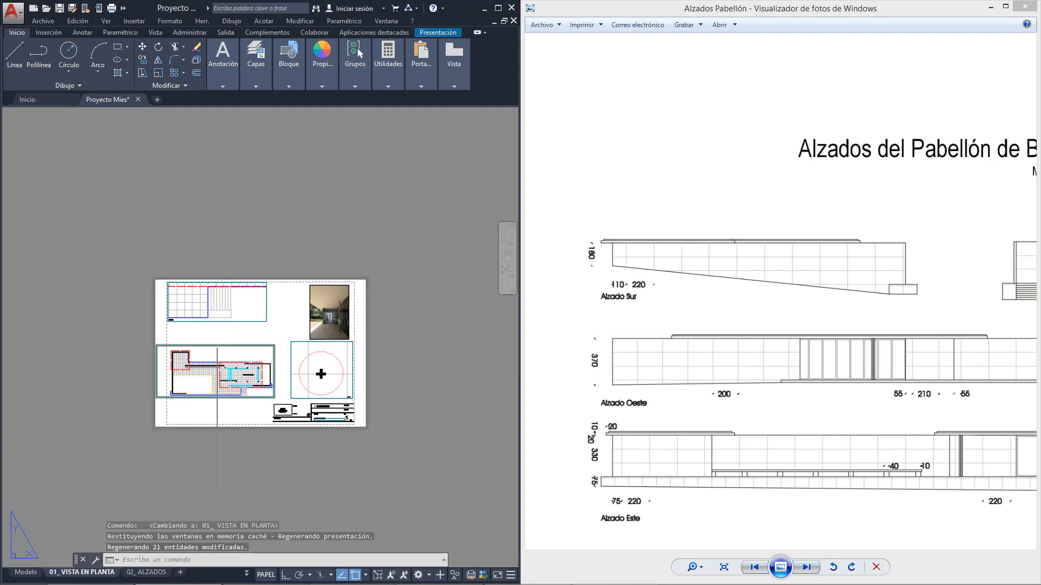
scroll(232, 423, "up", 4)
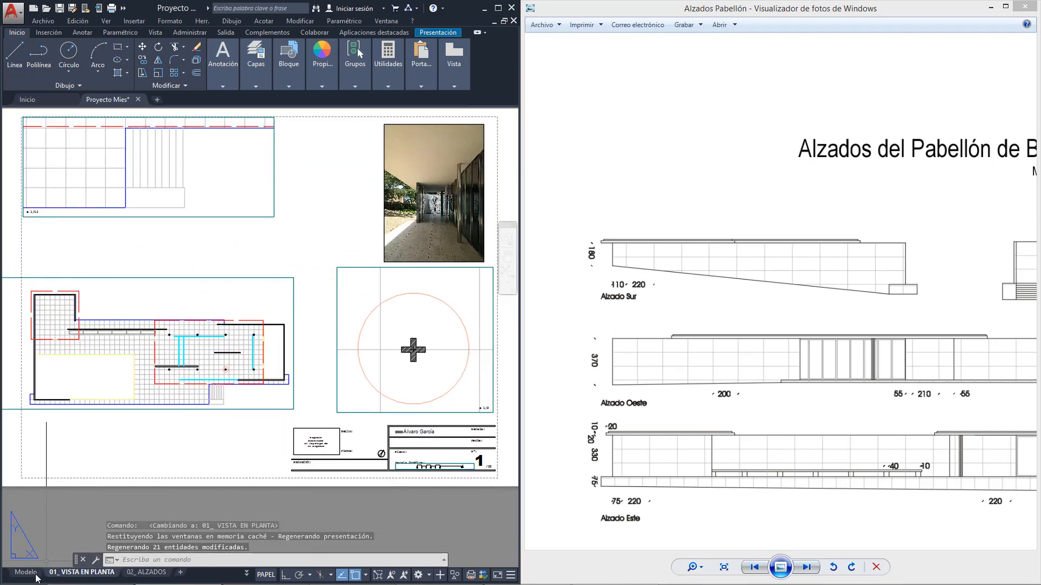
left_click(24, 573)
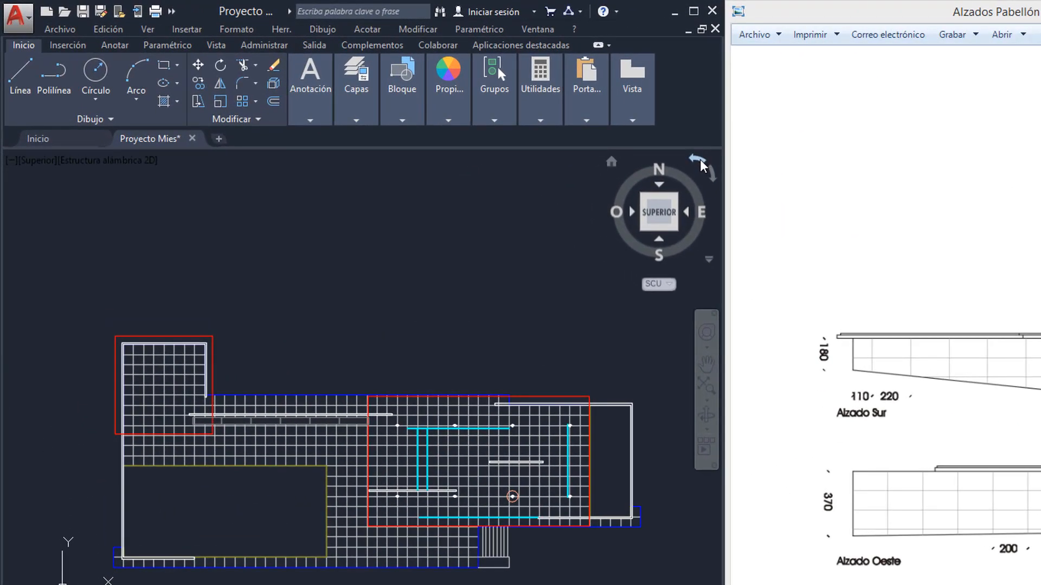
Rotate the top view of the plan 90 degrees so that its west side faces down.
left_click(700, 163)
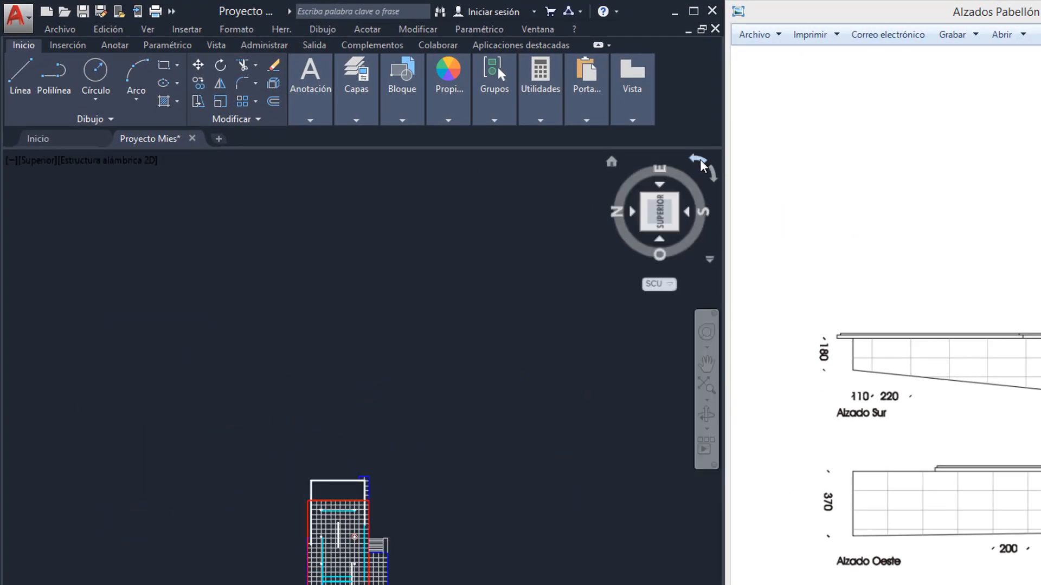
middle_click_drag(403, 571, 440, 385)
scroll(320, 575, "up", 5)
middle_click_drag(307, 400, 301, 440)
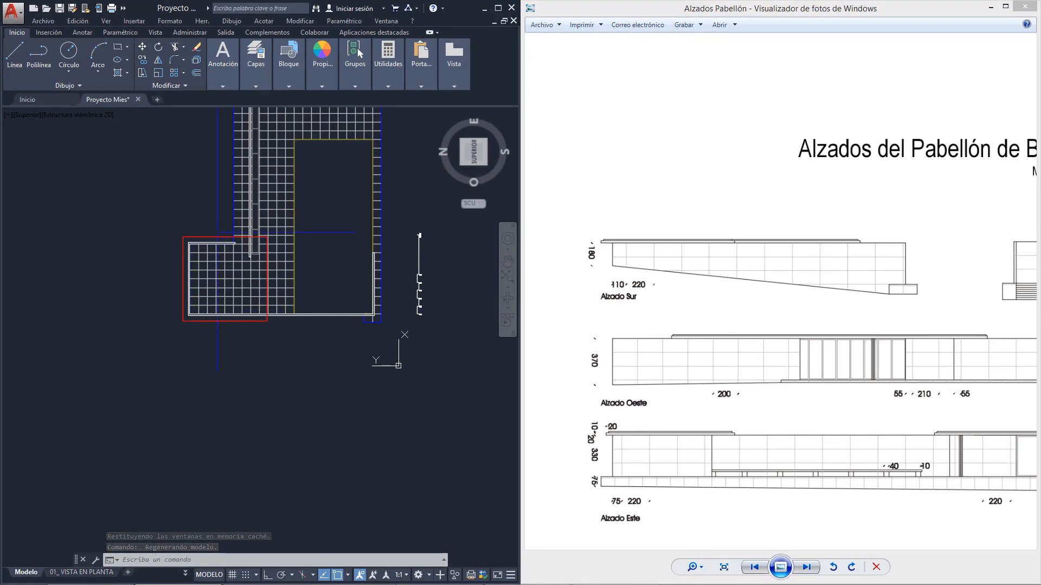
middle_click_drag(222, 421, 195, 438)
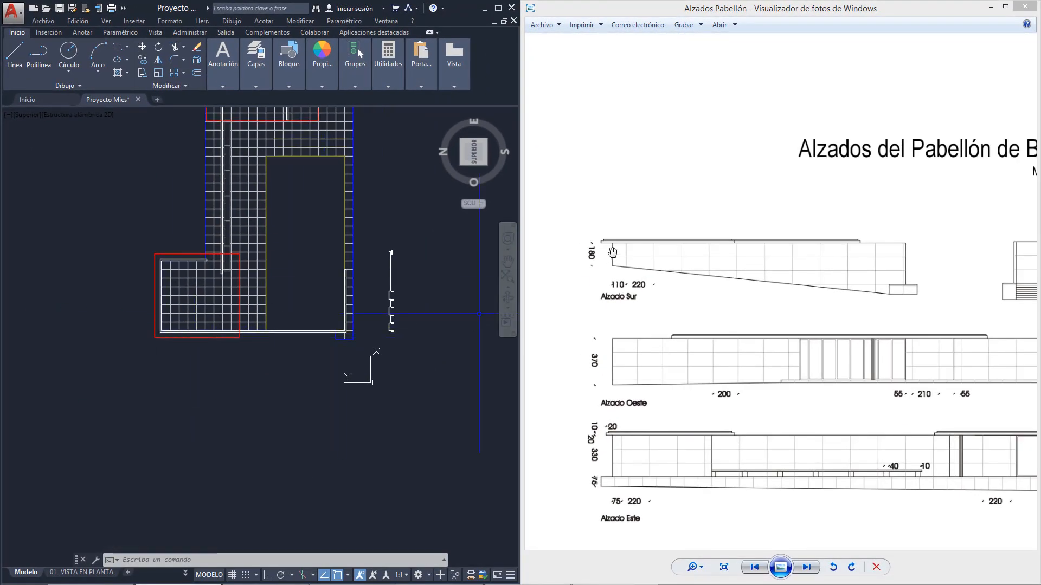
Examine the height dimensions of the south, west and east elevations in the reference image.
left_click_drag(608, 260, 578, 216)
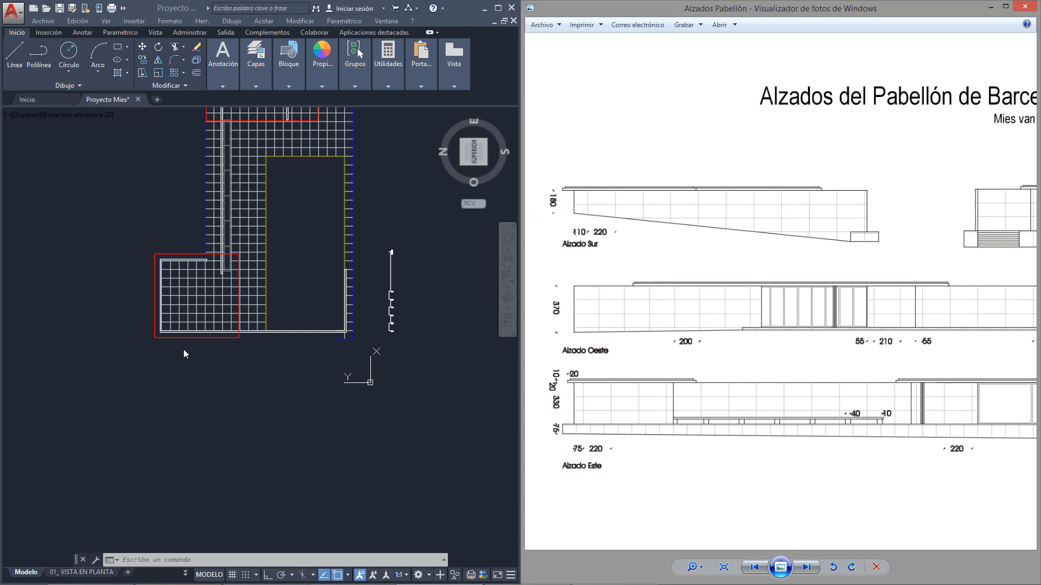
scroll(712, 368, "up", 3)
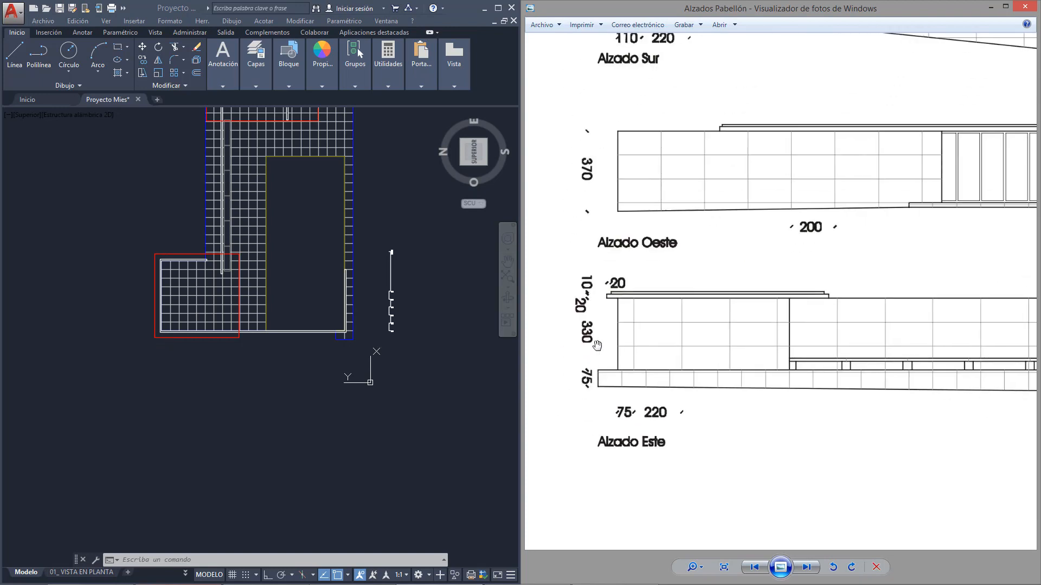
left_click(242, 314)
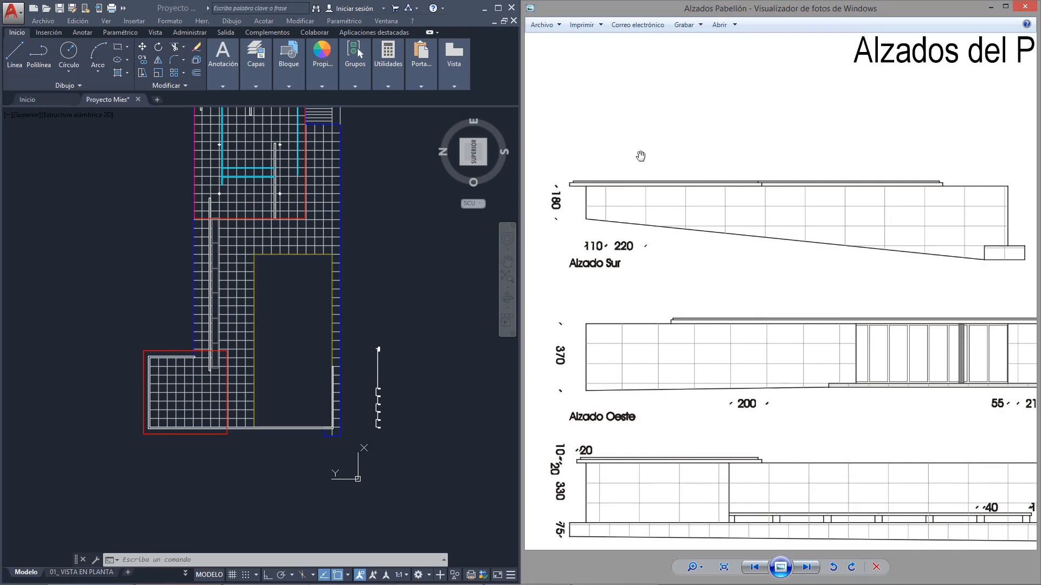
left_click_drag(583, 205, 620, 104)
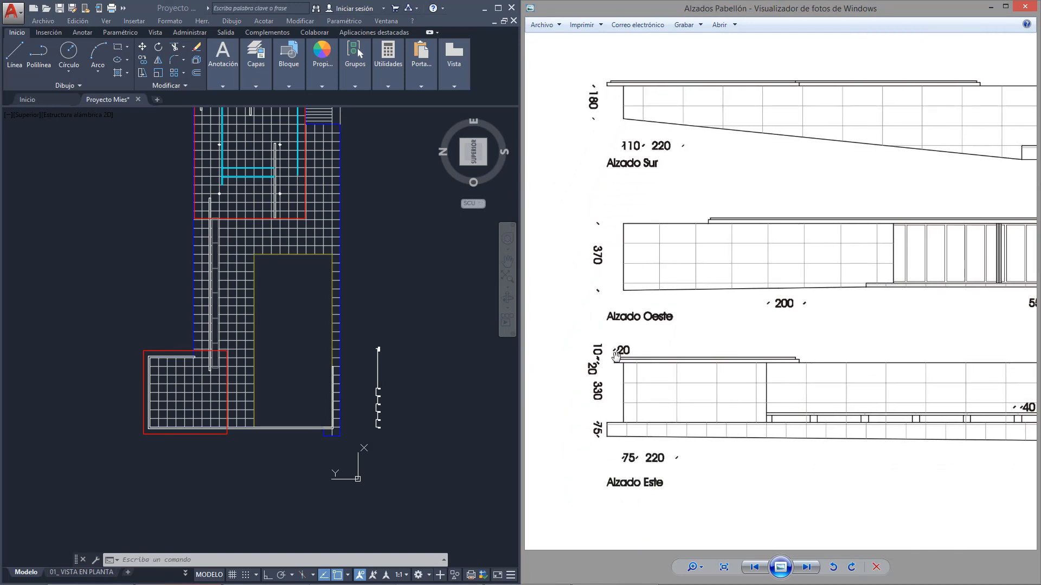
scroll(627, 348, "down", 3)
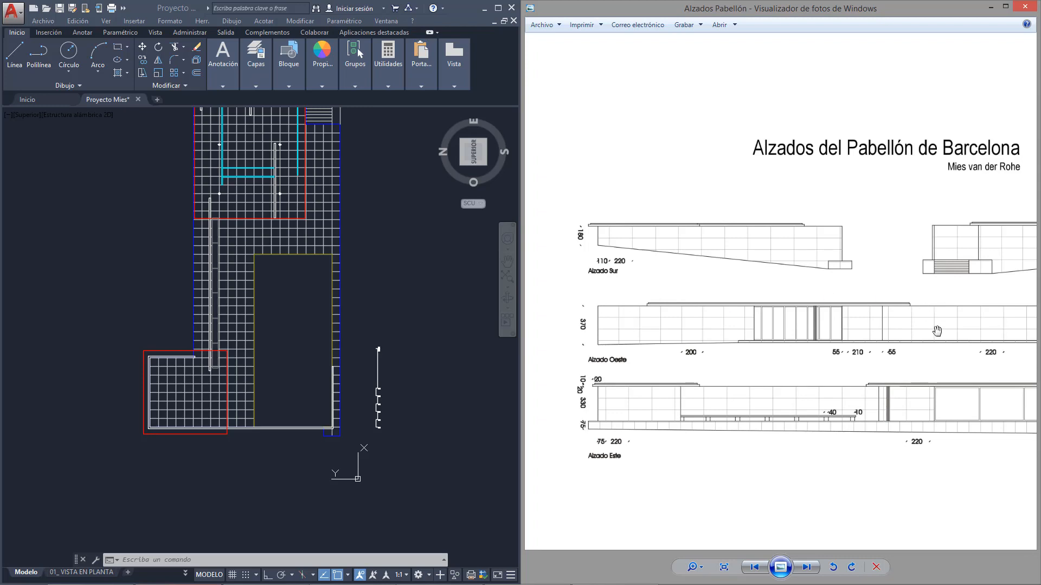
Examine the walls, roofs and base along the full length of the reference elevations.
left_click_drag(867, 320, 913, 318)
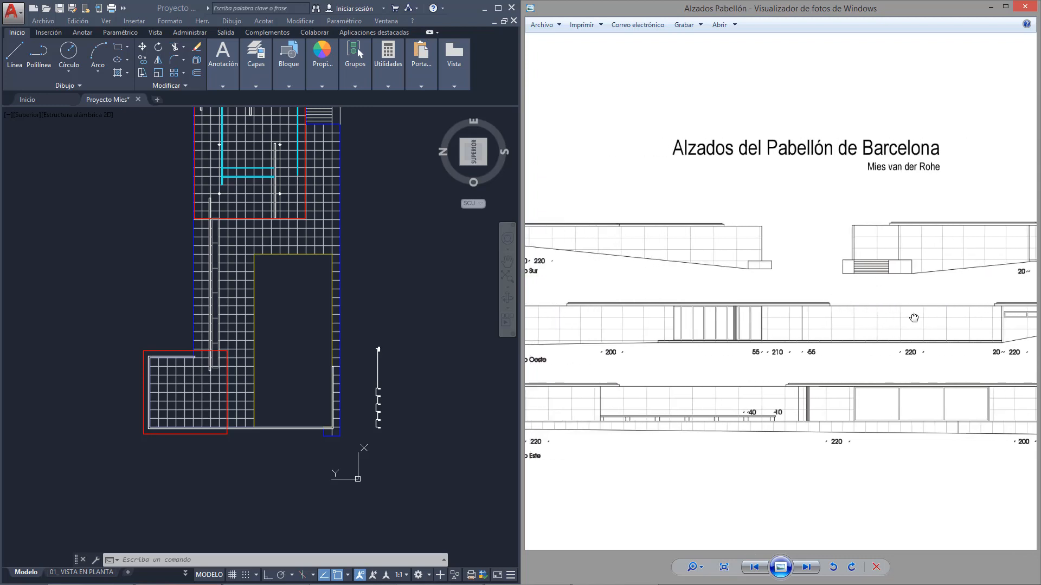
left_click_drag(805, 320, 880, 318)
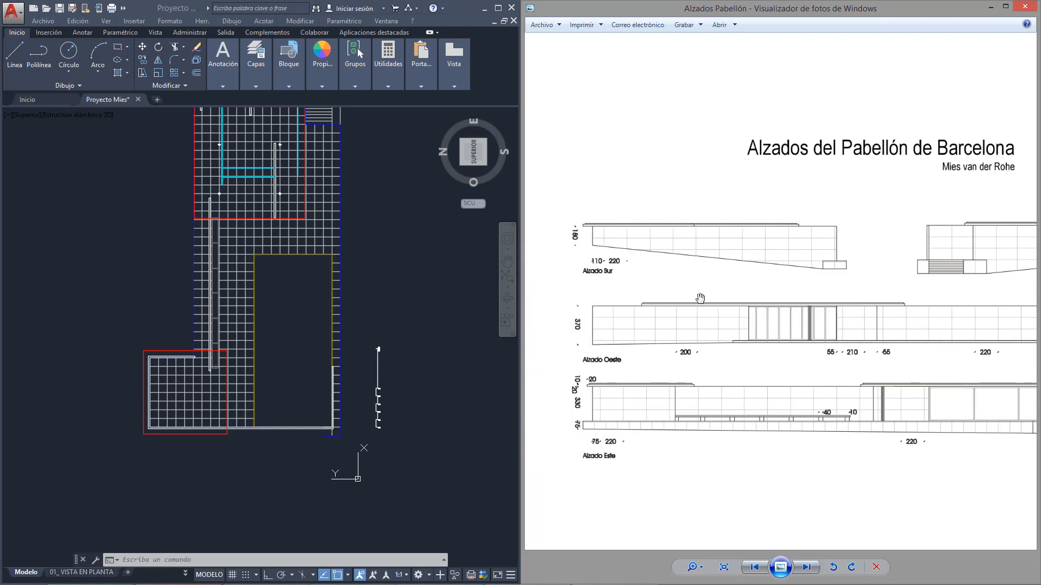
left_click_drag(772, 419, 728, 420)
left_click_drag(634, 367, 684, 368)
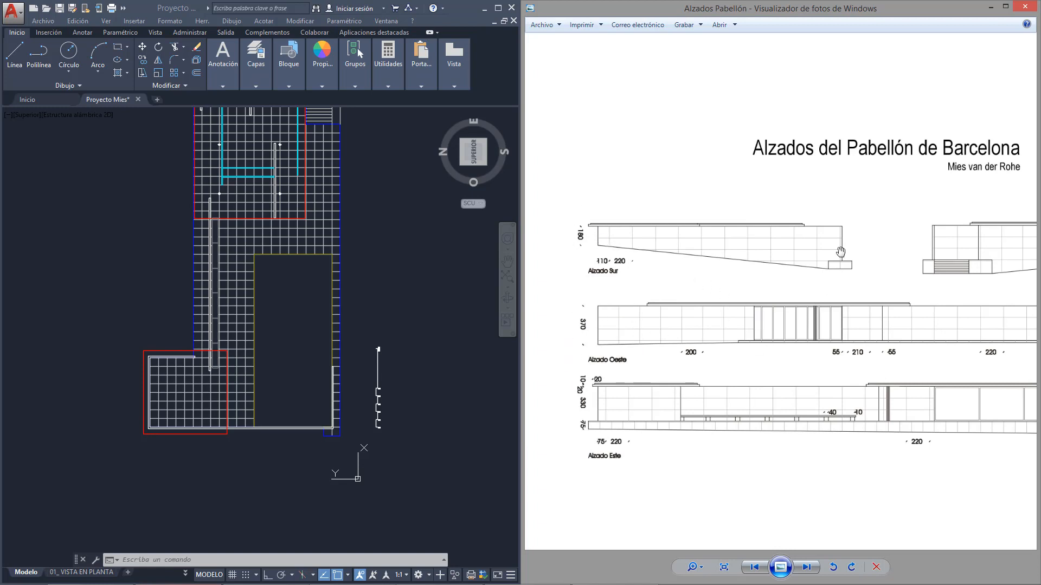
left_click_drag(638, 389, 600, 389)
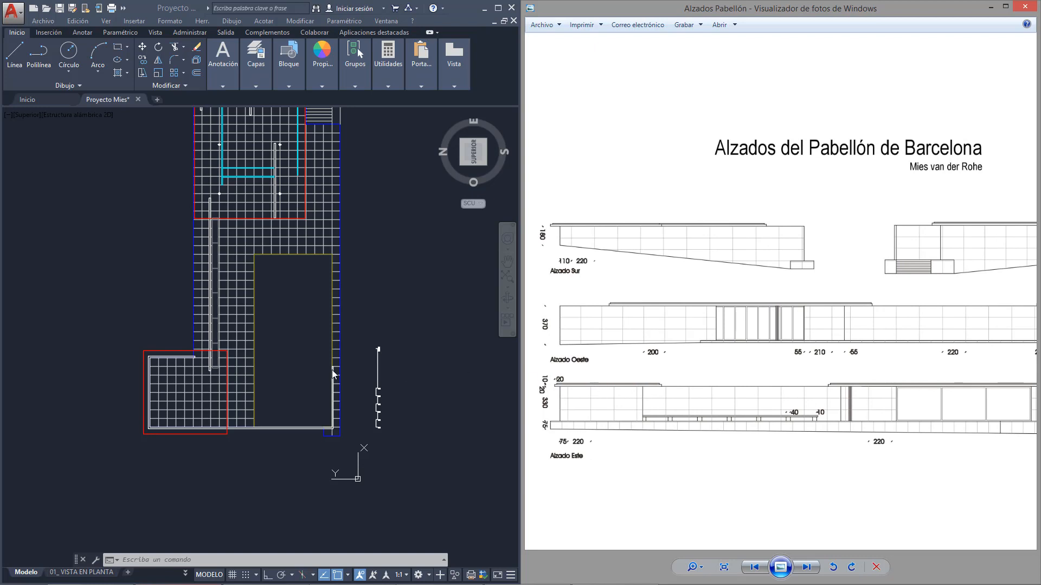
left_click_drag(767, 345, 647, 346)
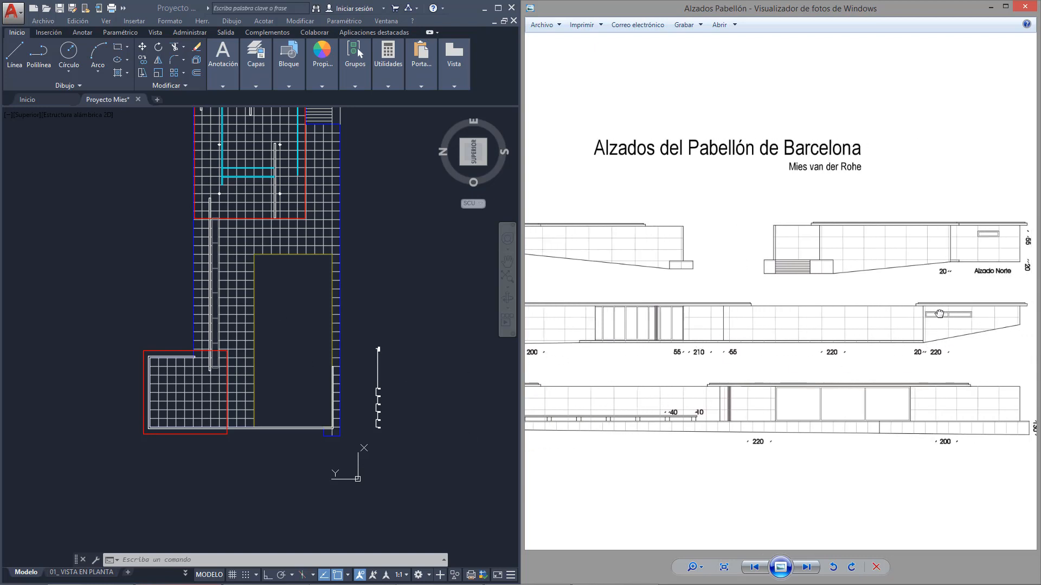
left_click_drag(951, 304, 917, 307)
left_click_drag(893, 352, 997, 351)
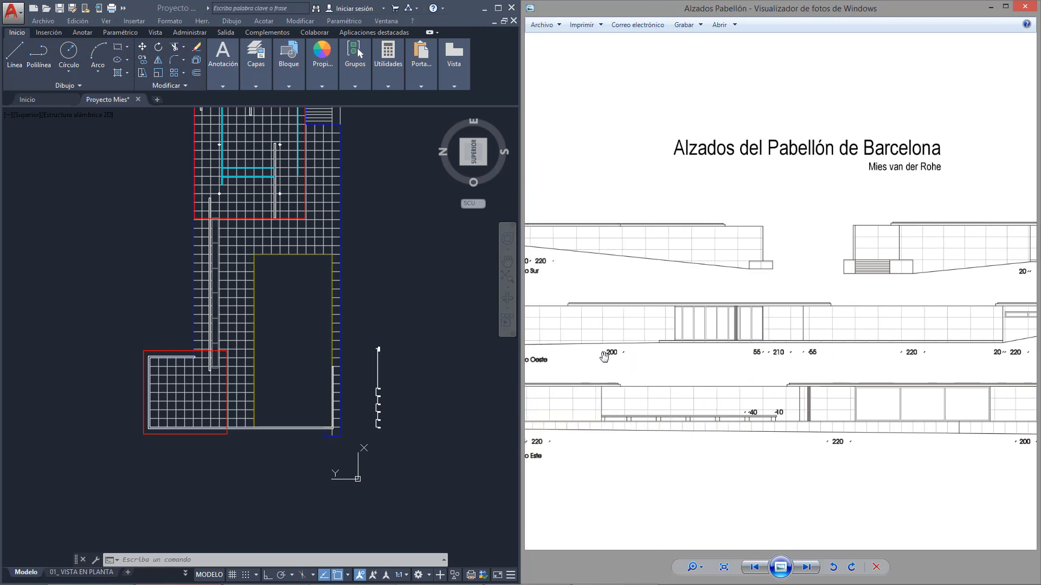
left_click_drag(592, 356, 660, 354)
Compare the rotated plan with the reference floor plan and the elevations image.
left_click(391, 285)
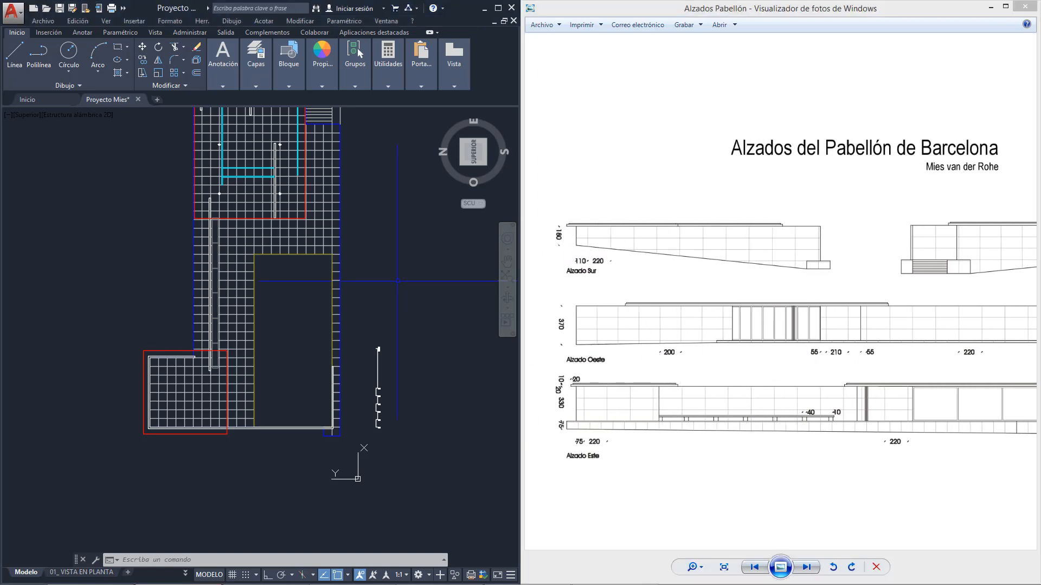
middle_click_drag(387, 274, 371, 330)
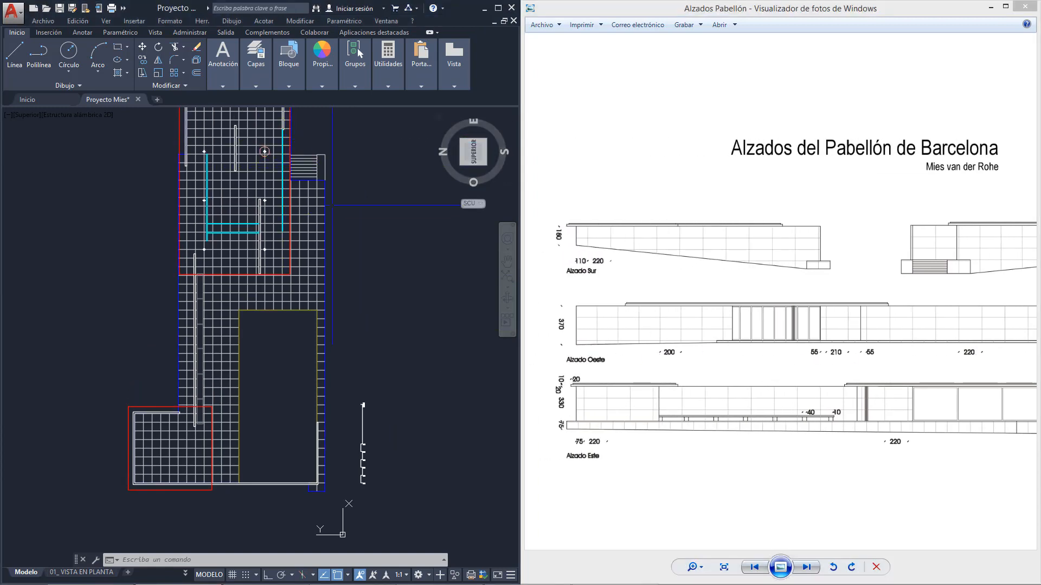
middle_click_drag(285, 367, 292, 284)
middle_click_drag(290, 354, 290, 418)
left_click(706, 376)
key("Right")
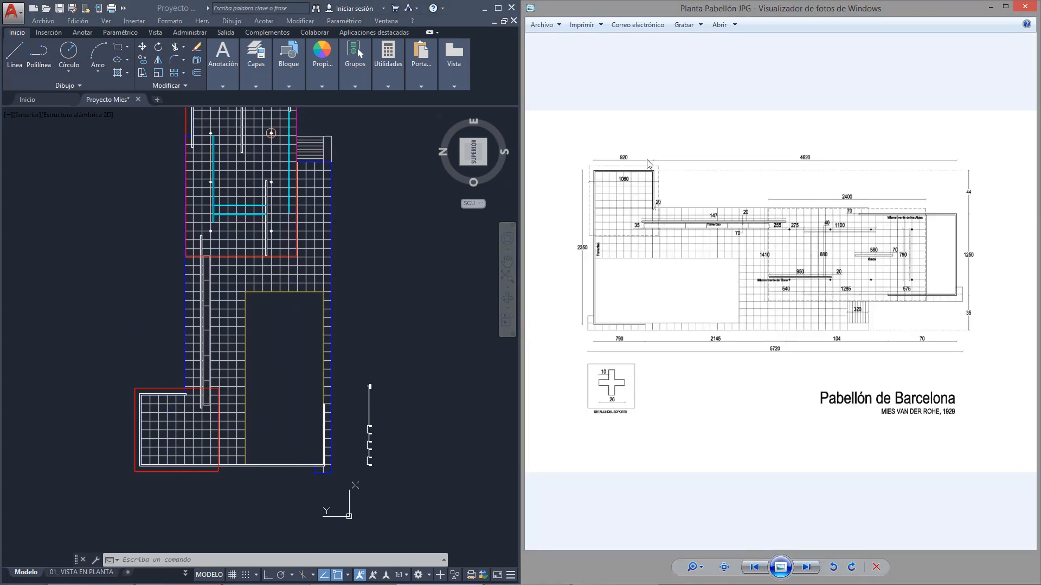
key("Left")
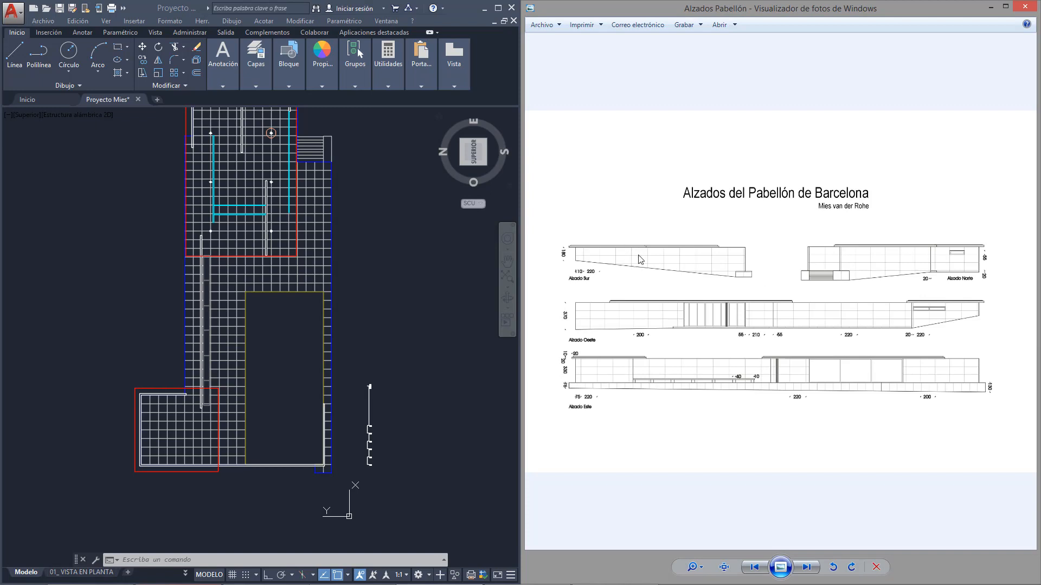
scroll(569, 271, "up", 1)
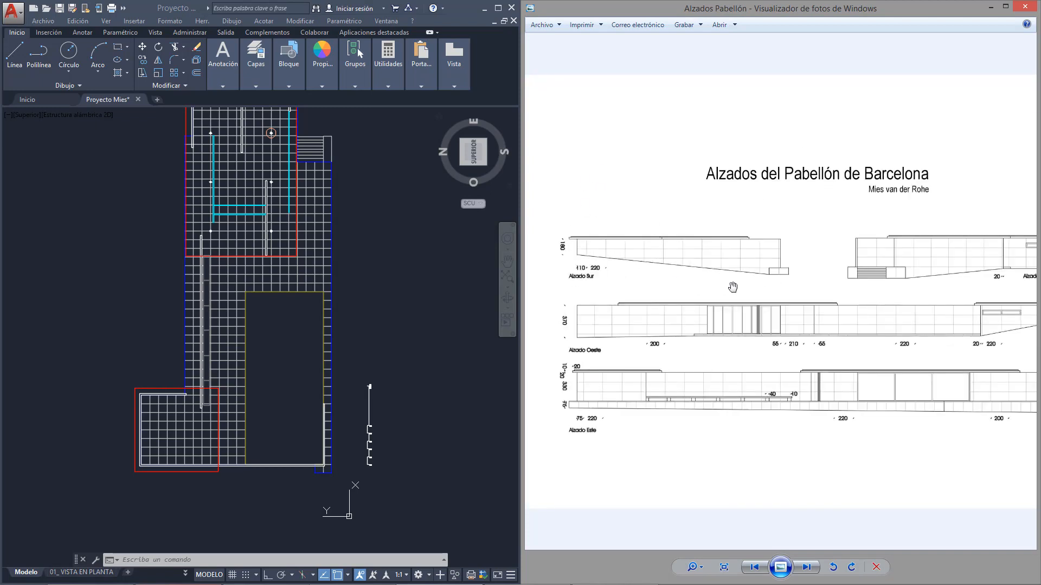
scroll(733, 289, "down", 1)
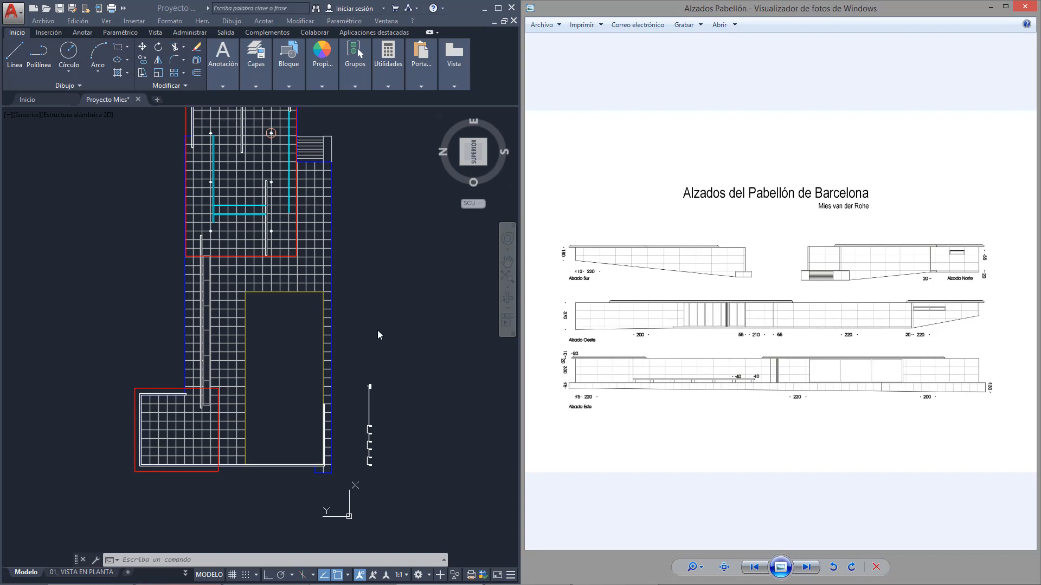
Make the Auxiliar layer current.
left_click(251, 56)
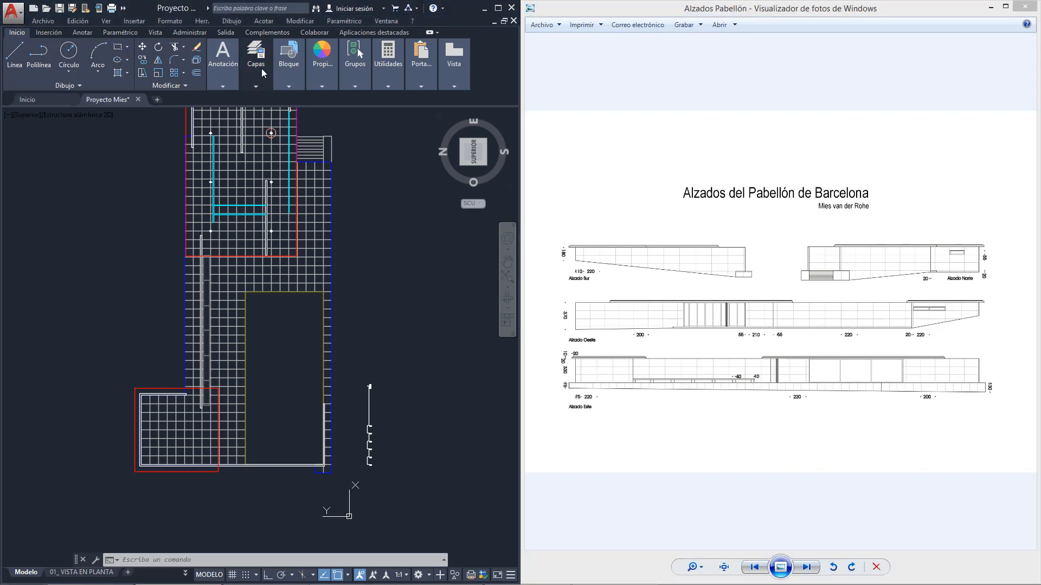
left_click(263, 74)
left_click(340, 96)
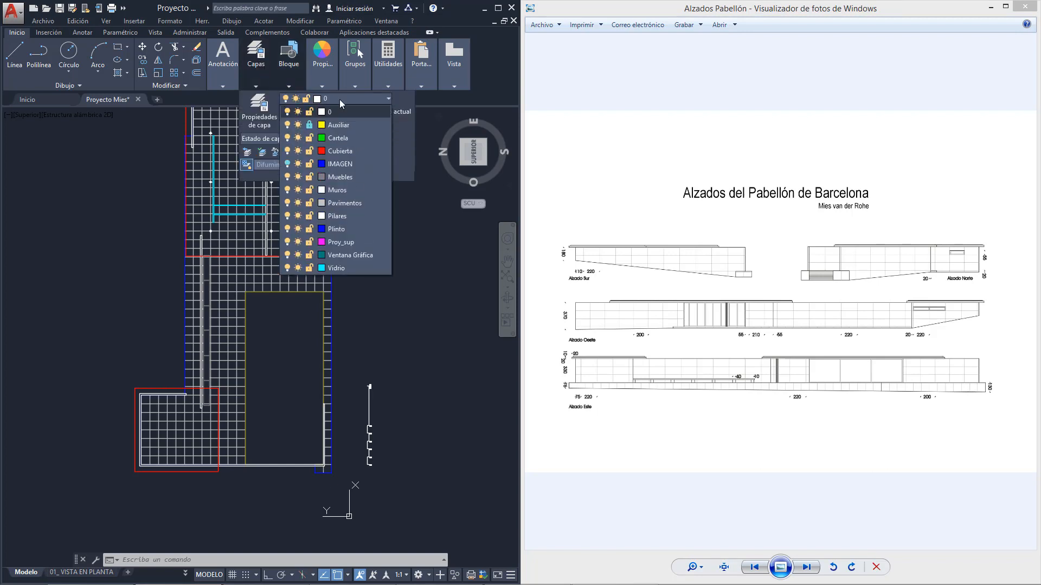
left_click(337, 125)
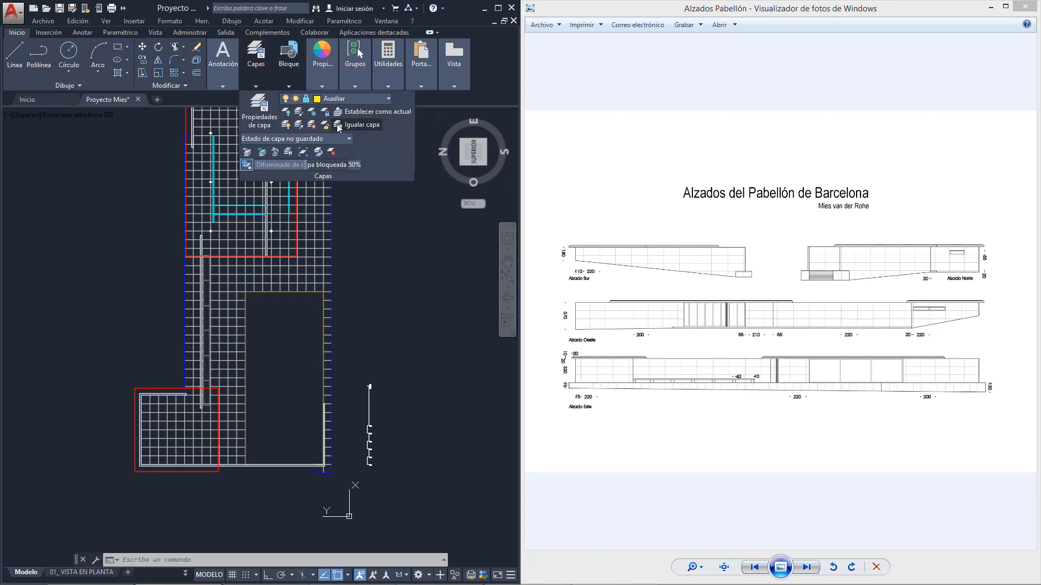
With Ortho on, draw a vertical auxiliary line down from the lower-left corner of the small roof's red outline.
middle_click_drag(392, 380, 408, 309)
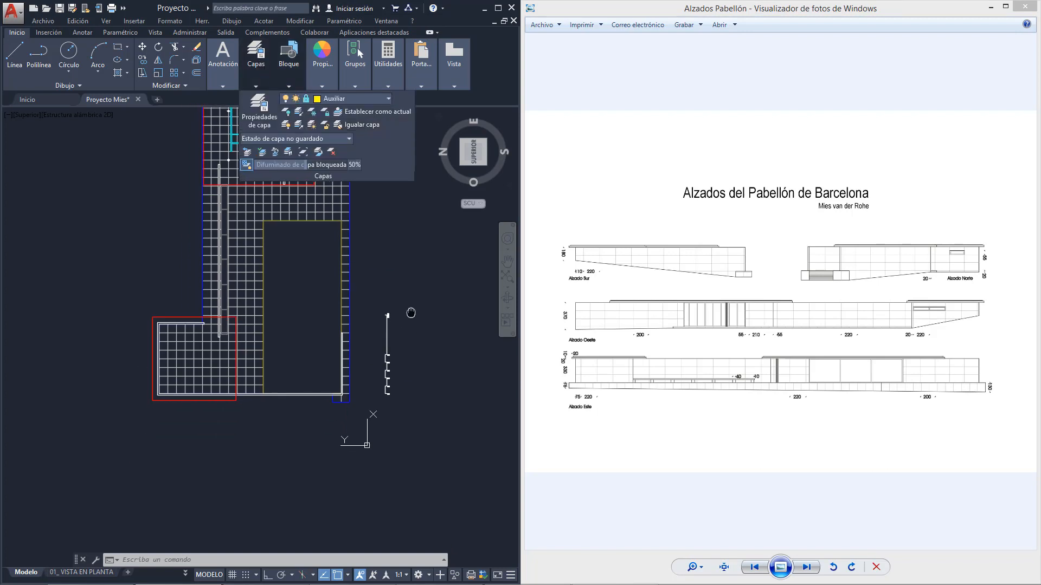
left_click(14, 54)
scroll(159, 385, "up", 5)
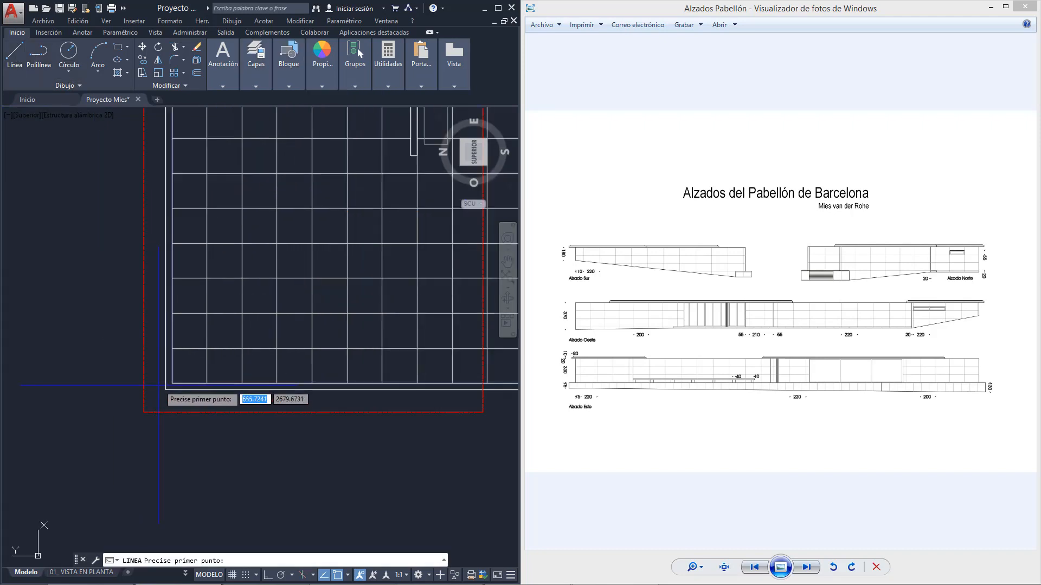
left_click(144, 425)
scroll(114, 325, "down", 4)
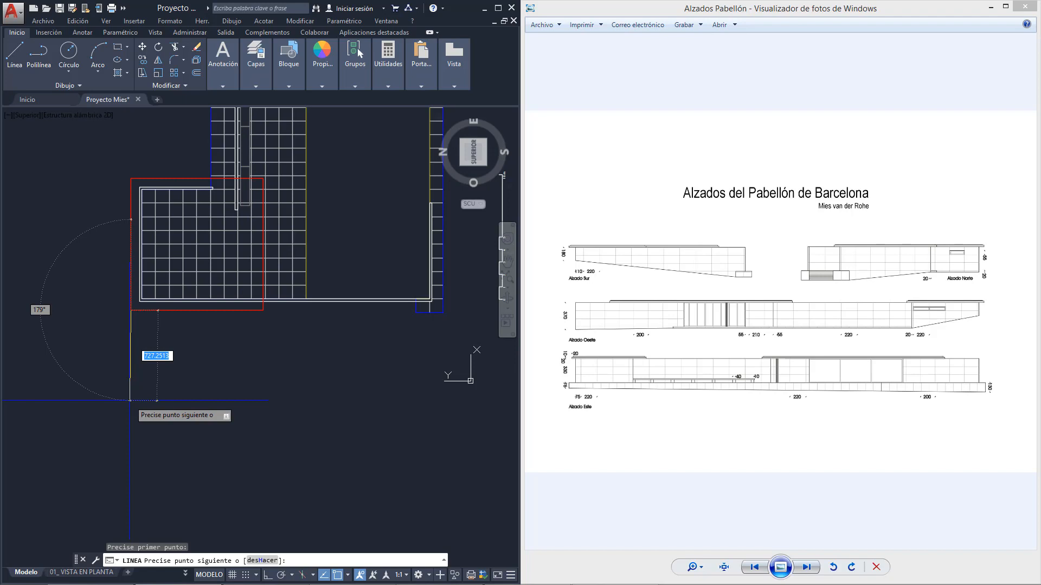
key("F8")
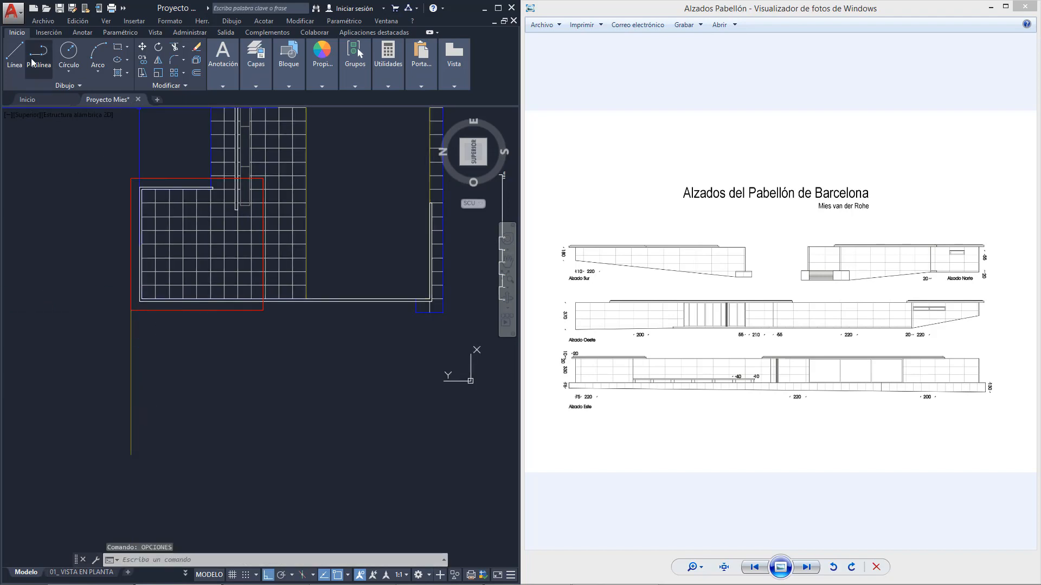
Project the base's lower-right corner down level with the first auxiliary line and join both lower ends with a horizontal line.
left_click(15, 55)
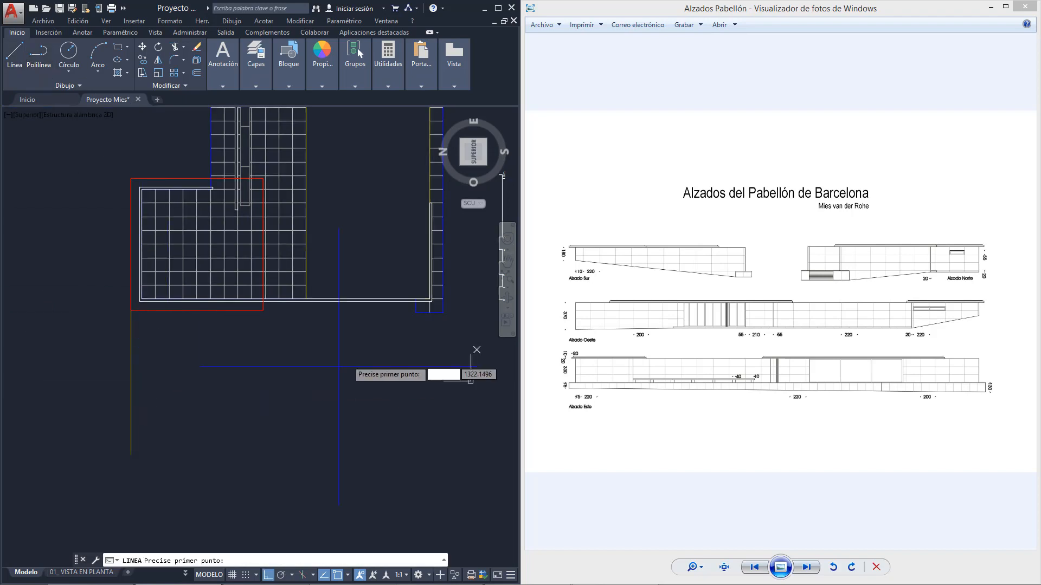
left_click(443, 313)
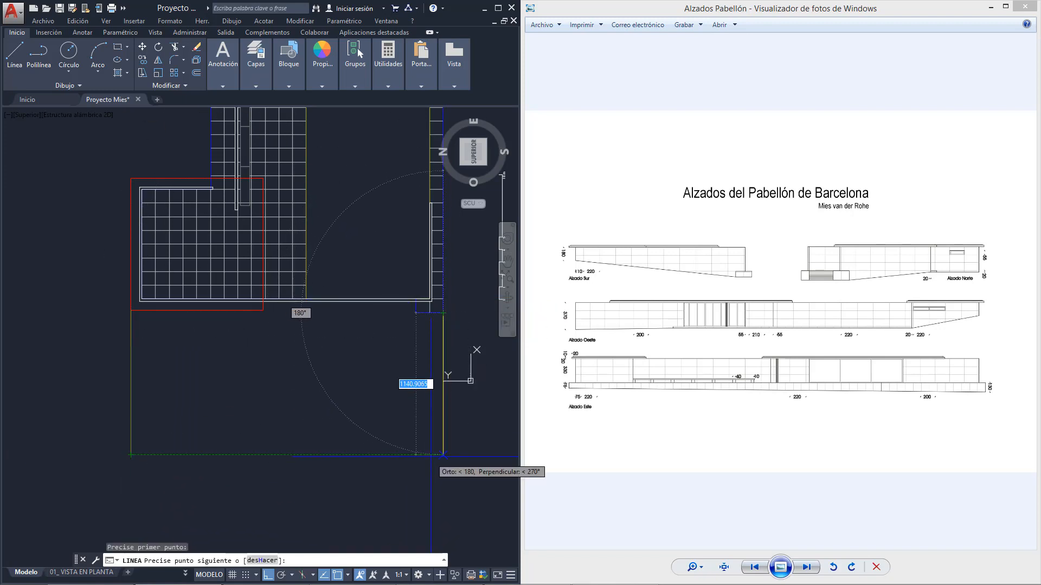
left_click(432, 457)
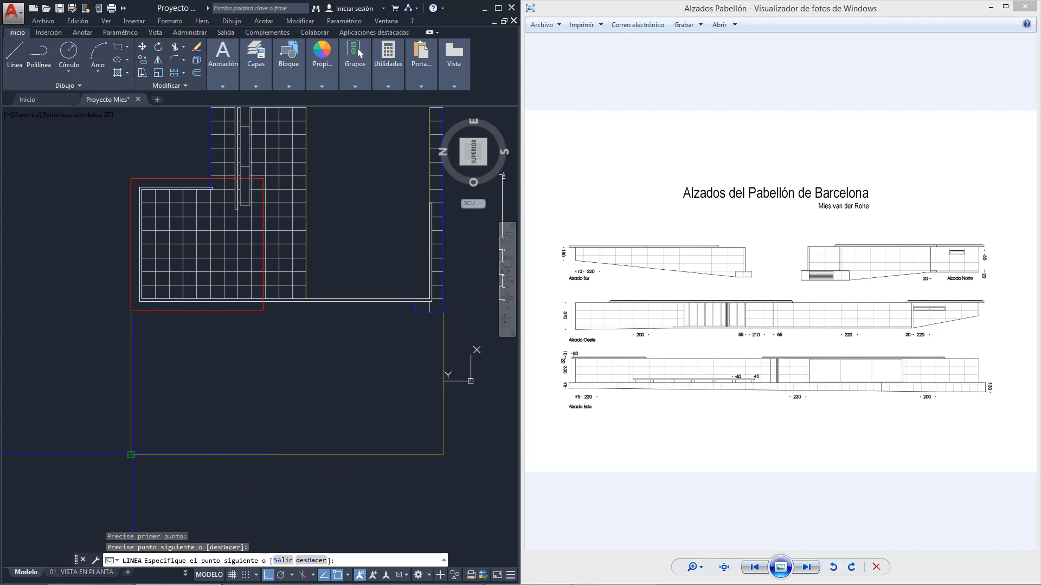
left_click(132, 454)
key("Escape")
left_click(191, 453)
left_click(191, 456)
left_click(189, 455)
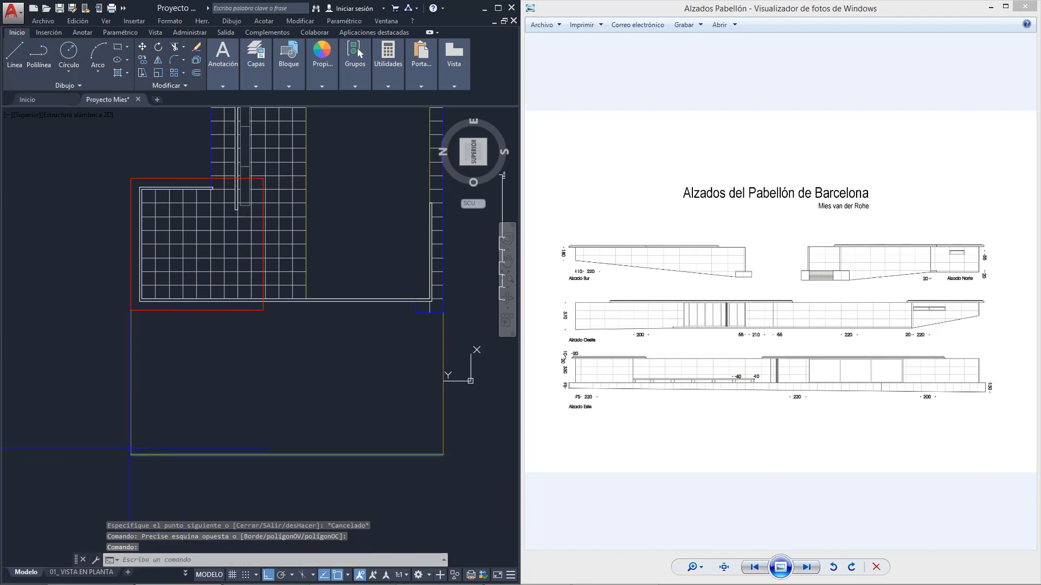
Examine the south elevation in the reference image from its roof edge to the base block, and compare it with the other elevations.
left_click(567, 244)
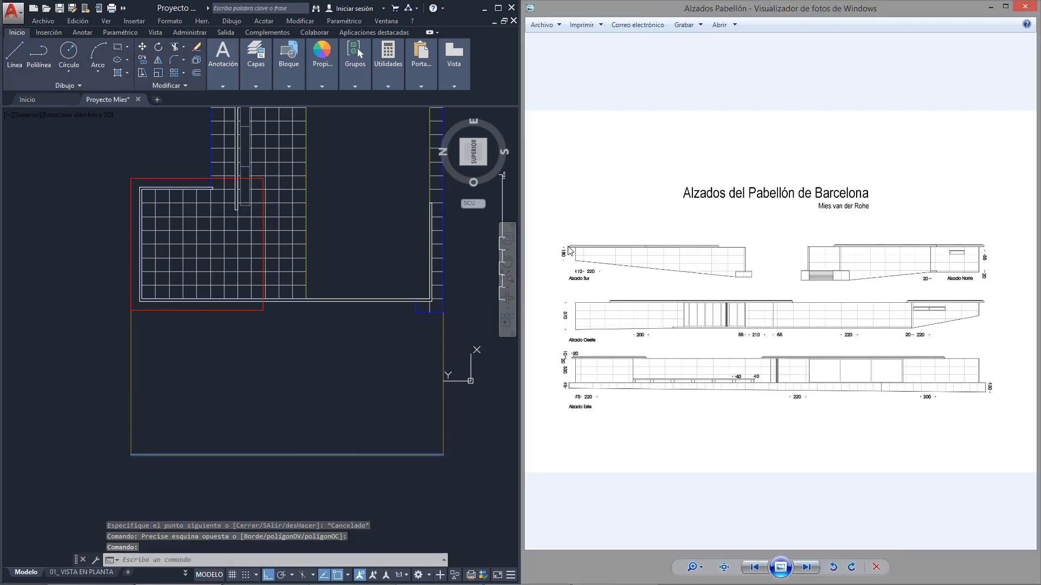
scroll(564, 217, "up", 5)
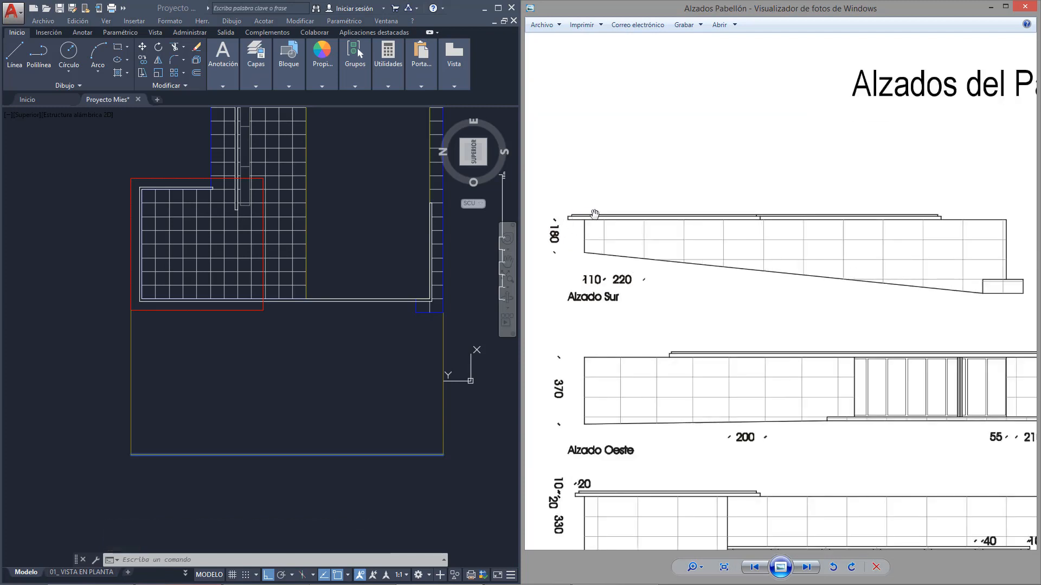
left_click_drag(794, 227, 645, 223)
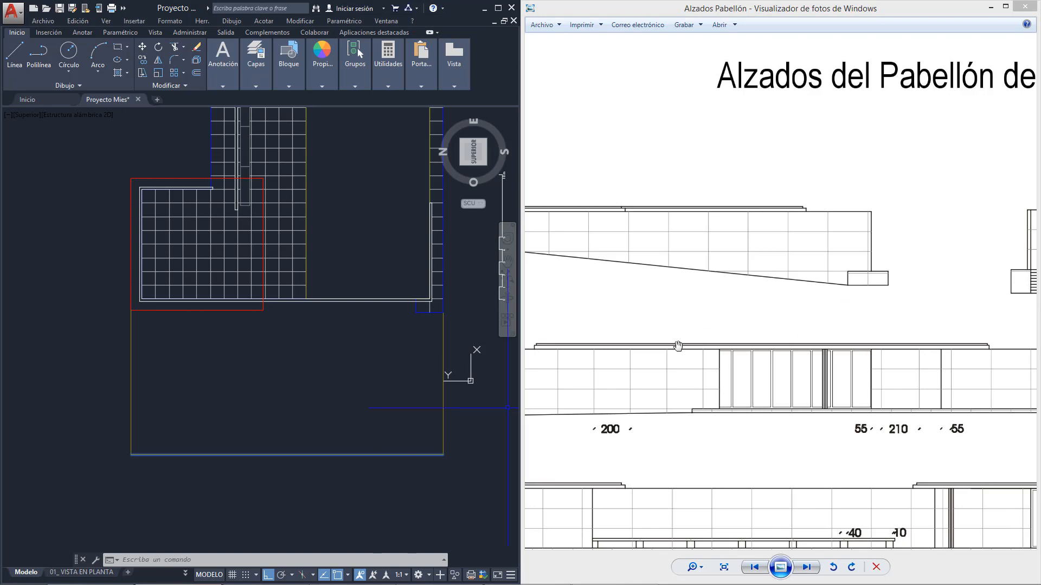
scroll(704, 325, "down", 1)
scroll(811, 297, "down", 1)
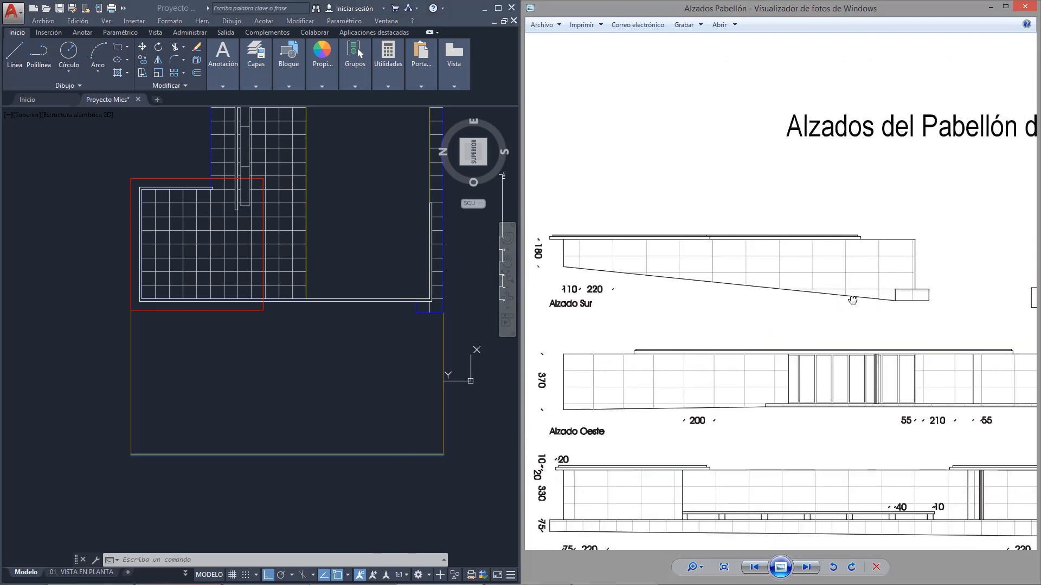
scroll(552, 249, "up", 1)
scroll(551, 248, "up", 2)
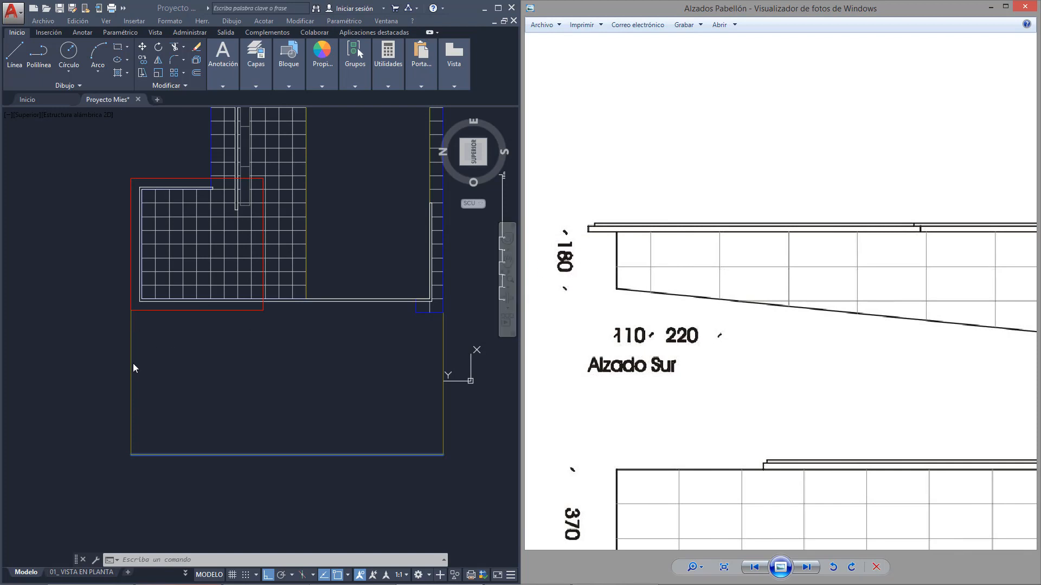
left_click_drag(870, 268, 934, 149)
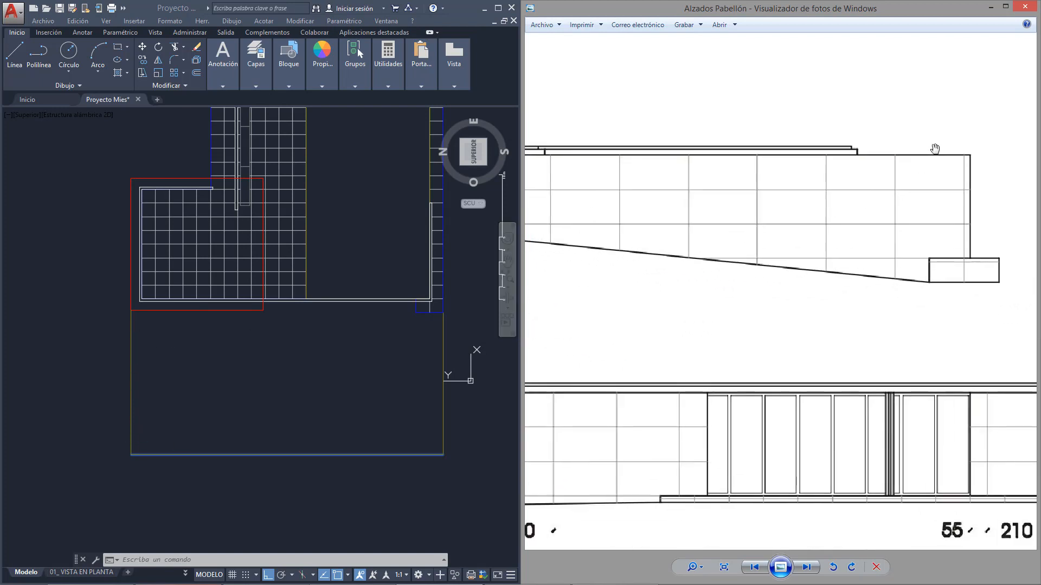
scroll(908, 200, "down", 1)
scroll(857, 322, "down", 2)
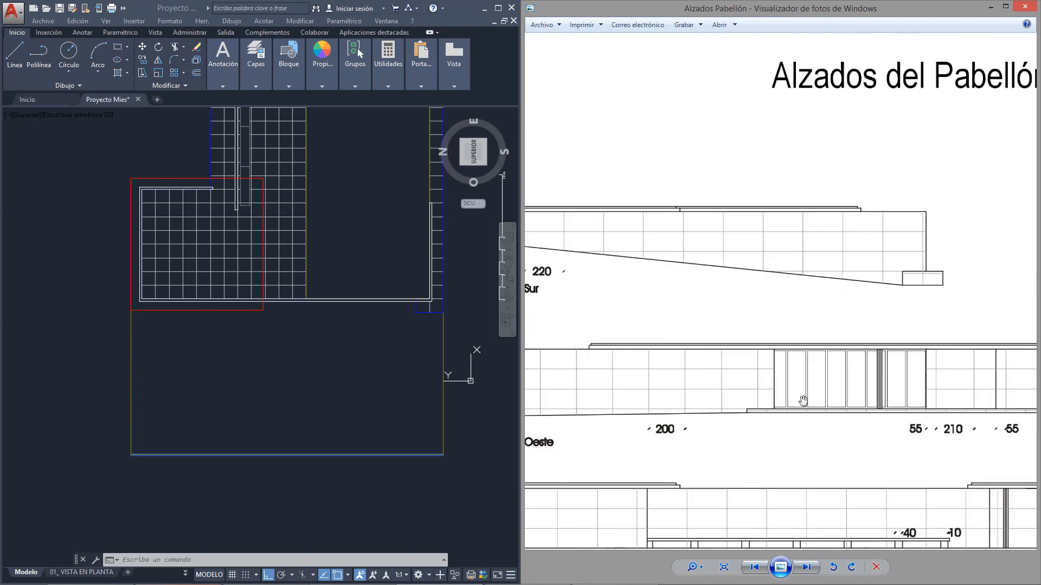
left_click_drag(806, 398, 894, 143)
left_click_drag(569, 286, 636, 376)
scroll(609, 356, "down", 2)
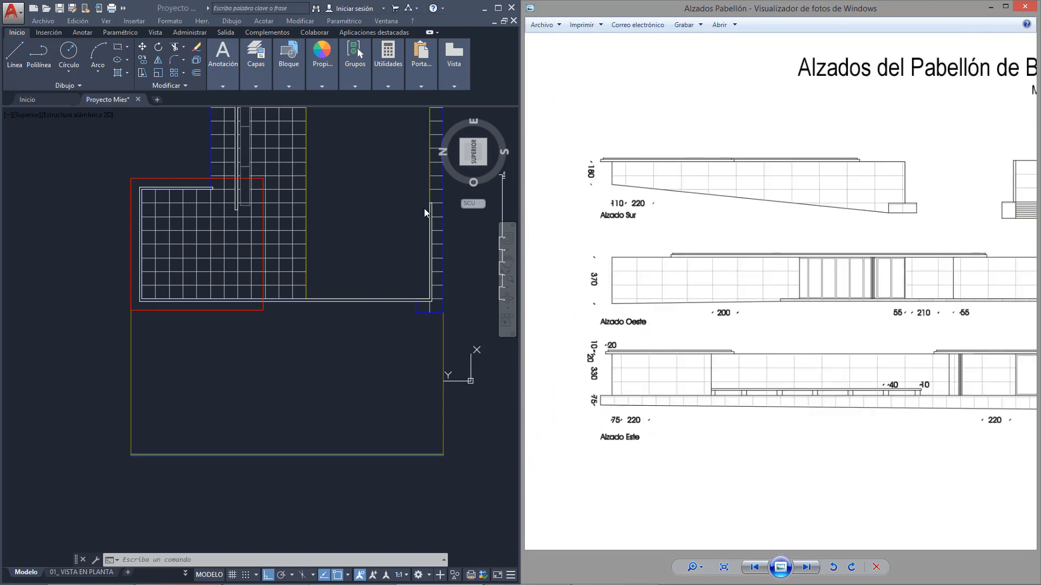
Add the multiline text "Alzado Sur" below the horizontal auxiliary line, near its right end.
scroll(457, 260, "down", 3)
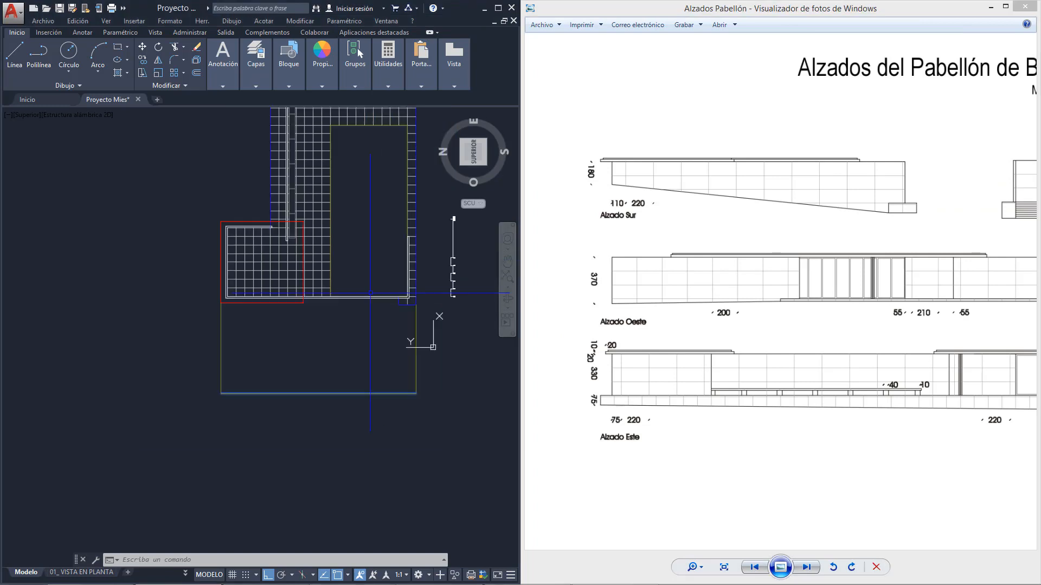
middle_click_drag(418, 289, 365, 302)
middle_click_drag(359, 348, 350, 316)
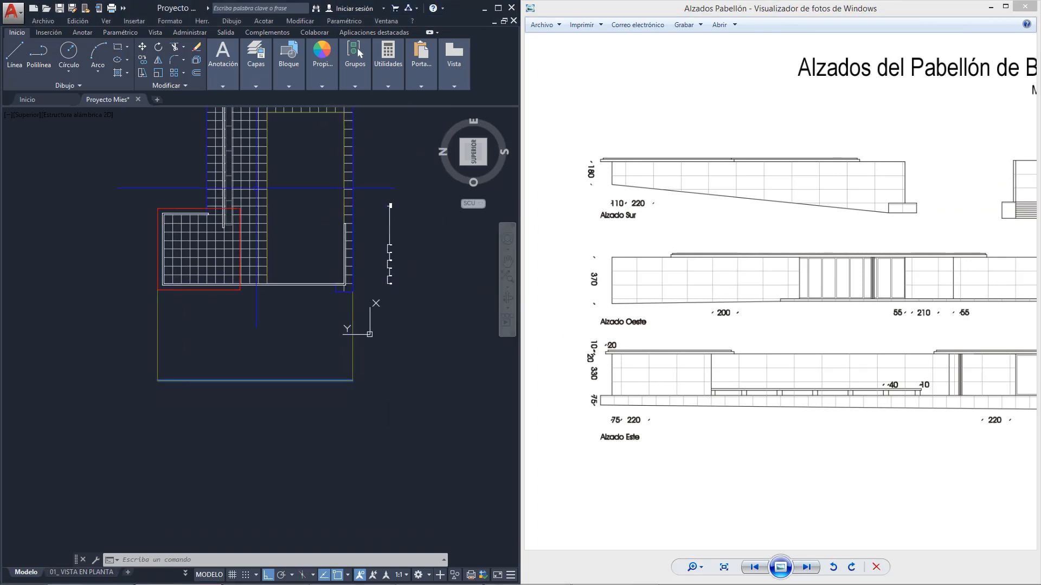
mouse_move(225, 57)
left_click(221, 106)
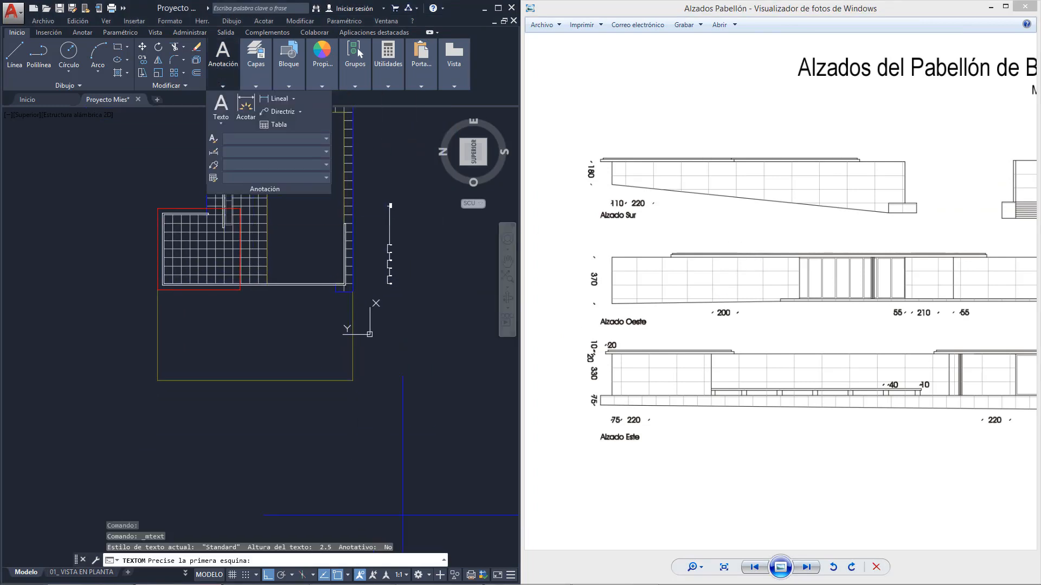
scroll(442, 431, "up", 2)
middle_click_drag(441, 431, 351, 403)
scroll(351, 402, "up", 3)
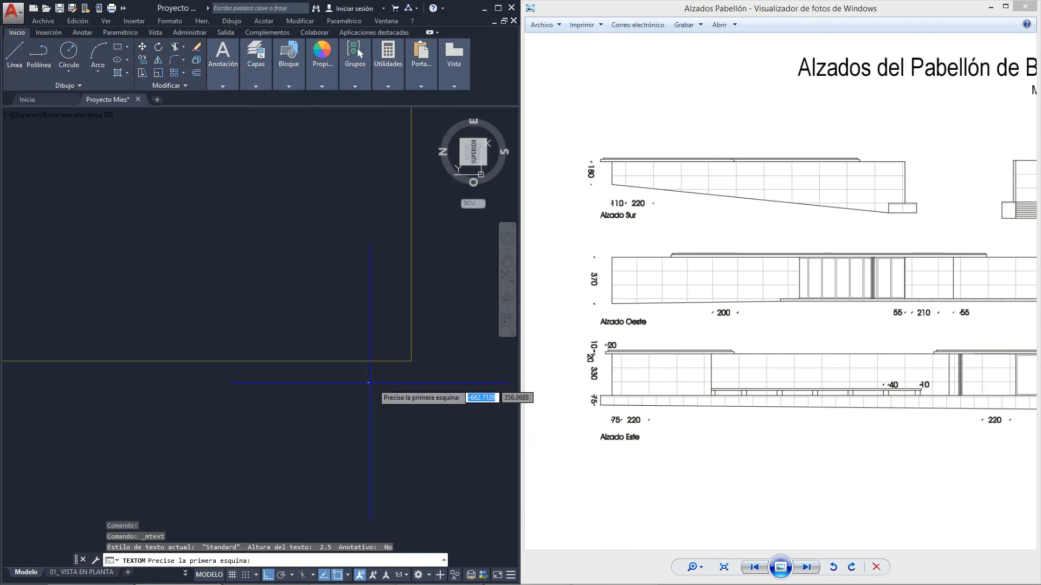
left_click(379, 376)
left_click(427, 396)
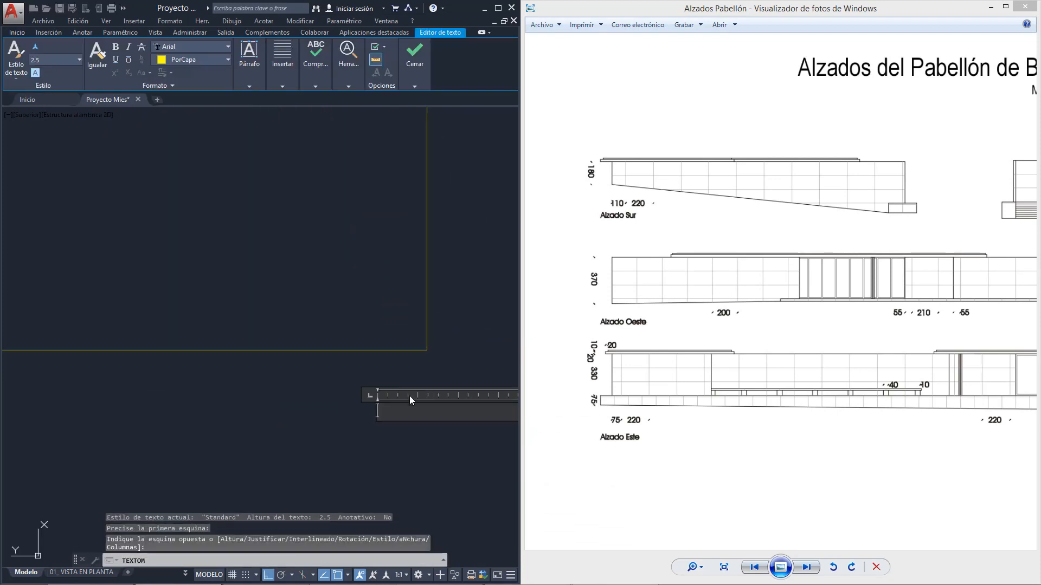
type("Alzado Sur")
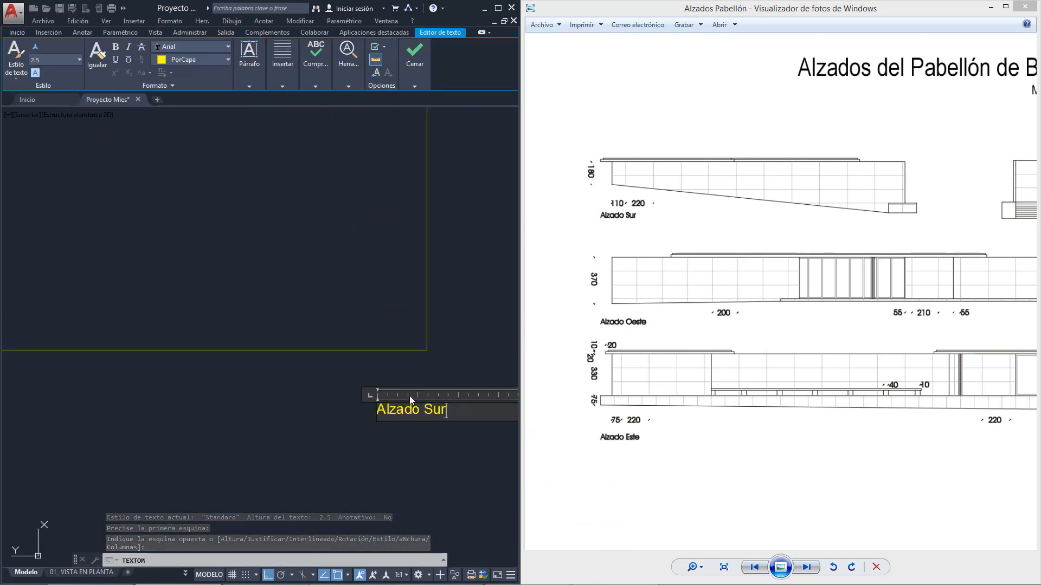
key("ctrl+Return")
Set the text height of the "Alzado Sur" label to 10.
scroll(427, 399, "down", 4)
scroll(427, 398, "up", 3)
middle_click_drag(426, 398, 364, 335)
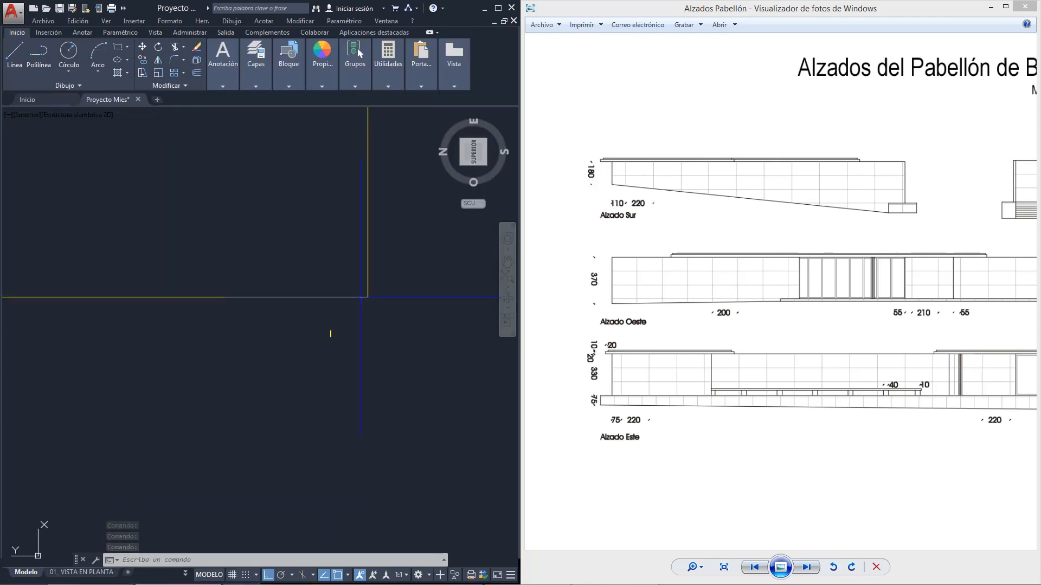
scroll(338, 312, "up", 4)
double_click(318, 366)
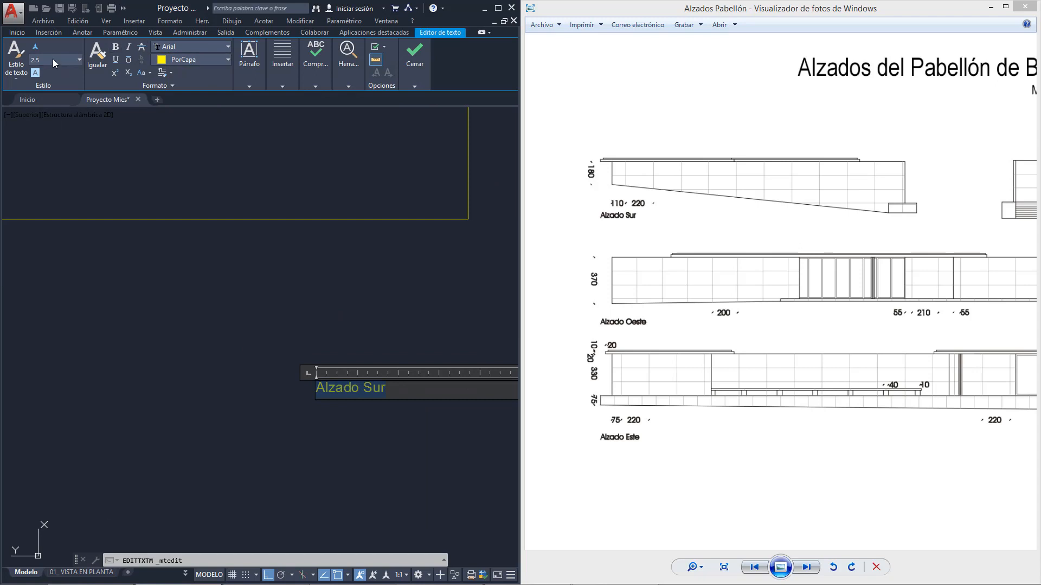
left_click(53, 61)
key("Return")
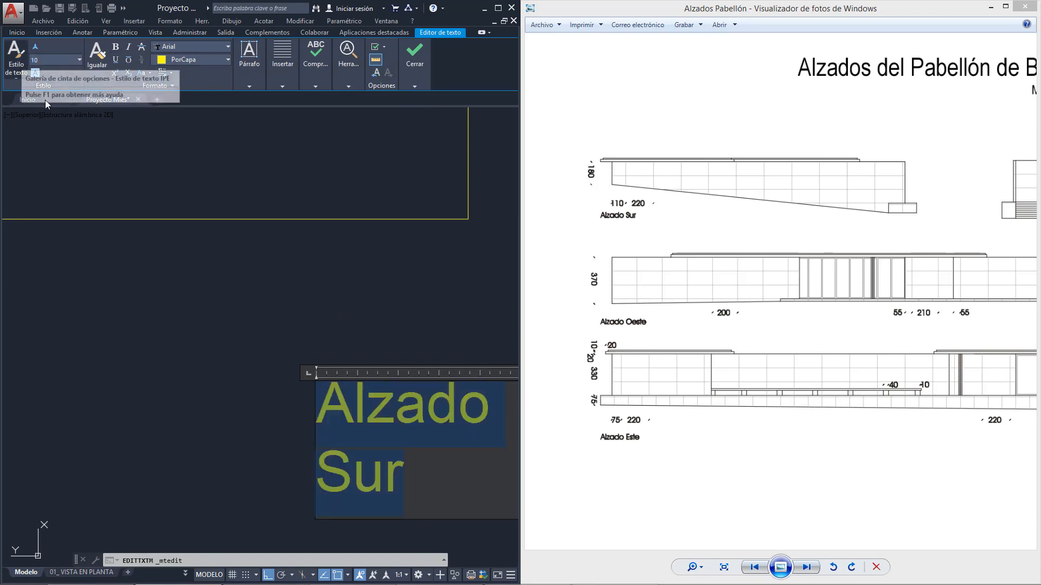
left_click(215, 320)
Stretch the "Alzado Sur" text frame so the label fits on one line, and rotate it to read horizontally.
left_click(230, 337)
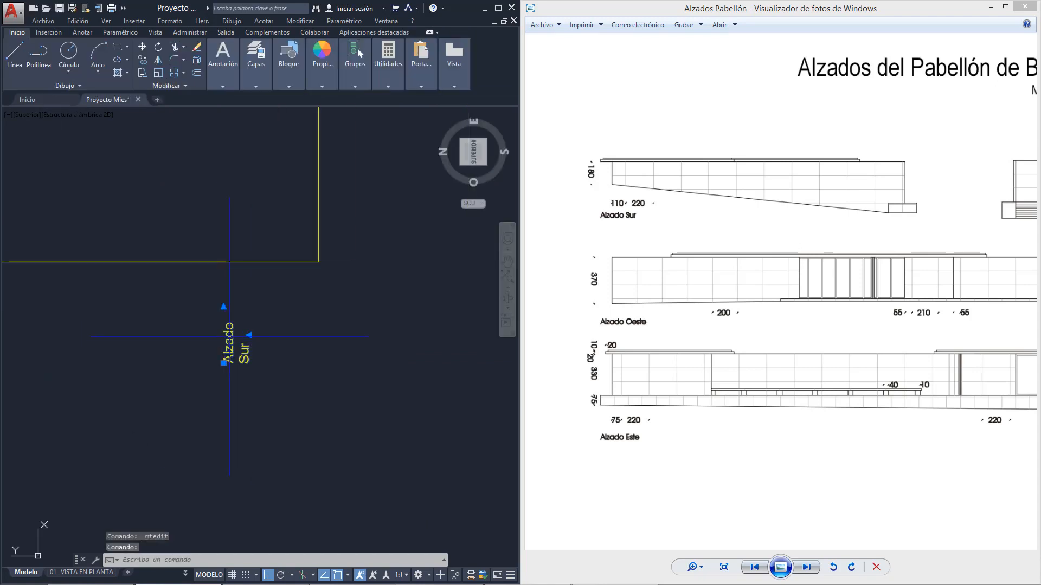
left_click(249, 335)
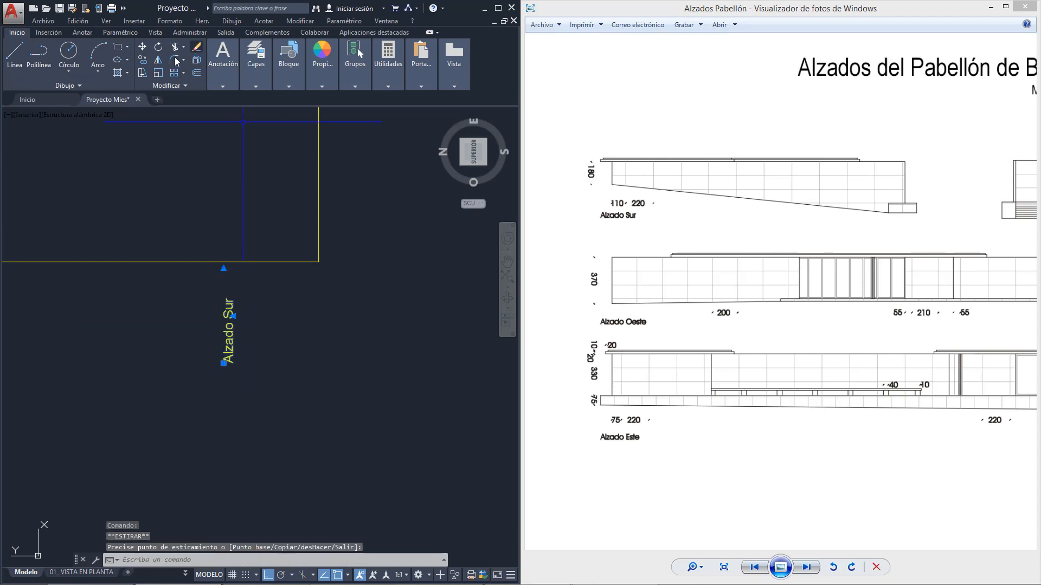
left_click(157, 50)
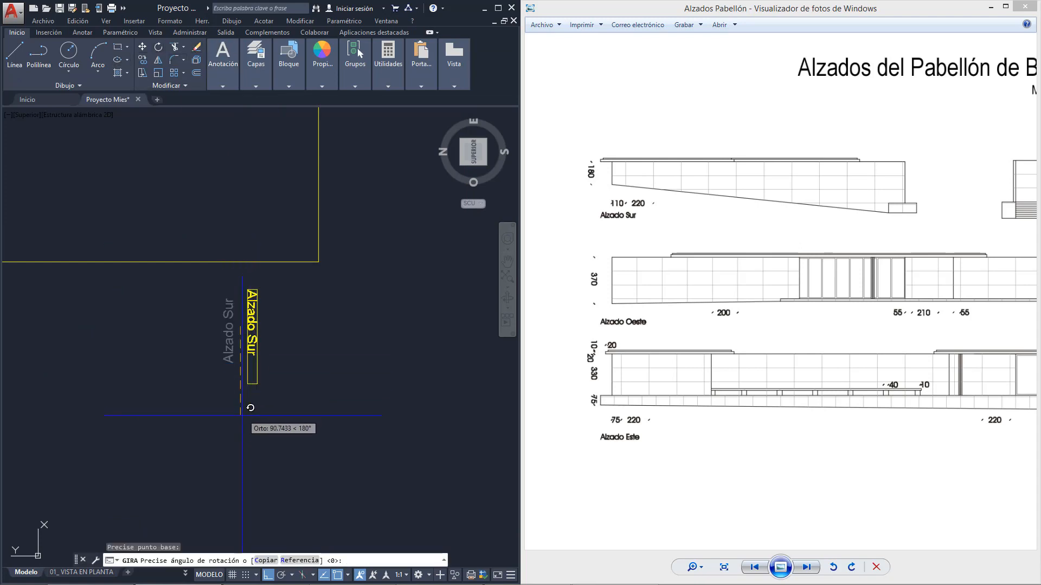
left_click(235, 330)
left_click(364, 394)
Move the "Alzado Sur" label with Ortho off to just beneath the right corner of the auxiliary lines.
left_click(238, 317)
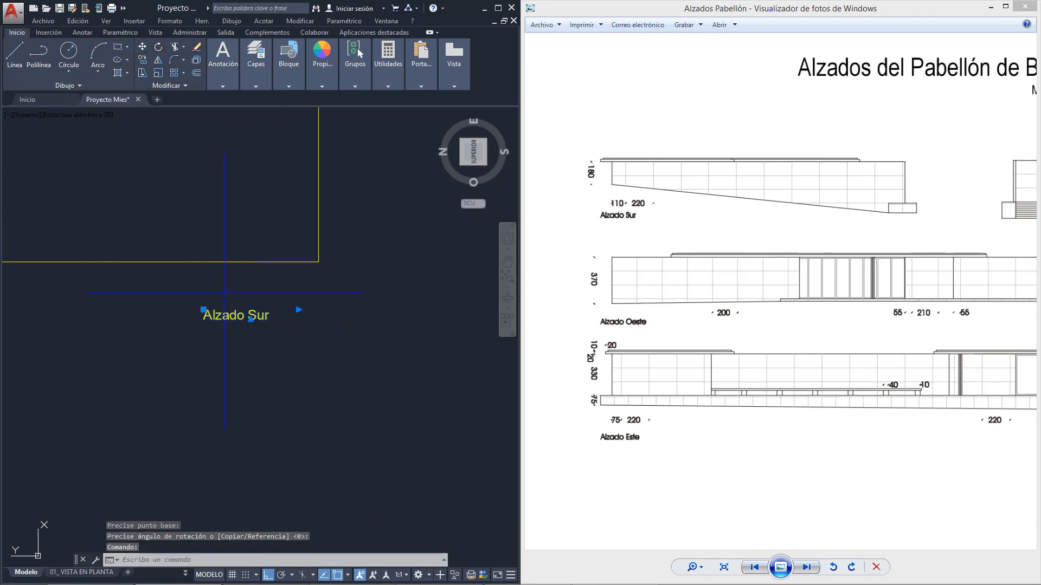
left_click(142, 47)
left_click(276, 349)
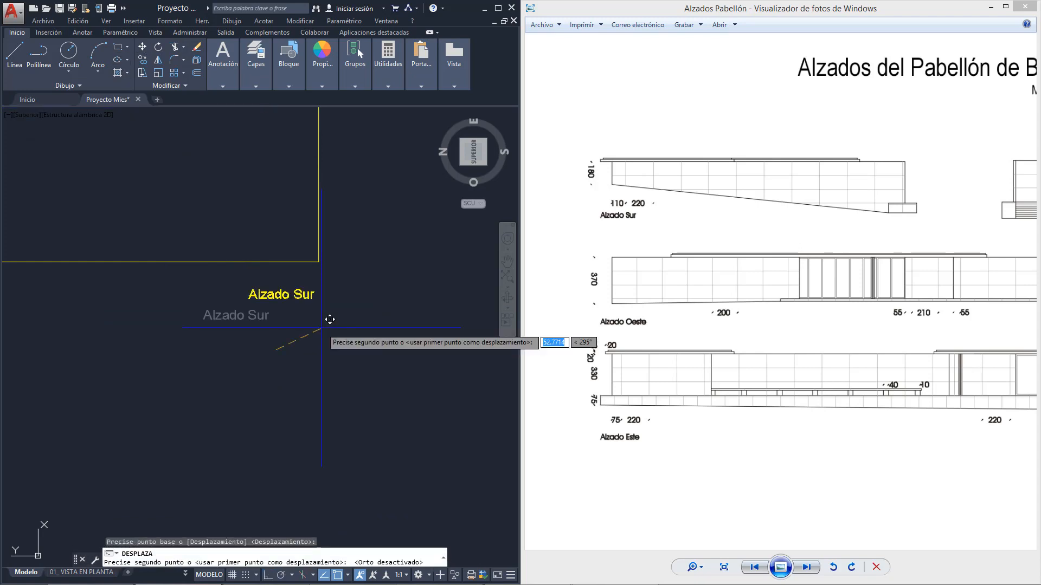
left_click(324, 319)
Draw an L-shaped polyline across the right vertical auxiliary line, just below the base's lower-right corner, with Ortho on.
scroll(312, 358, "down", 5)
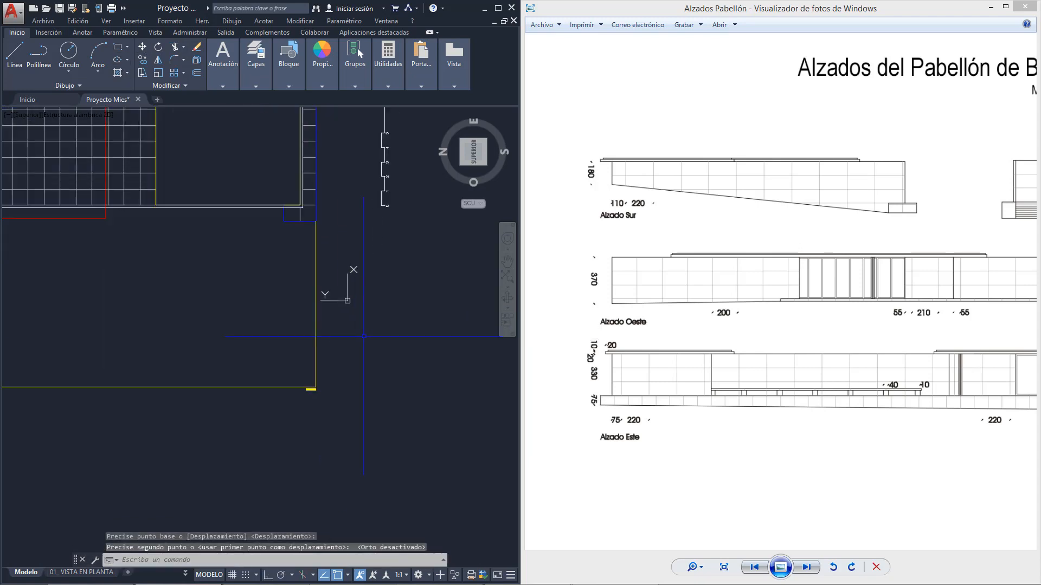
scroll(309, 374, "down", 10)
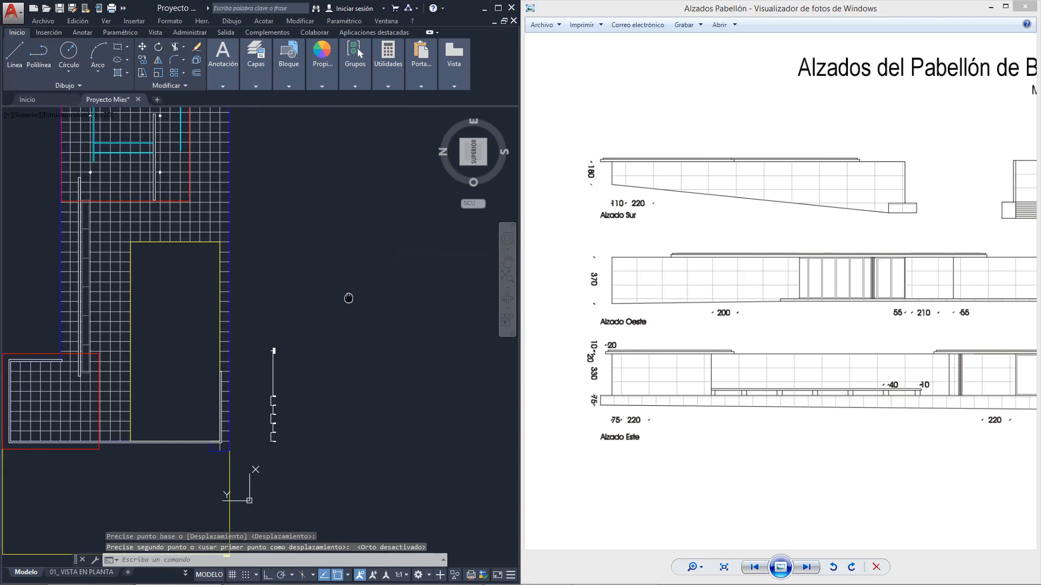
middle_click_drag(344, 142, 289, 164)
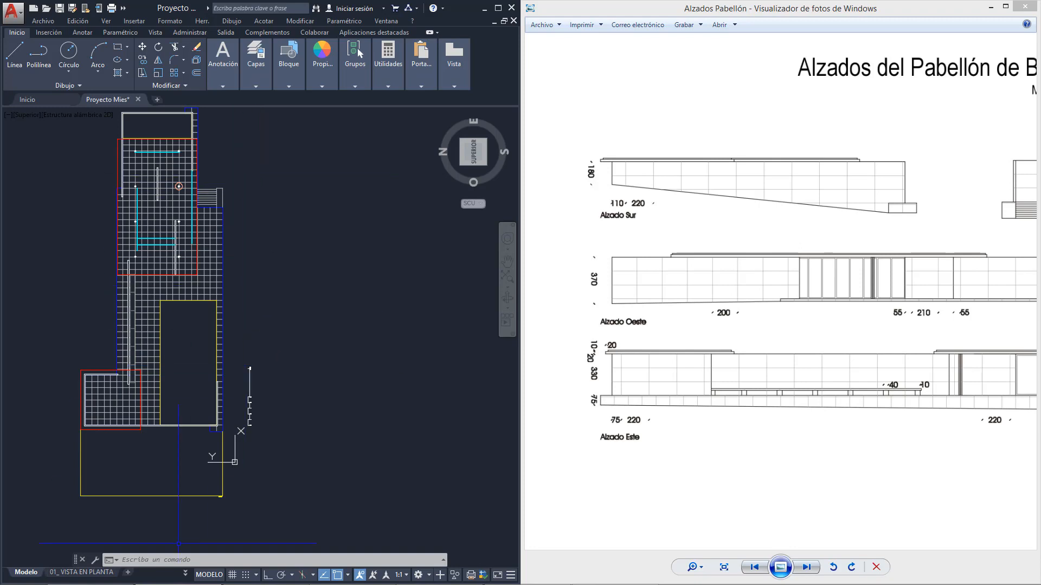
scroll(183, 468, "up", 6)
left_click(39, 54)
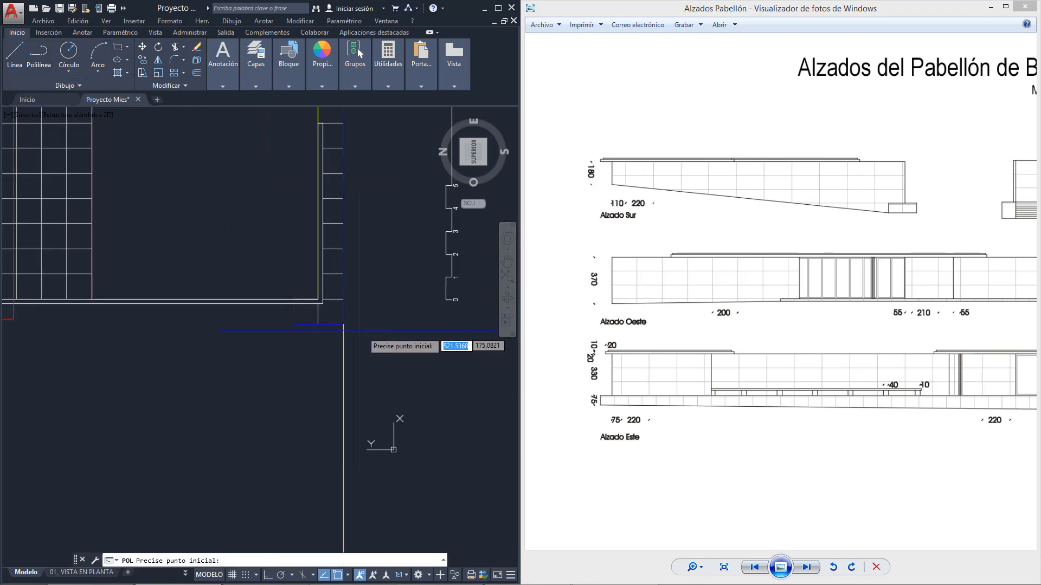
scroll(367, 331, "up", 2)
left_click(315, 383)
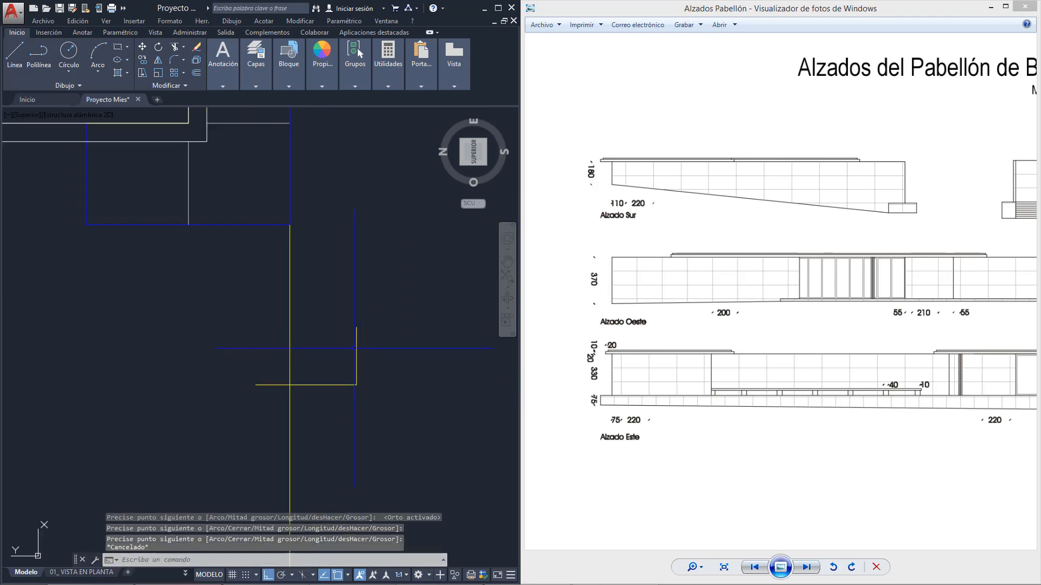
Shorten the vertical leg of the L-shaped polyline by stretching its upper endpoint downward.
left_click(356, 348)
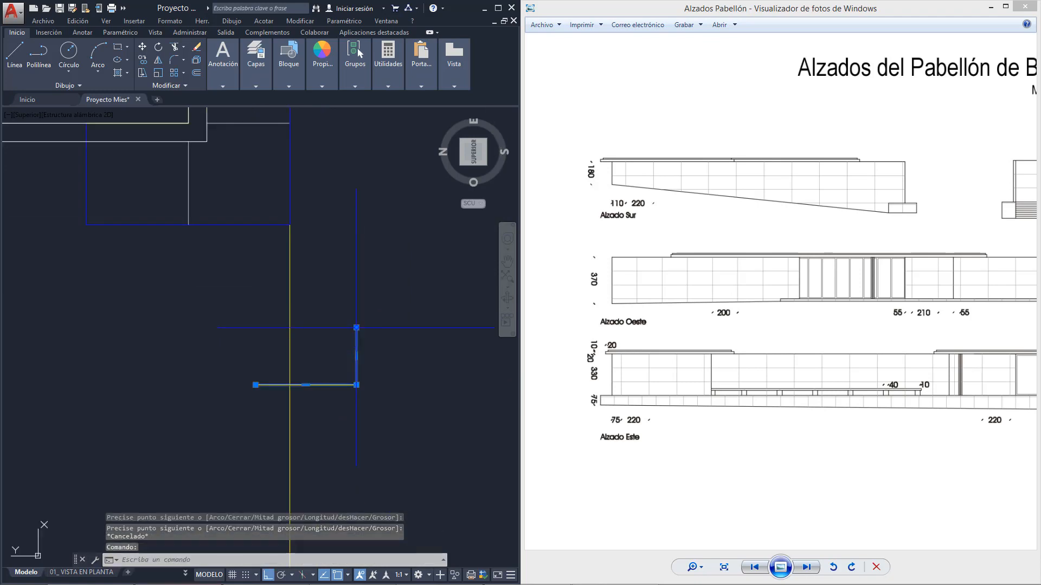
left_click(356, 328)
left_click(356, 355)
key("Escape")
Copy the "Alzado Sur" label from beneath the auxiliary frame to just below the L-shaped polyline.
scroll(403, 351, "down", 2)
middle_click_drag(367, 385, 367, 229)
scroll(367, 229, "down", 6)
scroll(354, 362, "up", 6)
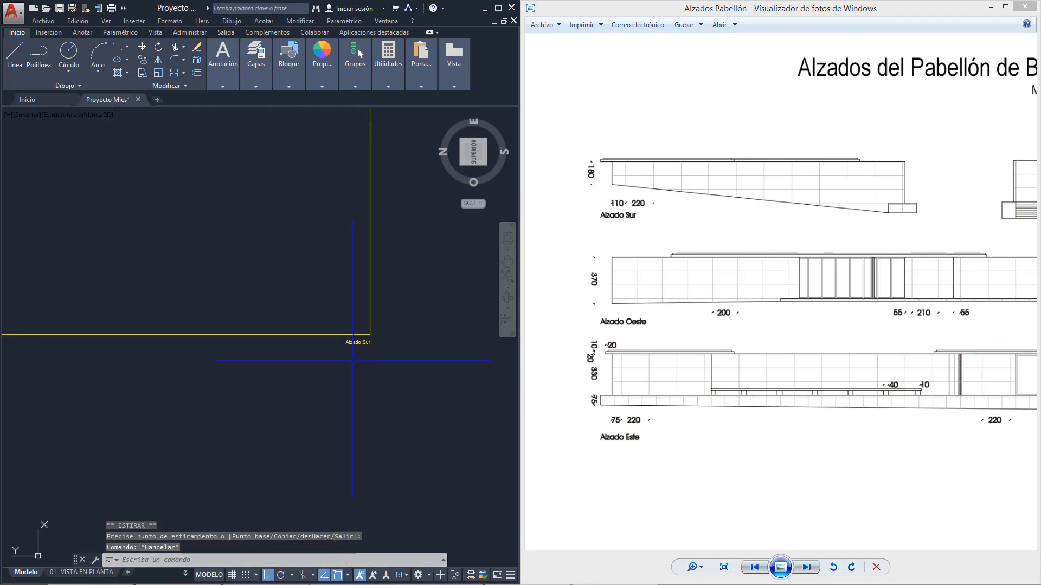
left_click(362, 355)
left_click(355, 347)
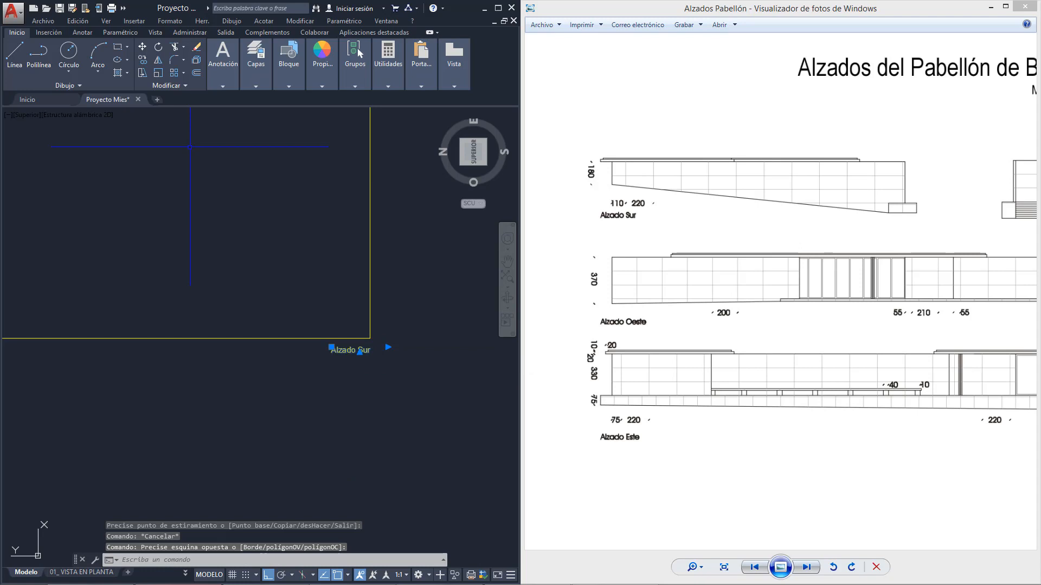
left_click(142, 60)
left_click(360, 352)
mouse_move(413, 346)
middle_mouse_down()
mouse_move(422, 214)
mouse_move(401, 237)
middle_mouse_up()
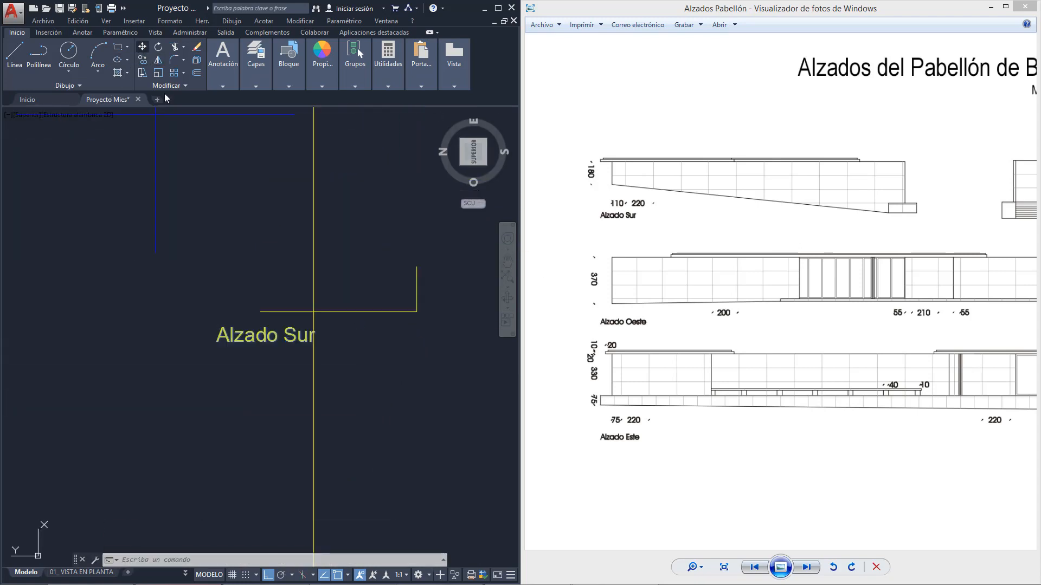
Move the copied "Alzado Sur" label horizontally until it ends beneath the vertical leg of the L-shaped marker.
left_click(142, 46)
left_click(330, 323)
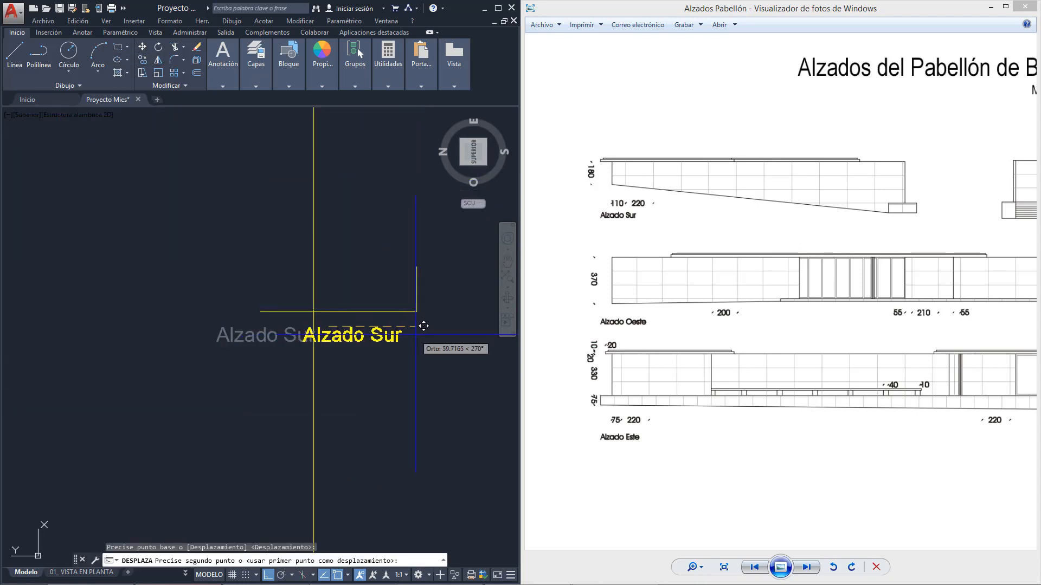
left_click(432, 333)
key("Escape")
Copy the L-shaped marker and its label straight up to beside the plan's upper-right corner.
left_click(432, 364)
middle_click_drag(369, 209, 362, 428)
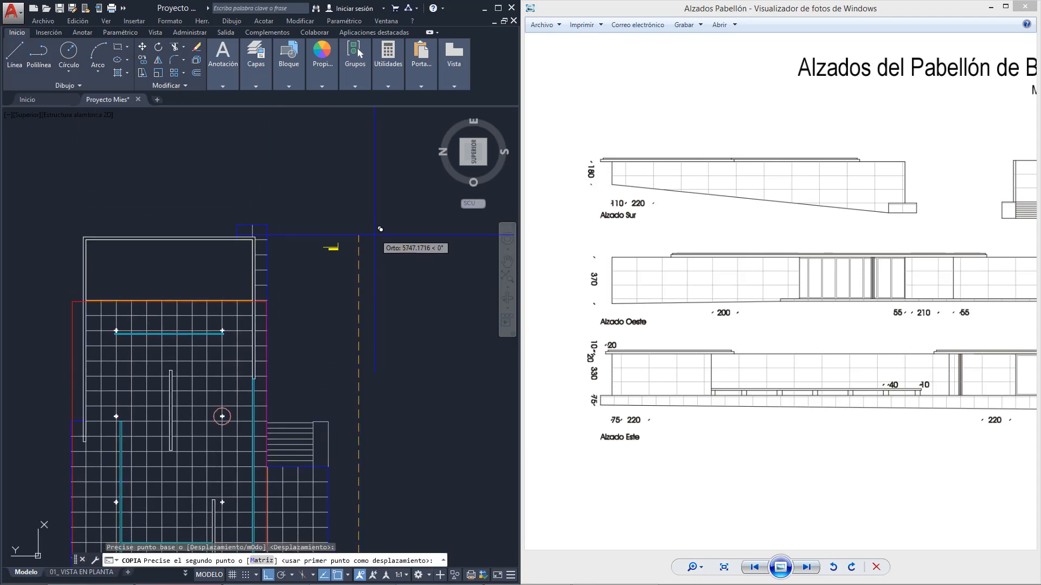
left_click(375, 235)
key("Escape")
Rotate the copied marker and label beside the plan's upper-right corner by 90° so the text reads vertically.
scroll(314, 241, "up", 8)
left_click(425, 305)
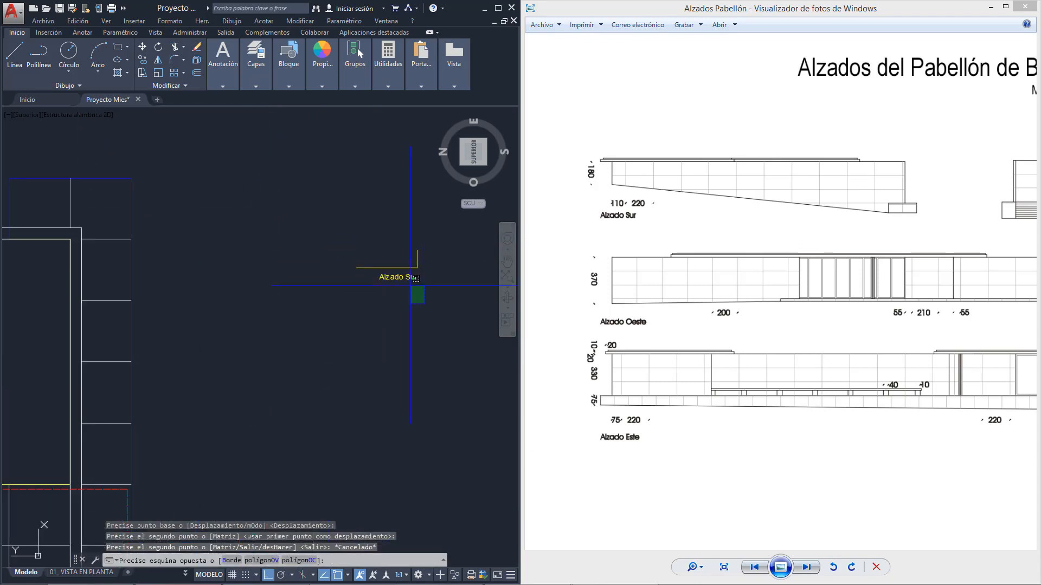
left_click(382, 289)
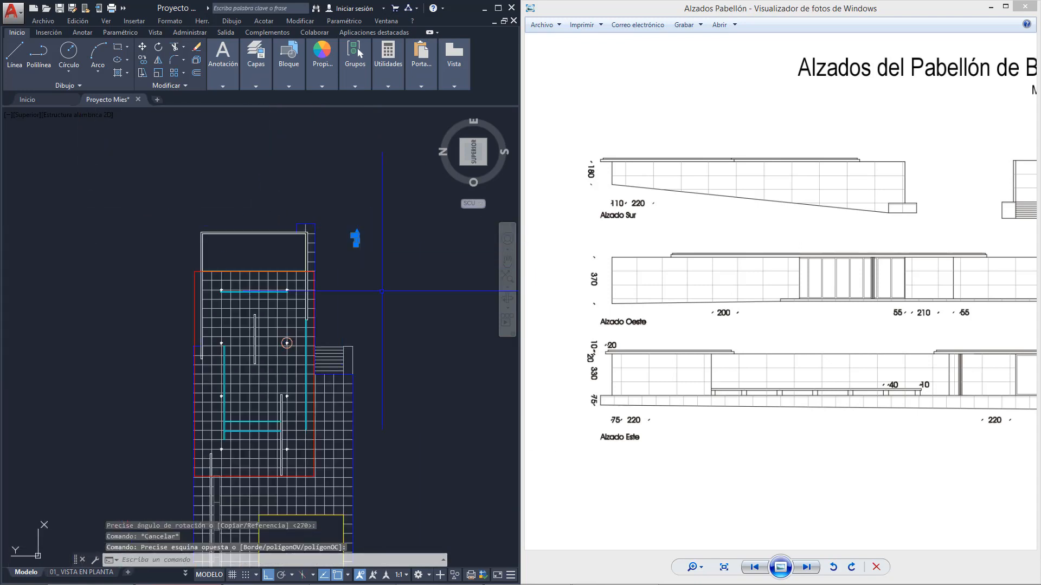
Assign both elevation markers and their labels to the Cartela layer, and clear the selection.
middle_click_drag(371, 492, 365, 304)
middle_click_drag(355, 536, 354, 407)
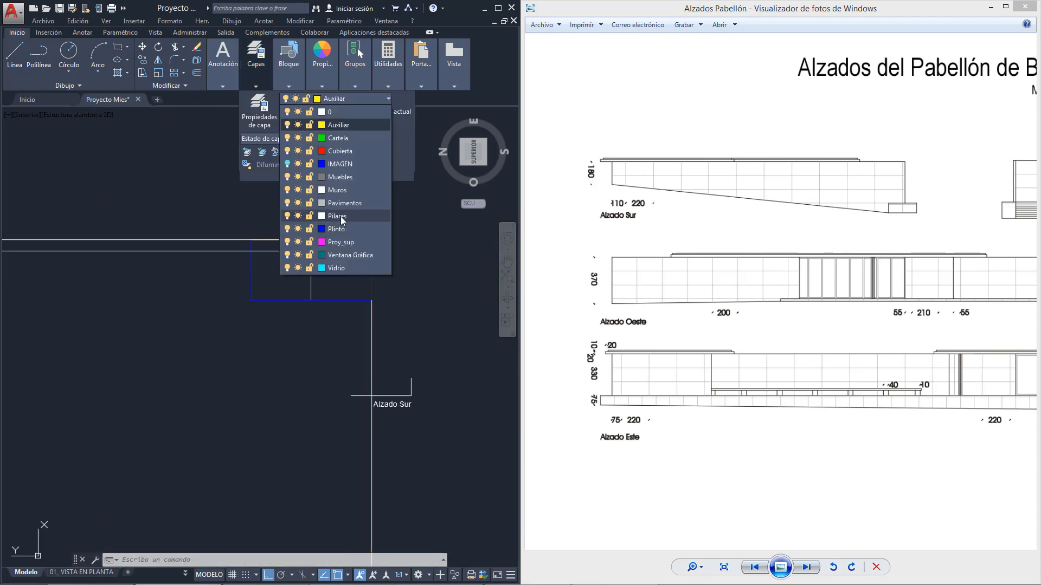
left_click(337, 138)
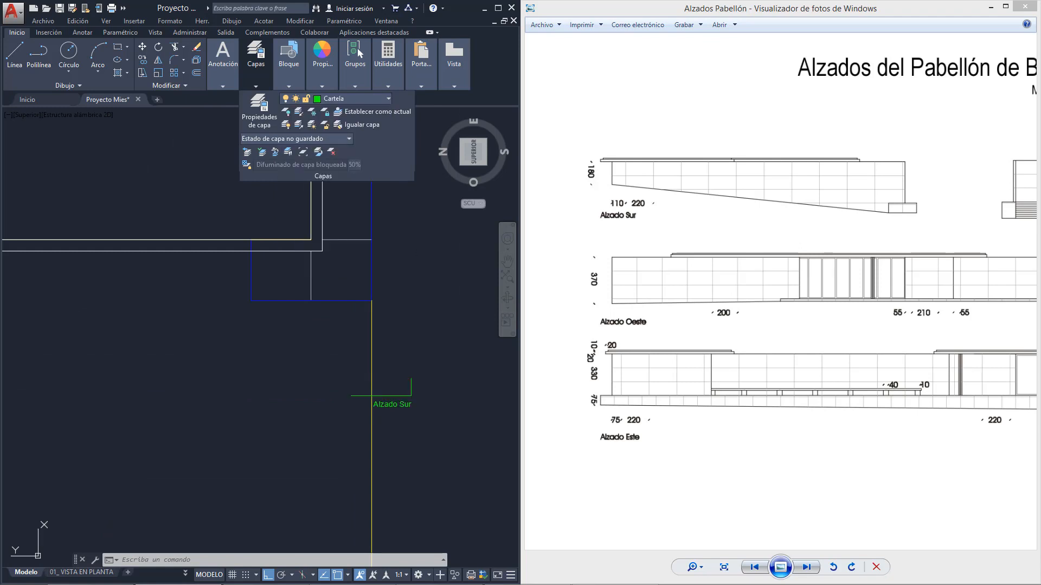
scroll(421, 410, "down", 5)
middle_click_drag(416, 270, 375, 414)
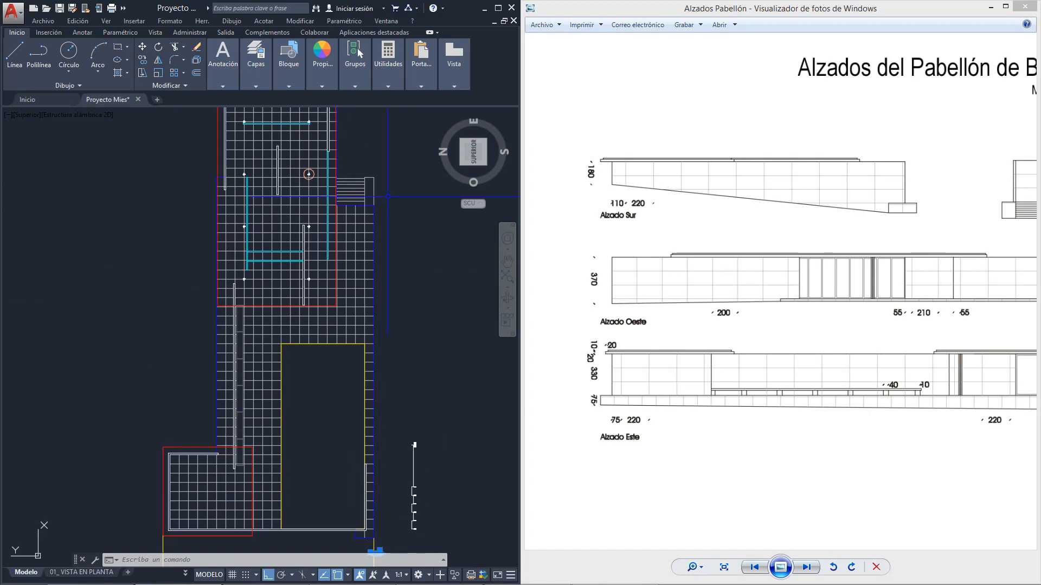
middle_click_drag(390, 199, 367, 378)
key("Escape")
Change the text of the rotated label beside the plan's upper-right corner to "Alzado Este".
scroll(356, 253, "up", 6)
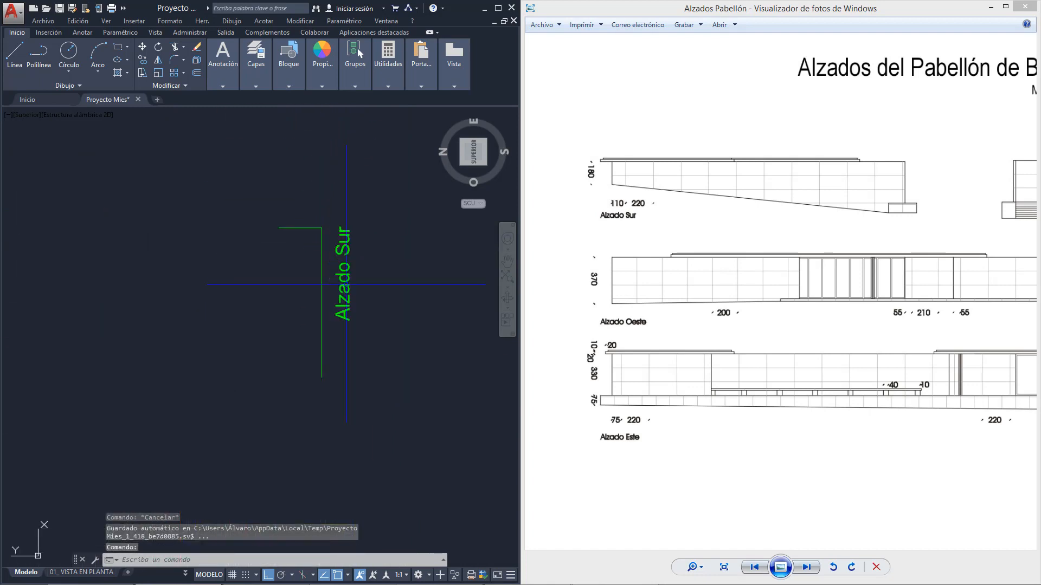
scroll(374, 255, "down", 2)
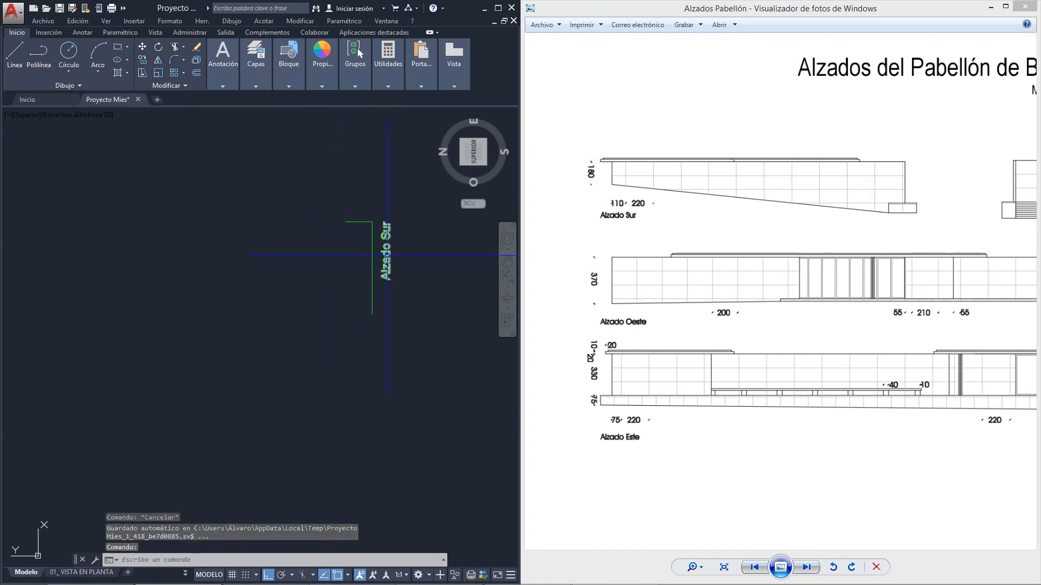
double_click(387, 253)
key("Escape")
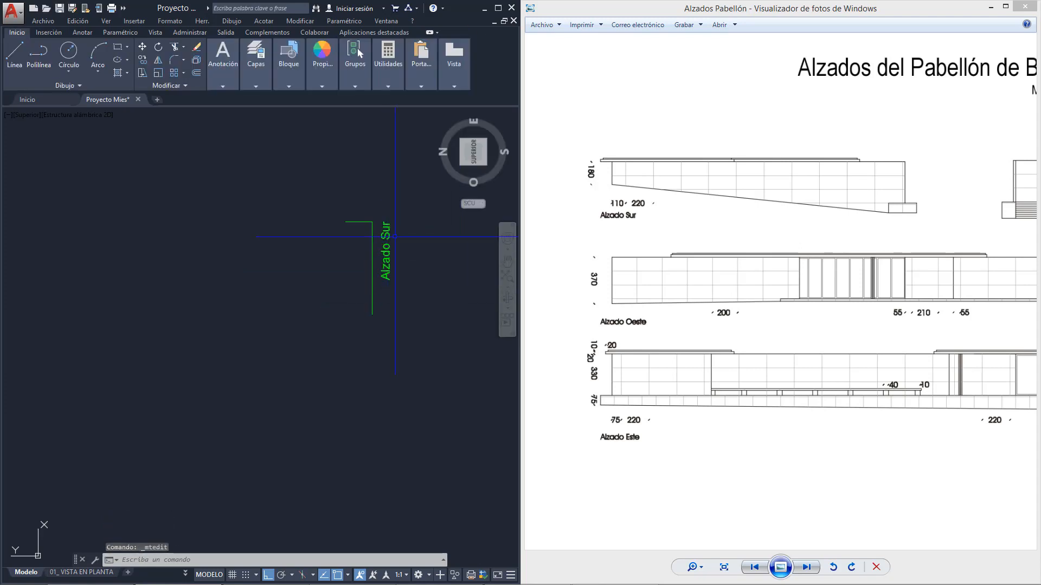
double_click(385, 244)
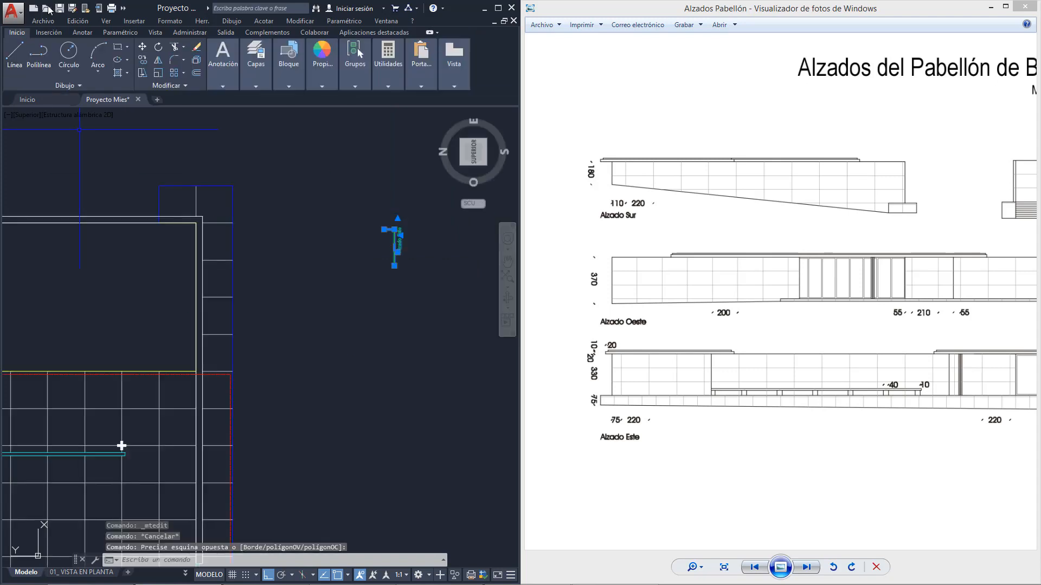
Copy the "Alzado Este" marker and label across to the outer side of the plan's upper-left corner.
left_click(148, 59)
scroll(383, 238, "down", 4)
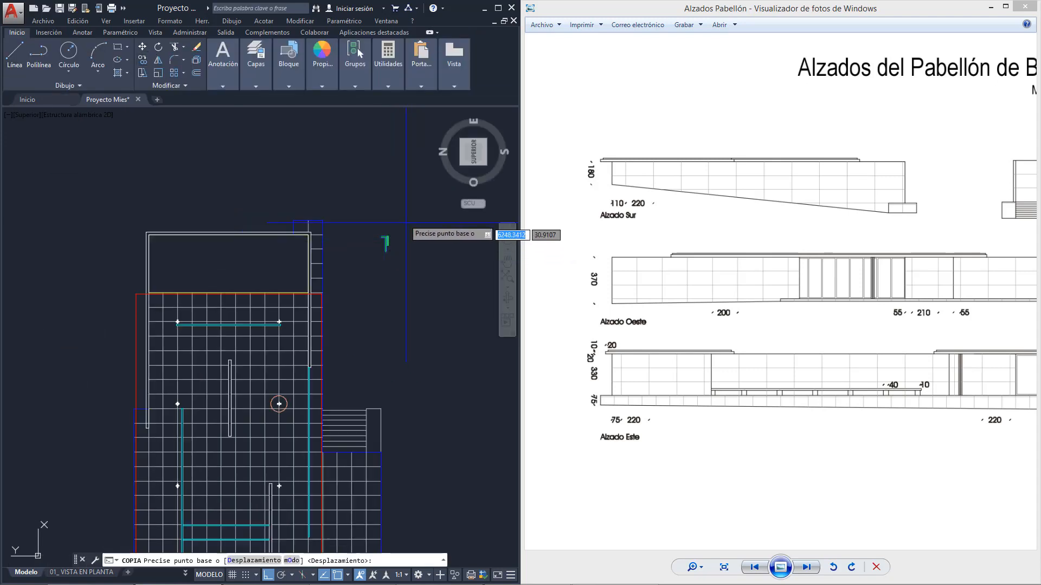
left_click(202, 290)
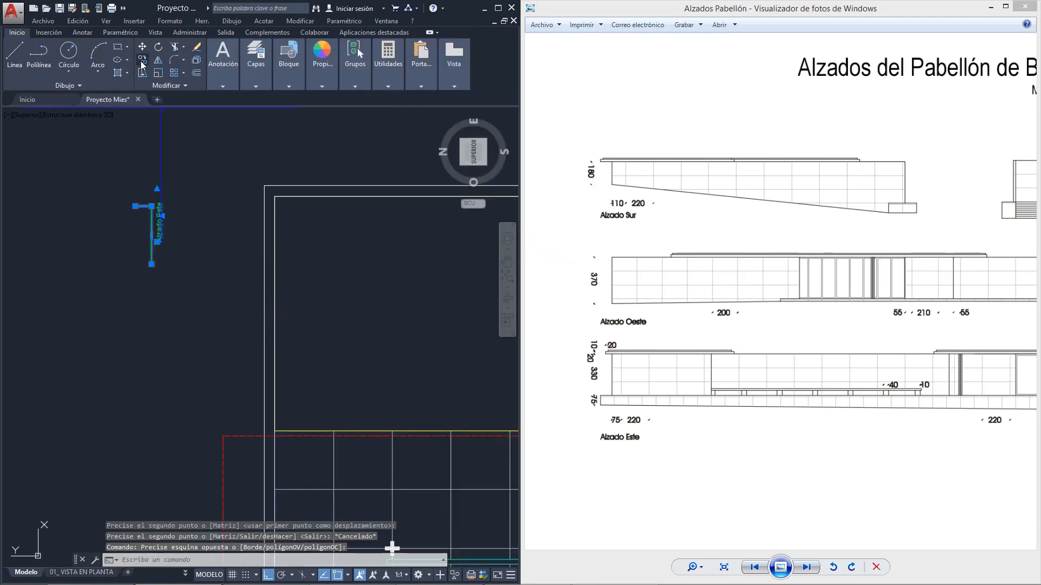
Rotate the copied marker and label beside the plan's upper-left corner by 90° so the text reads upside down.
left_click(143, 61)
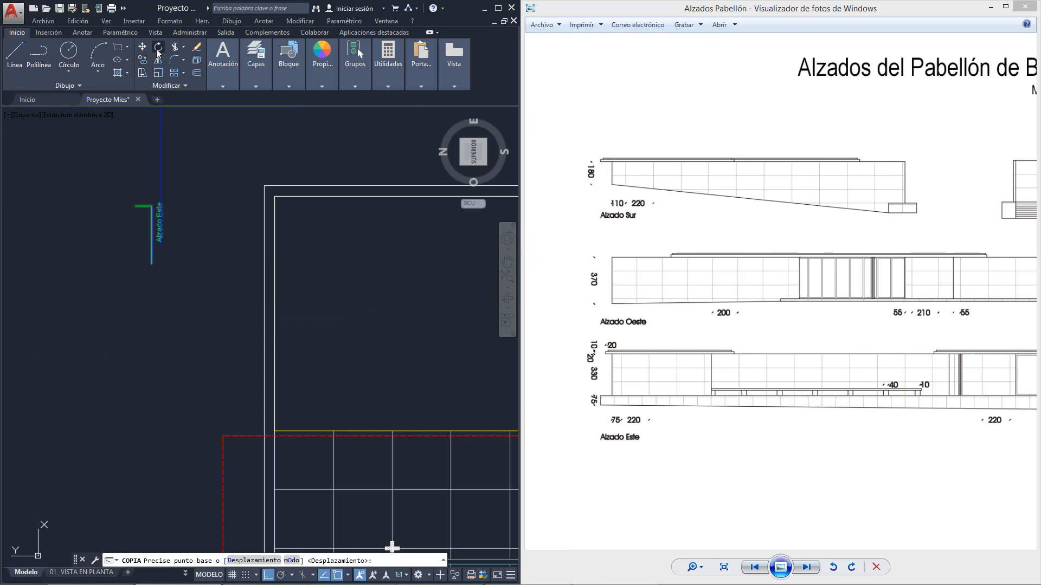
left_click(157, 50)
left_click(187, 257)
left_click(132, 203)
key("Return")
left_click(187, 220)
key("Return")
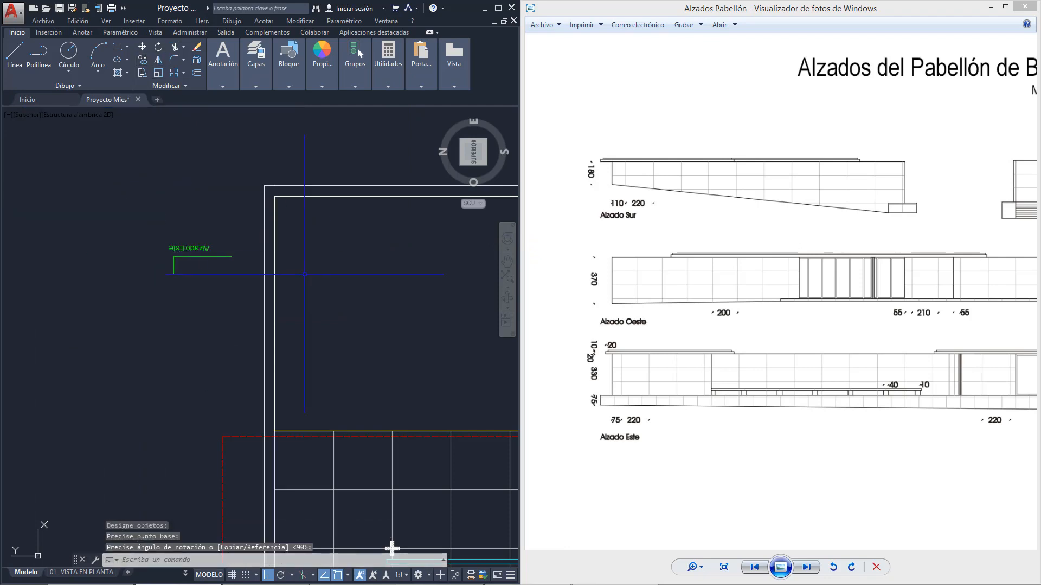
Check the reference elevations, and move the upside-down marker and its label slightly above the plan's upper-left corner.
scroll(391, 549, "down", 6)
left_click_drag(799, 343, 613, 331)
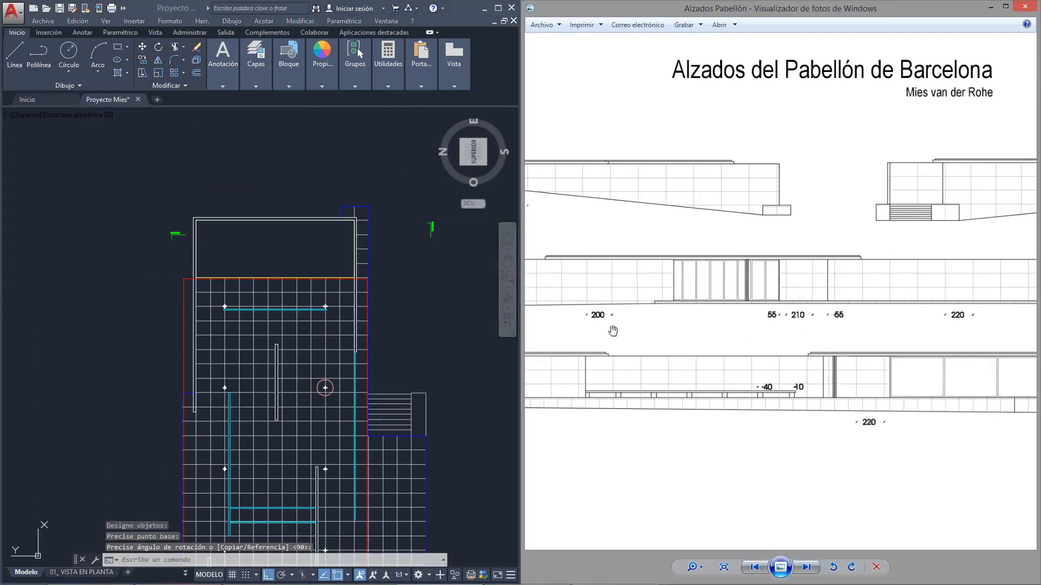
left_click_drag(990, 252, 743, 273)
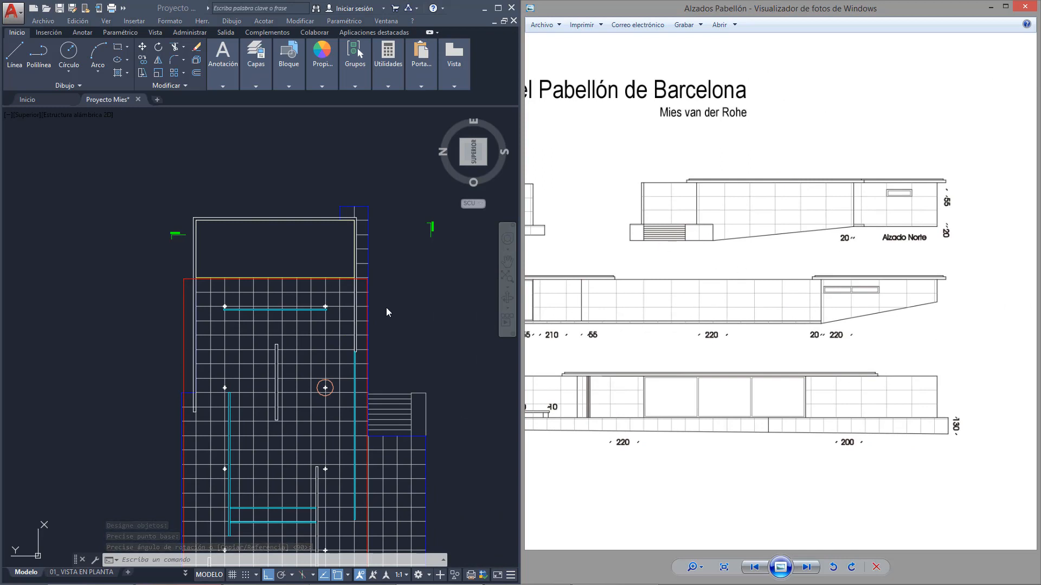
left_click(146, 190)
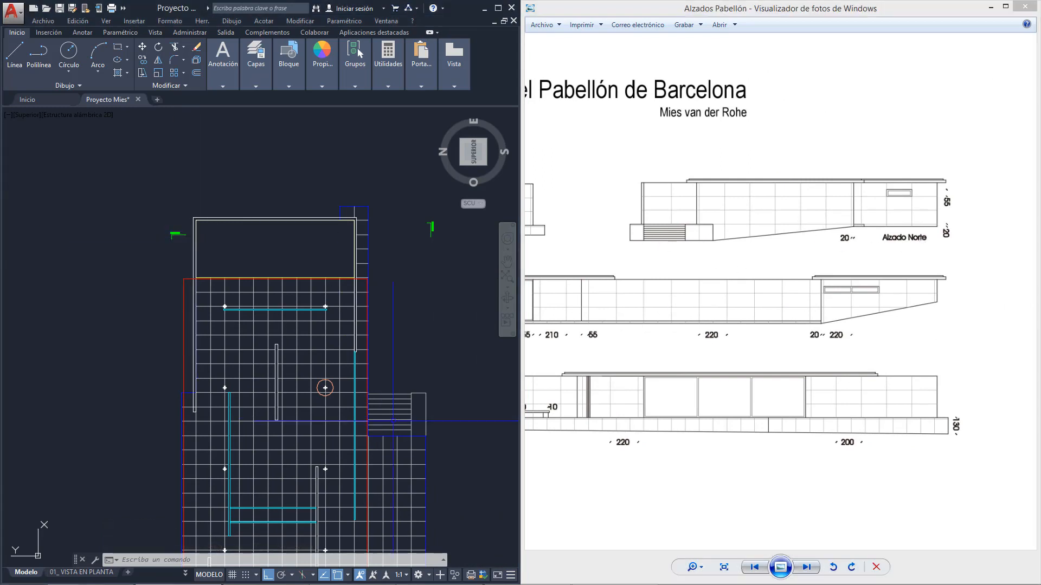
scroll(197, 213, "up", 4)
left_click(98, 241)
left_click(172, 293)
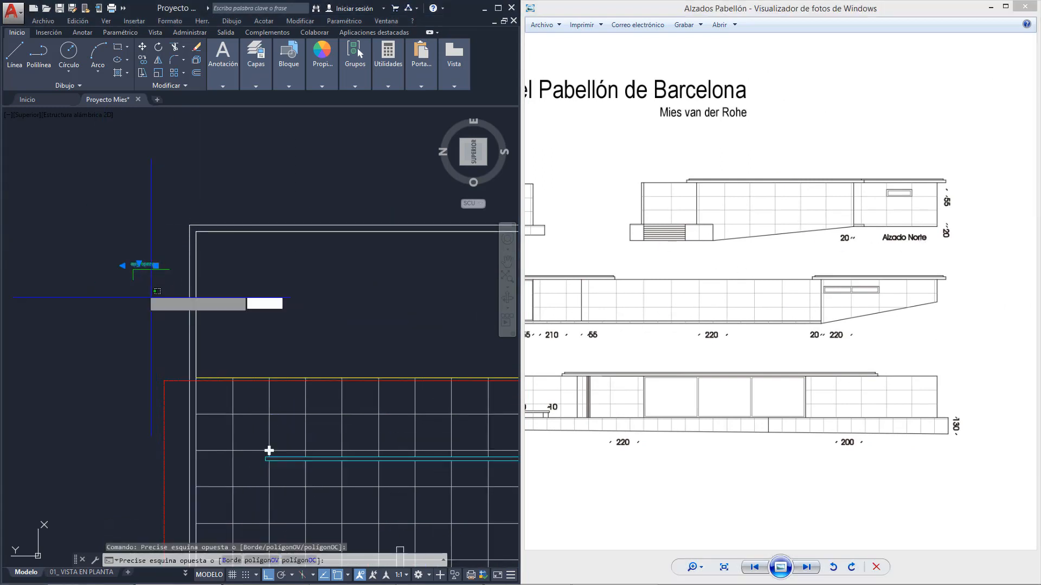
left_click(142, 47)
Change the upside-down label's text to "Alzado Norte".
left_click_drag(281, 222, 238, 221)
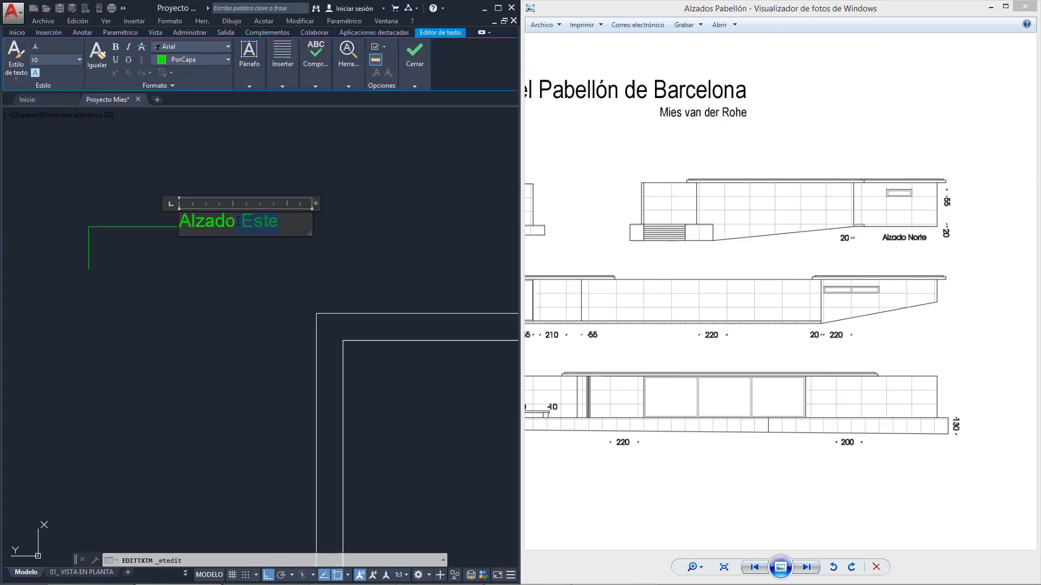
key("Escape")
key("Escape")
Copy the "Alzado Norte" marker and label with Ortho off to beside the plan's lower-left corner.
scroll(271, 208, "down", 8)
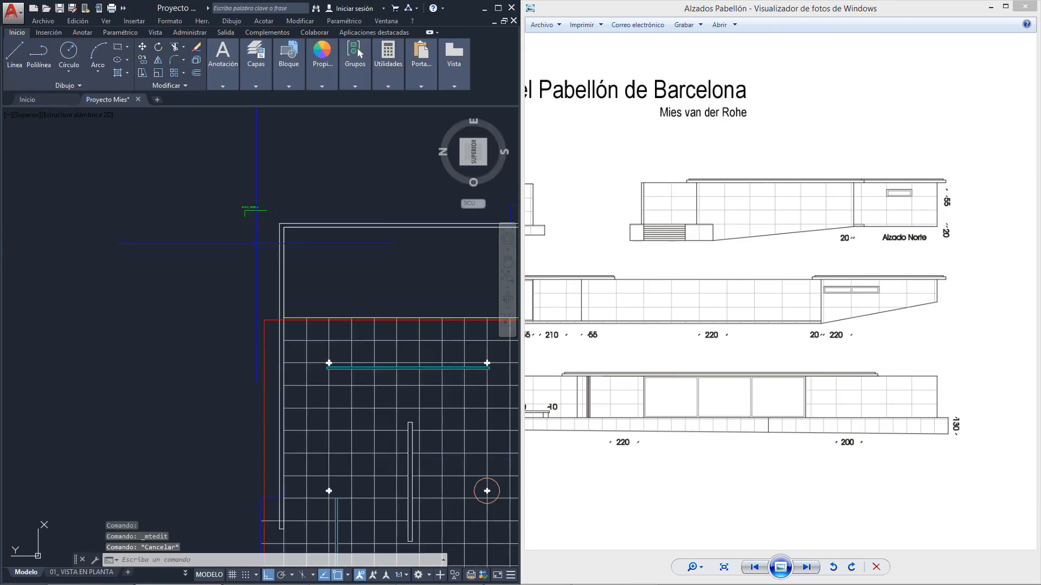
left_click(272, 227)
left_click(219, 200)
left_click(142, 59)
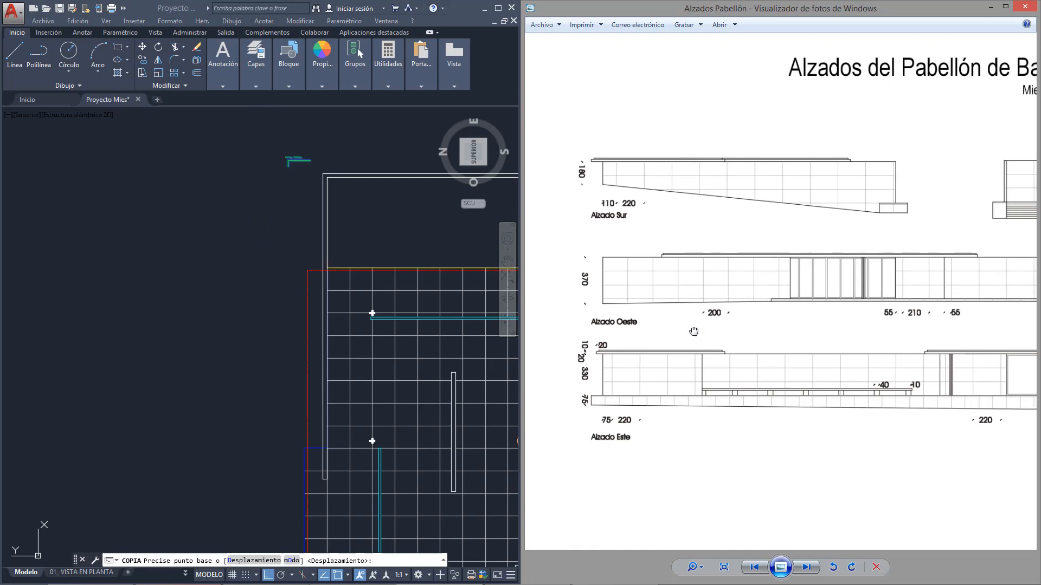
left_click(282, 167)
middle_click_drag(225, 292, 262, 151)
middle_click_drag(256, 235, 293, 96)
scroll(298, 250, "down", 6)
middle_click_drag(249, 442, 255, 418)
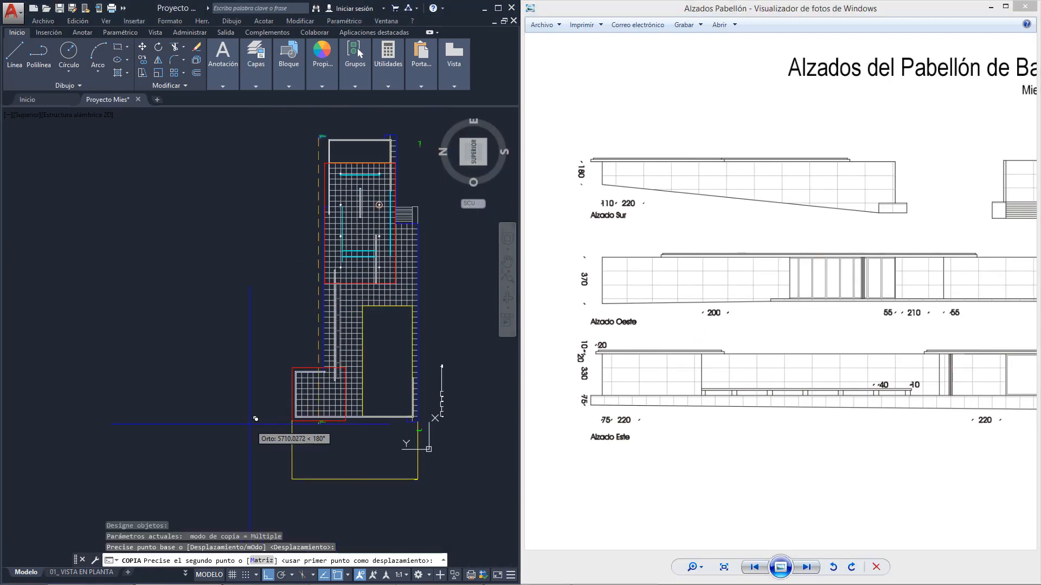
left_click(255, 419)
scroll(263, 379, "up", 2)
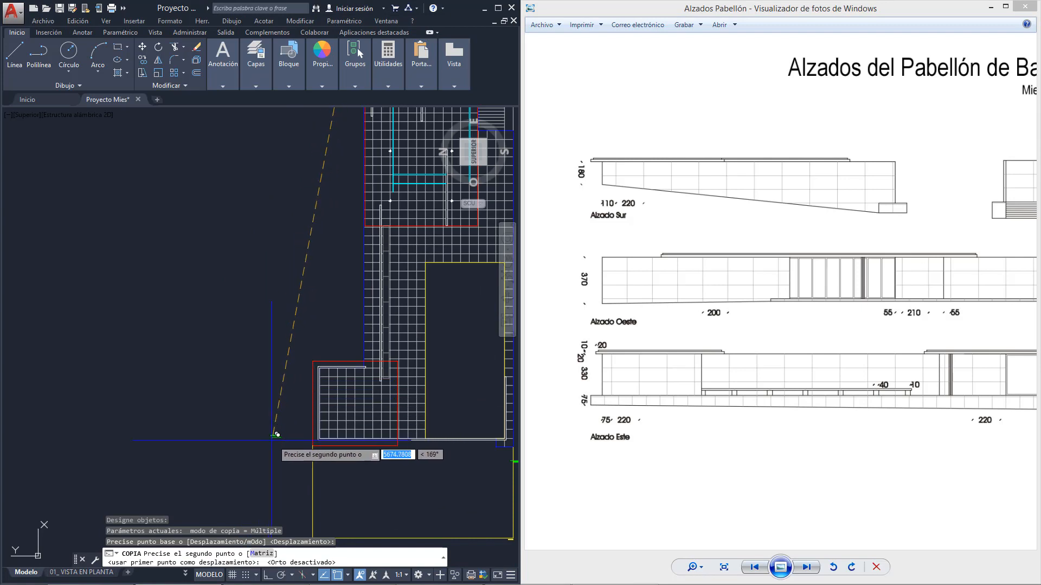
scroll(287, 451, "up", 8)
key("Escape")
Rotate the lower-left marker and label 90° with Ortho on so the label stands outside the vertical leg.
left_click(315, 410)
left_click(213, 325)
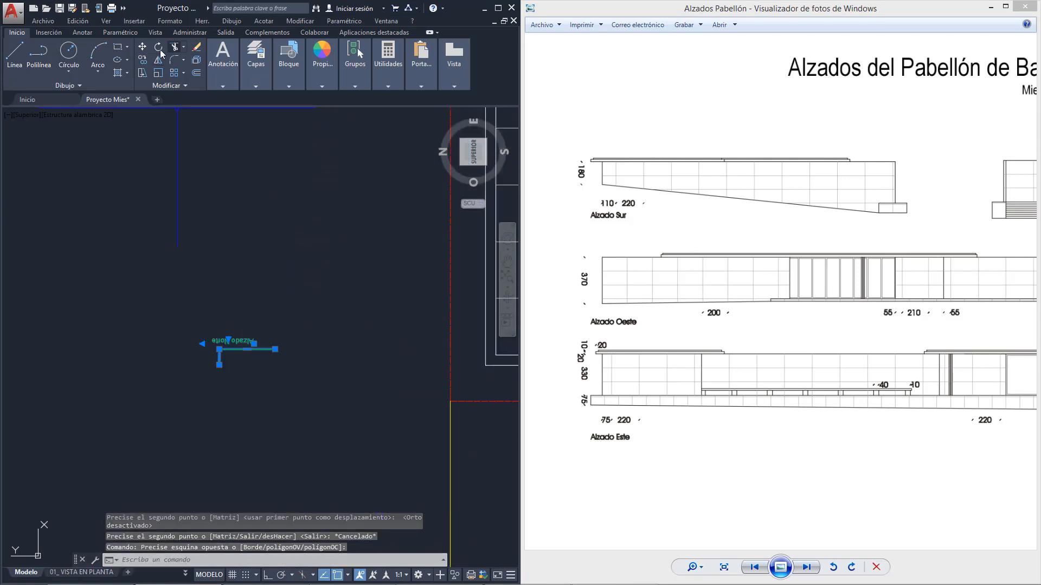
left_click(159, 50)
left_click(255, 351)
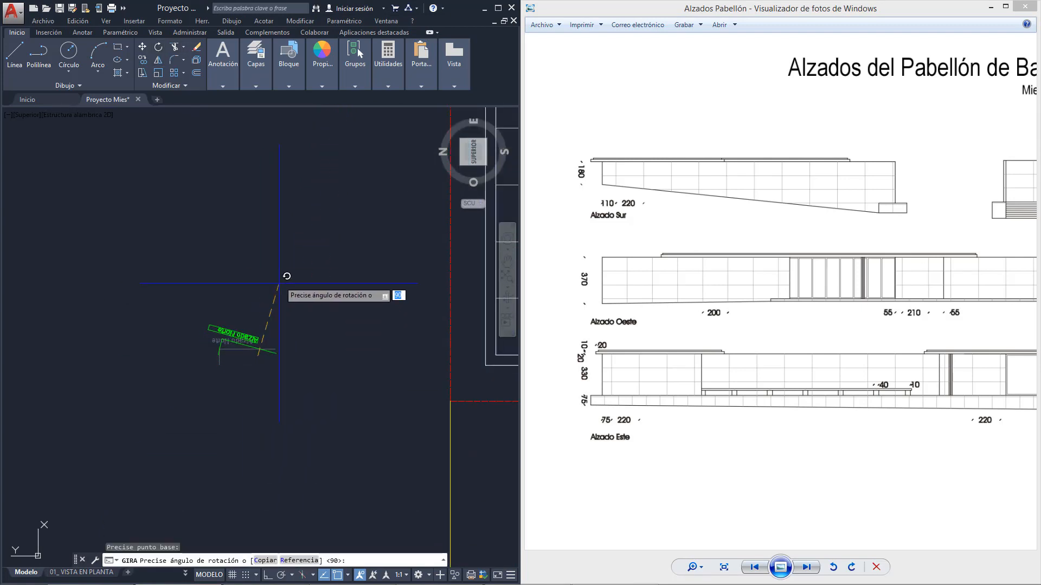
key("F8")
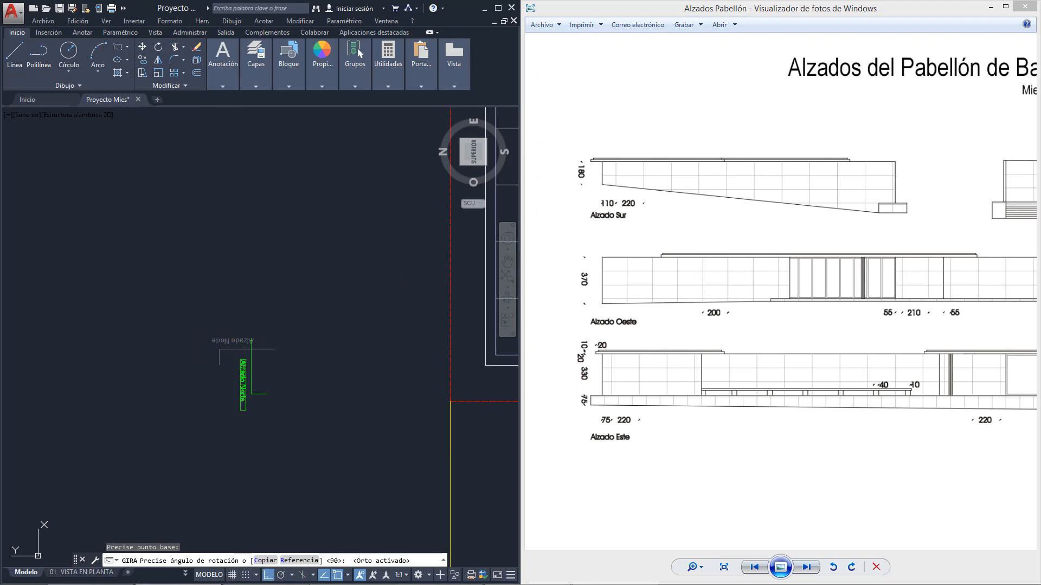
left_click(152, 322)
key("Escape")
Open the text of the rotated label beside the plan's lower-left corner for editing.
scroll(252, 397, "up", 2)
left_click(239, 386)
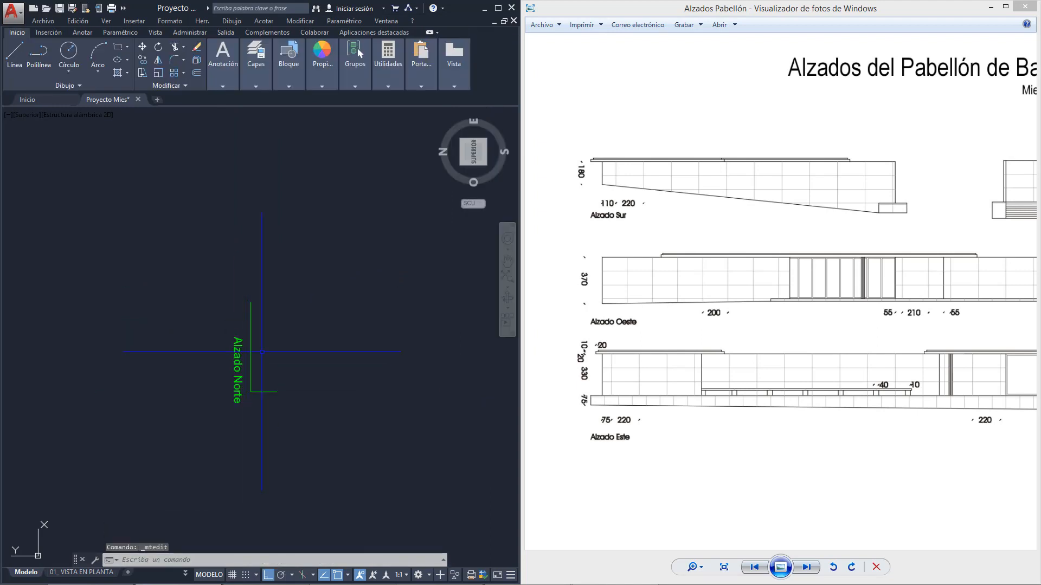
double_click(281, 343)
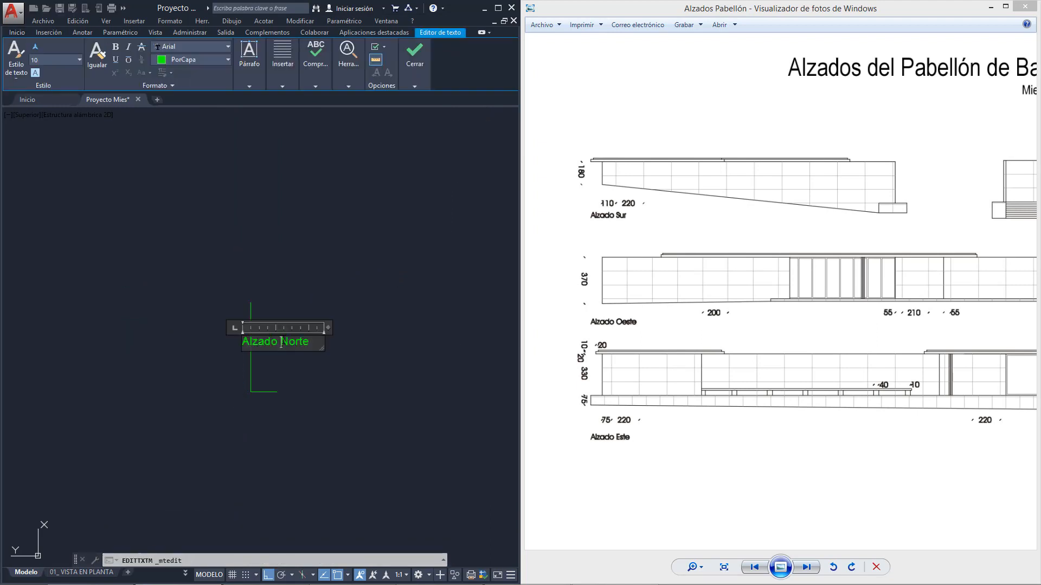
left_click(350, 346)
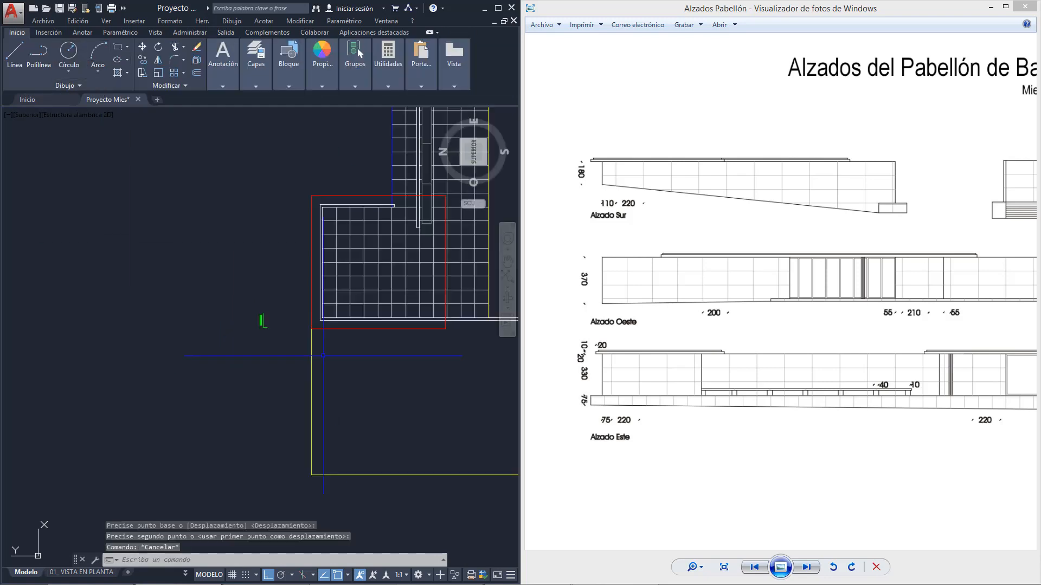
middle_click_drag(361, 369, 170, 349)
scroll(302, 438, "up", 2)
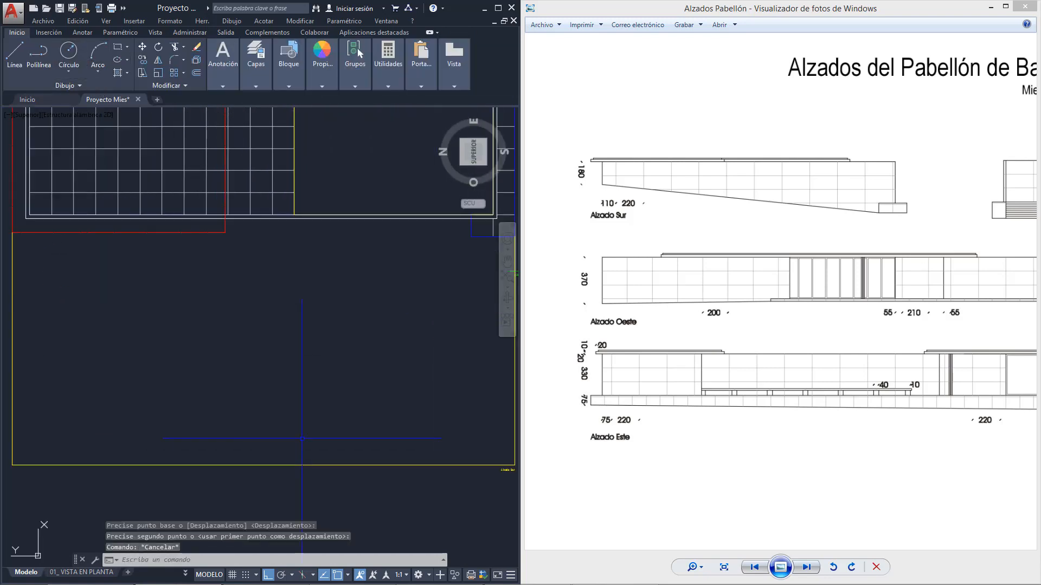
Draw a vertical auxiliary line from the red roof outline's lower-right corner down to the horizontal yellow base line.
scroll(322, 432, "down", 3)
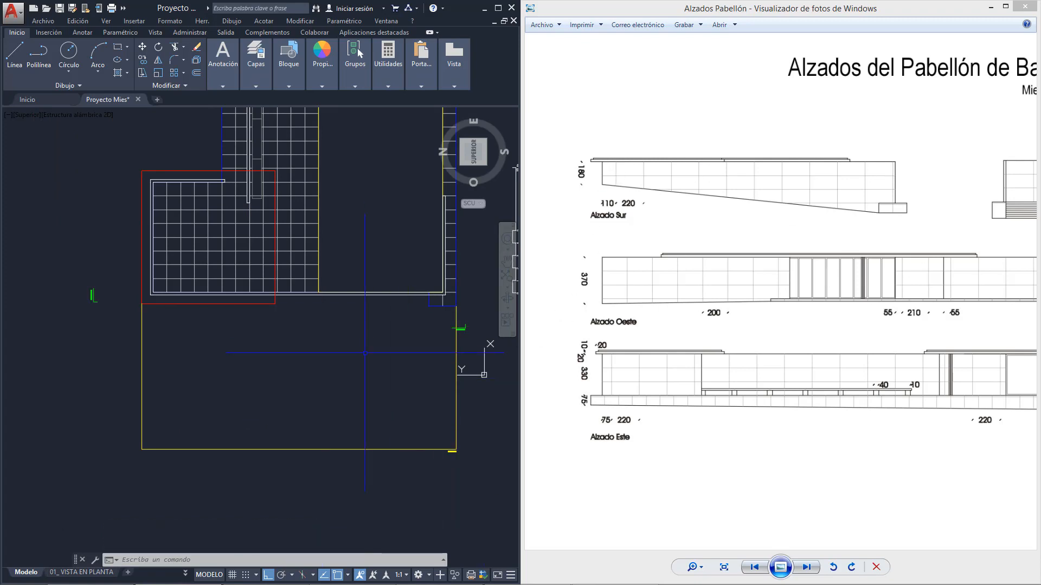
left_click(15, 62)
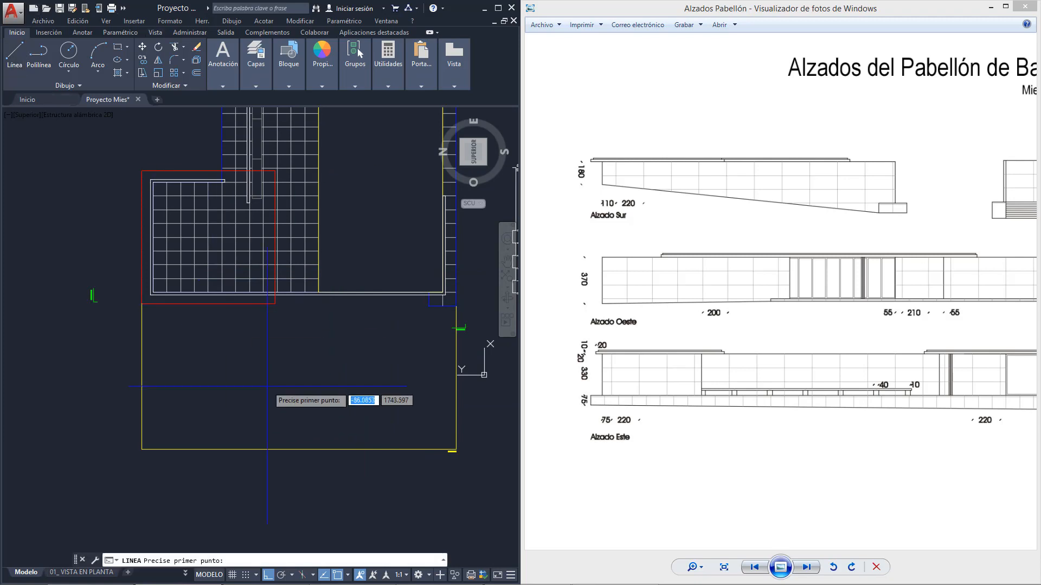
left_click(275, 303)
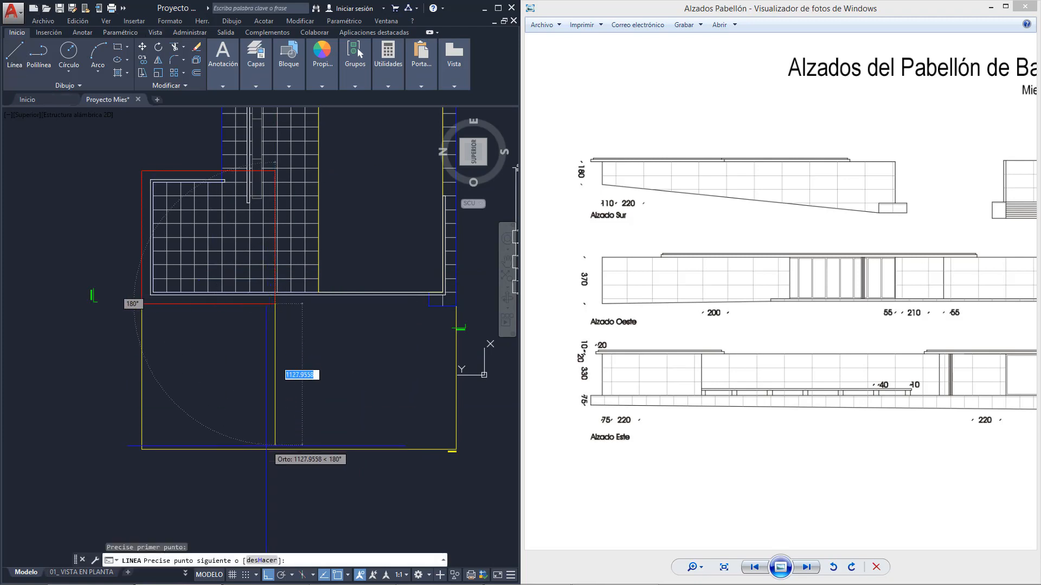
left_click(275, 449)
key("Escape")
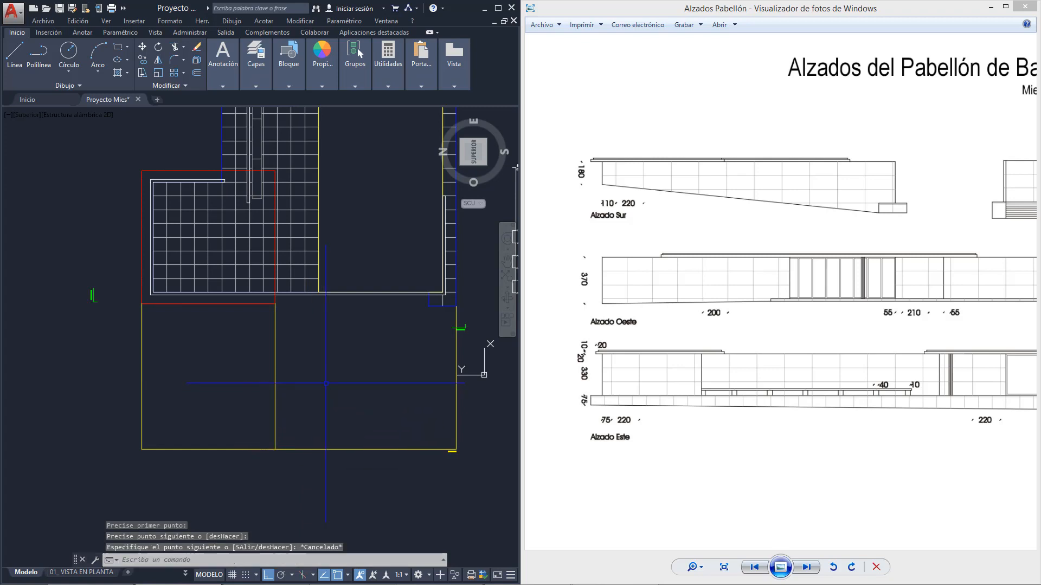
Draw a second vertical auxiliary line from the blue plinth outline's lower-left corner down to the yellow base line.
key("space")
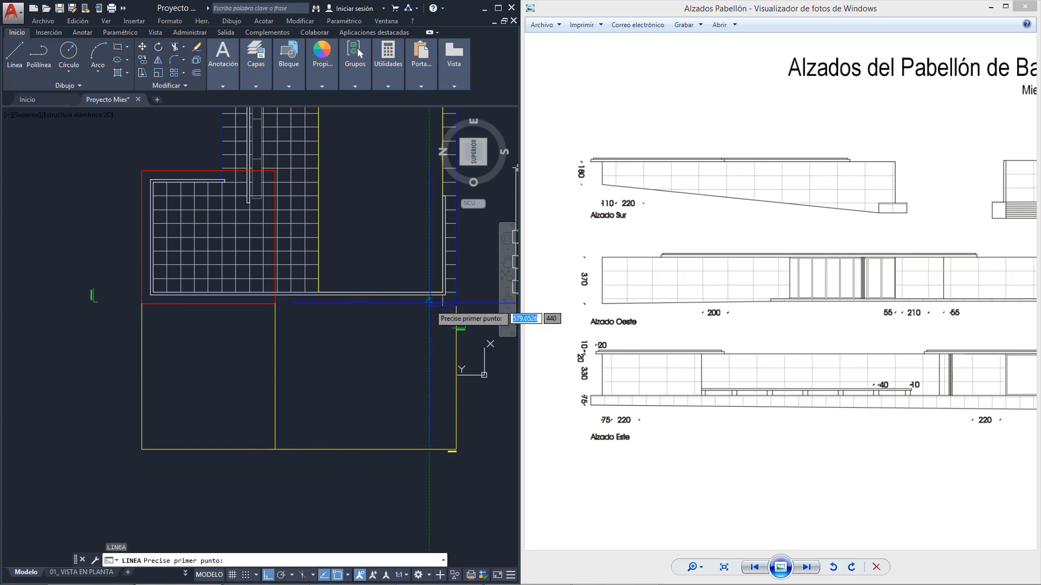
left_click(428, 307)
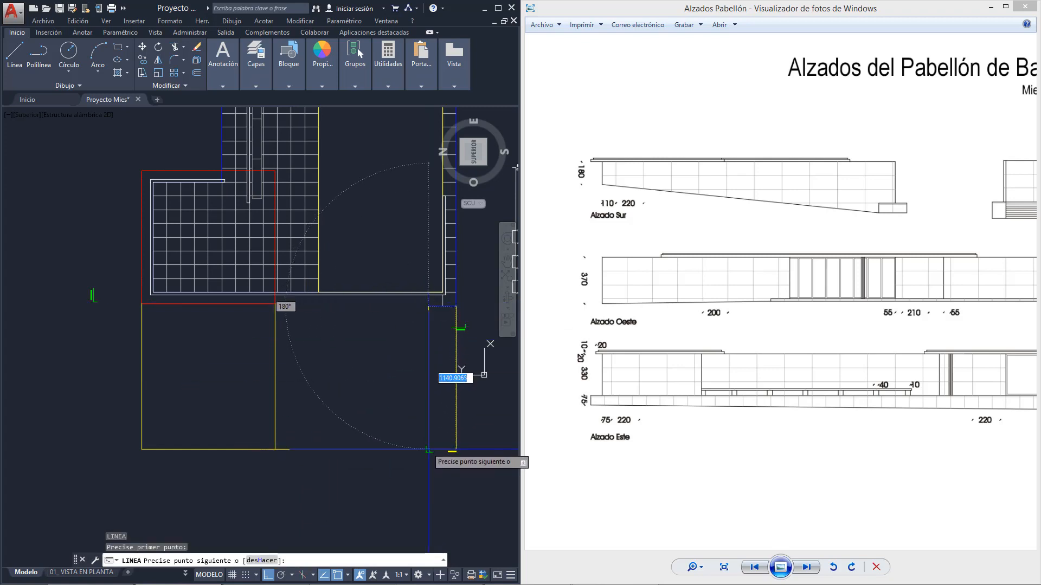
left_click(428, 449)
key("Escape")
Examine the Auxiliar layer's settings in the layer properties manager, leaving the drawing clear again.
left_click(313, 58)
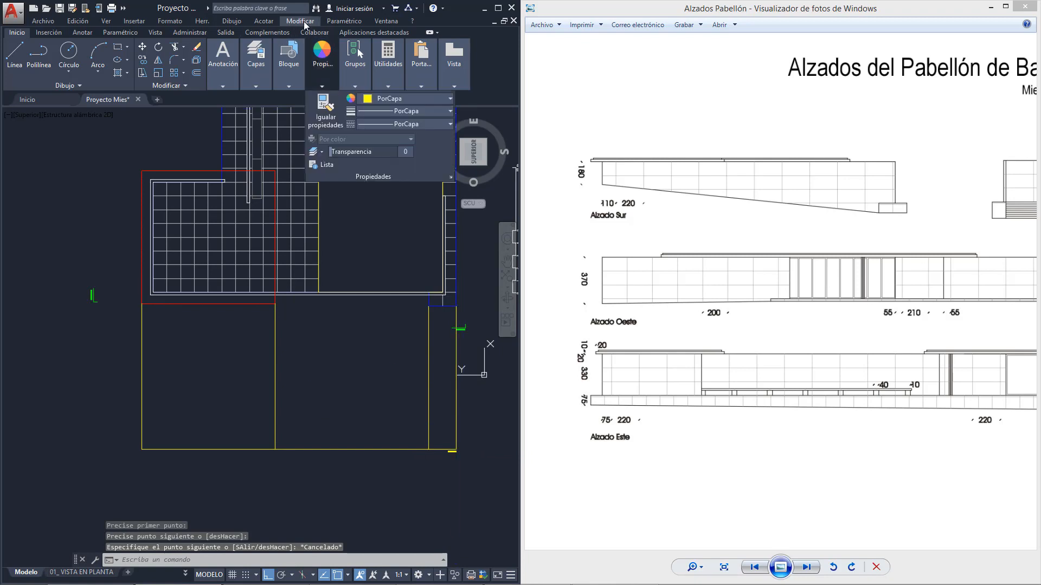
mouse_move(256, 65)
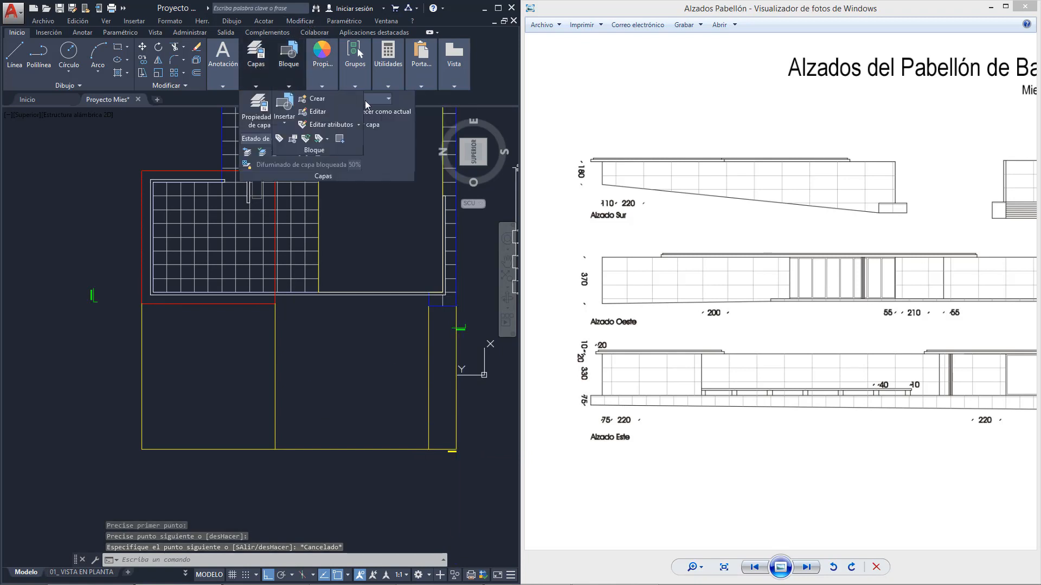
left_click(388, 99)
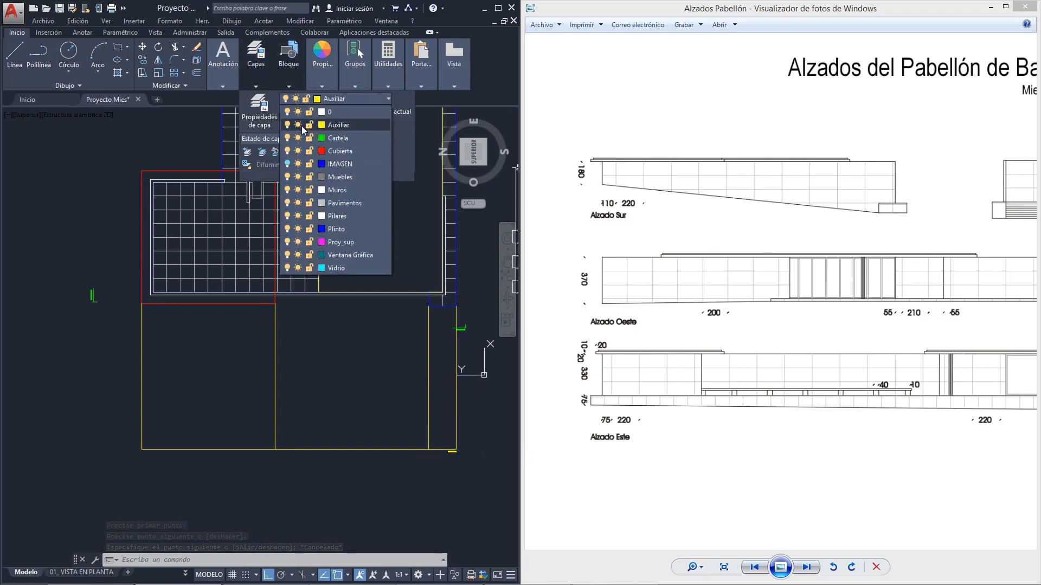
left_click(259, 114)
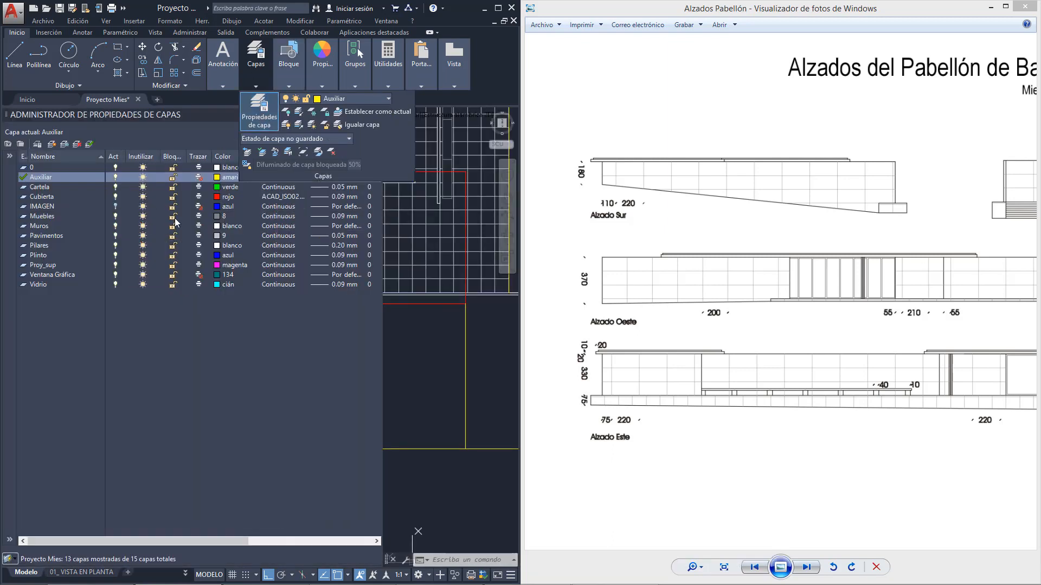
left_click(61, 176)
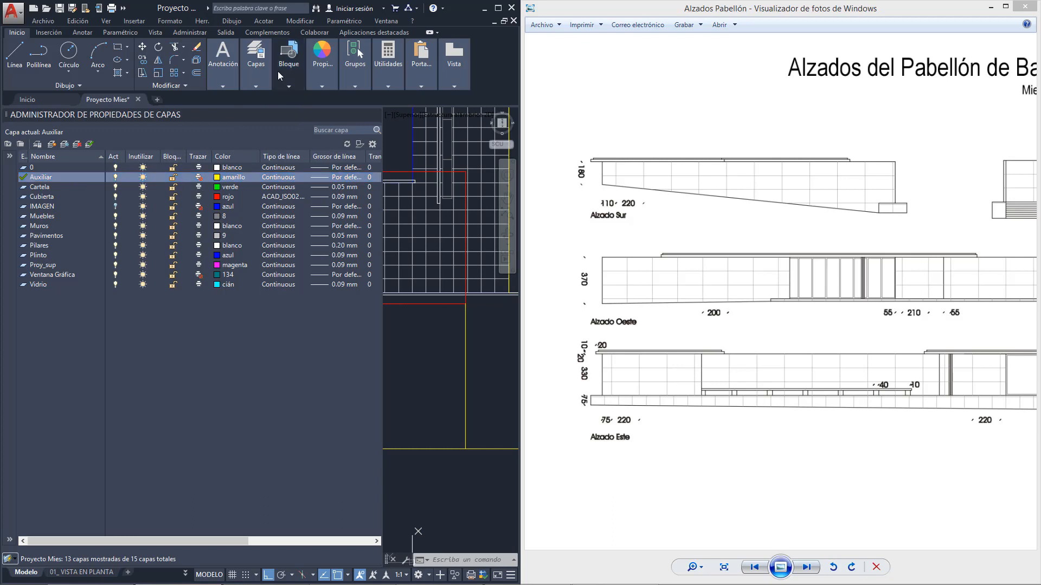
mouse_move(257, 71)
left_click(261, 114)
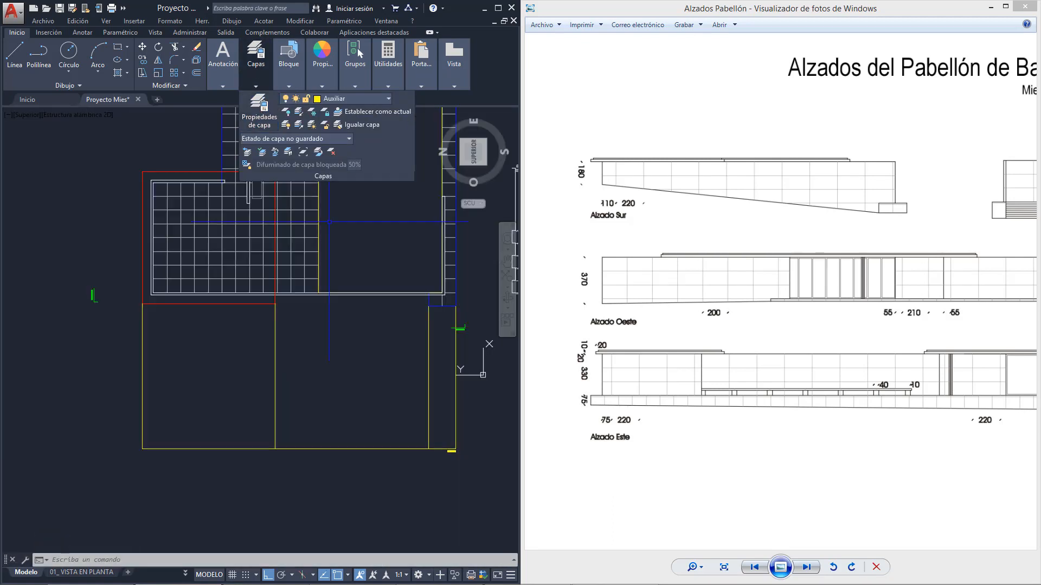
Make Muros the current layer.
middle_click_drag(367, 378, 343, 379)
middle_click_drag(358, 443, 346, 449)
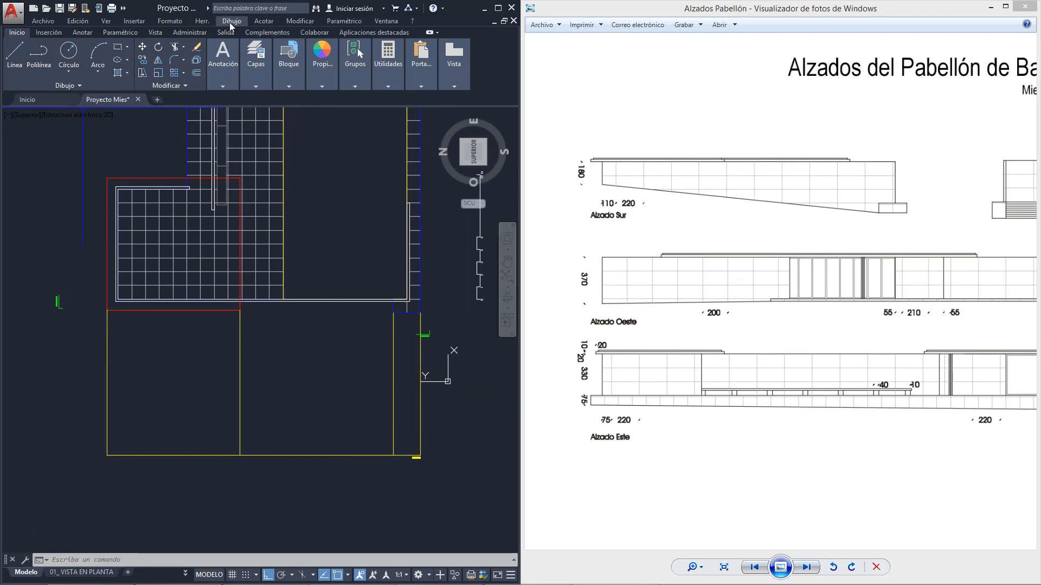
mouse_move(257, 74)
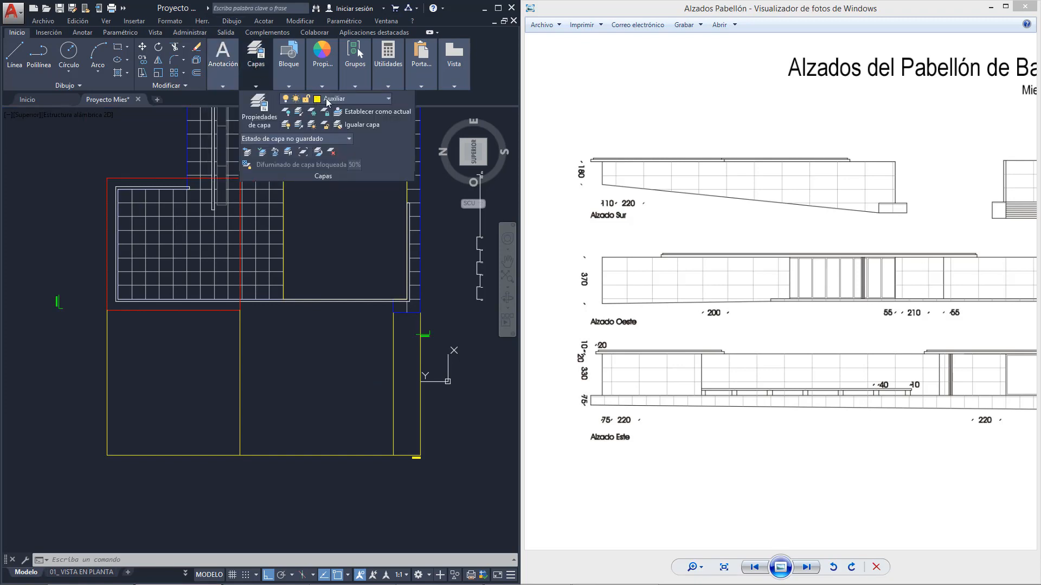
left_click(327, 99)
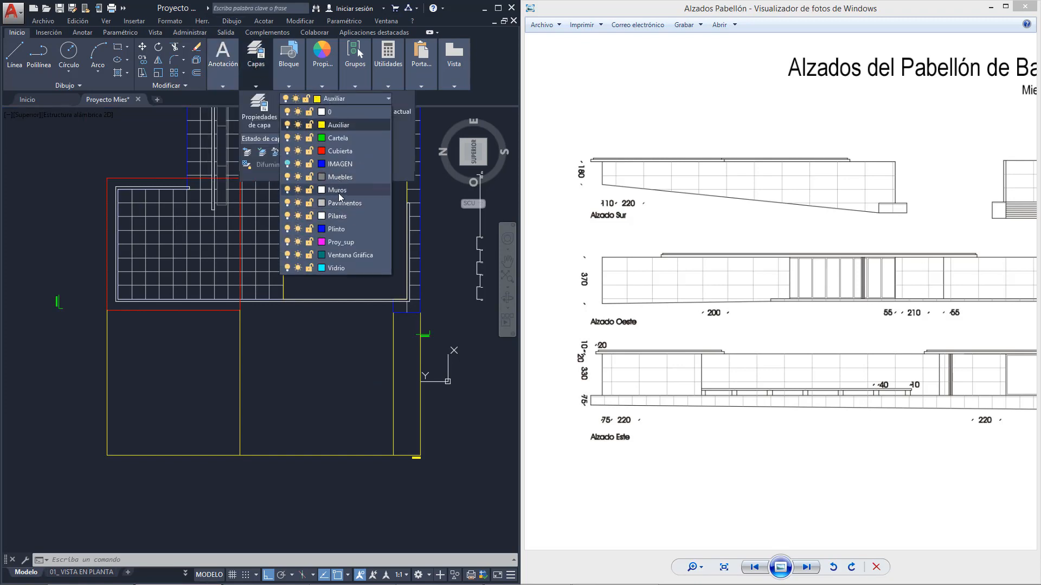
left_click(338, 193)
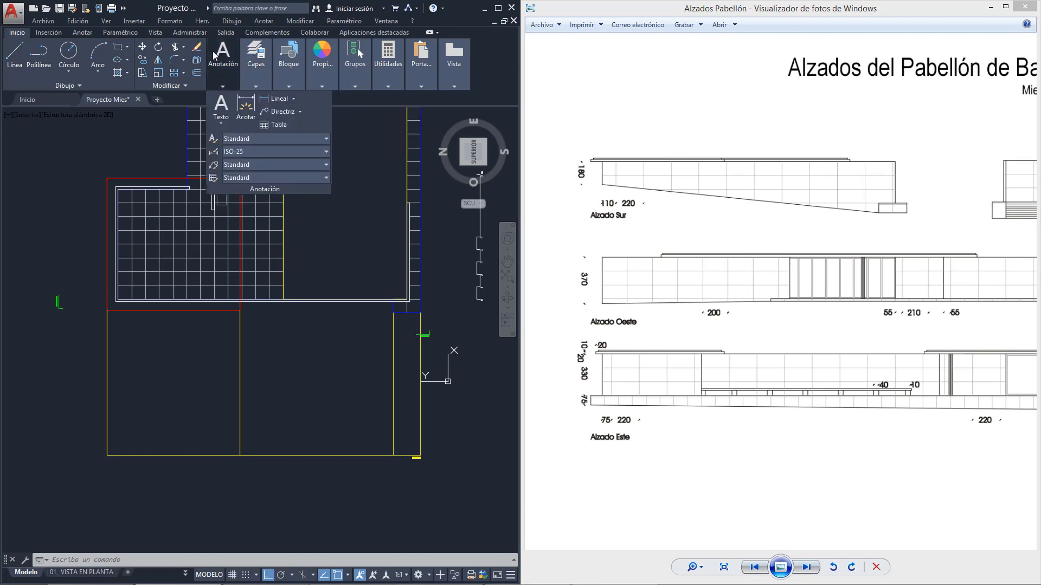
Draw a polyline from the base line's left end, 180 units upward and horizontally across to the rightmost auxiliary line.
left_click(39, 54)
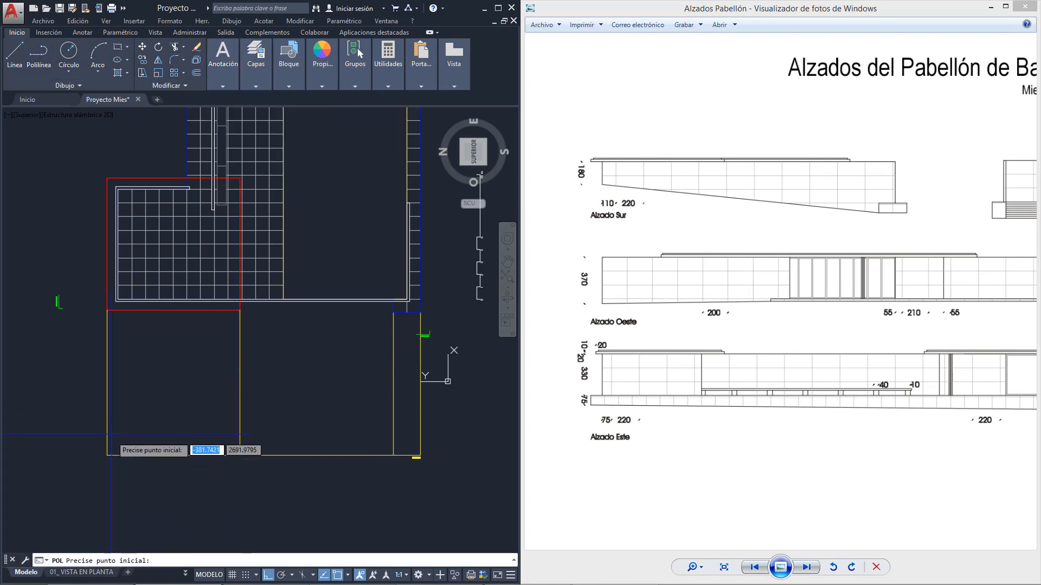
left_click(107, 455)
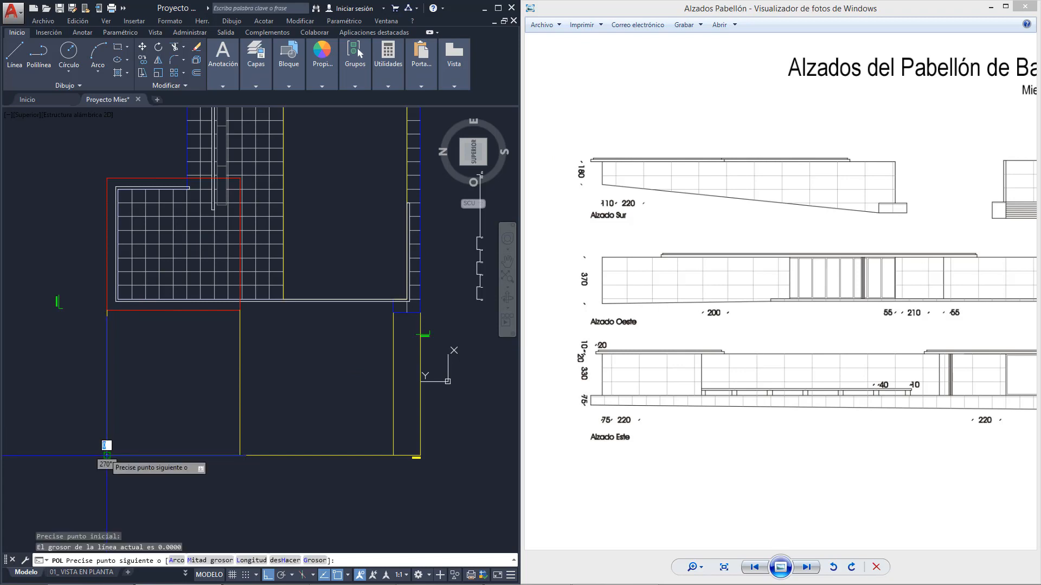
scroll(108, 458, "up", 5)
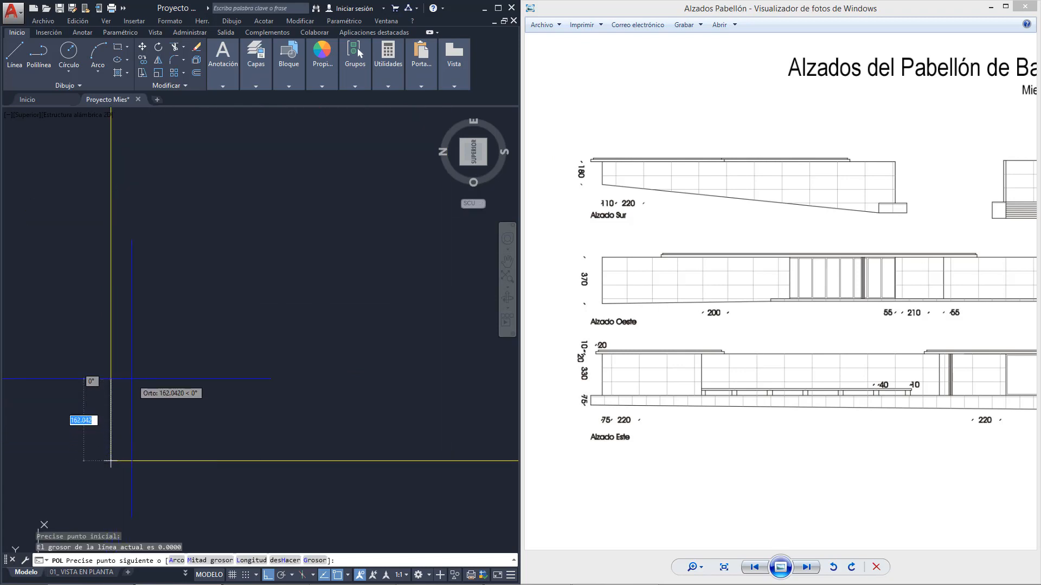
type("180")
key("Return")
scroll(119, 374, "down", 2)
mouse_move(220, 375)
middle_mouse_down()
mouse_move(261, 375)
mouse_move(139, 375)
middle_mouse_up()
scroll(140, 375, "down", 4)
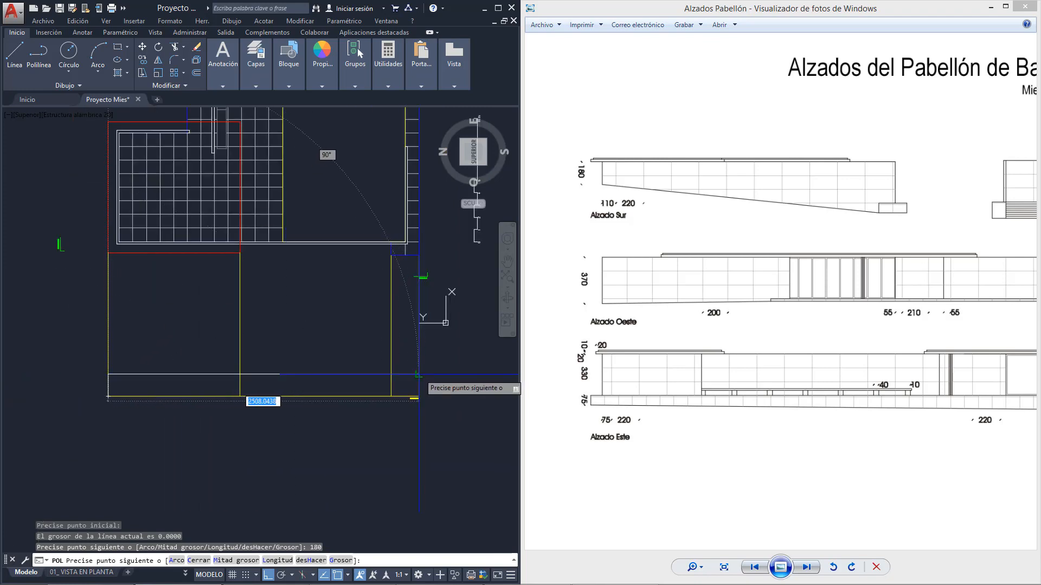
key("Escape")
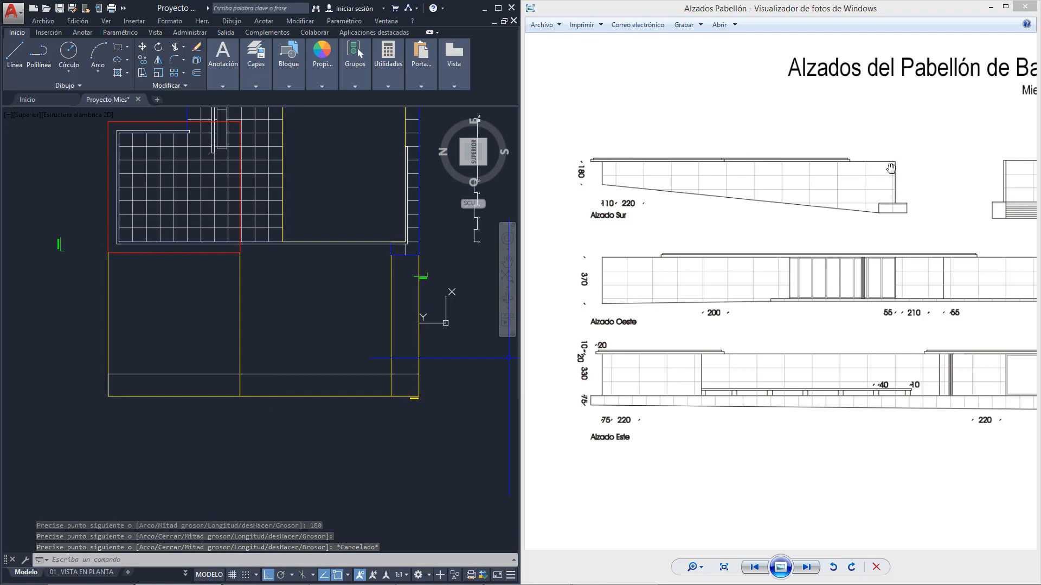
Draw a line 330 units straight down from the right end of the wall's upper edge, following the reference elevation.
scroll(639, 364, "up", 1)
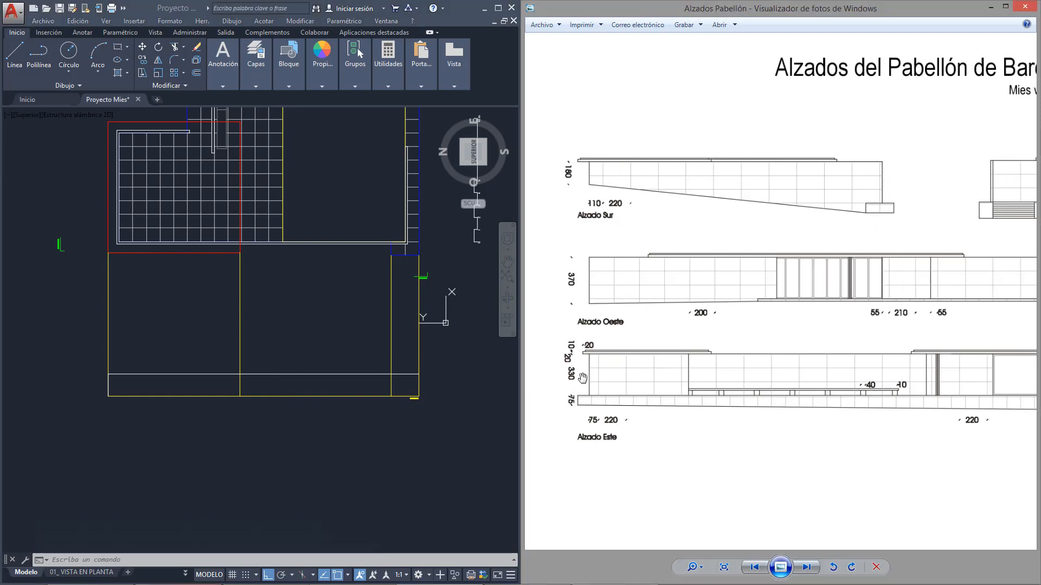
scroll(579, 364, "up", 3)
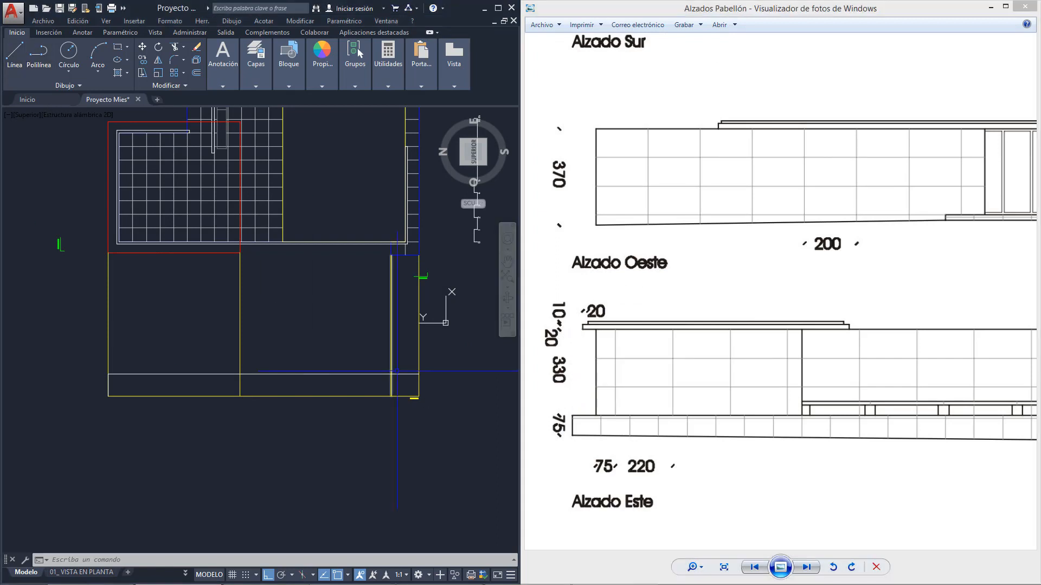
left_click(15, 54)
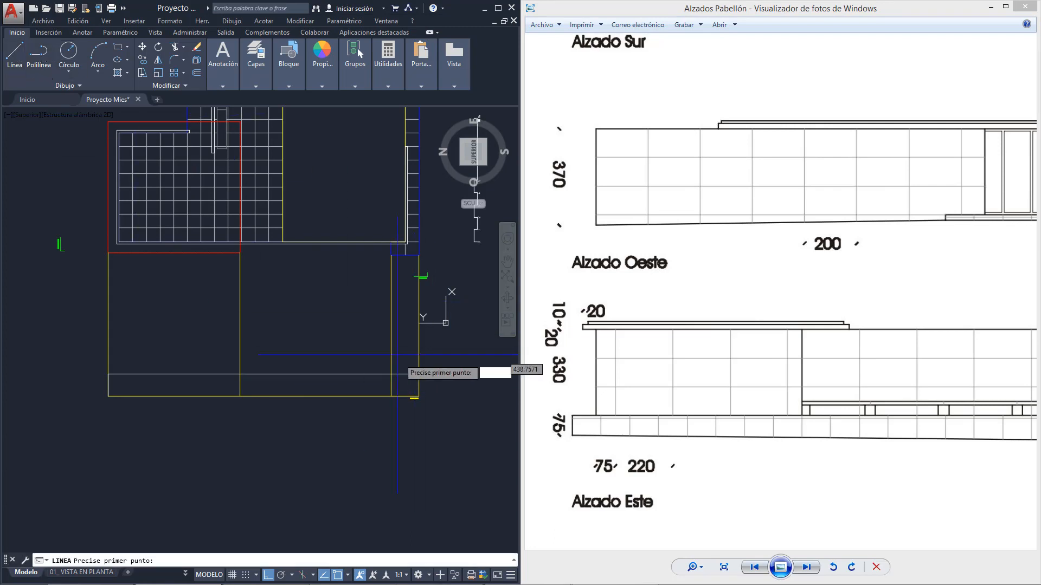
left_click(419, 374)
type("33")
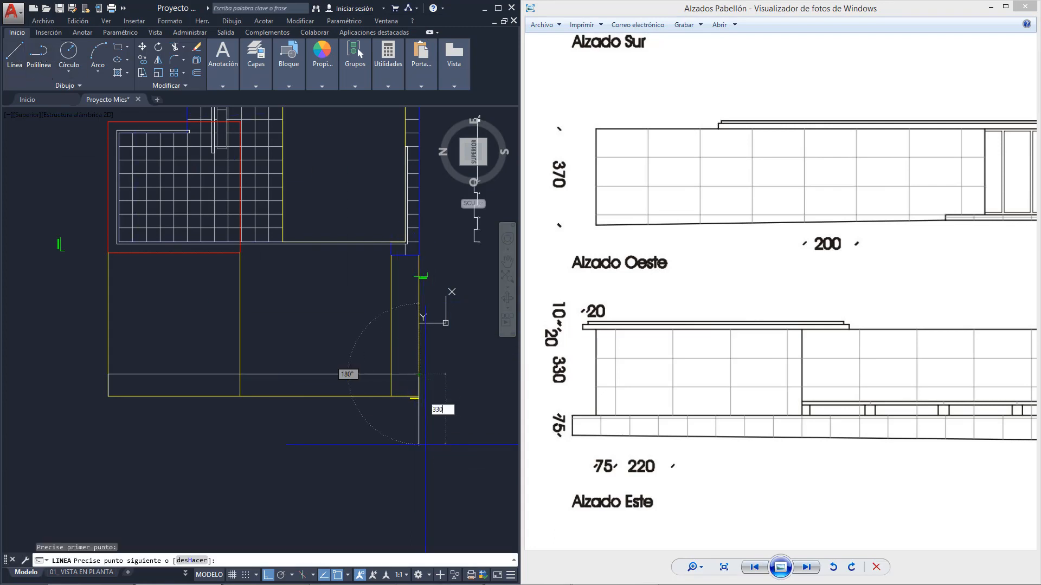
type("0")
key("Return")
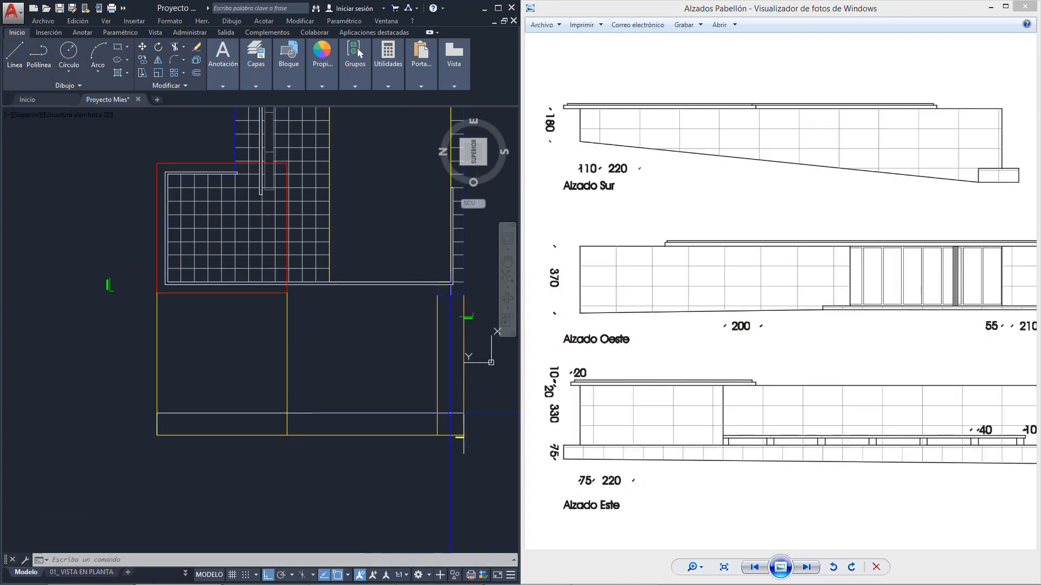
Draw a 75-unit-high plinth rectangle below the wall's 330-unit edge, as wide as the two right-hand auxiliary lines are apart.
scroll(483, 388, "up", 2)
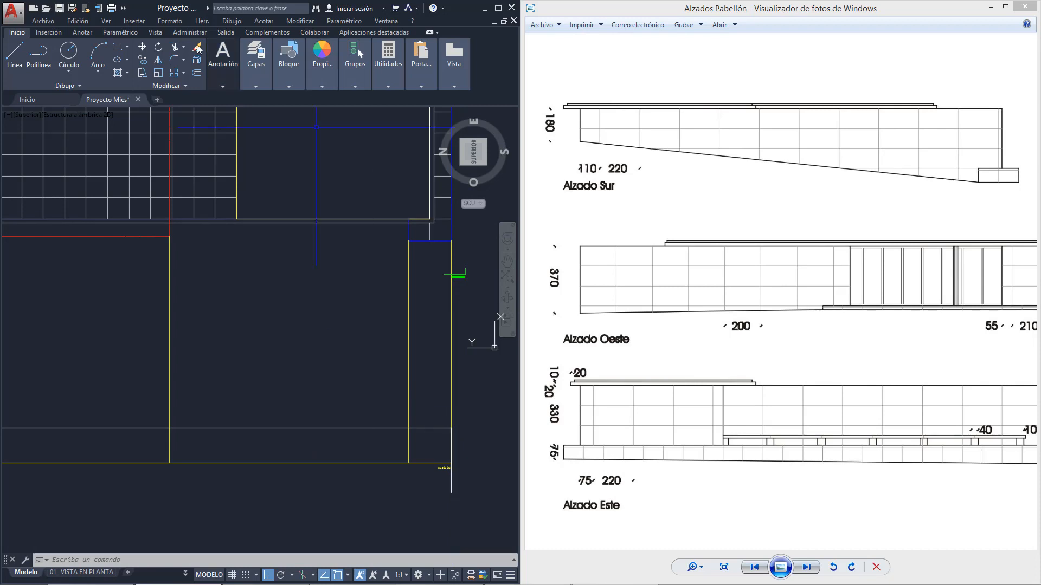
left_click(15, 55)
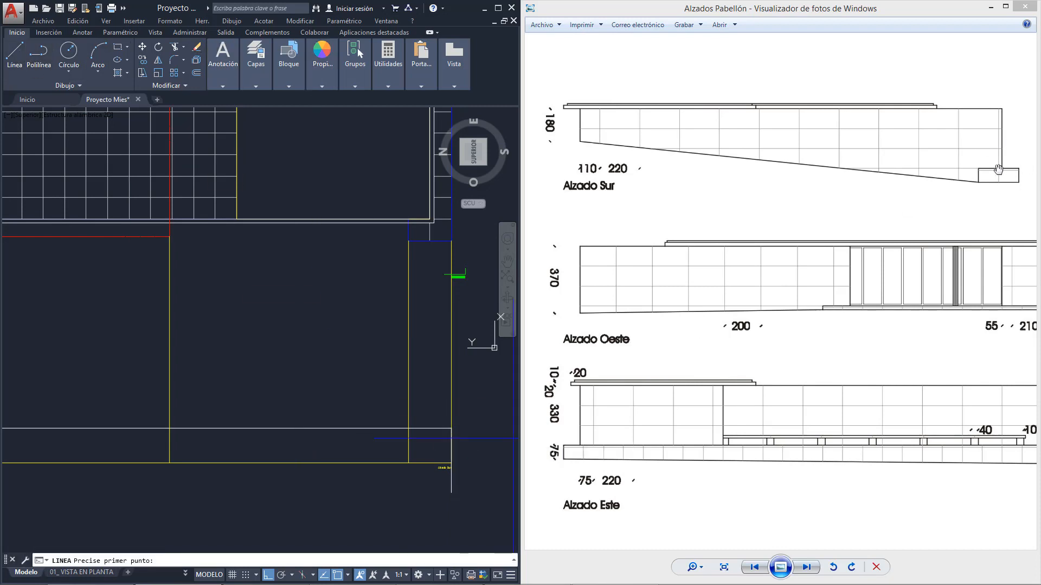
left_click(451, 492)
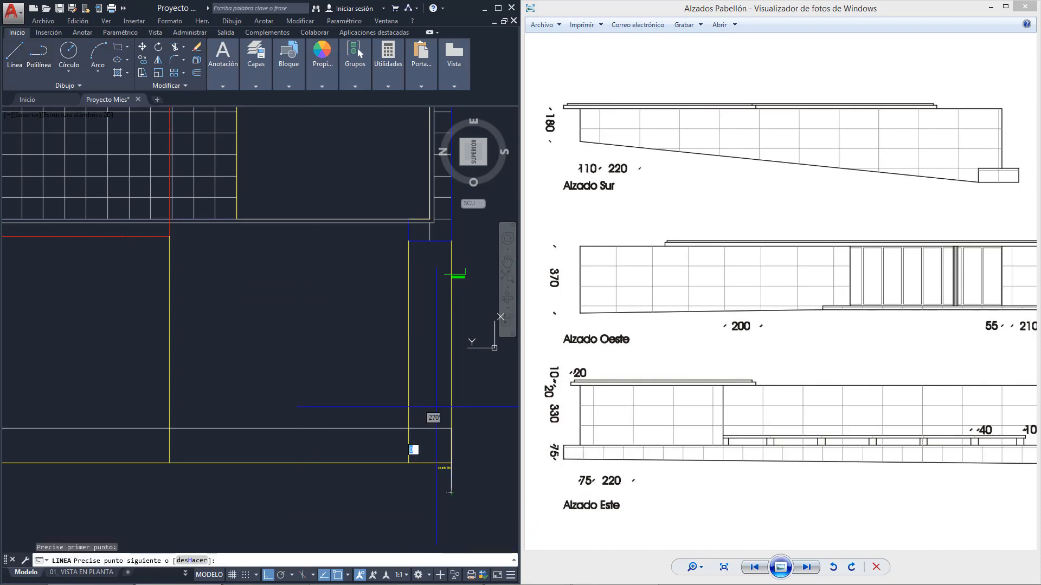
left_click(408, 492)
middle_click_drag(409, 492, 370, 464)
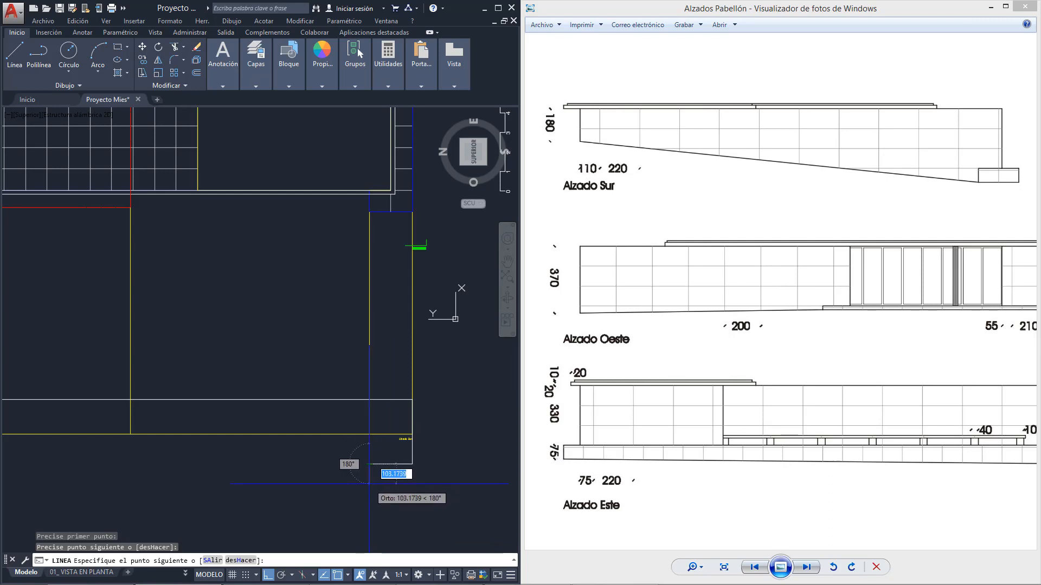
type("75")
key("Return")
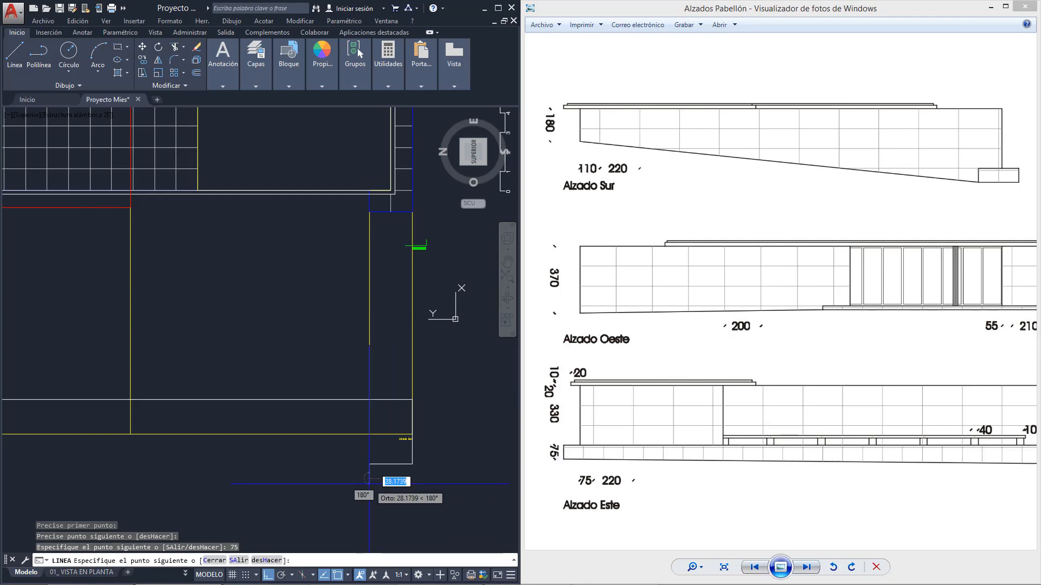
left_click(412, 464)
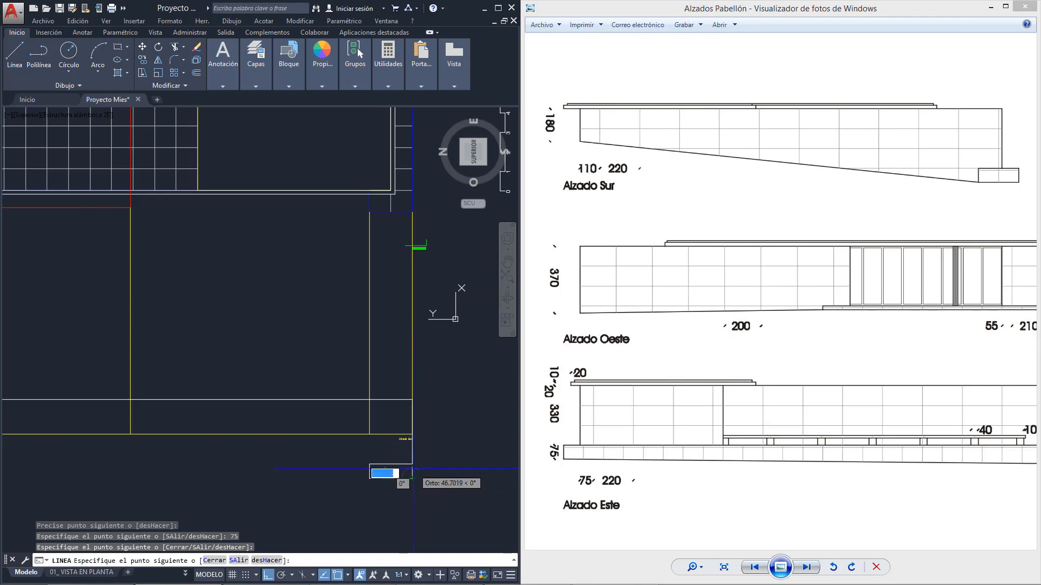
left_click(412, 464)
key("Return")
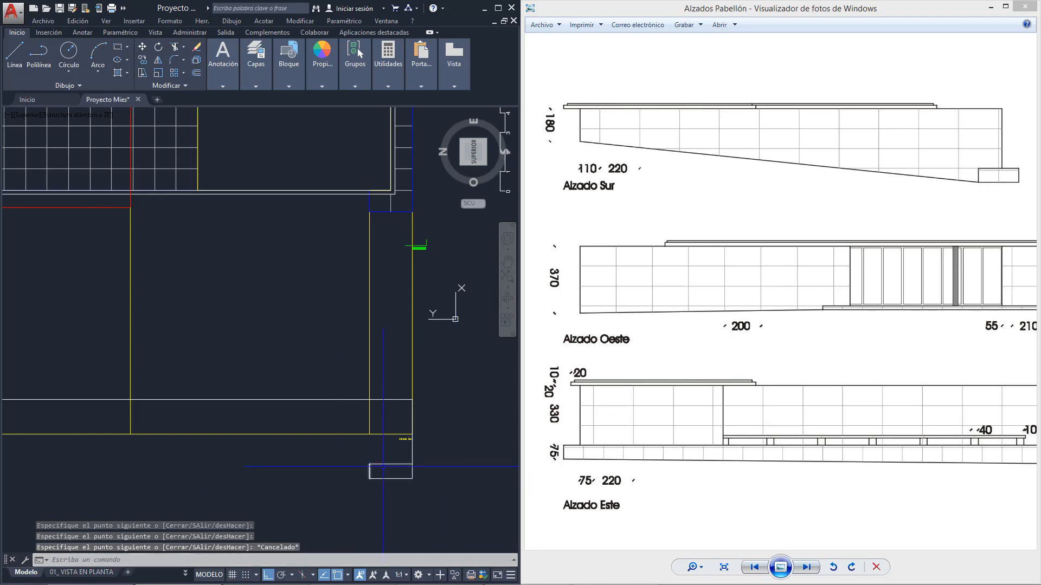
key("Return")
key("Escape")
Draw the sloping ground line from the plinth's lower left corner to the left end of the base line, following the reference elevation.
scroll(413, 462, "down", 4)
scroll(413, 461, "up", 4)
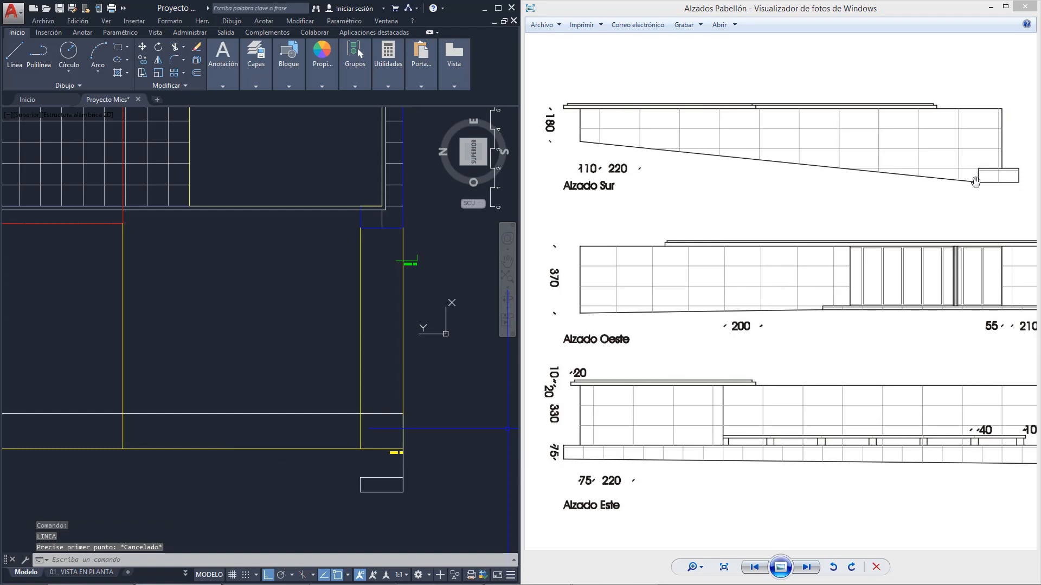
key("Return")
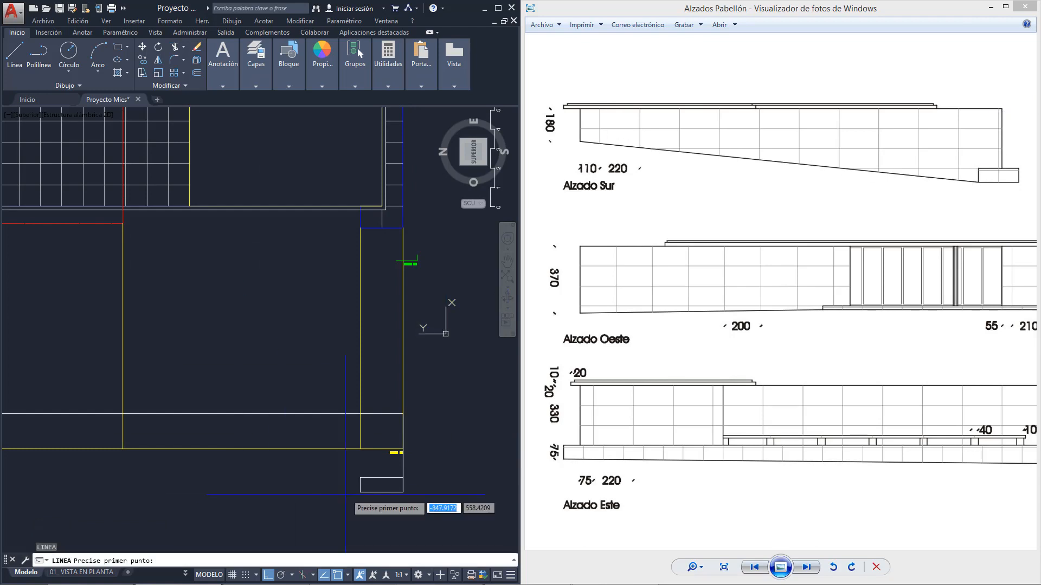
left_click(360, 493)
scroll(466, 430, "down", 2)
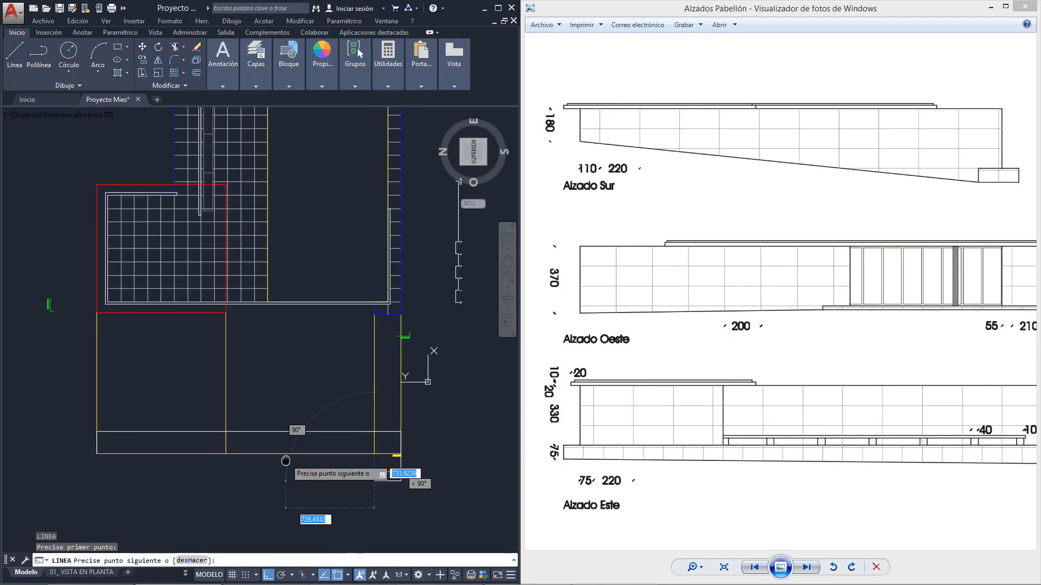
left_click(123, 441)
key("Escape")
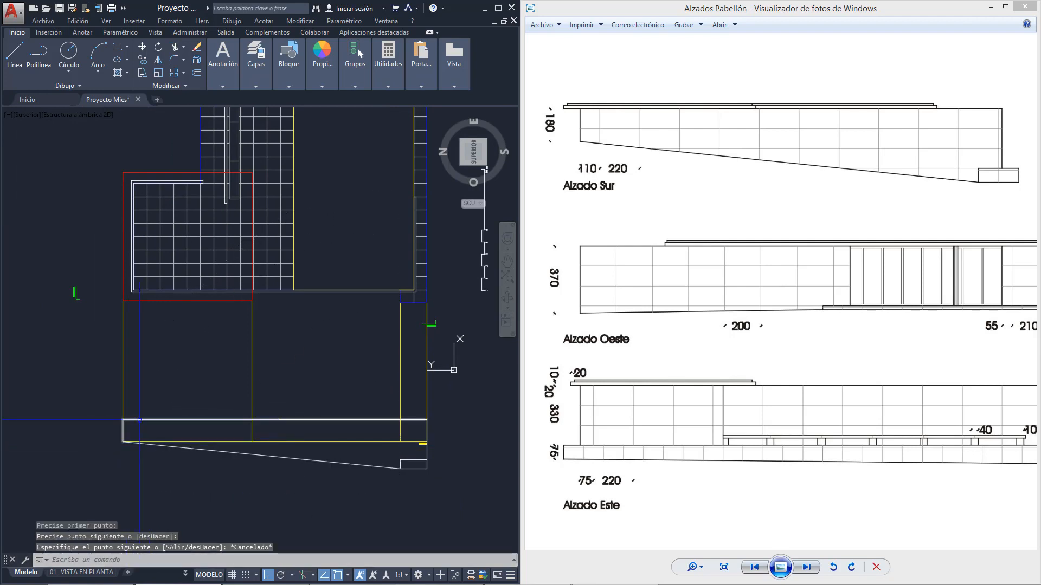
left_click(306, 460)
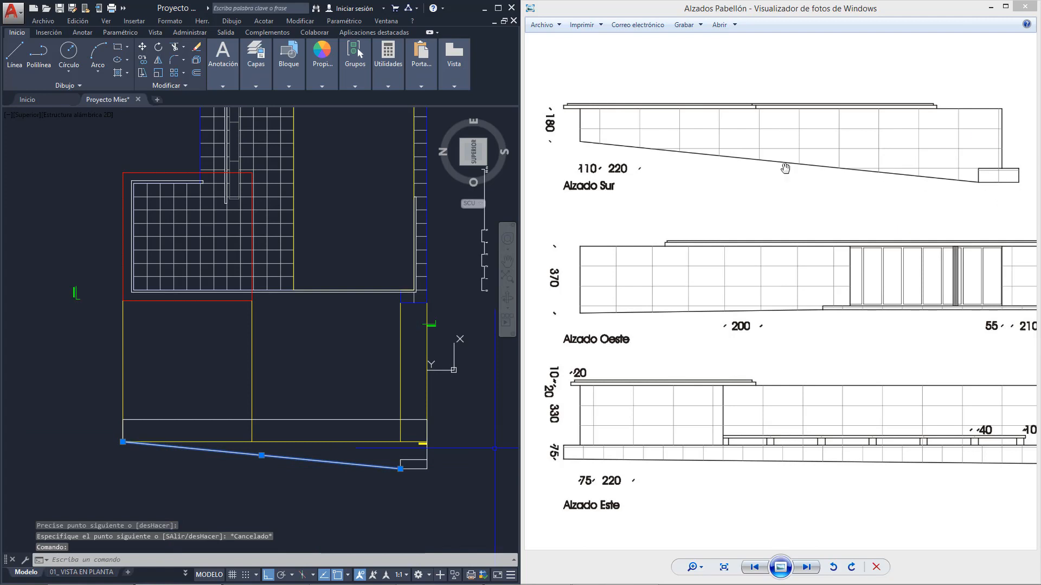
left_click(621, 135)
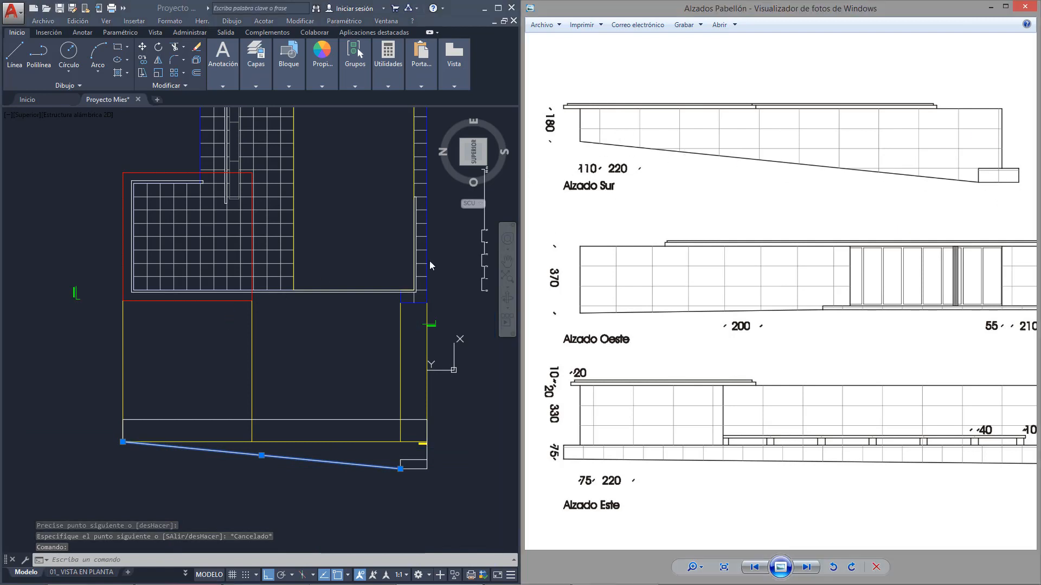
left_click(255, 418)
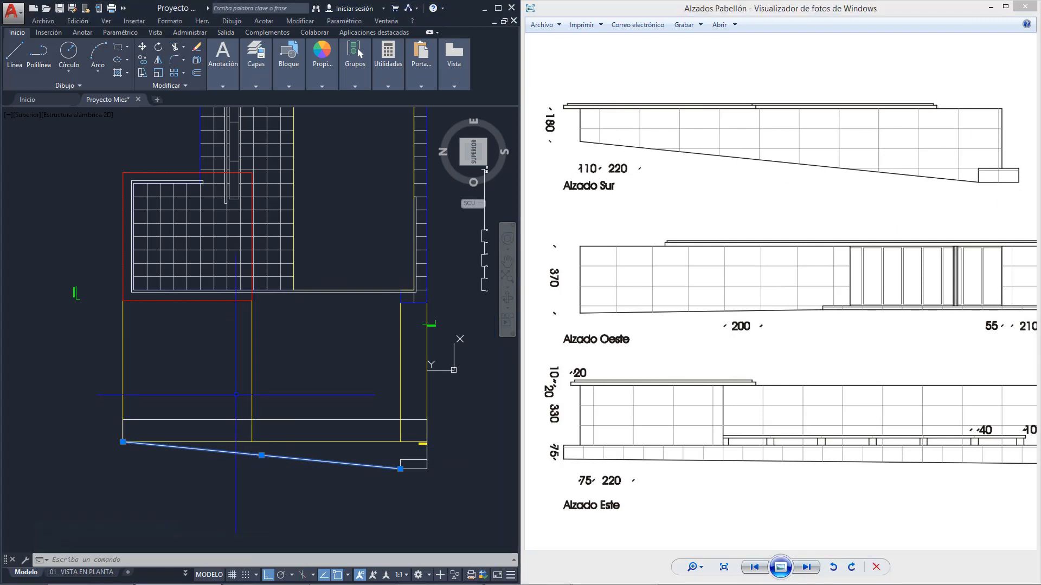
Draw a 20-unit-high roof slab outline as a polyline on the wall's upper edge, spanning between the two left-hand auxiliary lines.
scroll(236, 395, "up", 2)
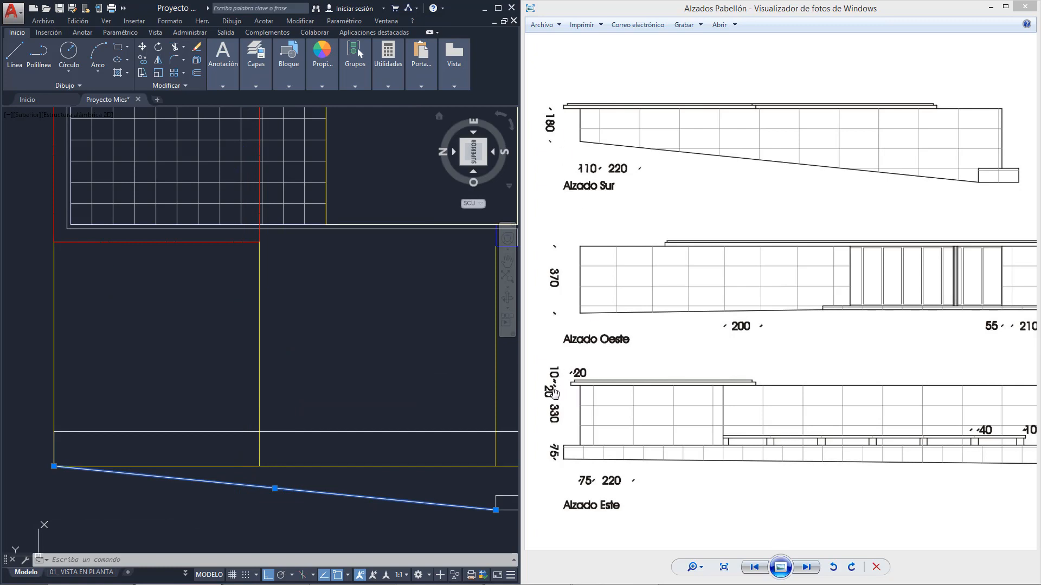
left_click(38, 57)
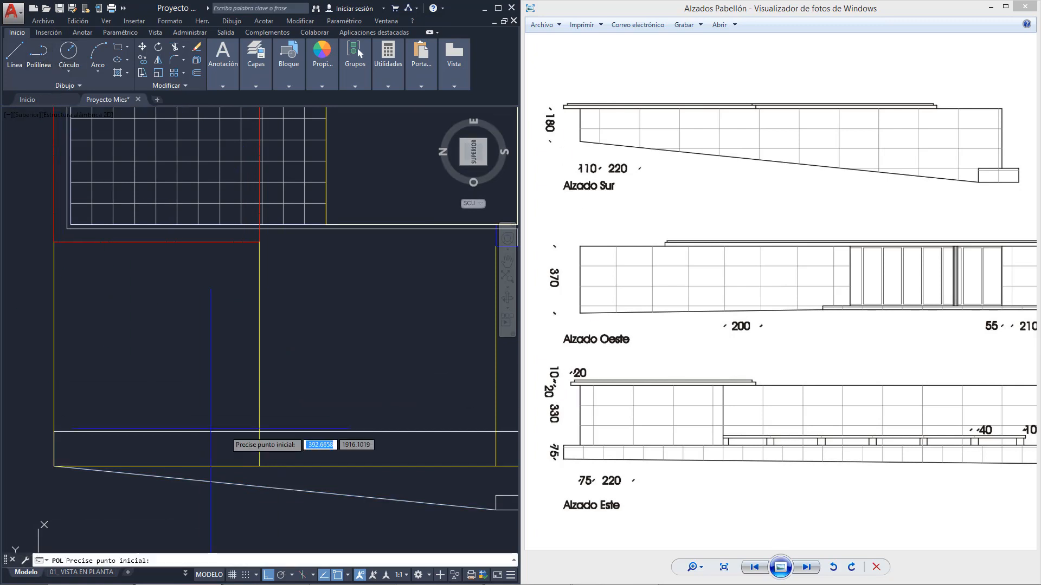
scroll(247, 427, "up", 2)
left_click(268, 435)
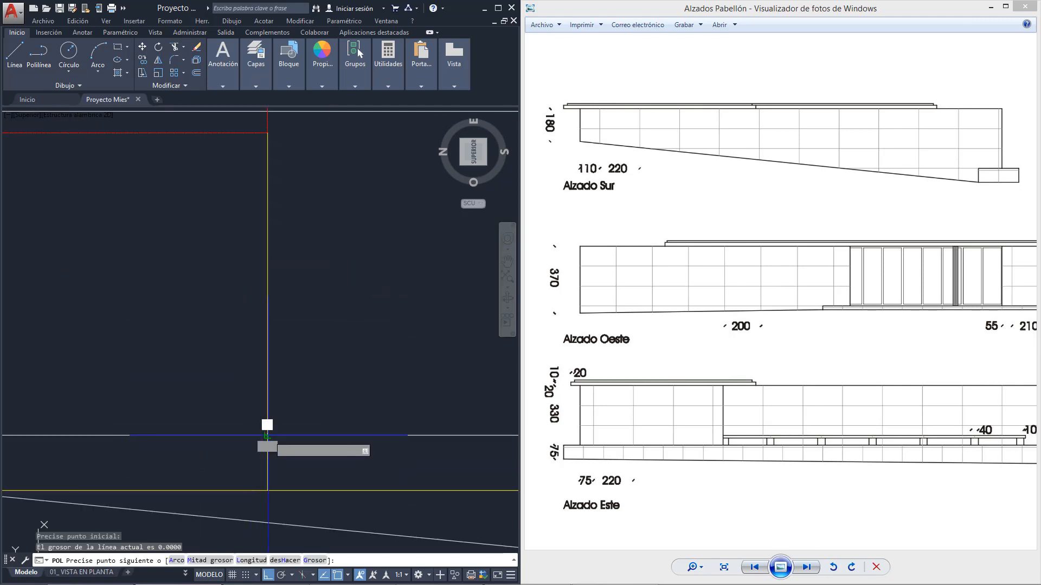
type("20")
key("Return")
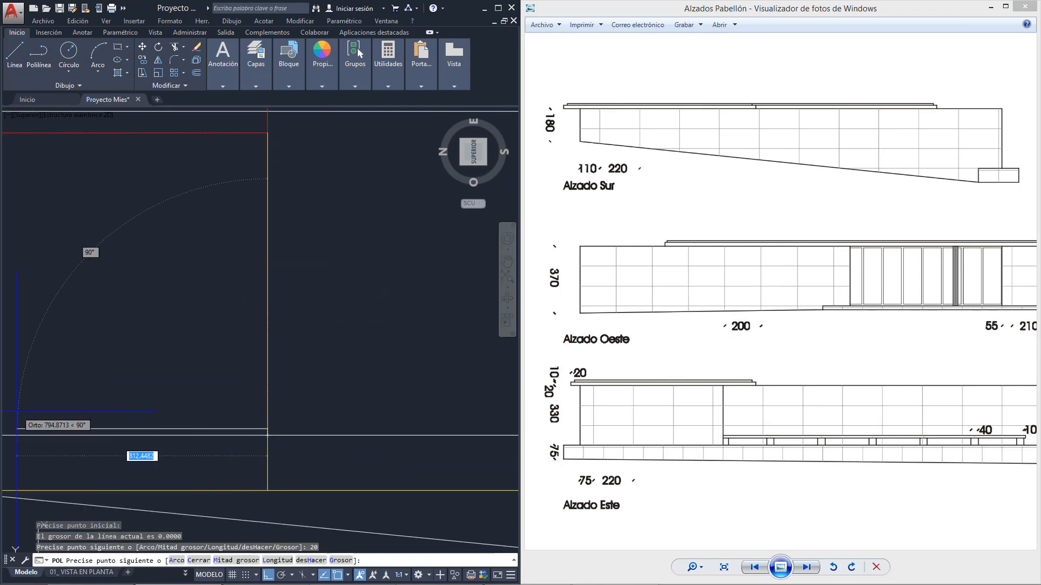
scroll(233, 379, "down", 3)
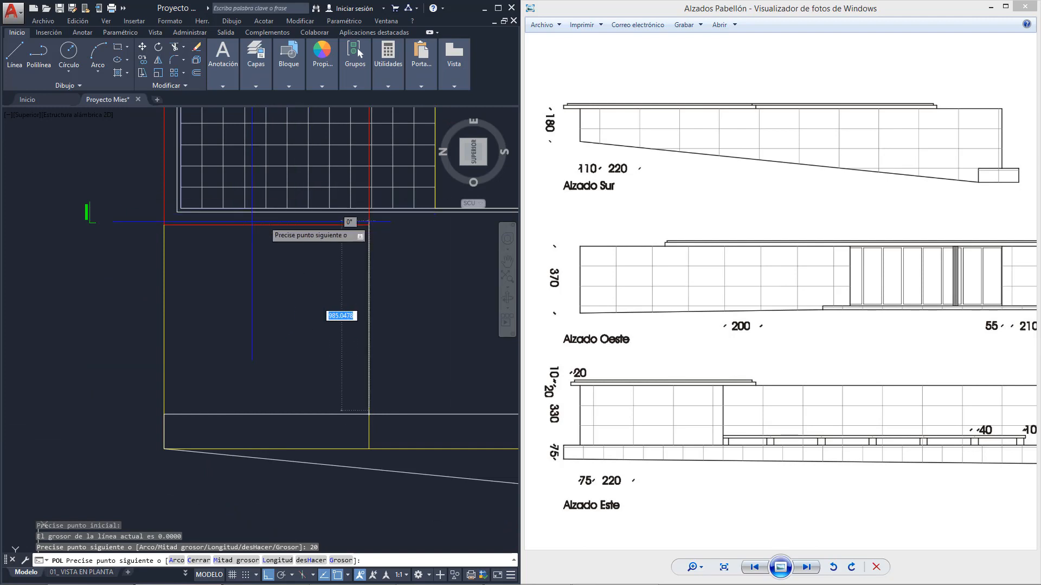
scroll(163, 409, "up", 2)
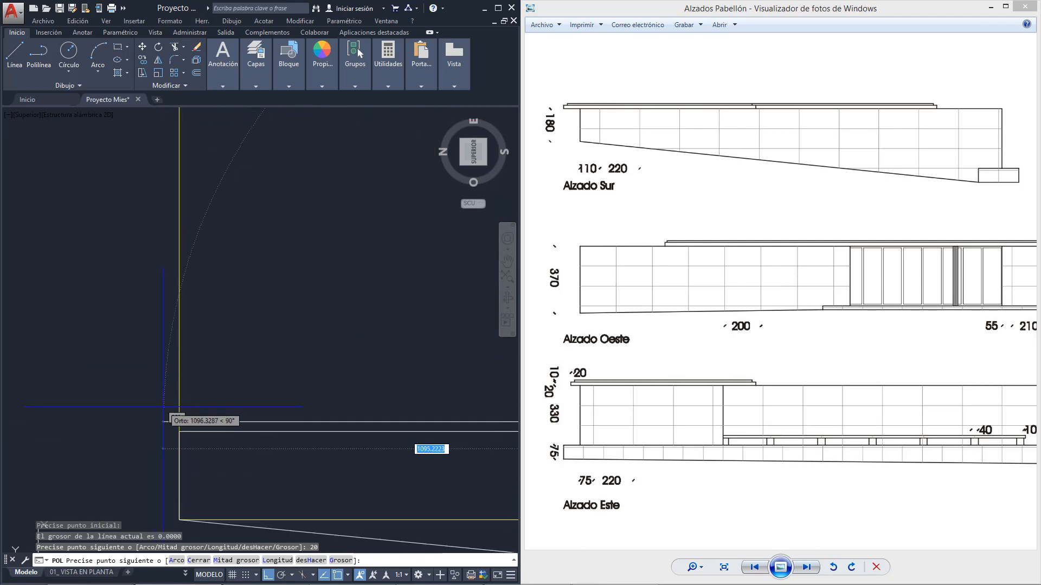
left_click(179, 432)
left_click(179, 432)
scroll(179, 432, "down", 3)
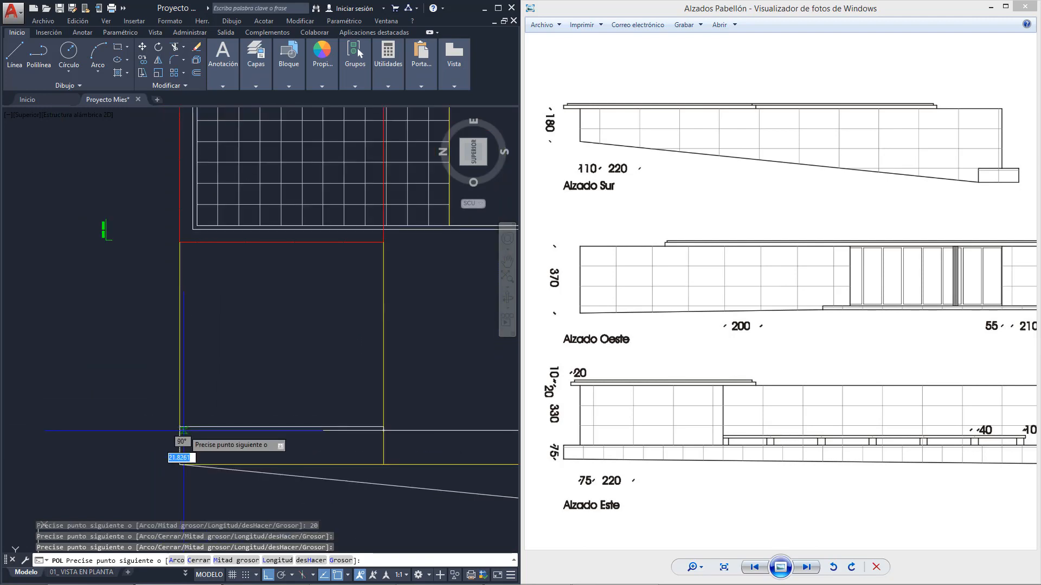
key("Escape")
Project a vertical line from the plan wall's lower left corner down past the elevation and match its properties to the yellow auxiliary lines.
scroll(181, 185, "down", 3)
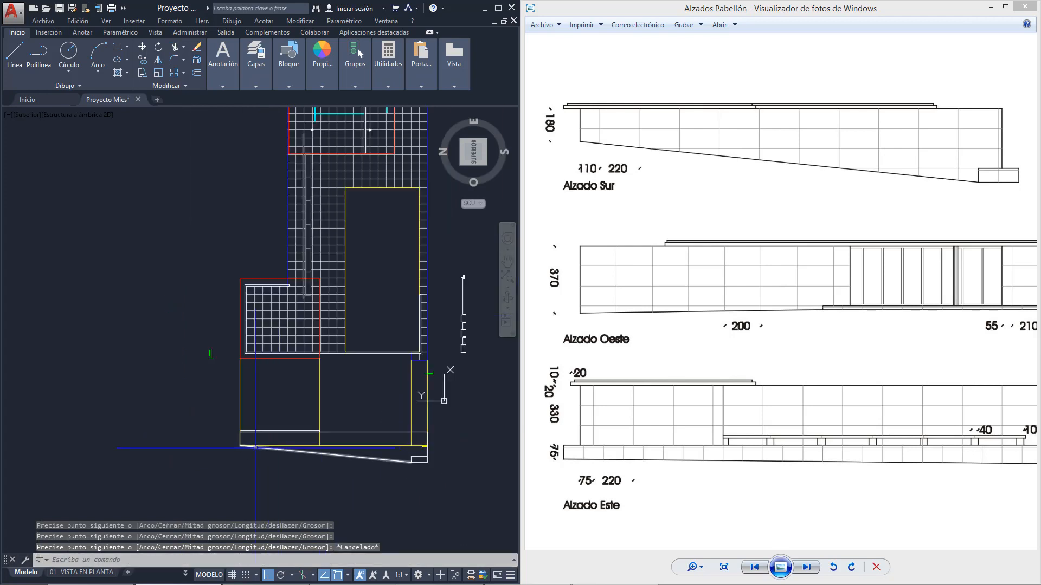
left_click(21, 61)
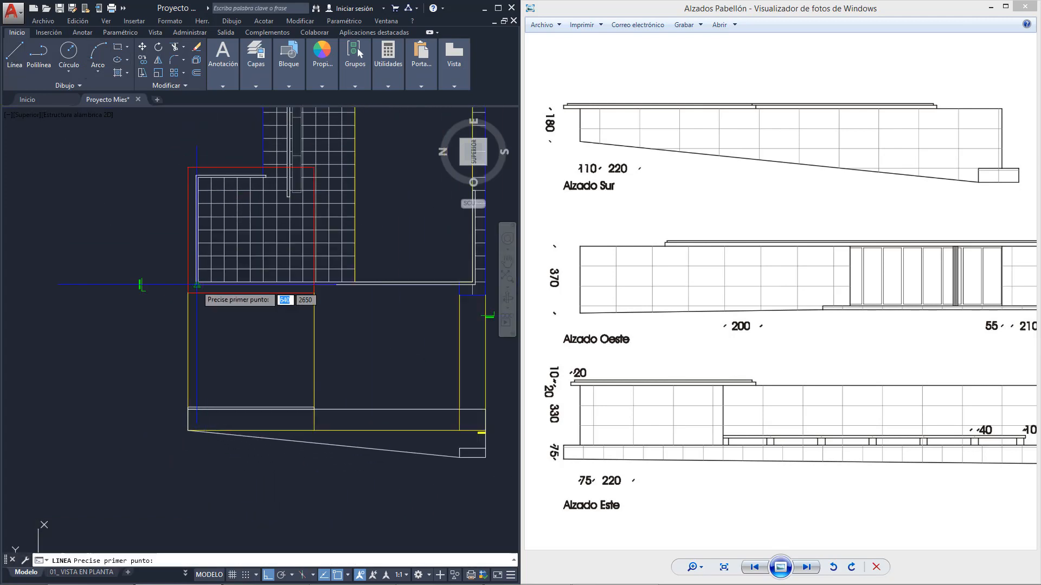
left_click(196, 283)
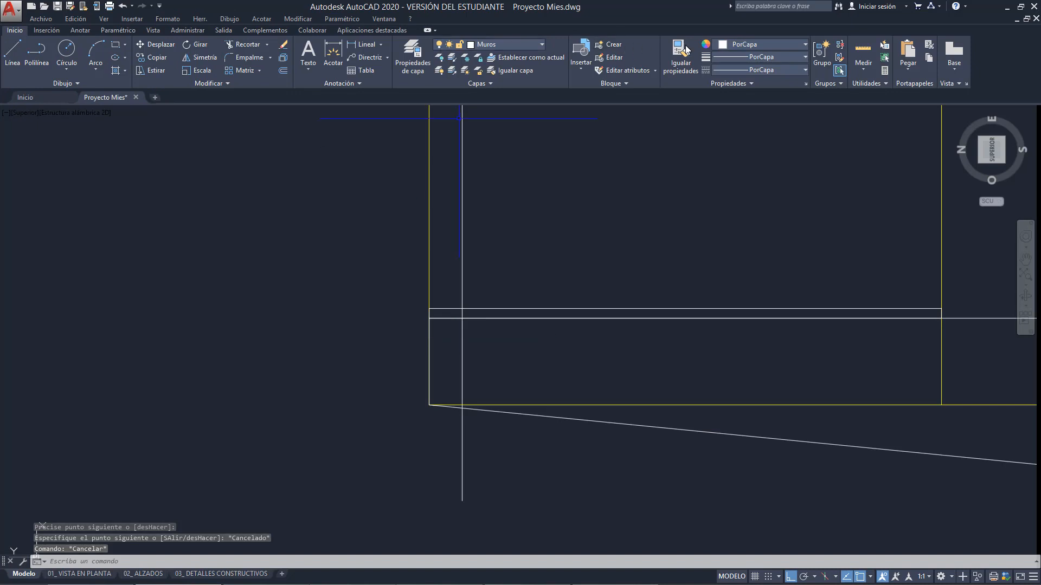
left_click(686, 50)
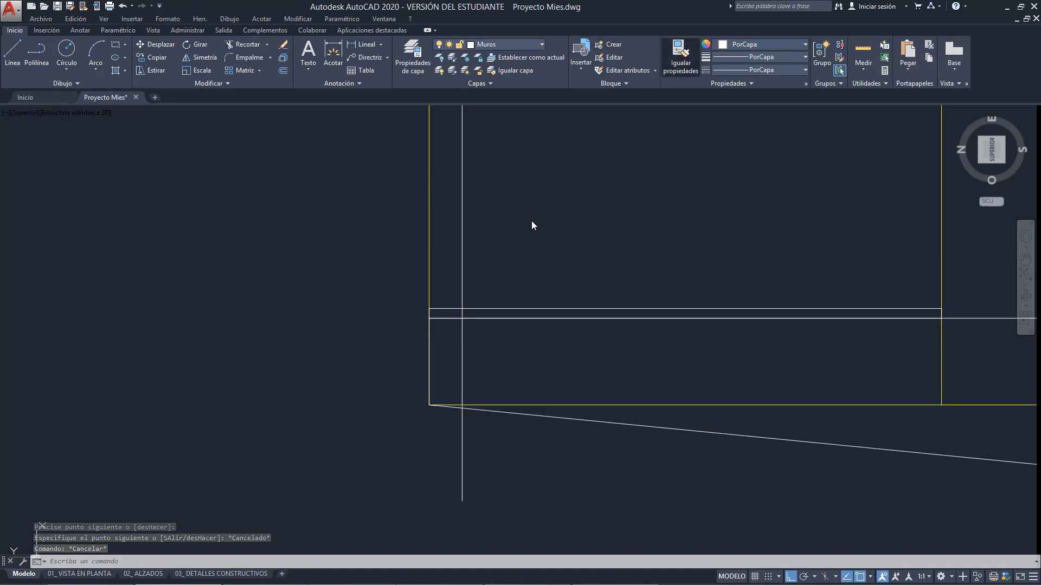
left_click(430, 288)
key("Escape")
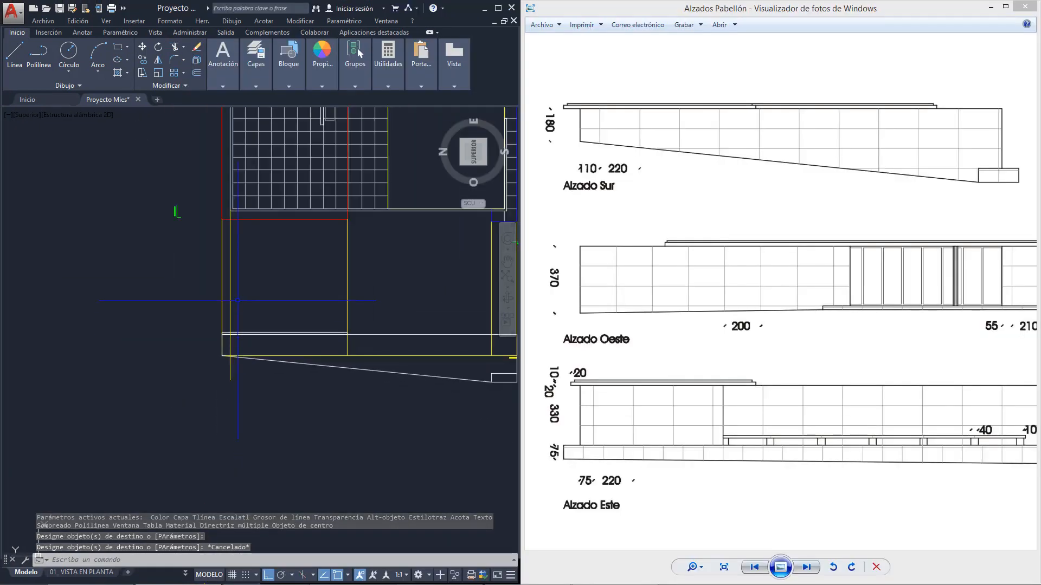
Stretch the elevation wall's left vertical edge inward onto the new auxiliary line.
scroll(250, 214, "up", 2)
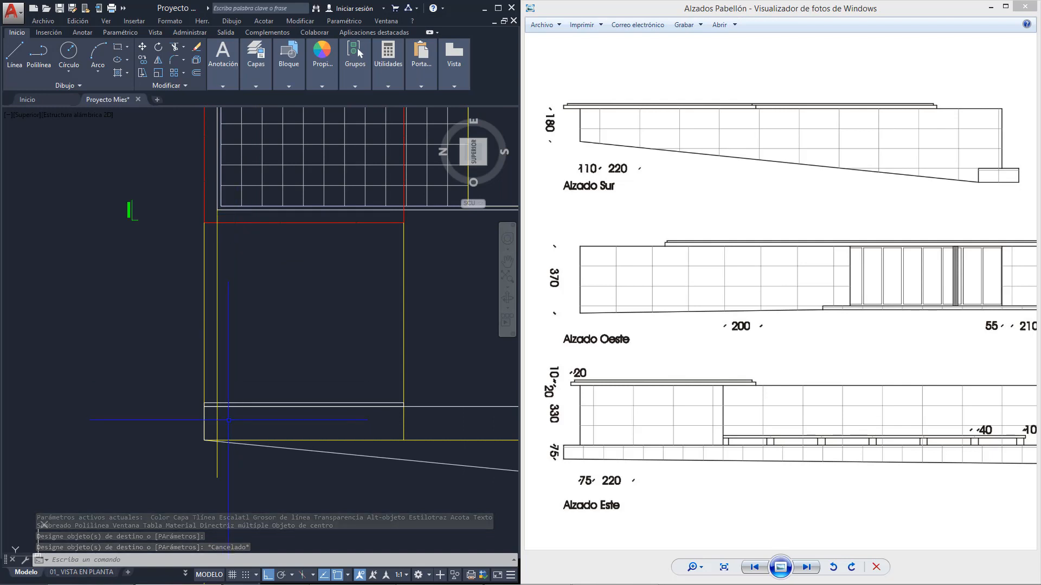
scroll(204, 422, "up", 4)
left_click(206, 422)
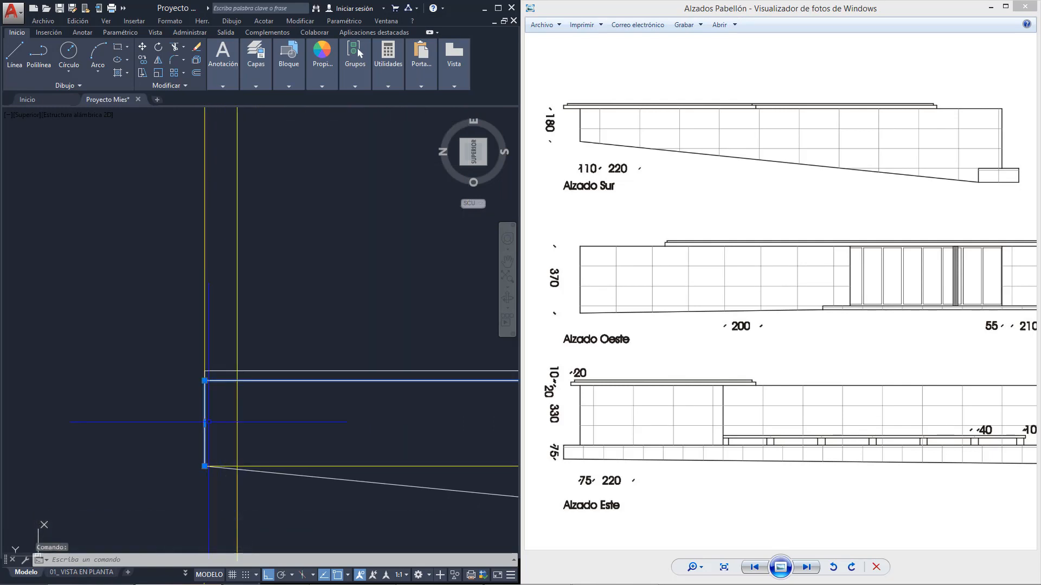
left_click(205, 423)
key("Escape")
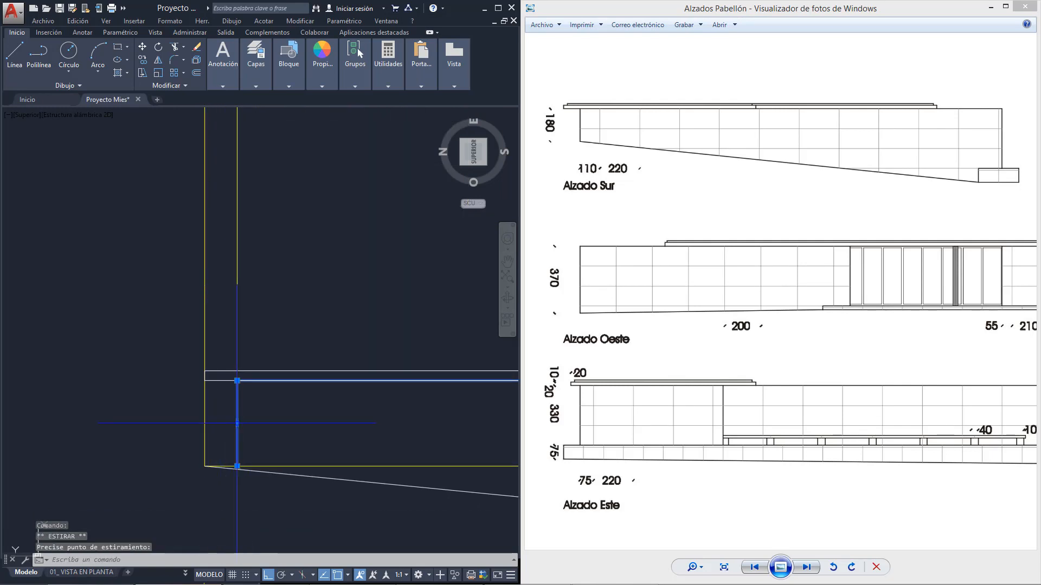
scroll(241, 380, "down", 4)
left_click(298, 374)
key("Escape")
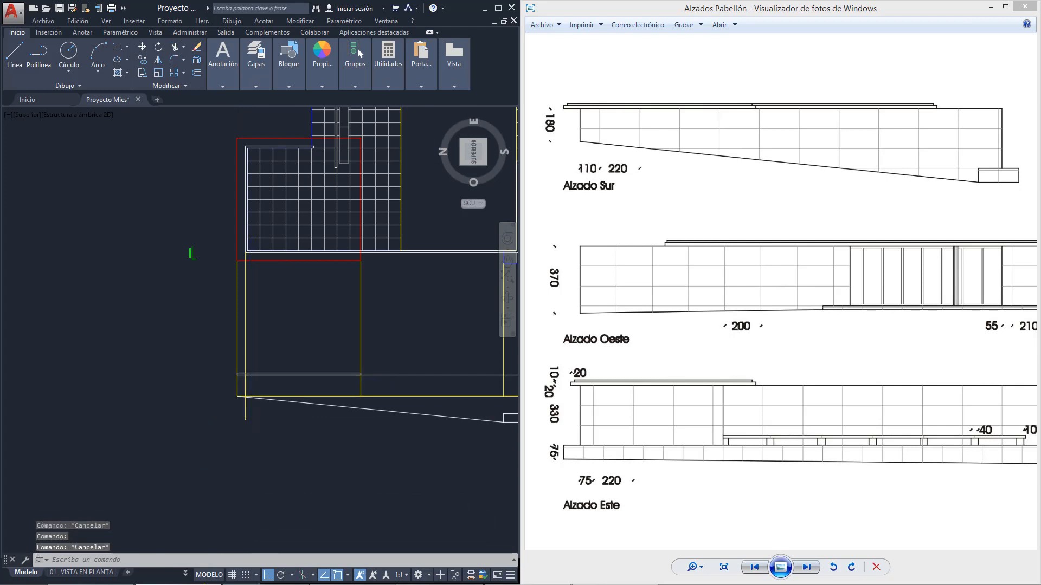
Send the three left-hand yellow auxiliary lines to the back of the draw order.
left_click(463, 298)
left_click(208, 264)
right_click(207, 267)
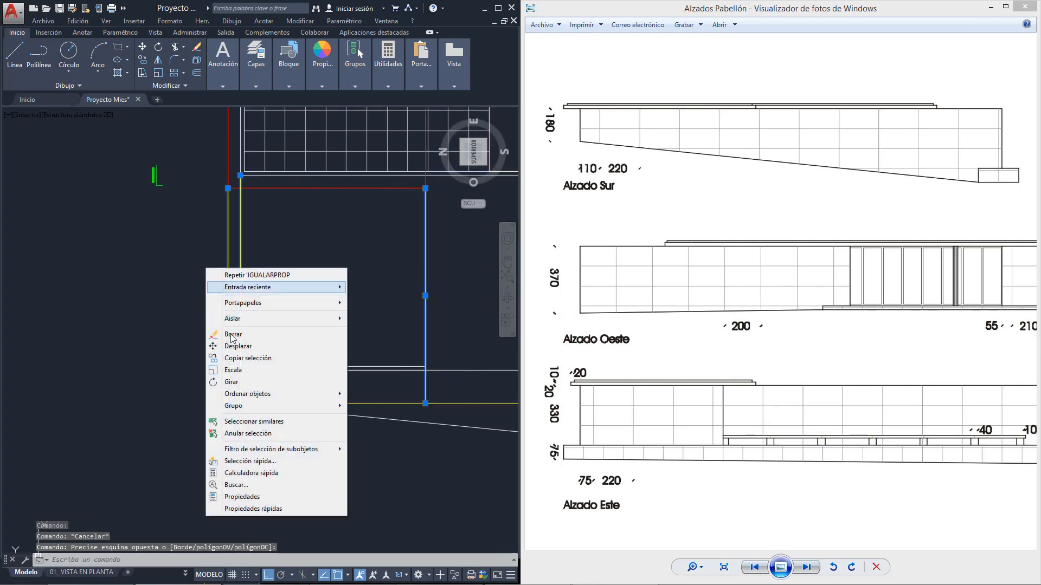
mouse_move(297, 395)
left_click(378, 407)
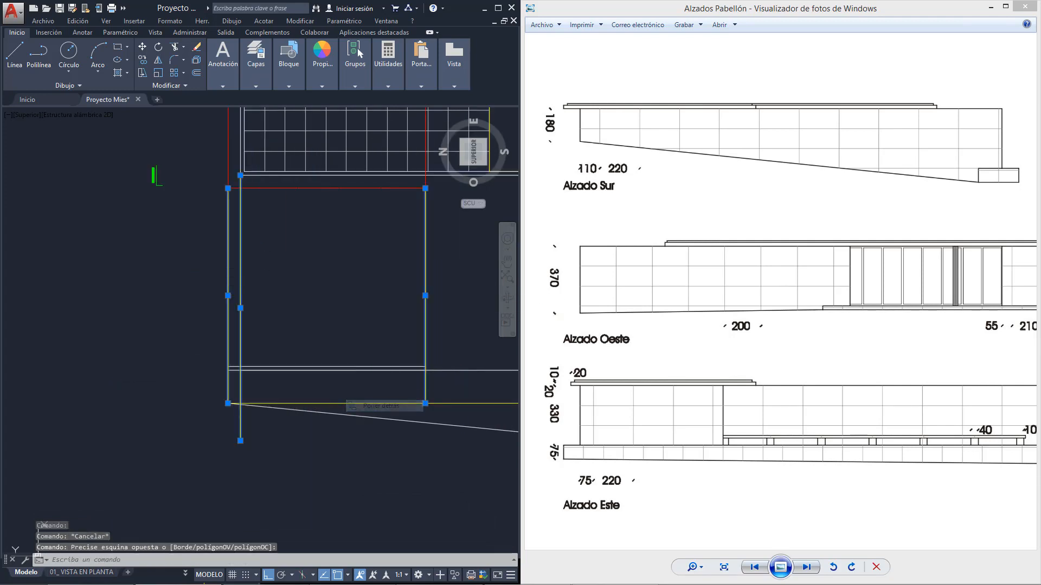
key("Escape")
scroll(246, 386, "up", 3)
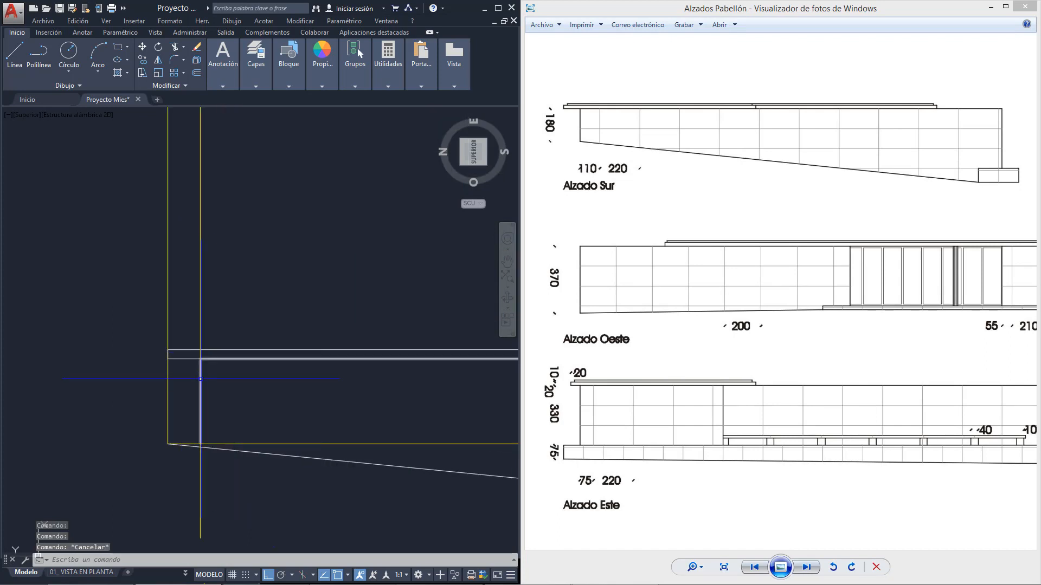
left_click(193, 359)
scroll(219, 374, "down", 4)
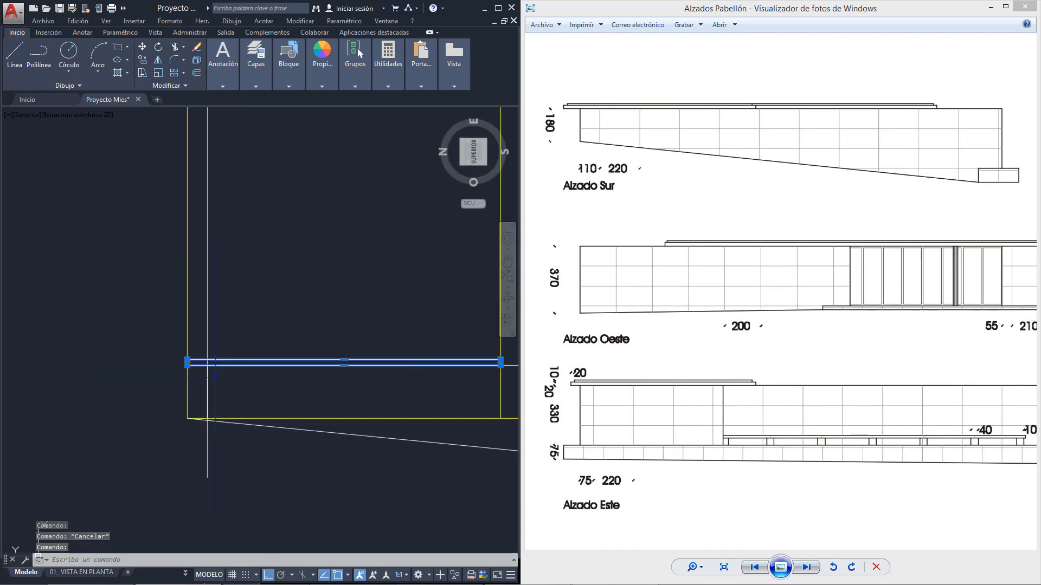
middle_click_drag(344, 181, 299, 245)
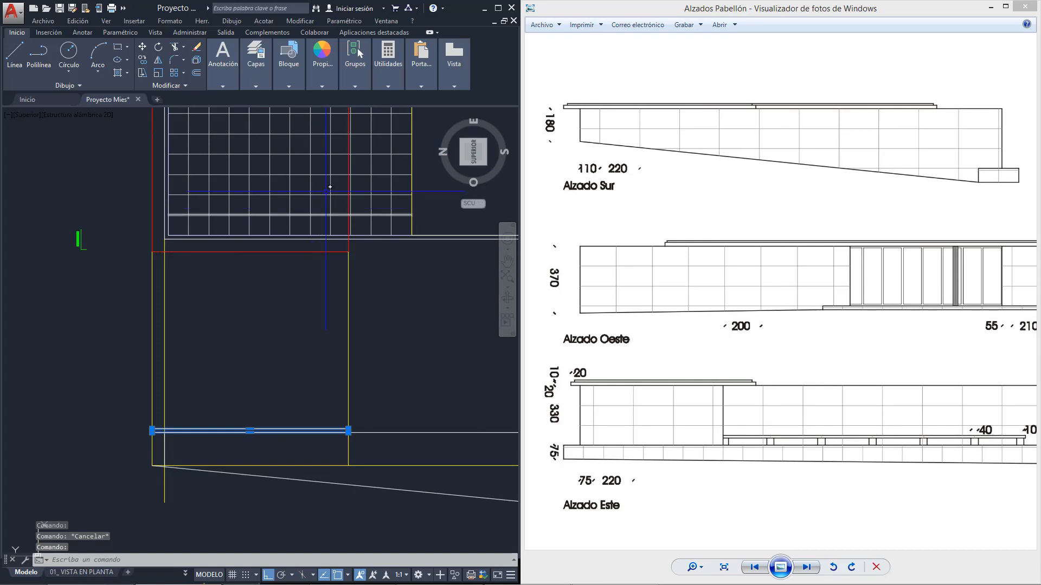
left_click(322, 87)
left_click(321, 108)
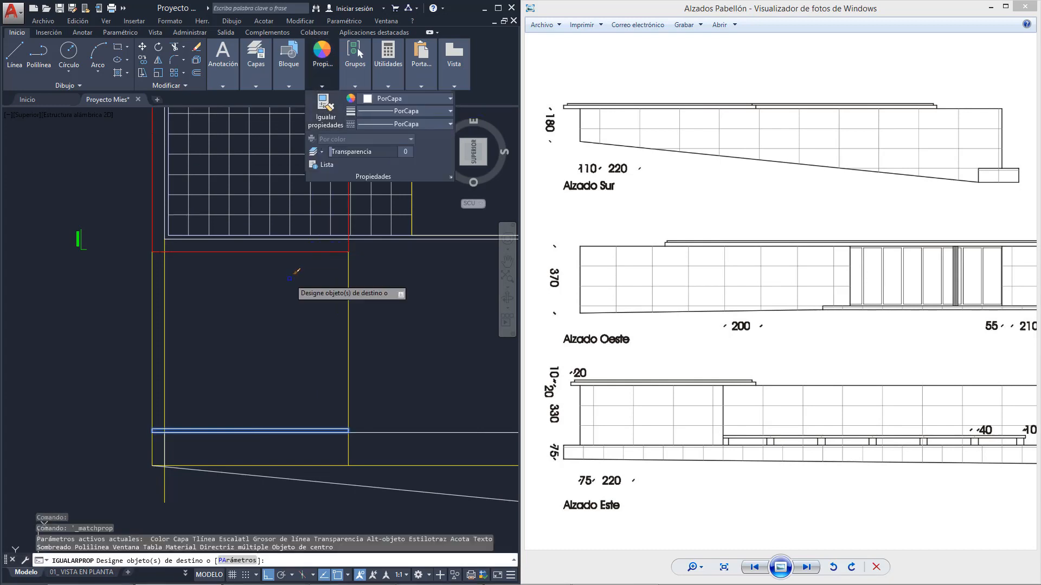
key("Escape")
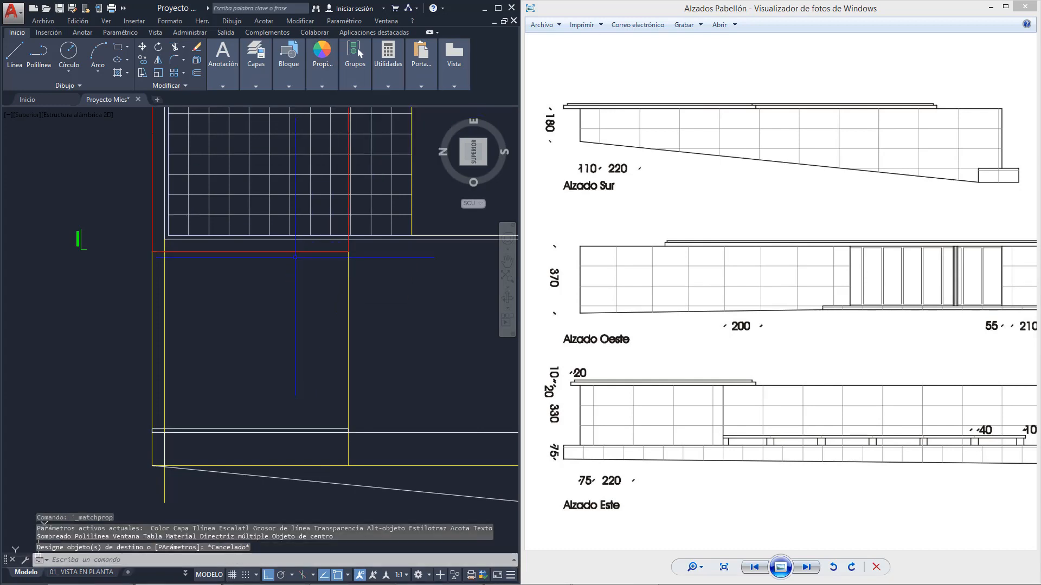
Match the roof slab's properties to those of the red roof outline in the plan.
mouse_move(322, 60)
left_click(326, 106)
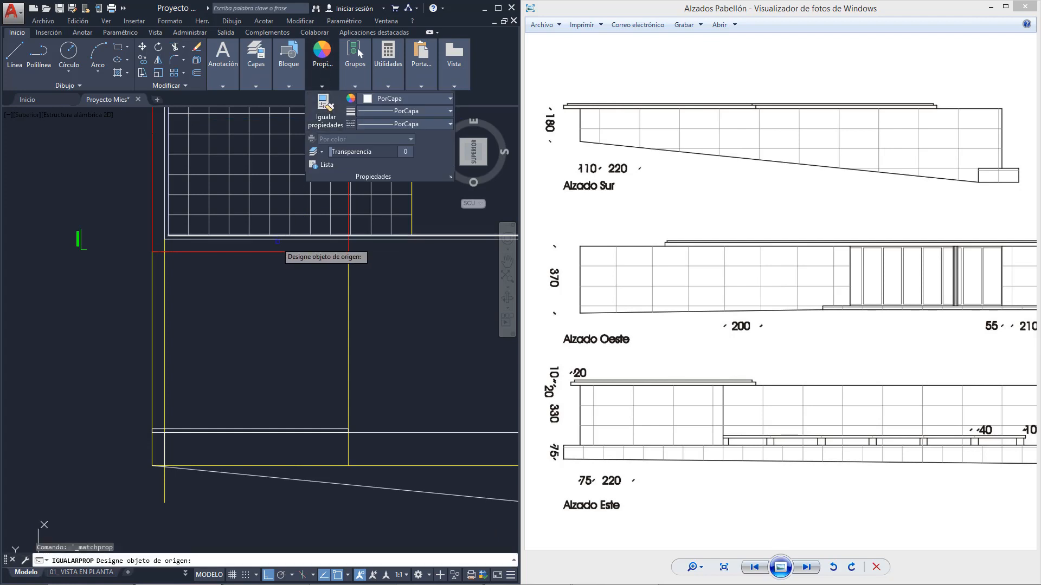
left_click(279, 251)
key("Escape")
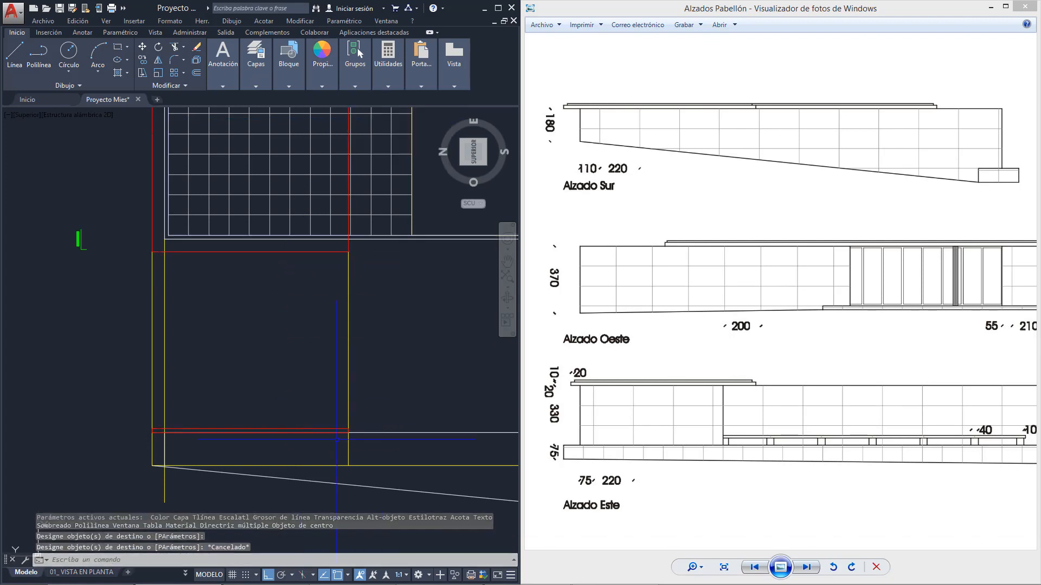
Stretch the sloping ground line's left end to the foot of the wall's left edge on the auxiliary line.
left_click(163, 450)
scroll(159, 467, "up", 6)
key("Escape")
left_click(208, 465)
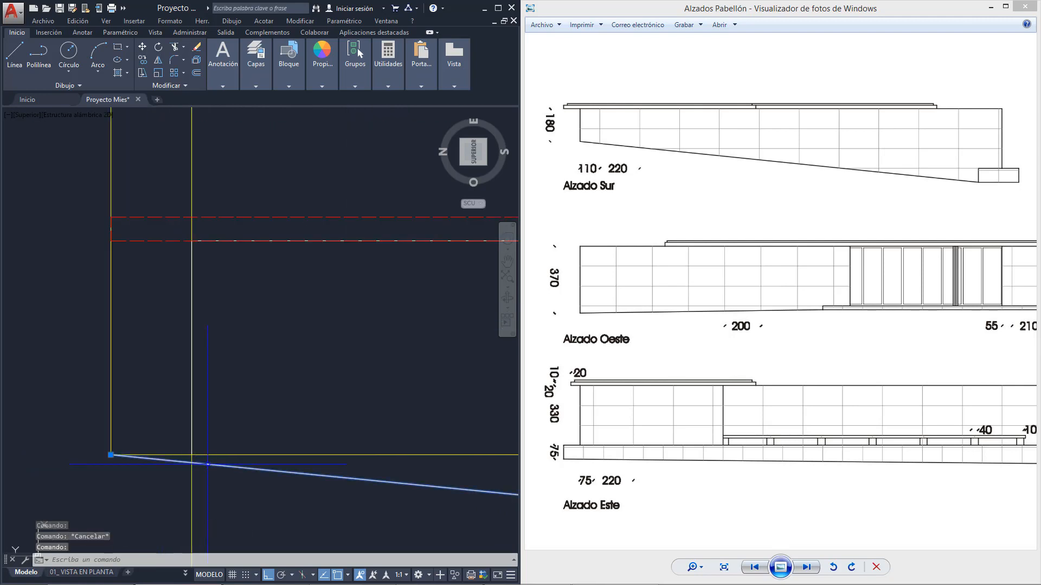
left_click(111, 455)
left_click(191, 455)
key("Escape")
Delete the horizontal construction line that passes through the sloping ground line's upper end.
left_click(163, 455)
scroll(160, 435, "down", 10)
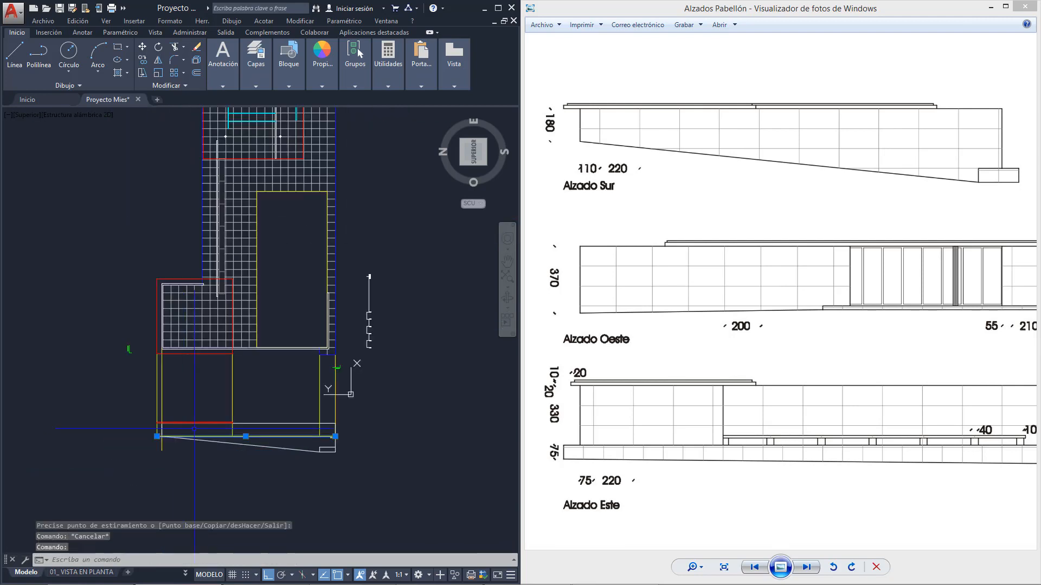
scroll(169, 458, "up", 4)
scroll(278, 350, "down", 2)
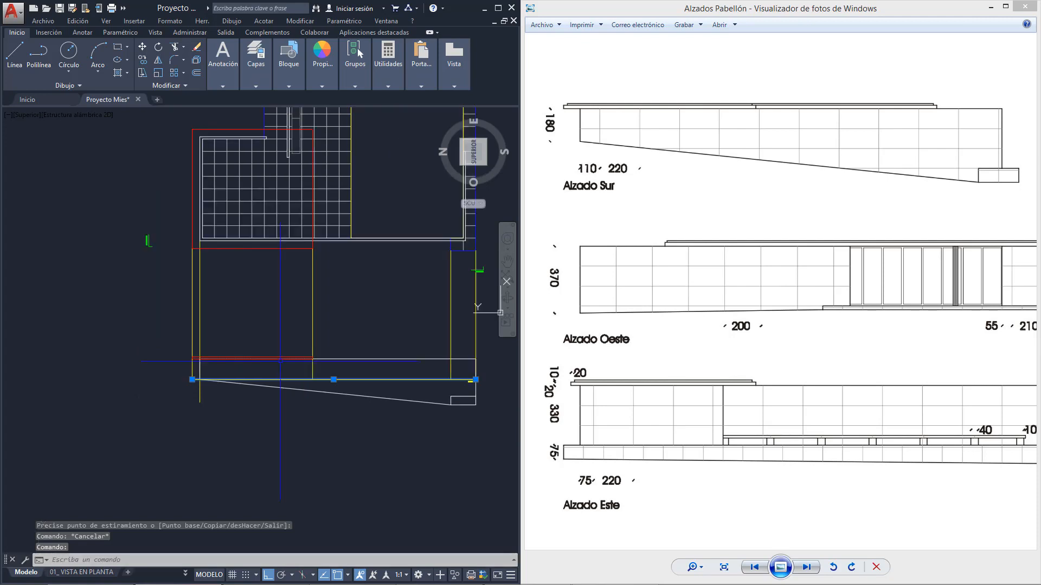
key("Delete")
middle_click_drag(365, 392, 308, 403)
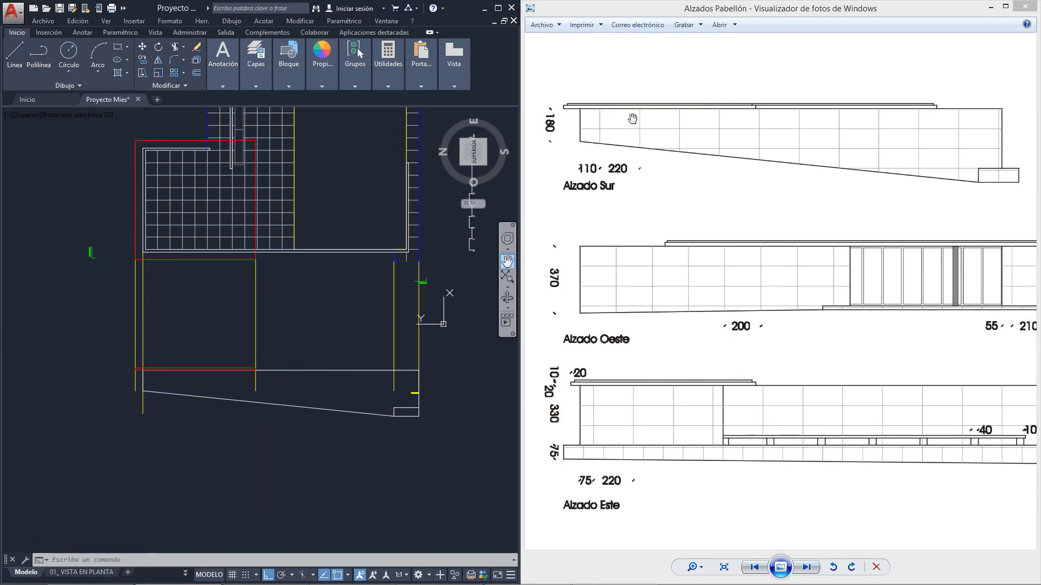
Examine the south wall, plinth and roofs of the pavilion in the axonometric reference drawing.
left_click_drag(867, 144, 820, 170)
key("Right")
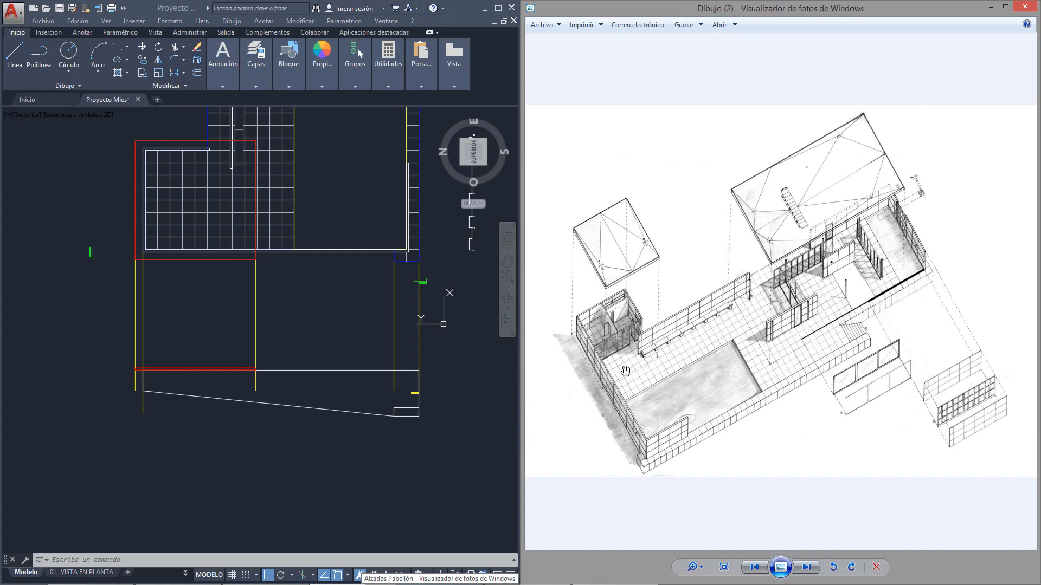
scroll(625, 371, "up", 4)
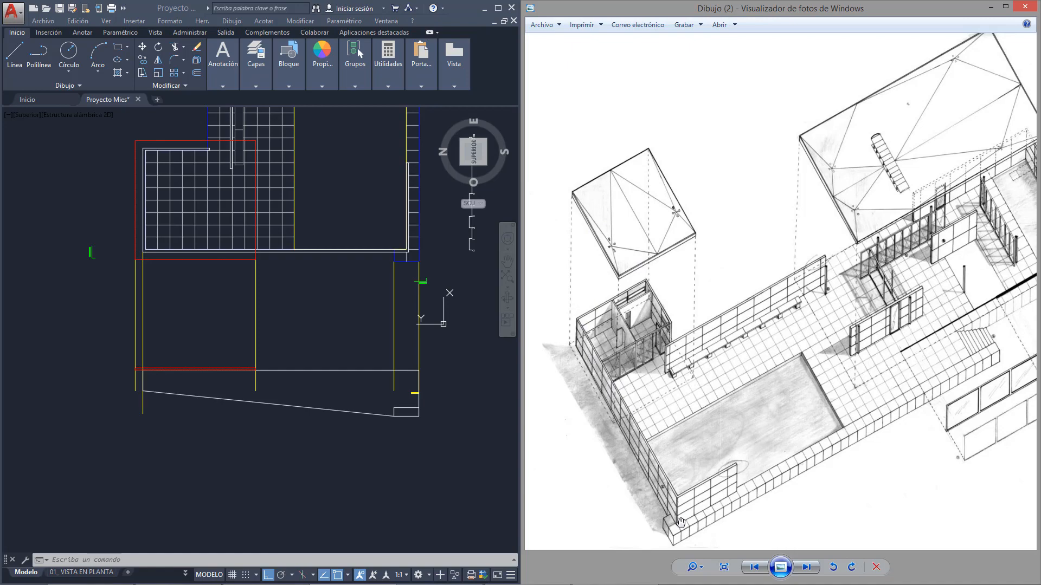
scroll(626, 447, "up", 4)
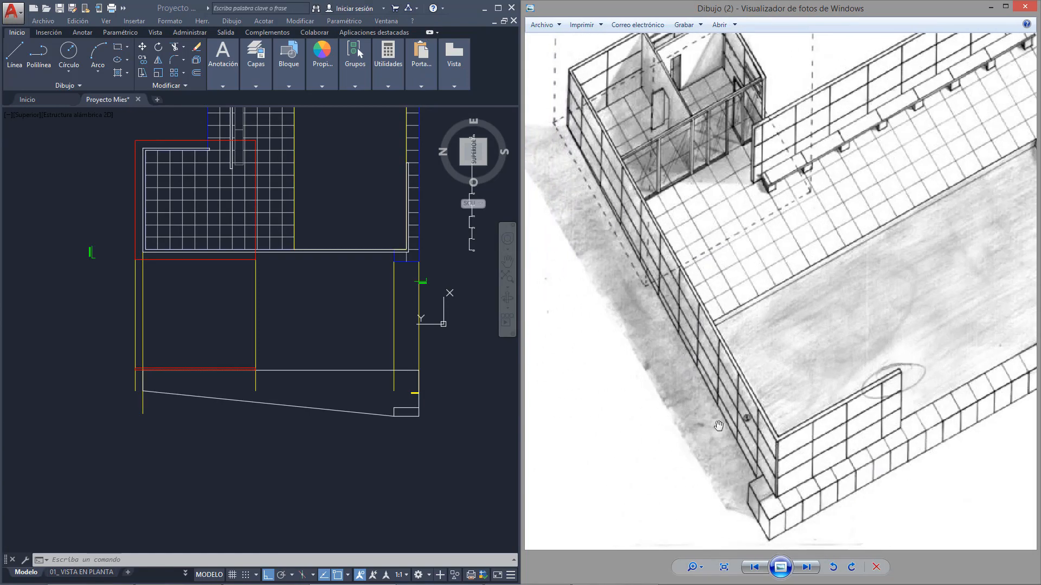
scroll(678, 393, "down", 4)
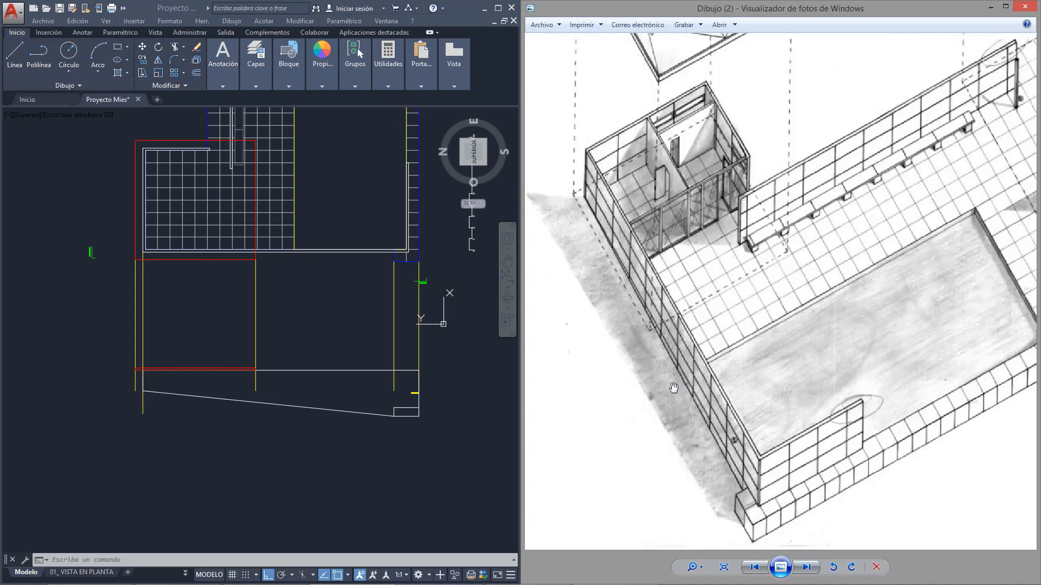
scroll(653, 353, "down", 3)
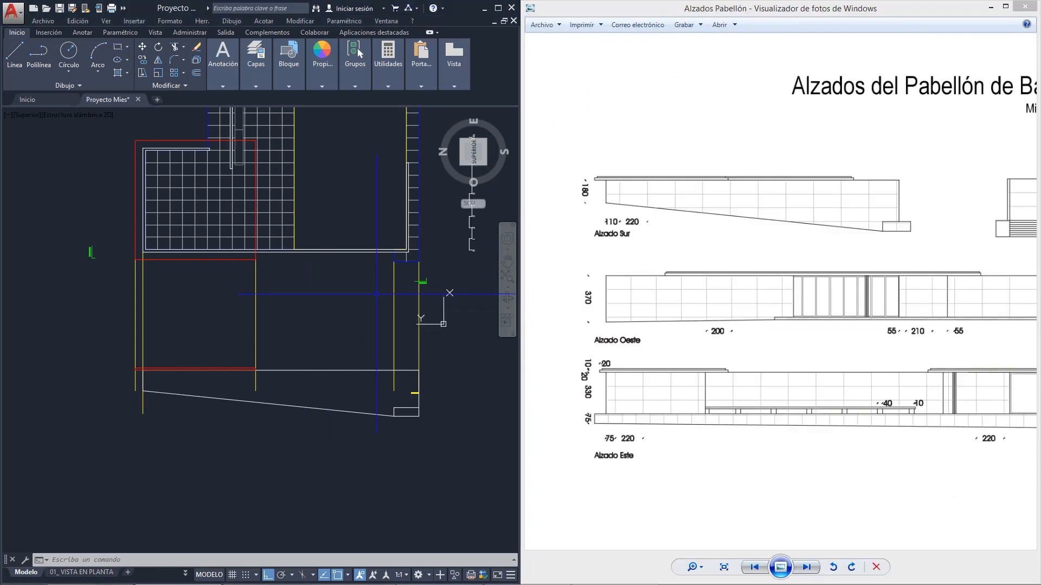
Examine the roof slab edges along the top of the Alzado Sur in the elevations reference.
left_click(589, 179)
scroll(590, 179, "up", 5)
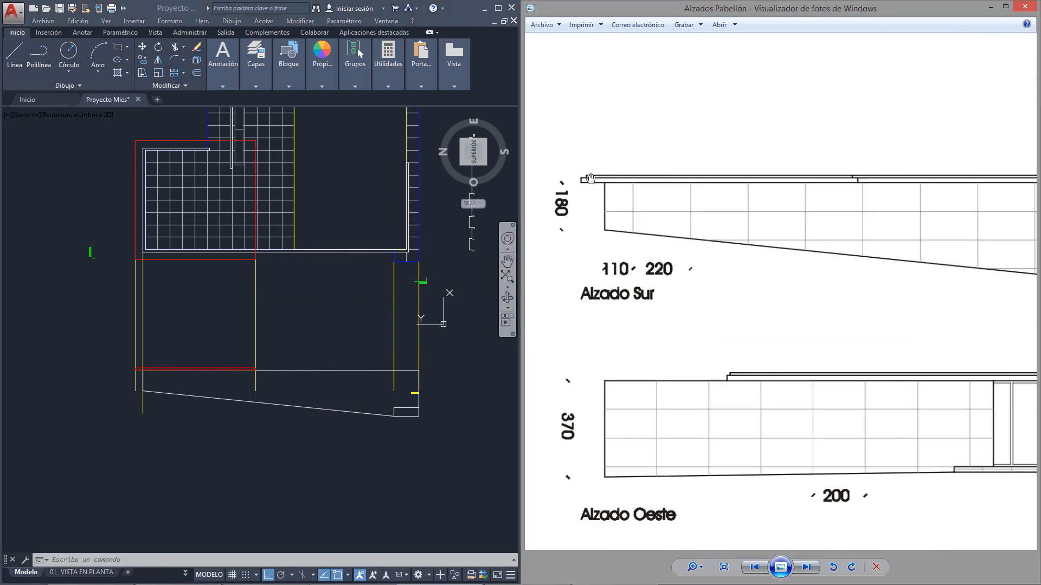
scroll(590, 179, "up", 2)
left_click_drag(976, 181, 658, 204)
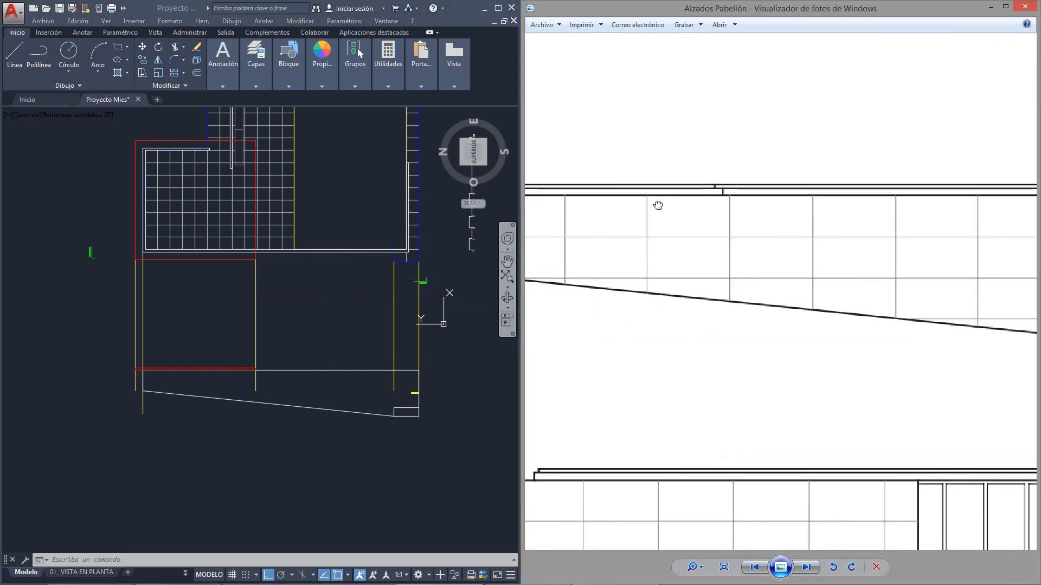
left_click_drag(900, 192, 713, 203)
scroll(905, 182, "down", 4)
scroll(802, 204, "down", 3)
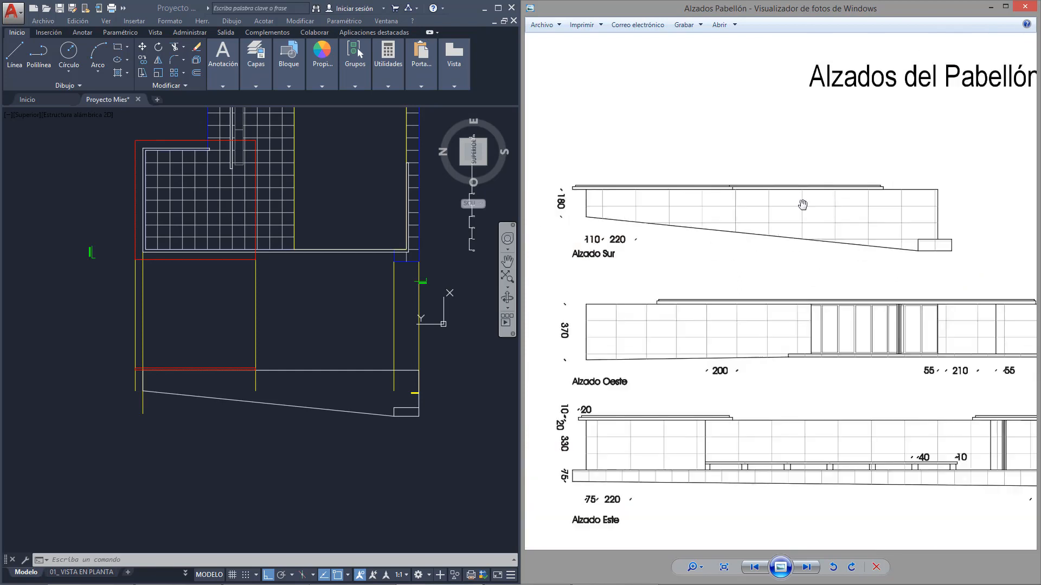
scroll(289, 332, "down", 2)
Draw a projection line from the lower-right corner of the large roof outline in plan perpendicular to the elevation wall's top edge.
middle_click_drag(288, 332, 297, 419)
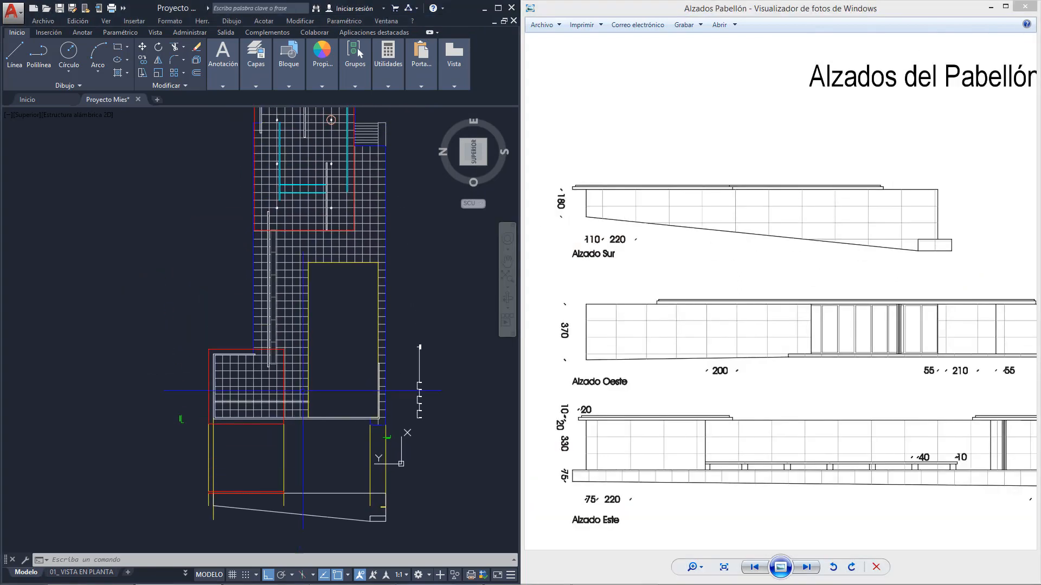
middle_click_drag(357, 240, 347, 188)
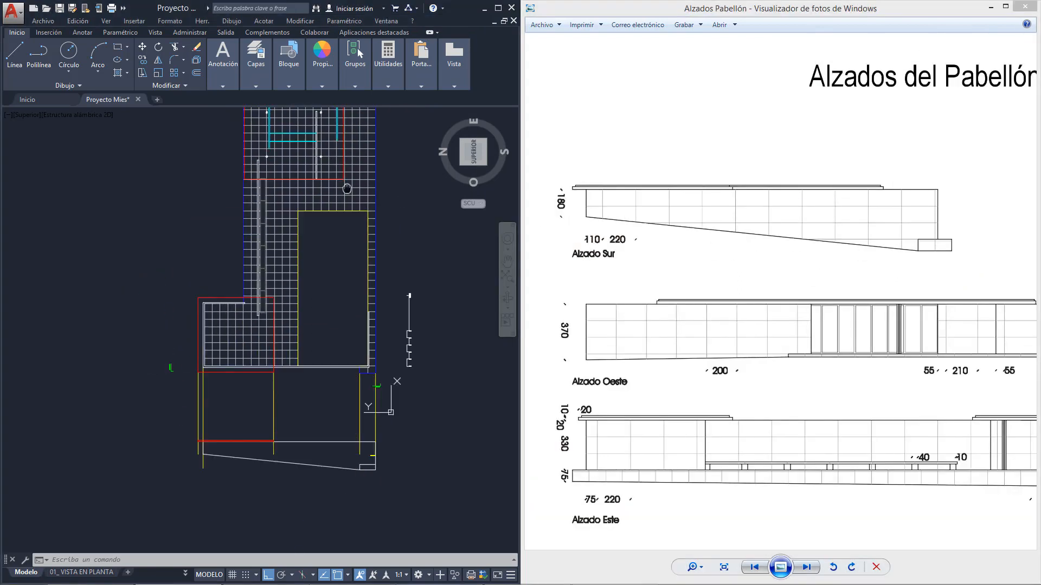
left_click(15, 53)
left_click(343, 179)
scroll(335, 452, "up", 4)
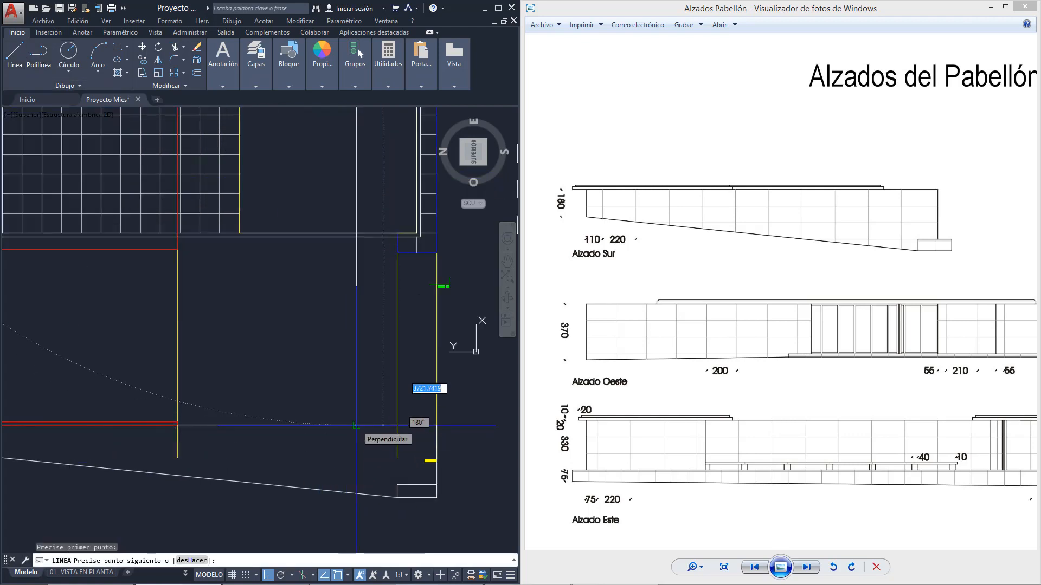
left_click(357, 426)
key("Escape")
scroll(357, 424, "down", 4)
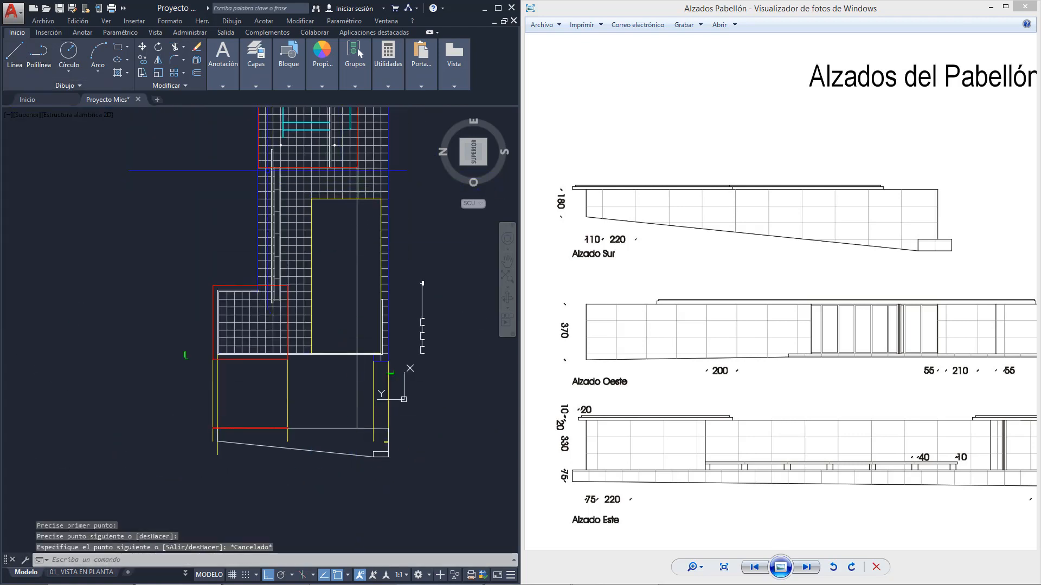
Draw the second roof slab as a 20-high polyline on the wall's top edge, from the new projection line to the first slab's end.
scroll(341, 436, "up", 4)
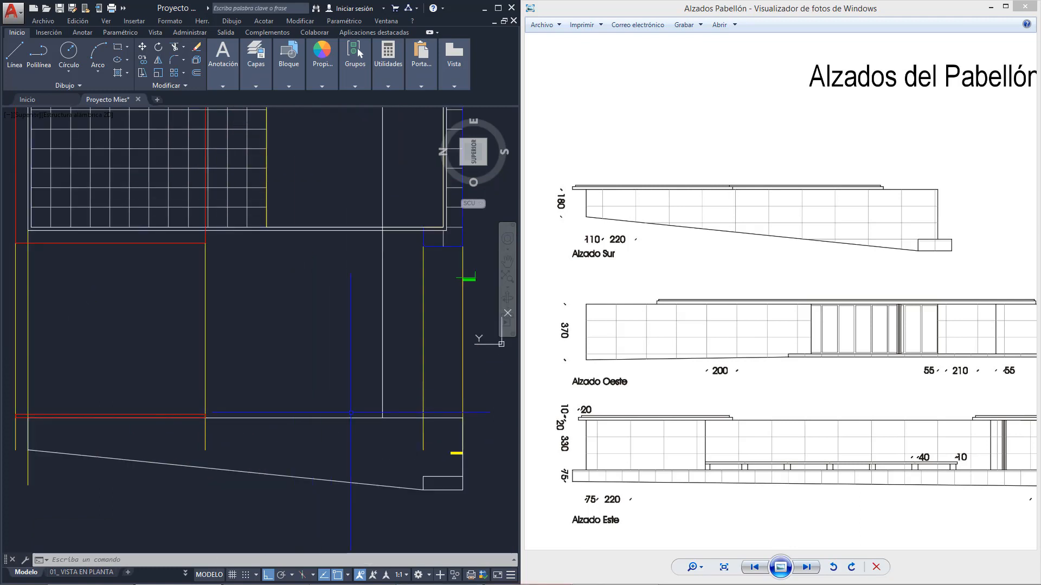
left_click(38, 53)
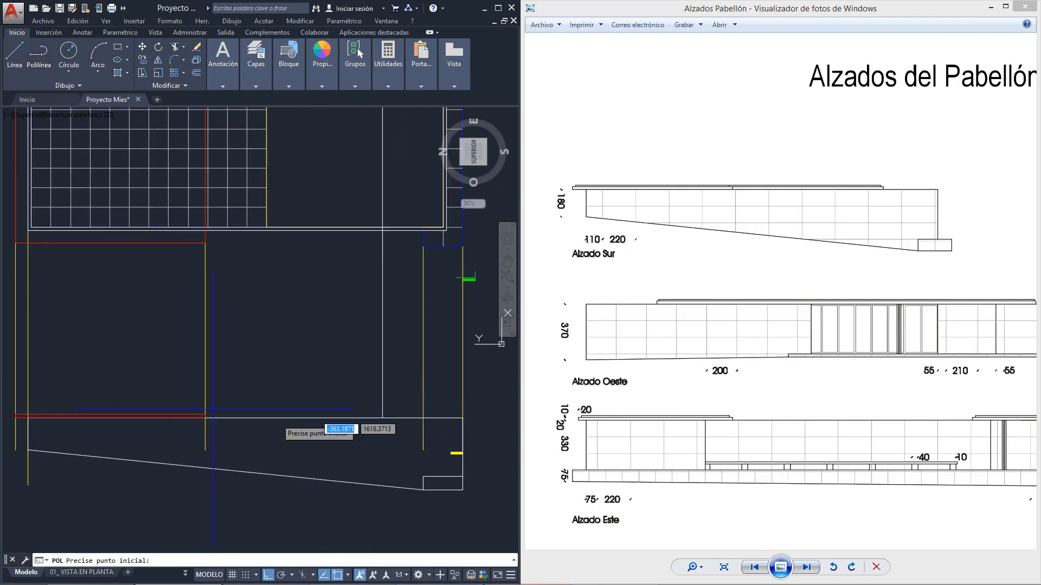
scroll(378, 429, "up", 5)
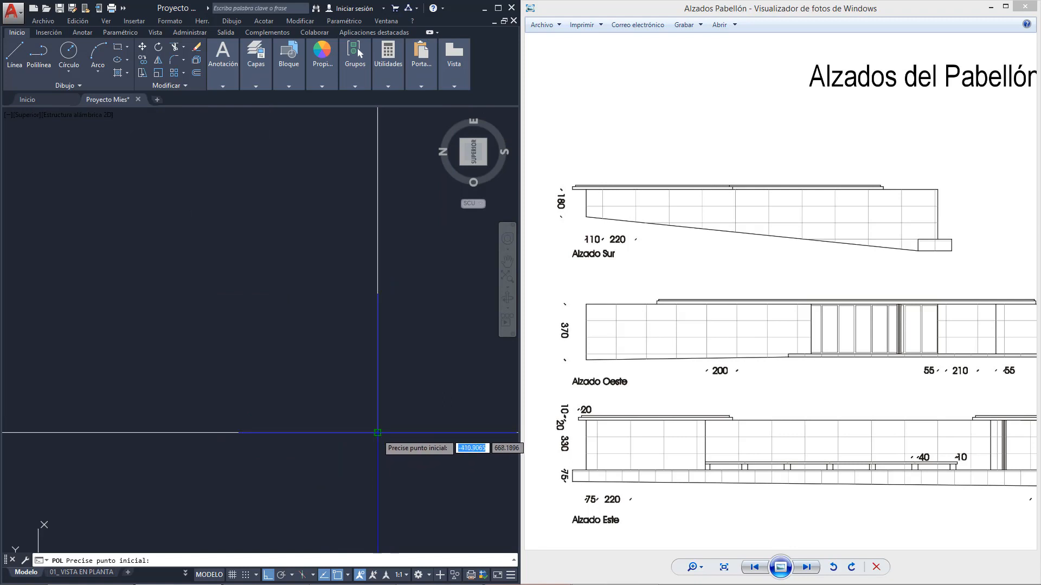
left_click(377, 433)
type("20")
key("Return")
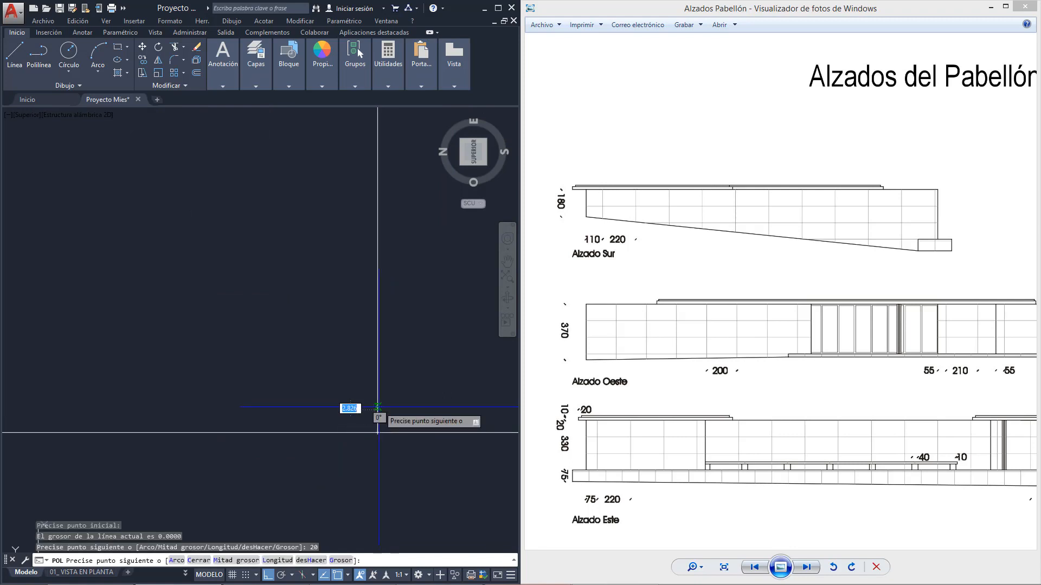
scroll(345, 426, "down", 3)
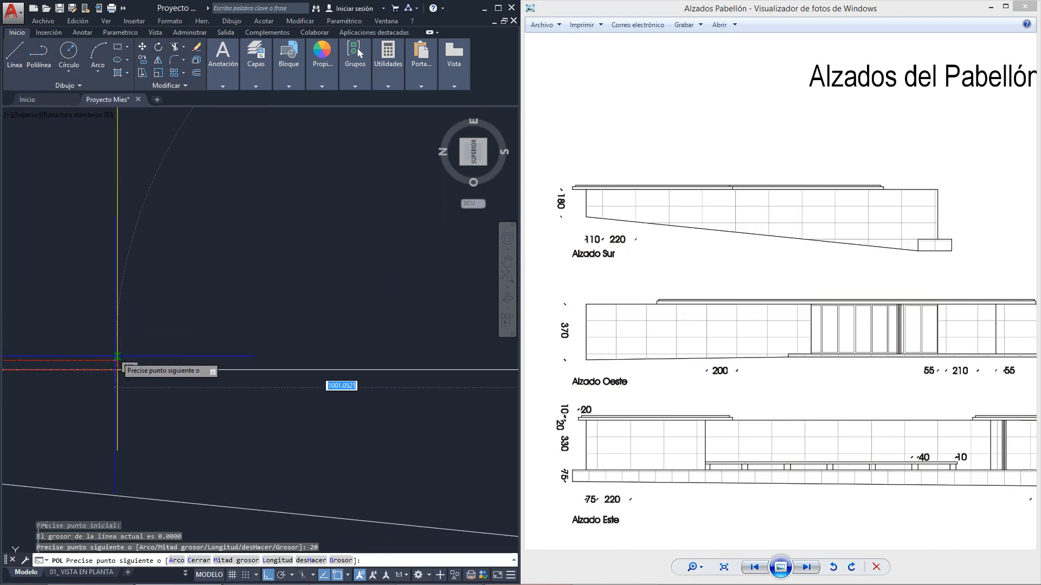
left_click(118, 360)
left_click(118, 370)
scroll(118, 370, "down", 3)
scroll(341, 362, "up", 3)
left_click(339, 356)
scroll(339, 351, "up", 3)
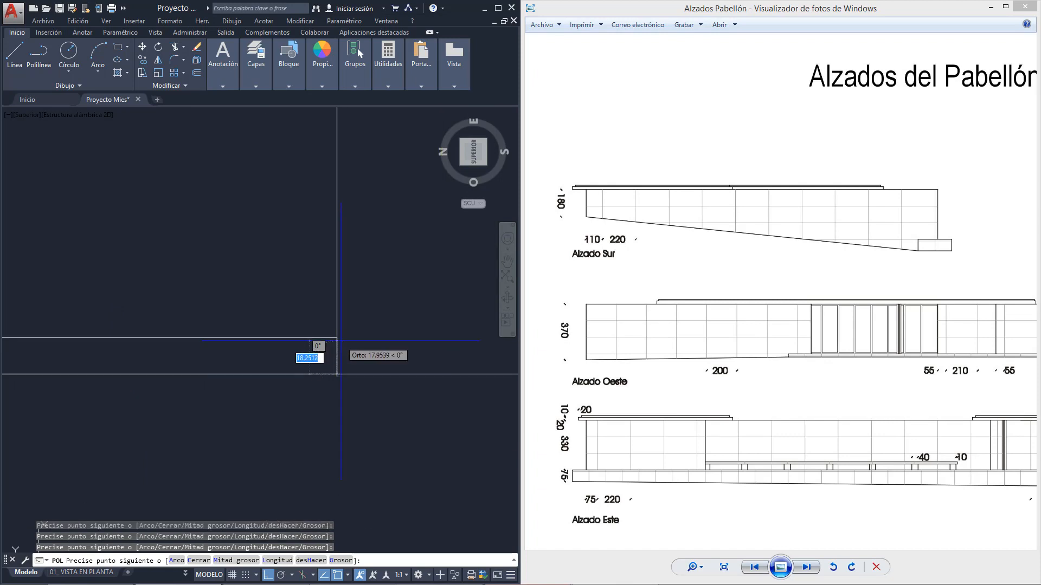
left_click(338, 339)
key("Escape")
scroll(425, 358, "down", 4)
left_click(269, 353)
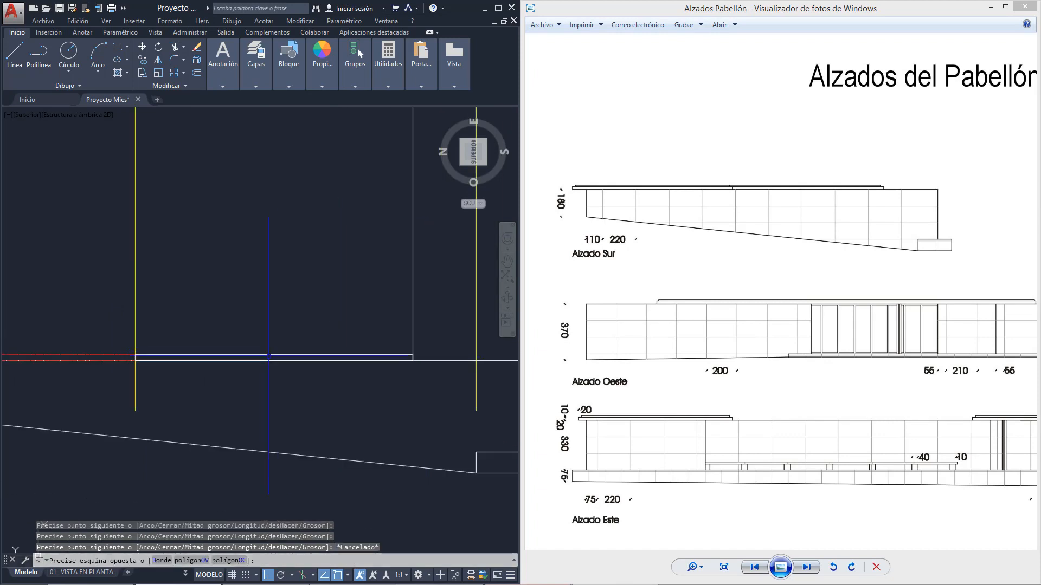
key("Escape")
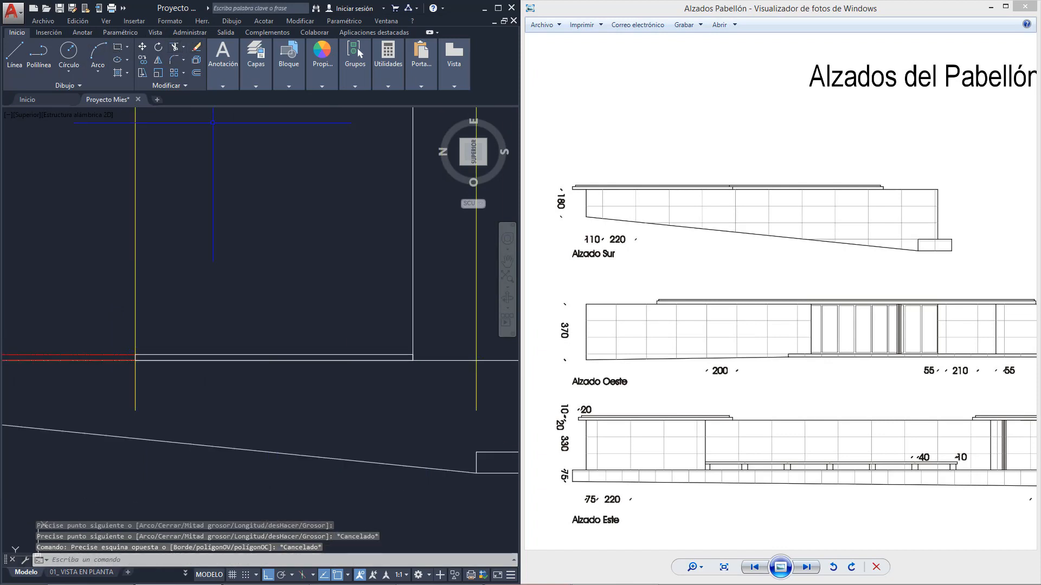
Match the second roof slab's properties to those of the adjoining red roof slab.
mouse_move(321, 54)
left_click(321, 110)
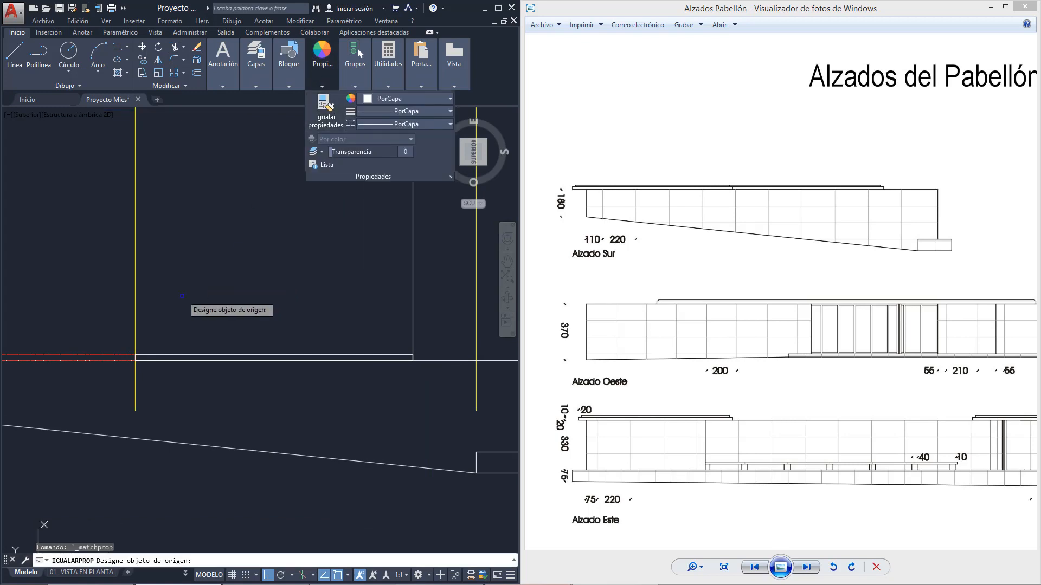
left_click(119, 356)
left_click(163, 356)
key("Escape")
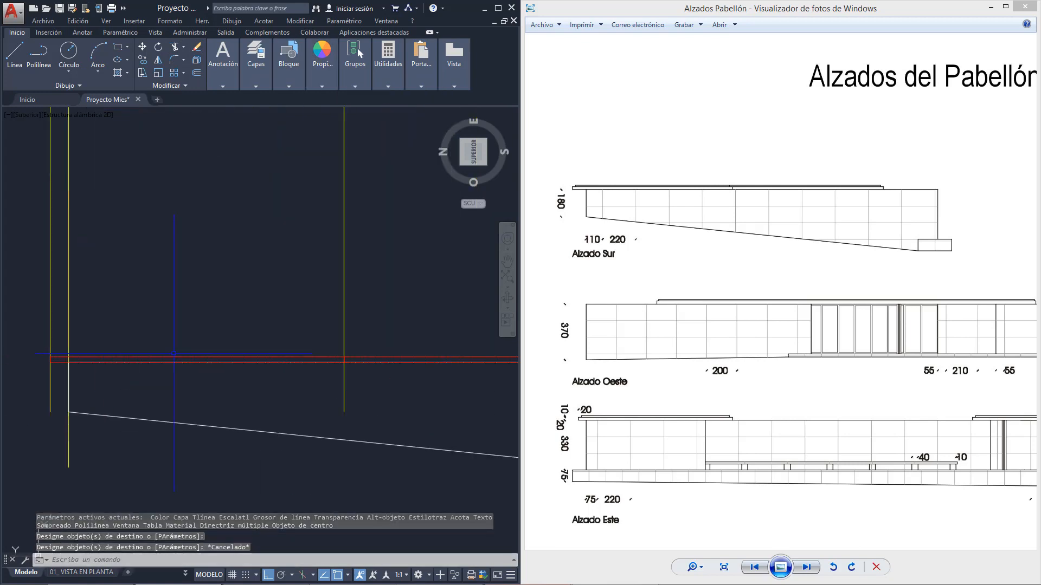
Change the Cubierta layer's linetype to Continuous and close the layer properties manager.
scroll(321, 358, "up", 5)
scroll(396, 372, "down", 4)
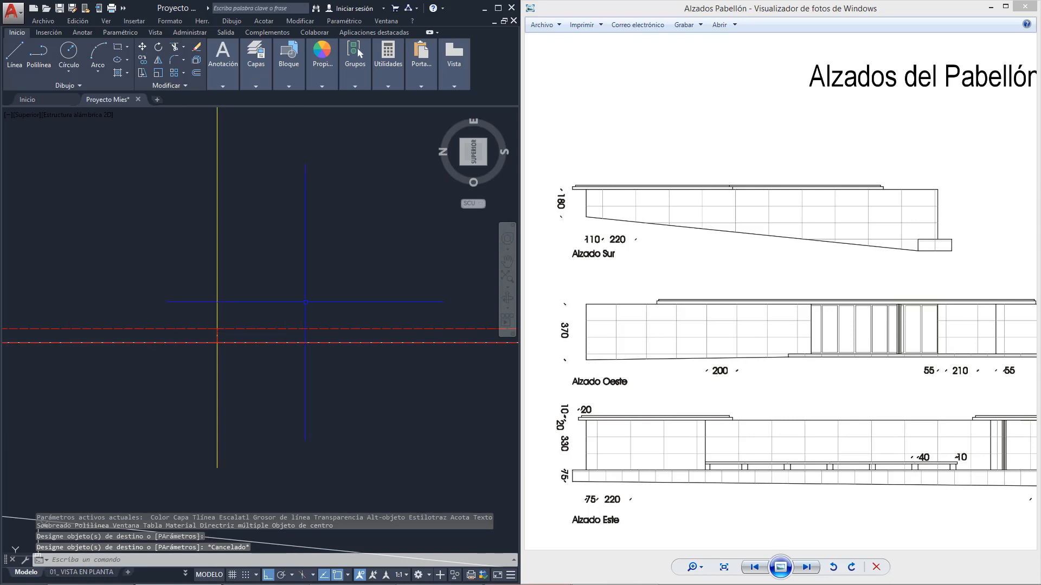
left_click(324, 66)
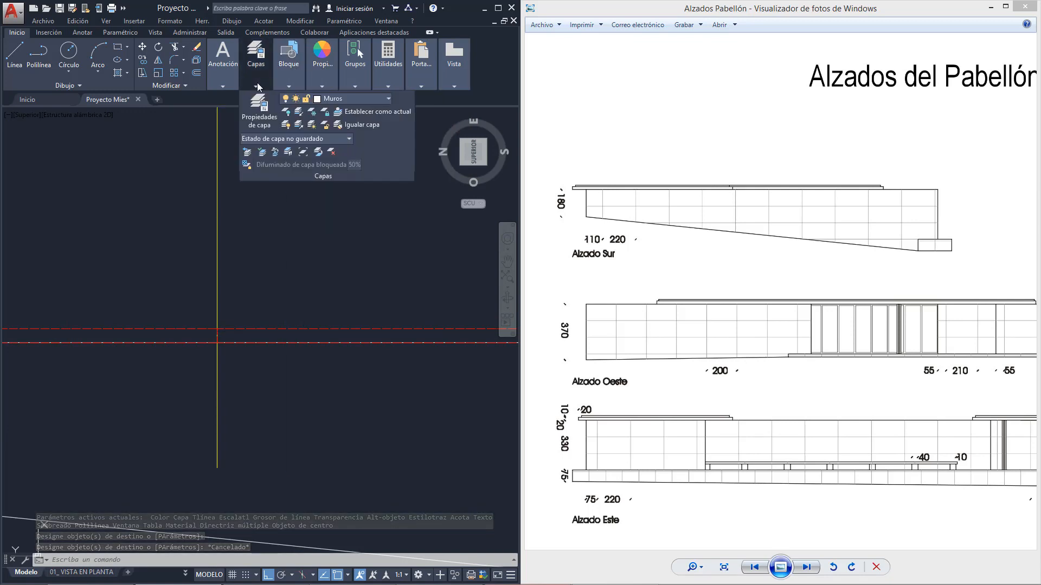
left_click(259, 103)
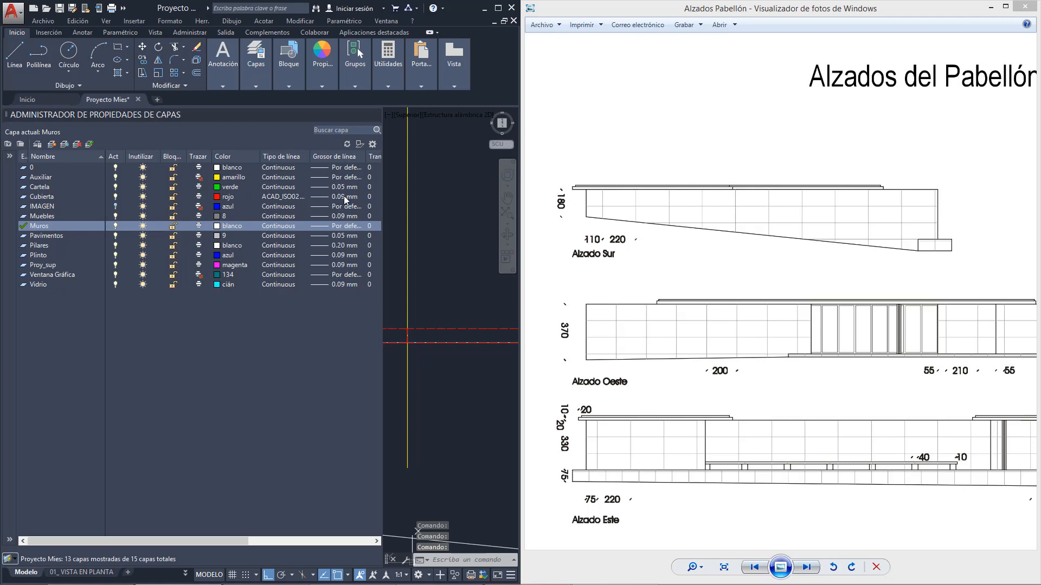
left_click(295, 197)
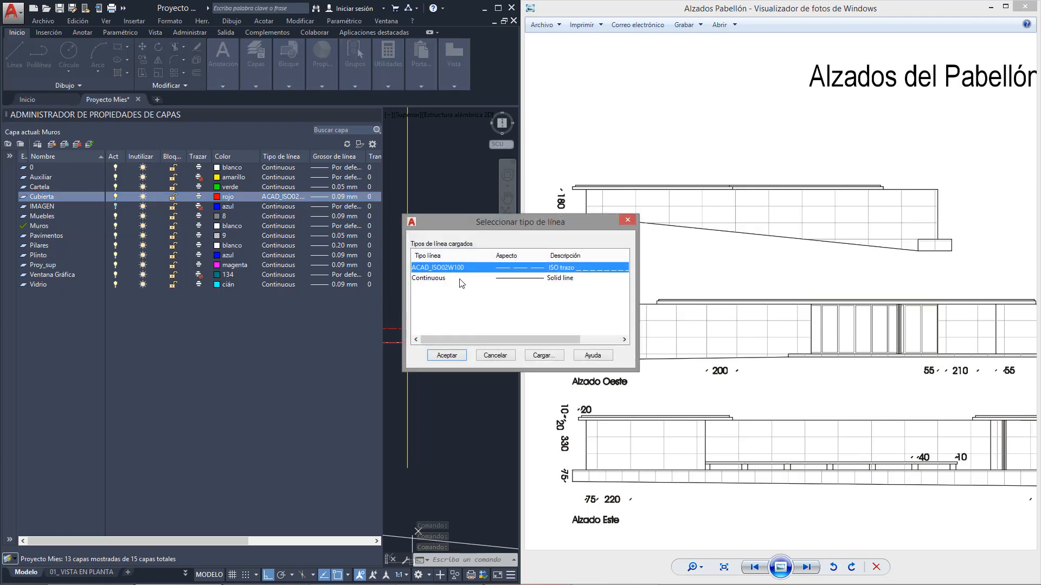
left_click(445, 278)
left_click(446, 355)
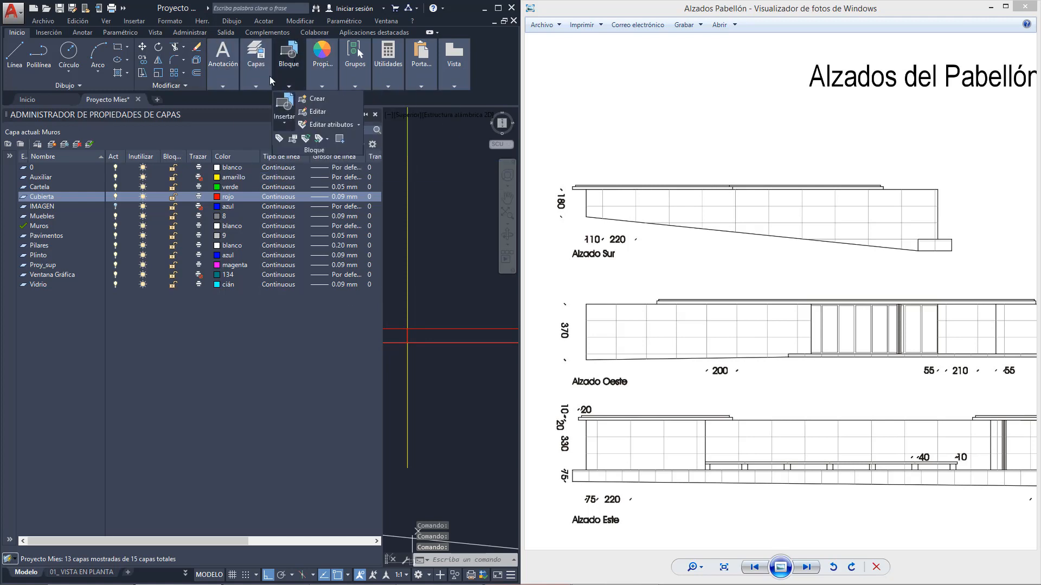
left_click(256, 124)
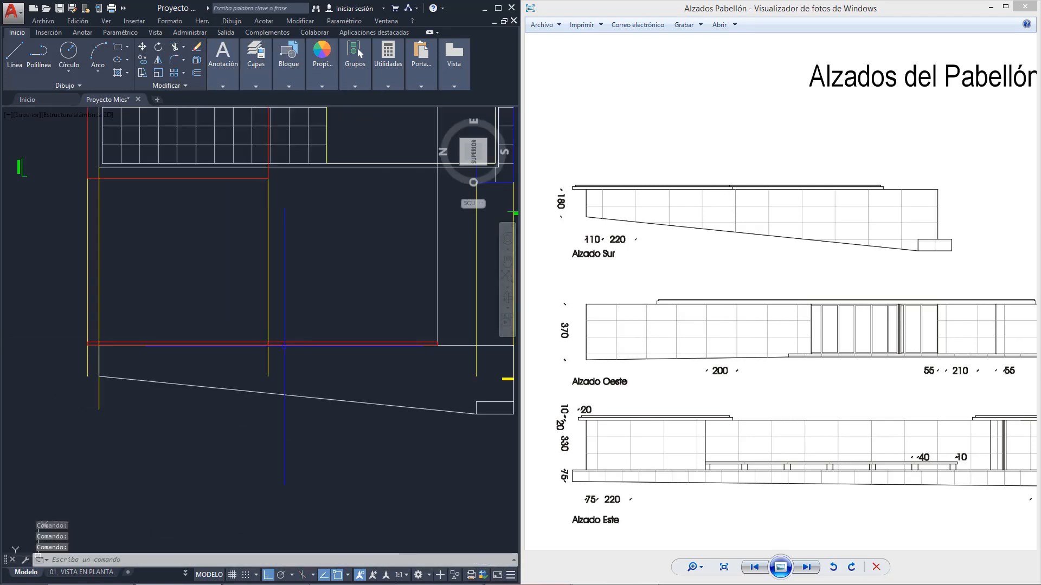
Compare the drawn roof slabs with the roof edges of the Alzado Sur reference.
scroll(325, 347, "up", 2)
scroll(694, 186, "up", 4)
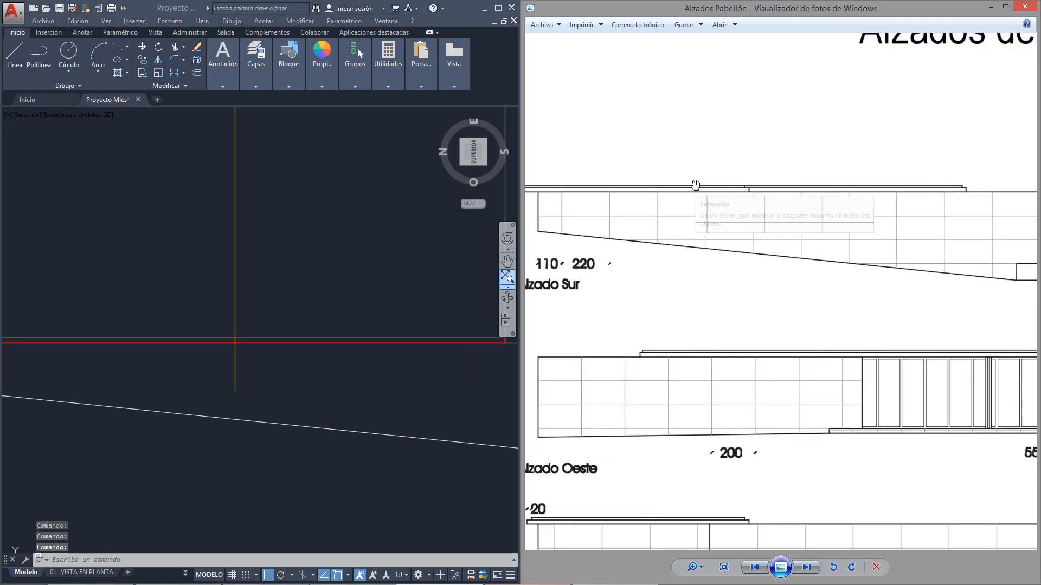
left_click_drag(806, 204, 730, 199)
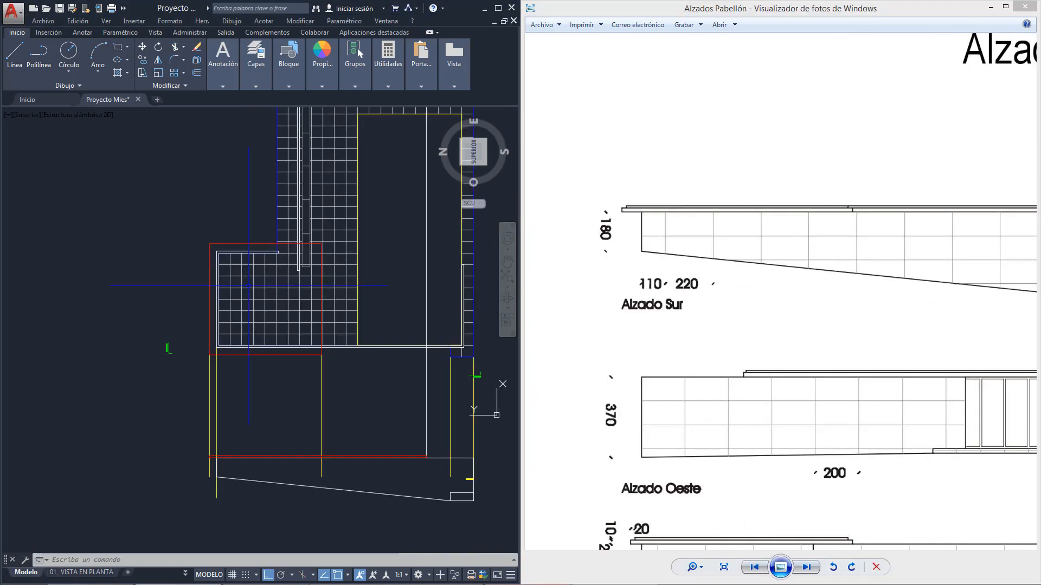
mouse_move(251, 285)
middle_mouse_down()
mouse_move(195, 417)
mouse_move(167, 328)
middle_mouse_up()
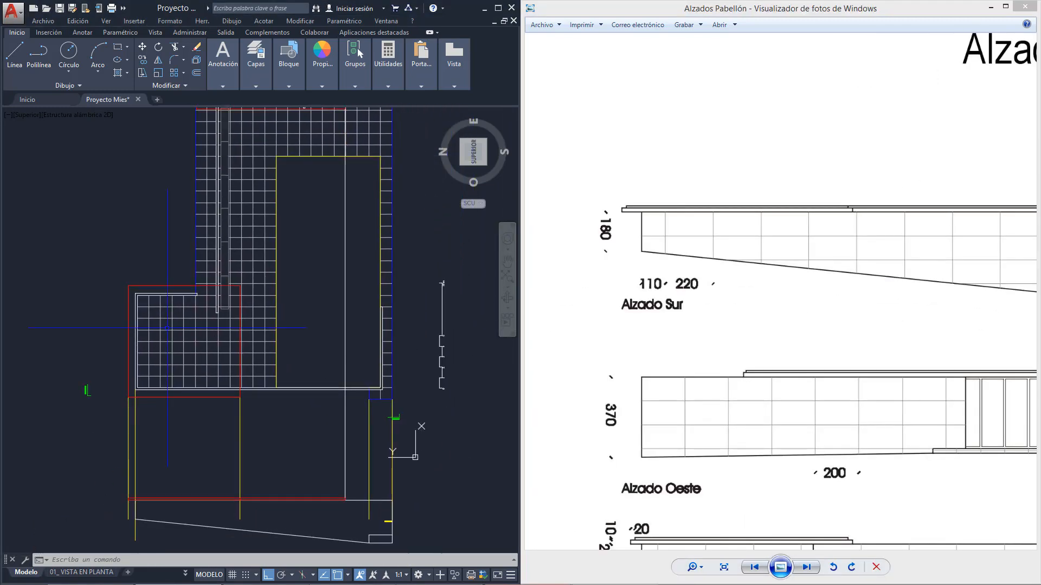
left_click_drag(738, 200, 535, 233)
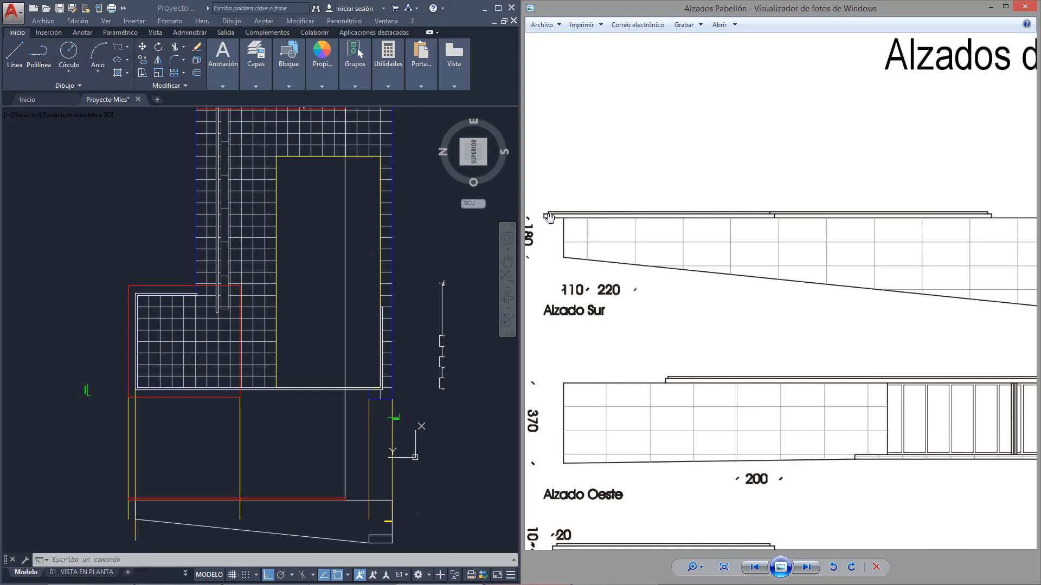
Using the Alzado Este dimensions, draw a guide polyline 20 along the roof slab's top edge from its outer corner, with a short upright at its end.
left_click_drag(575, 541, 629, 336)
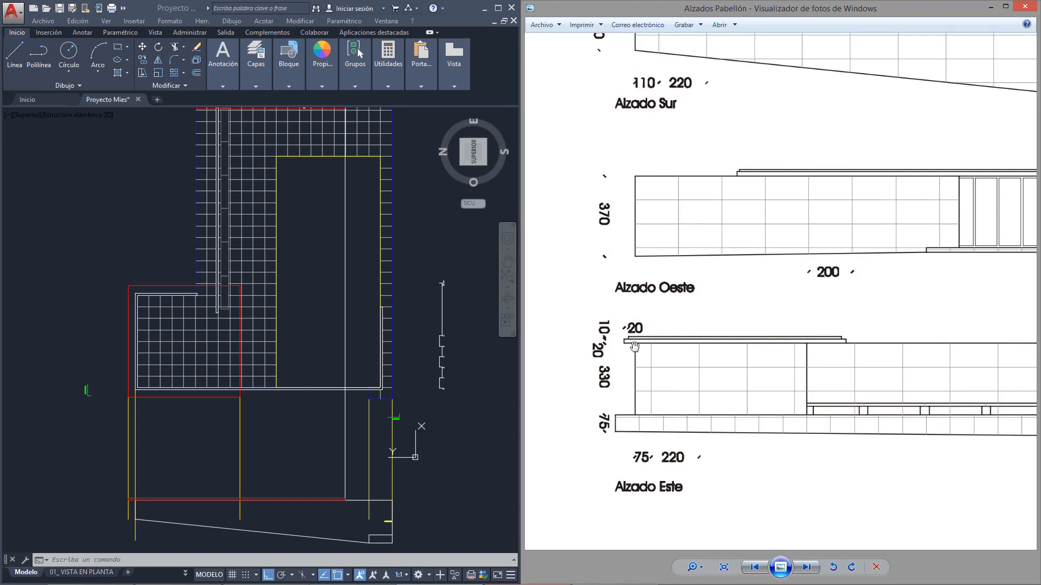
scroll(634, 347, "up", 2)
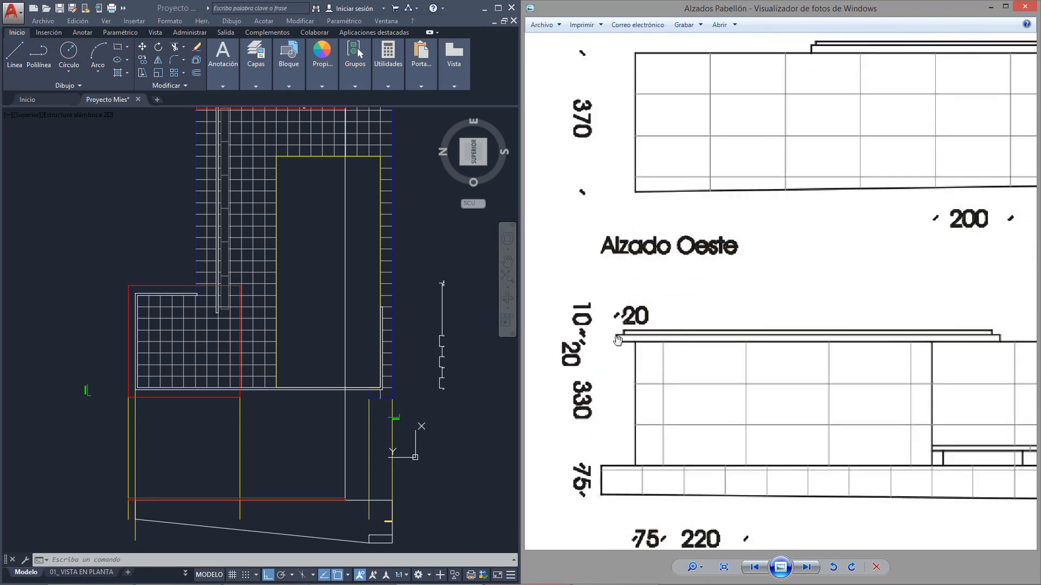
scroll(146, 459, "up", 9)
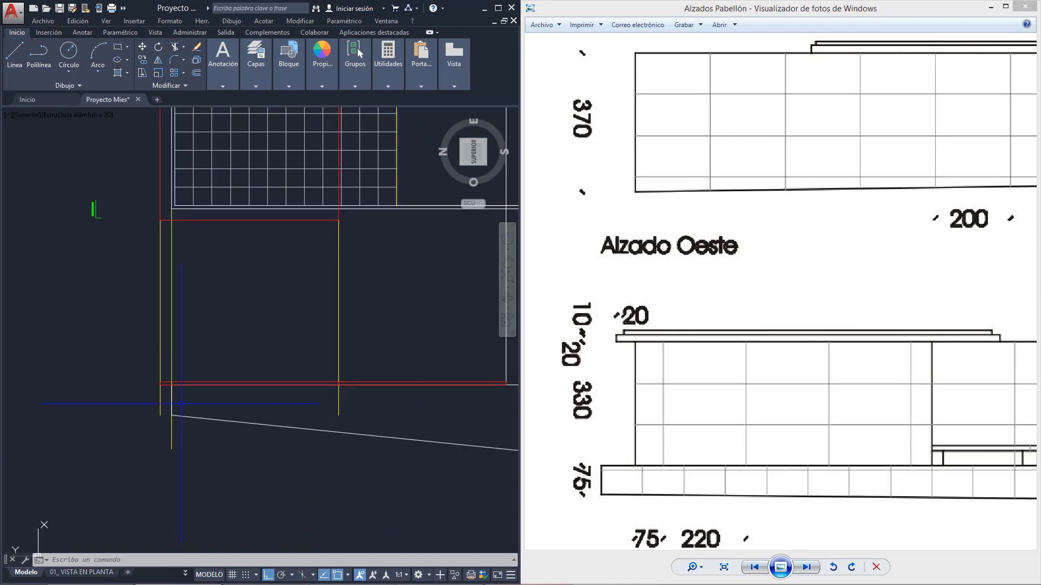
left_click(36, 59)
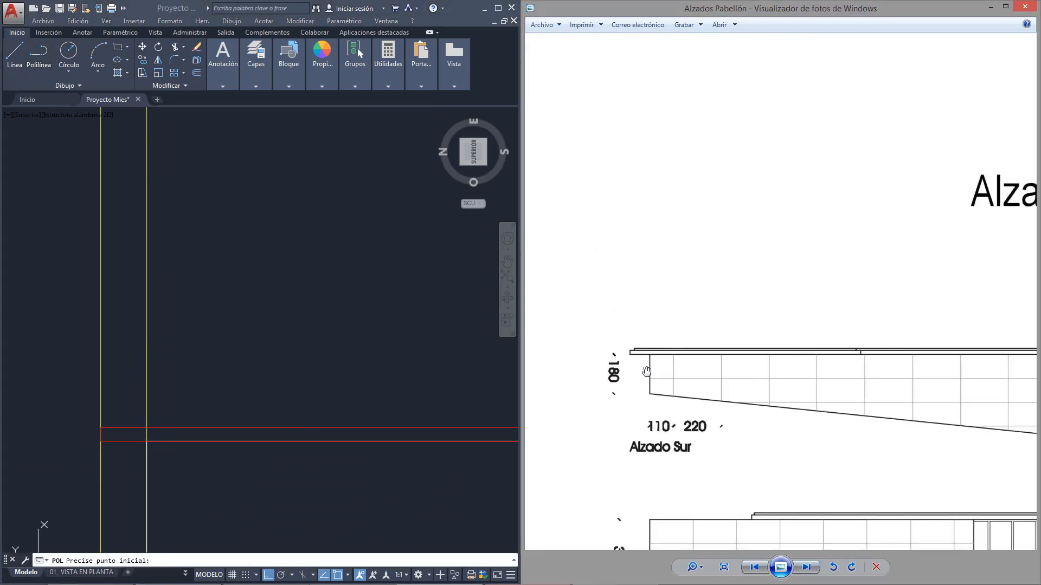
scroll(646, 372, "up", 3)
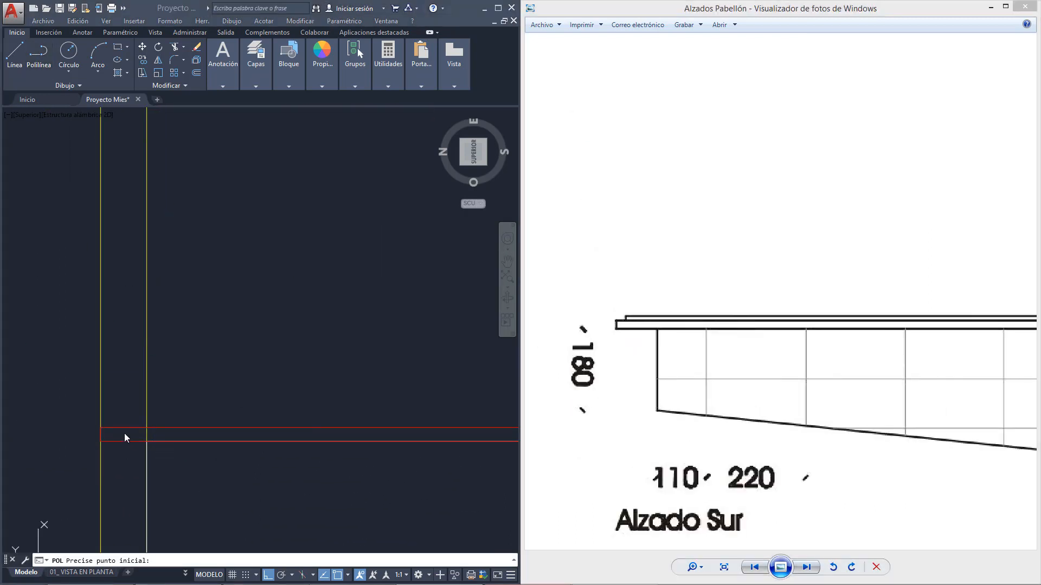
left_click(100, 428)
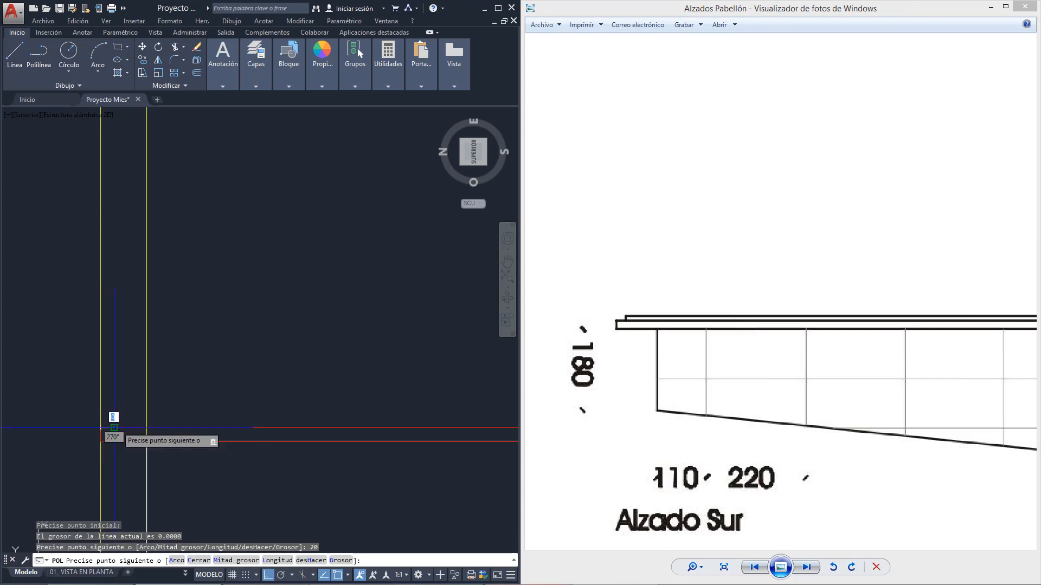
left_click(114, 413)
key("Escape")
scroll(115, 434, "up", 6)
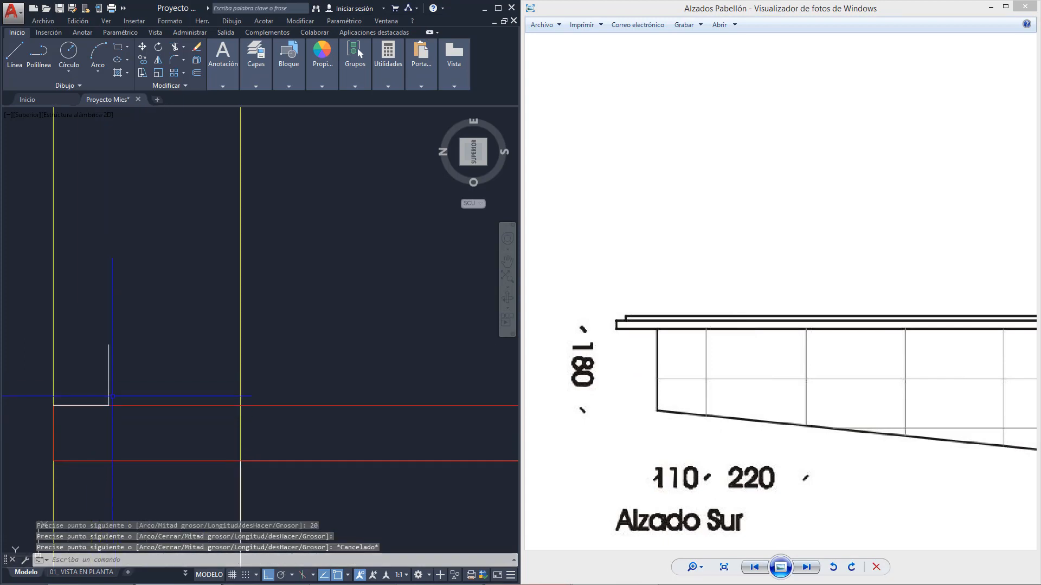
Draw the upper roof layer's outline as a polyline from the 20 setback point, rising 10 and running horizontally above the slab.
left_click(38, 53)
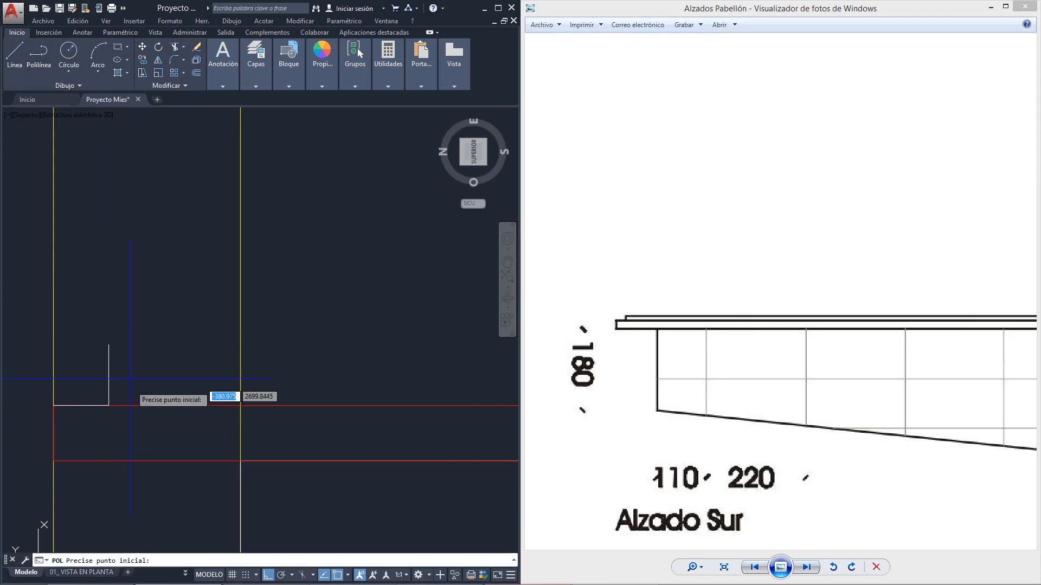
left_click(108, 404)
scroll(109, 405, "down", 4)
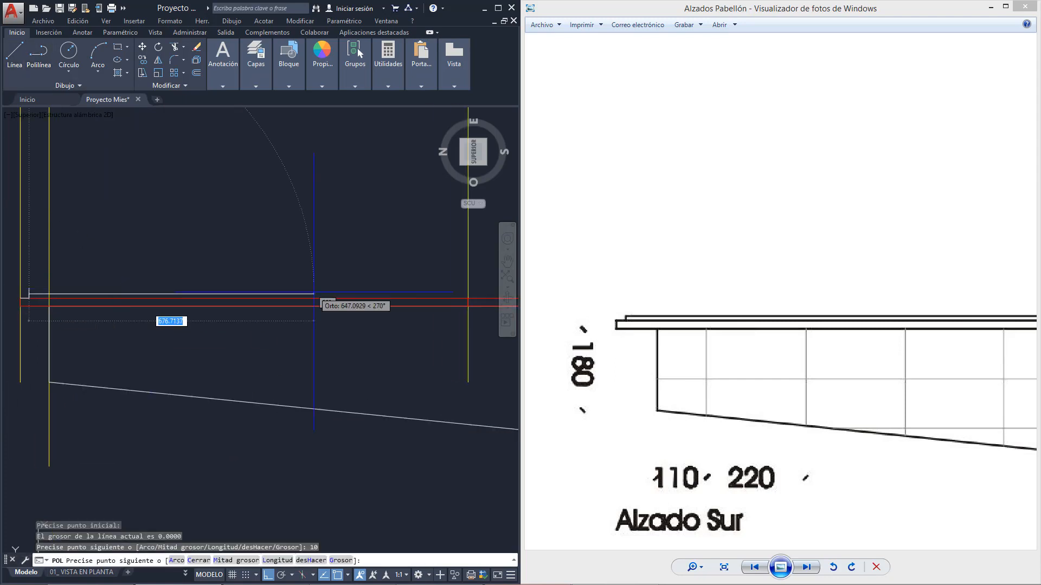
Draw the upper roof slab outline as a polyline 10 high, reaching the roof's far end, set back 10 and returned along the roof top.
type("10")
key("Return")
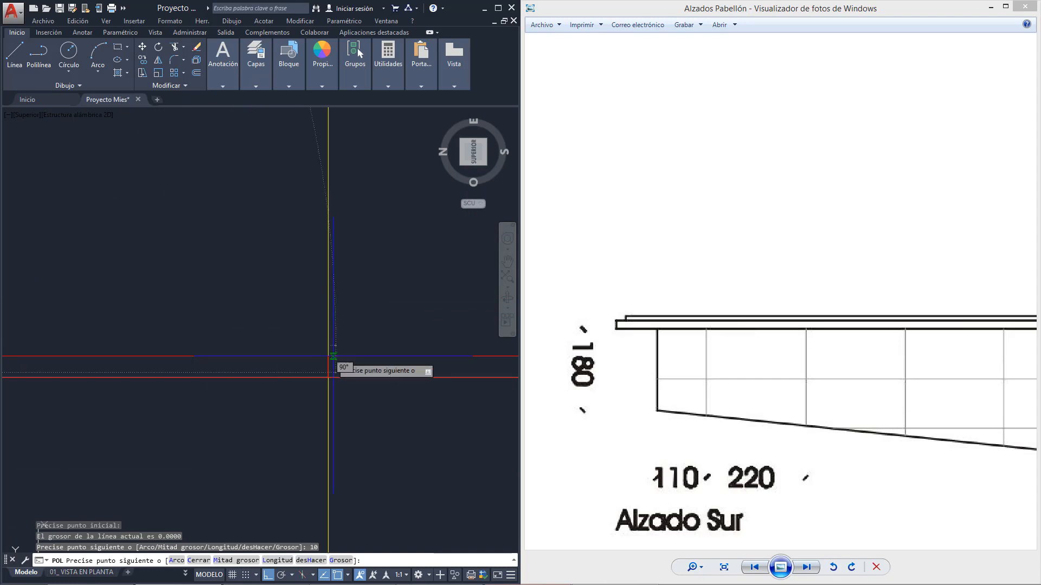
scroll(325, 355, "up", 6)
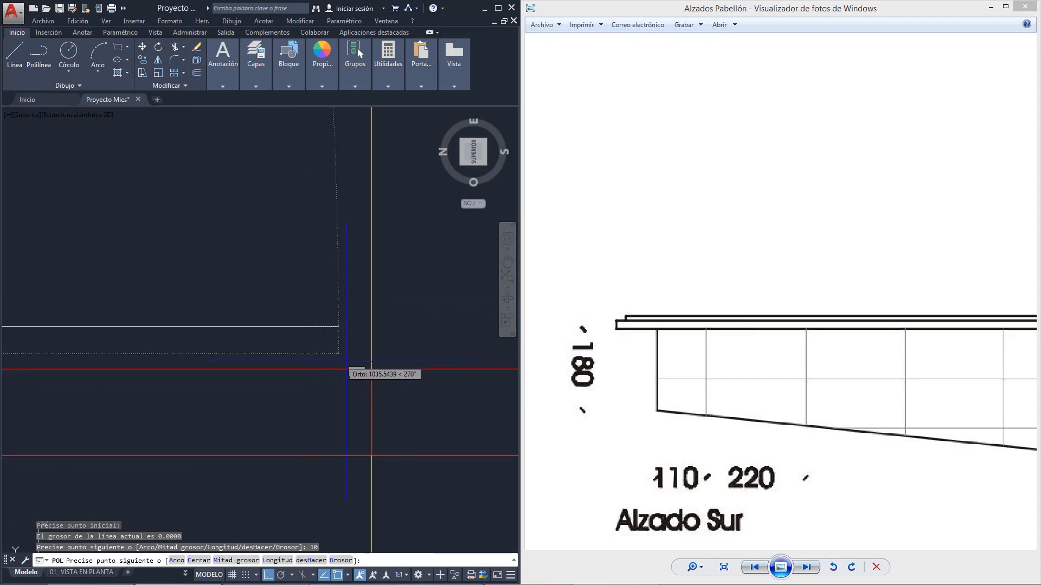
left_click(371, 326)
type("10")
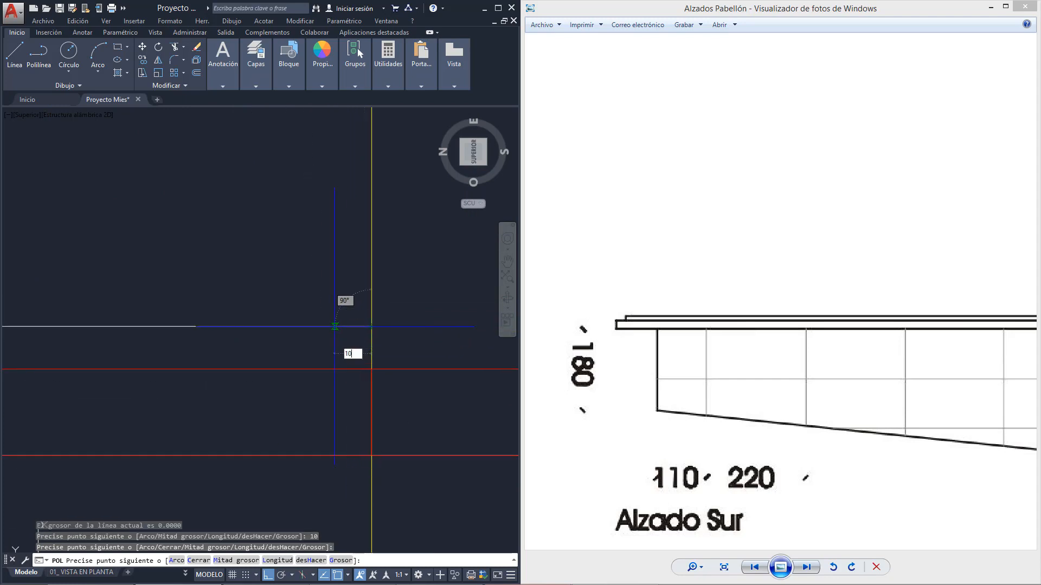
key("Return")
left_click(329, 369)
scroll(329, 369, "down", 8)
scroll(292, 366, "up", 8)
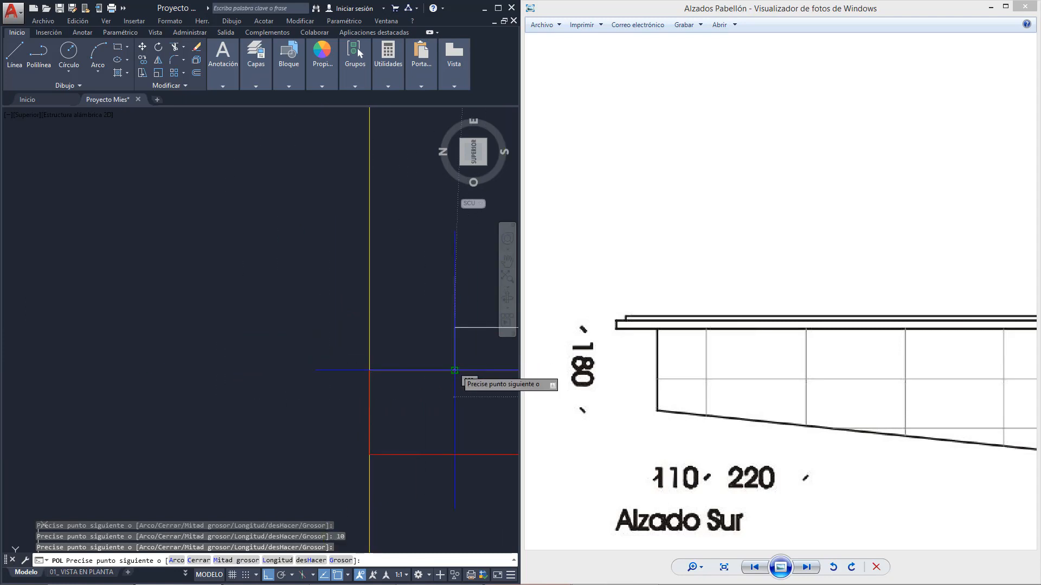
key("Escape")
Erase the leftover line at the starting corner of the upper slab outline.
left_click(454, 326)
key("Delete")
mouse_move(454, 325)
middle_mouse_down()
mouse_move(306, 341)
mouse_move(159, 320)
middle_mouse_up()
left_click(203, 307)
key("Escape")
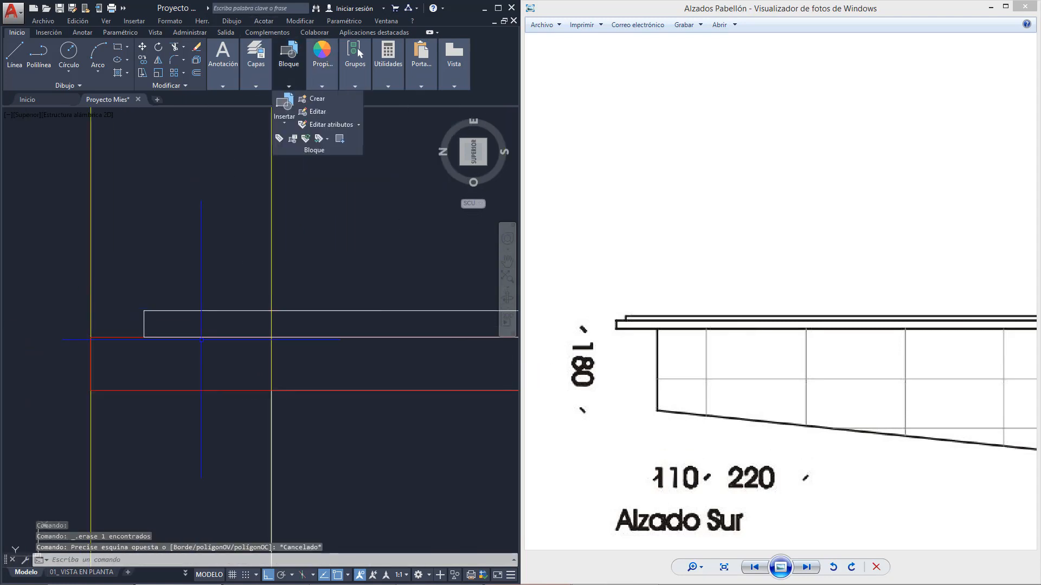
Match the properties of the red roof outline onto the new upper slab outline.
mouse_move(324, 79)
left_click(327, 118)
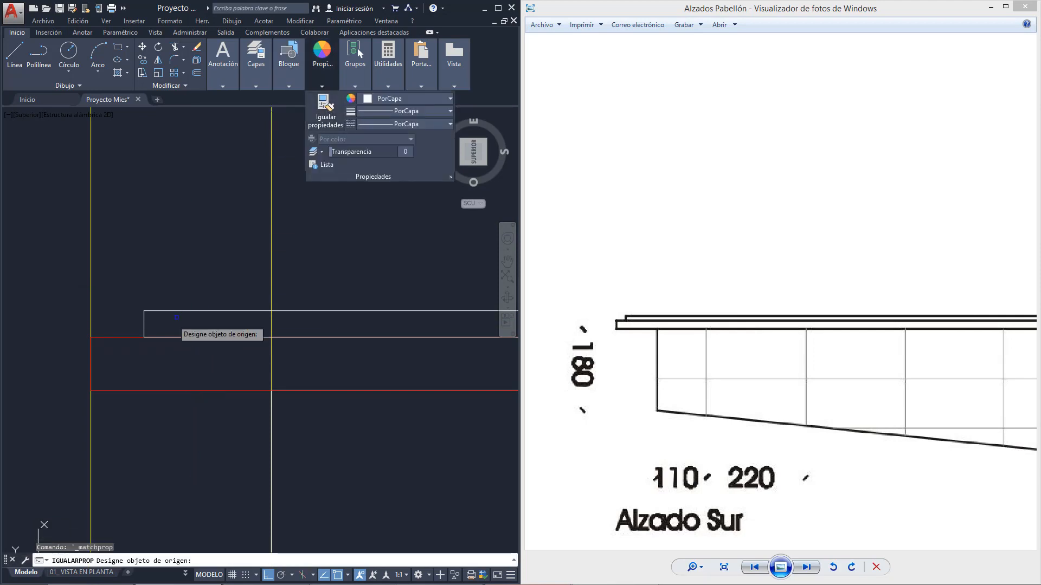
left_click(206, 310)
middle_click_drag(206, 311, 117, 510)
key("Escape")
Stretch the upper slab's overhanging end vertex back to the corner above its vertical side.
left_click(223, 315)
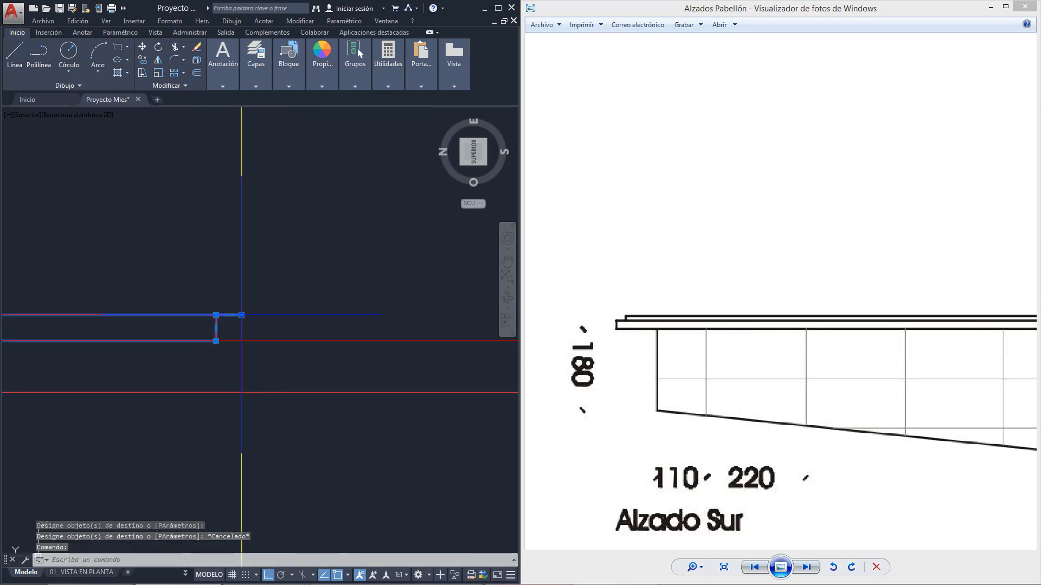
left_click(215, 314)
key("Escape")
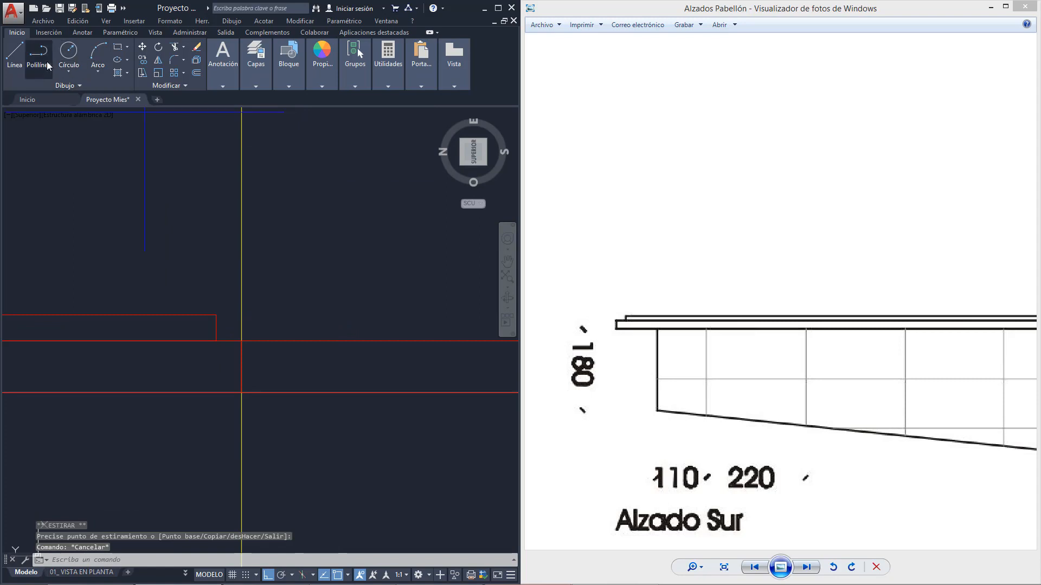
Draw the second upper slab as a polyline from the first slab's corner to the second roof's end, set back 10 and returned along its top.
left_click(38, 55)
left_click(215, 314)
mouse_move(215, 313)
middle_mouse_down()
mouse_move(488, 235)
mouse_move(407, 239)
mouse_move(484, 381)
middle_mouse_up()
mouse_move(740, 376)
left_mouse_down()
mouse_move(627, 367)
mouse_move(583, 322)
left_mouse_up()
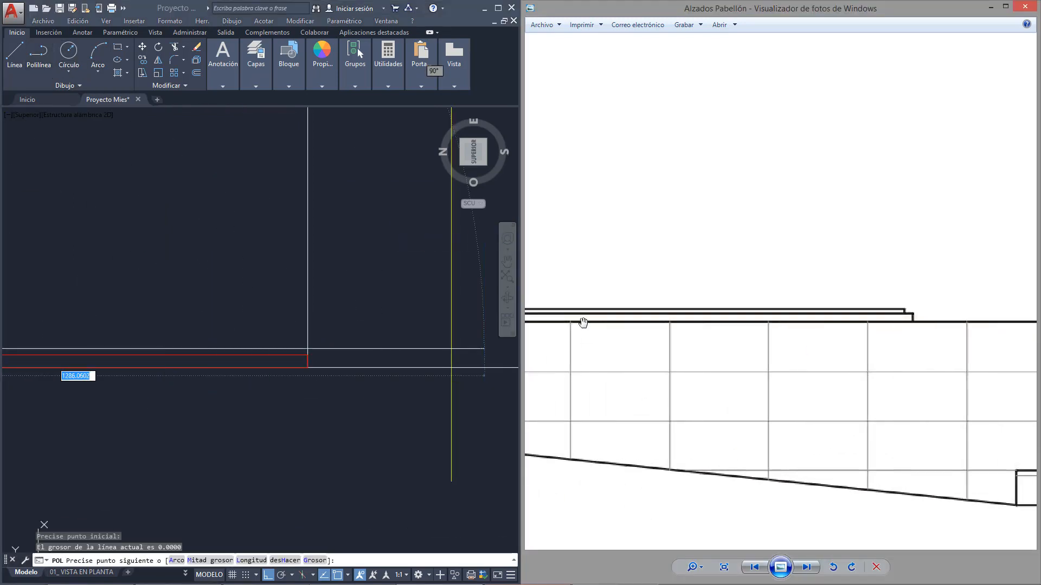
scroll(810, 320, "down", 3)
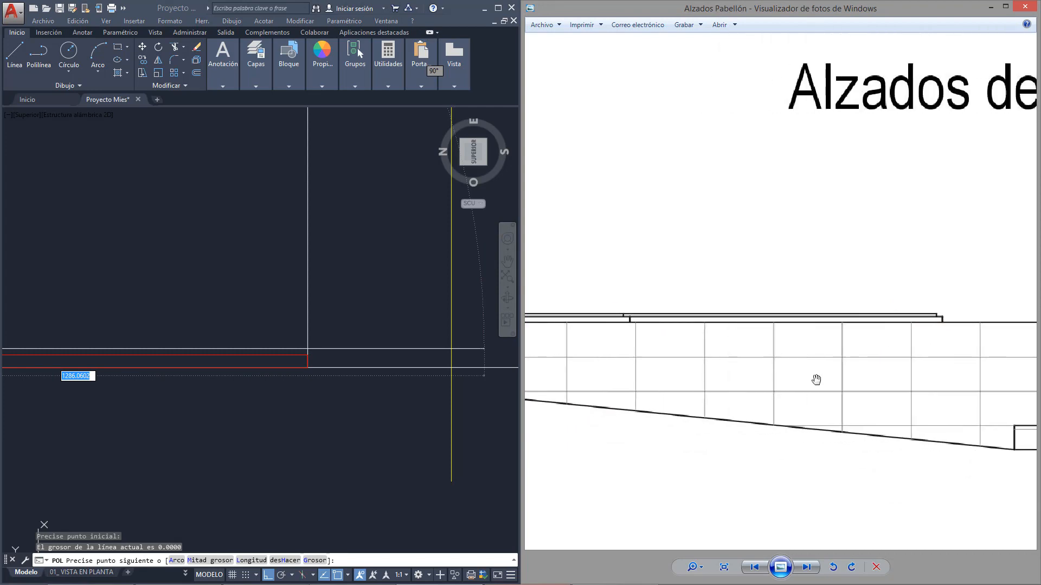
scroll(310, 345, "up", 5)
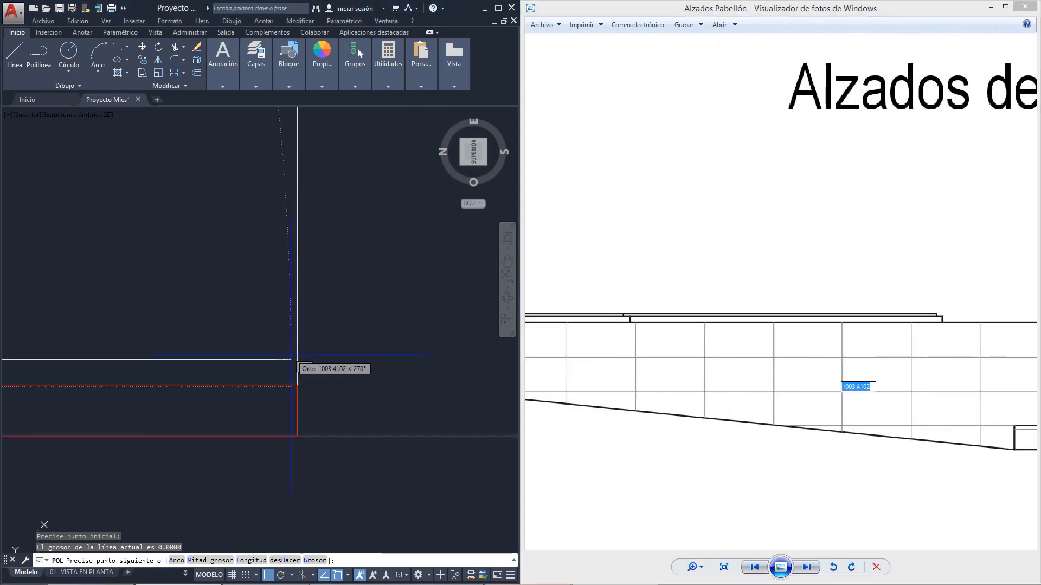
left_click(297, 360)
type("10")
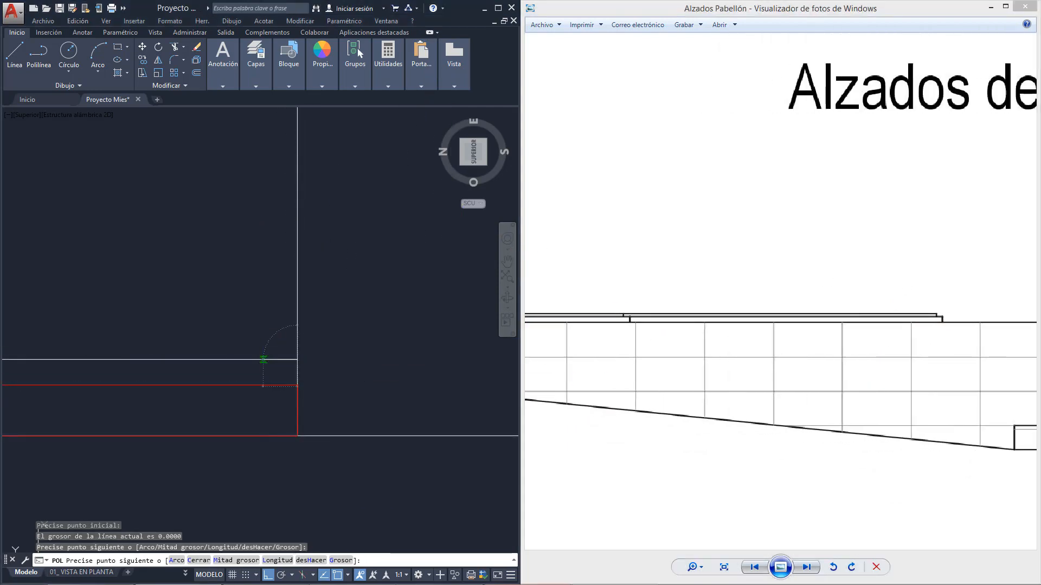
key("Return")
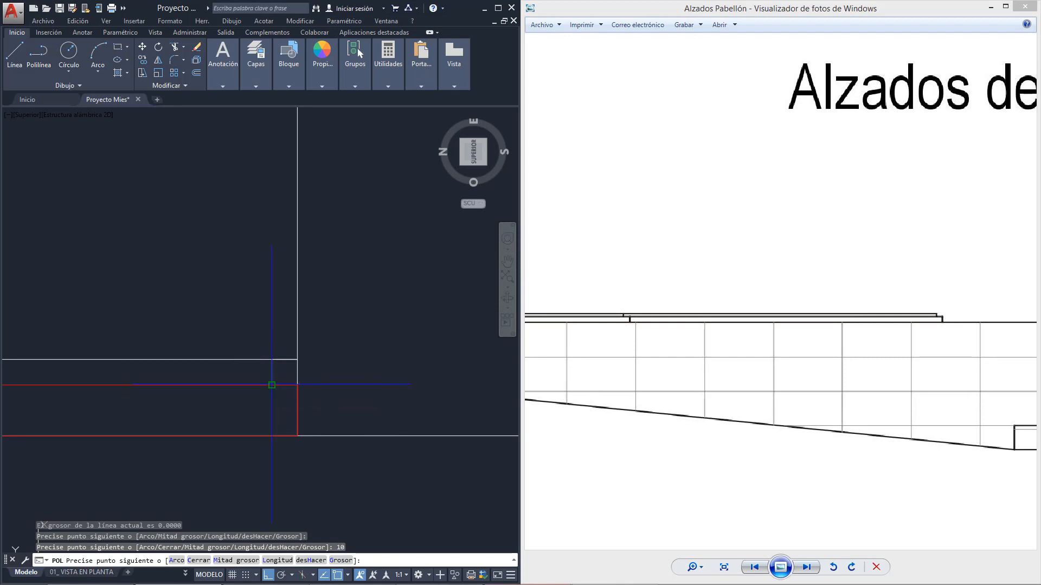
scroll(268, 385, "down", 5)
middle_click_drag(268, 385, 153, 390)
scroll(153, 391, "up", 3)
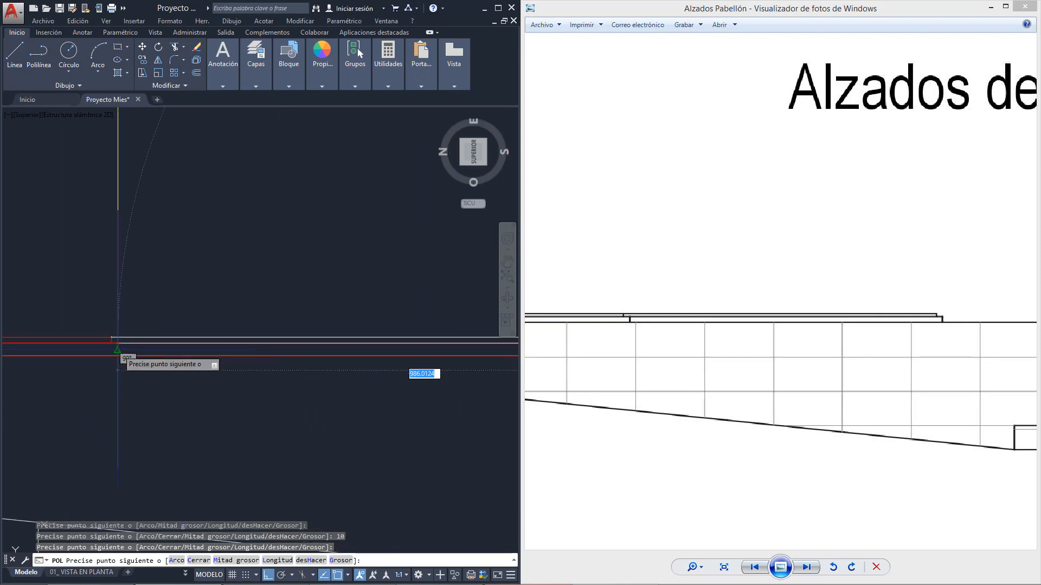
key("Escape")
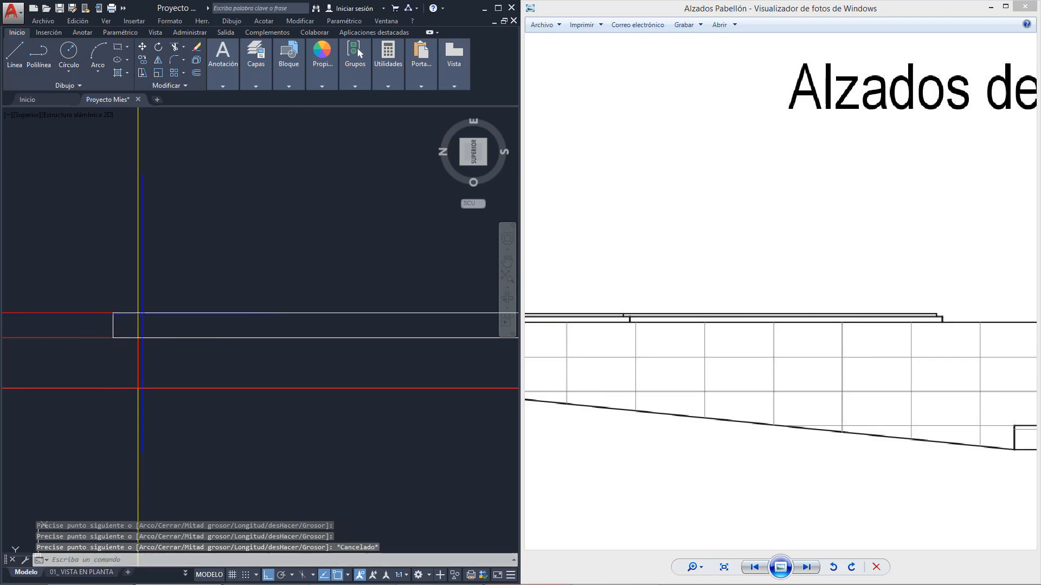
Stretch the second slab's overhanging end vertex back to its set-back corner.
scroll(125, 320, "down", 2)
scroll(228, 338, "up", 4)
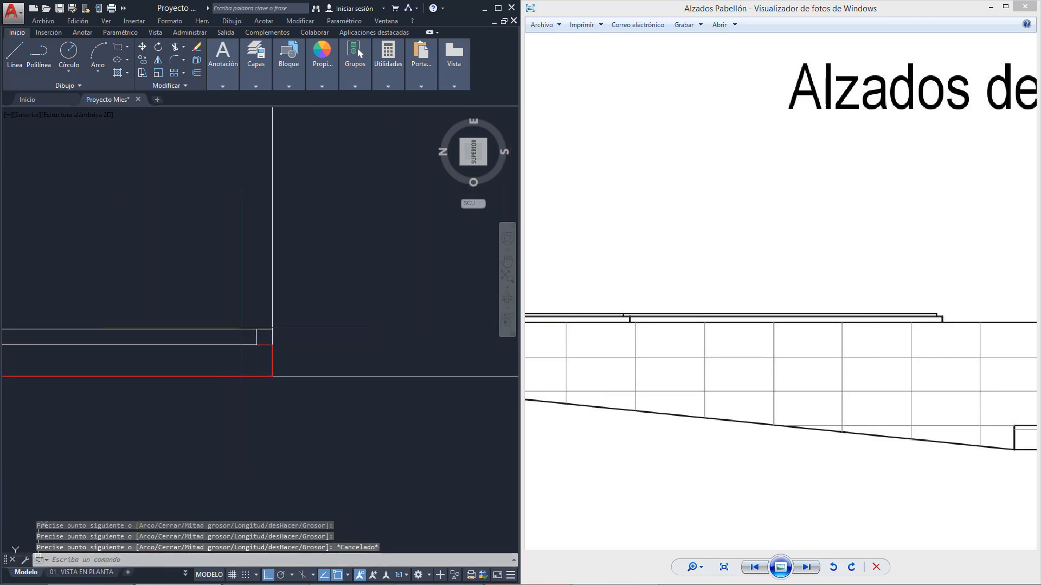
left_click(243, 331)
scroll(266, 326, "up", 2)
left_click(251, 338)
left_click(252, 338)
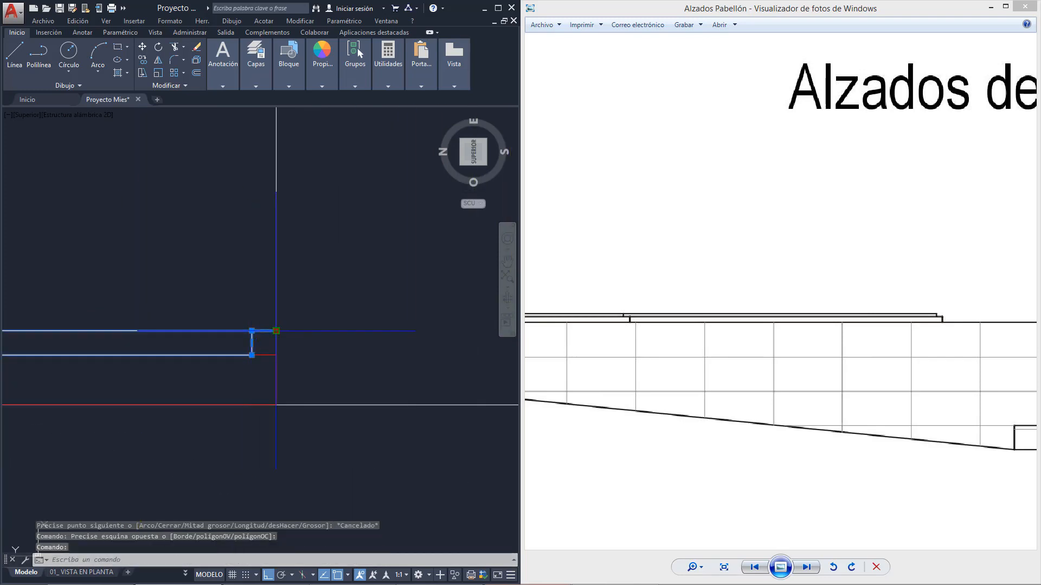
left_click(275, 331)
key("Escape")
Match the properties of the red roof outline onto the second upper slab outline.
mouse_move(322, 60)
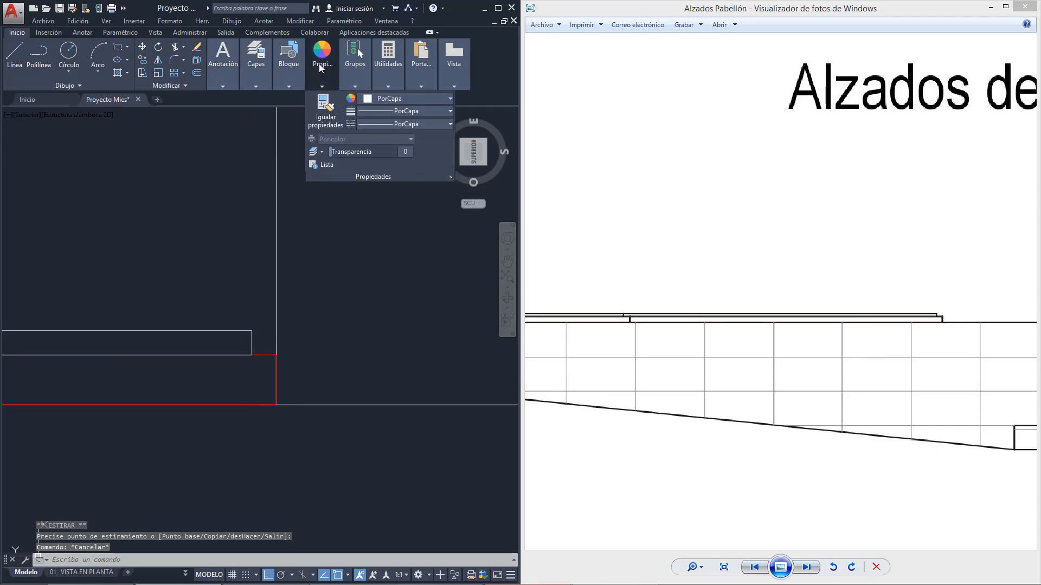
left_click(320, 110)
left_click(252, 354)
left_click(252, 348)
key("Escape")
Erase all the vertical projection lines between the floor plan and the south elevation.
scroll(330, 343, "down", 10)
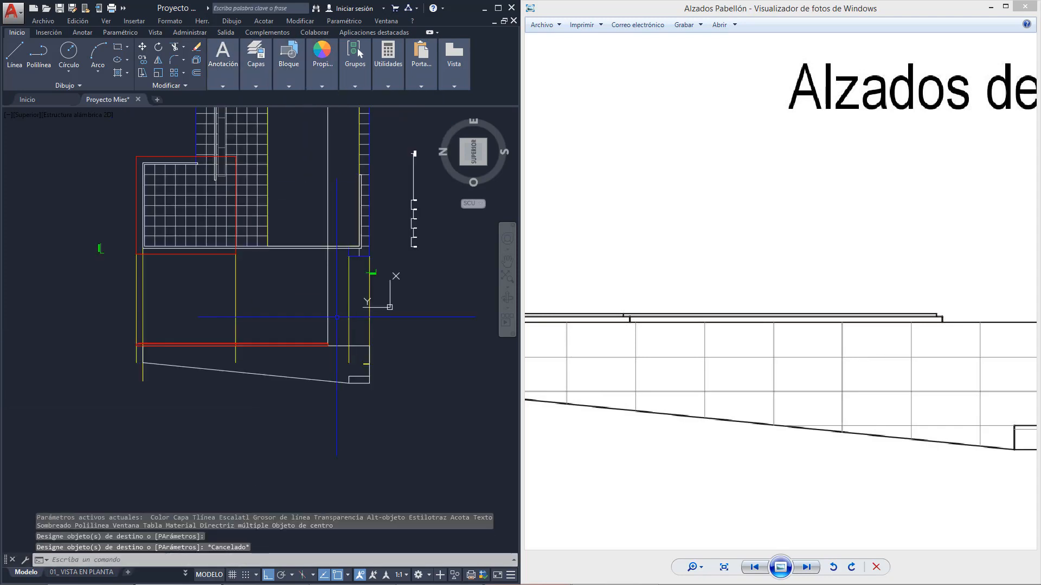
left_click(342, 320)
left_click(320, 308)
key("Delete")
left_click(382, 340)
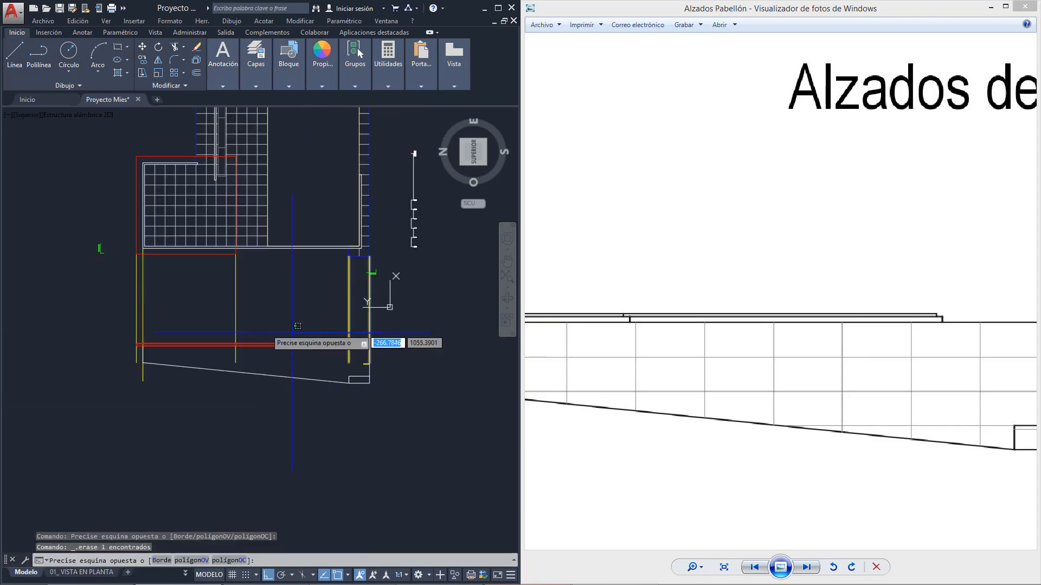
left_click(130, 356)
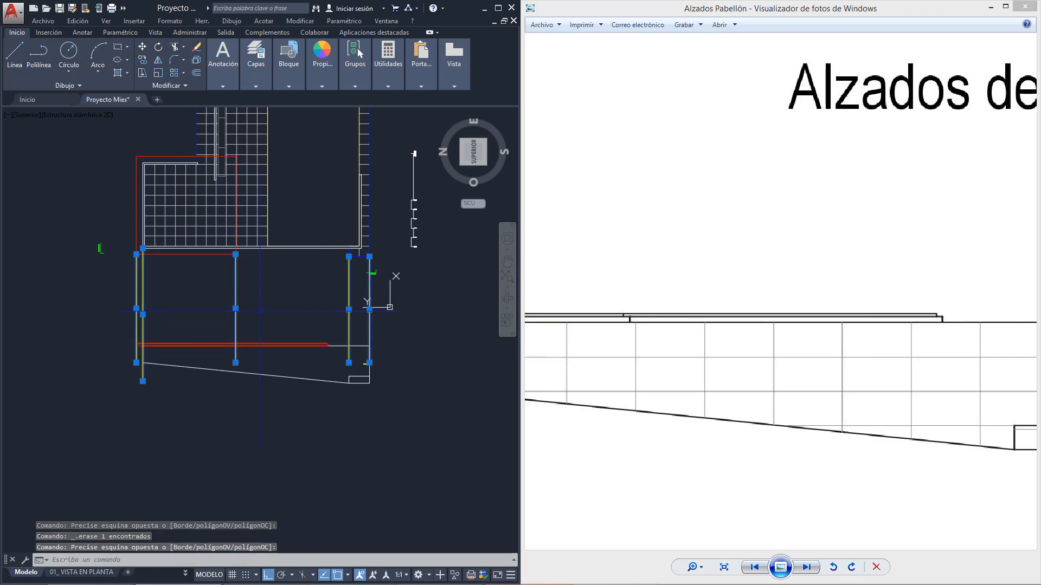
key("Delete")
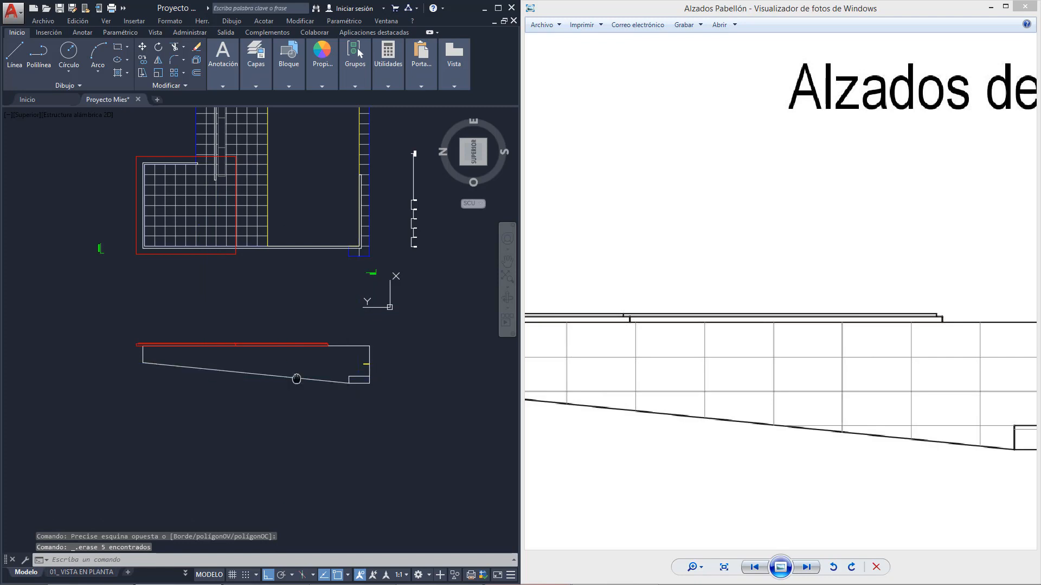
Move the "Alzado Sur" title to just below the south elevation.
scroll(356, 369, "up", 4)
left_click(372, 356)
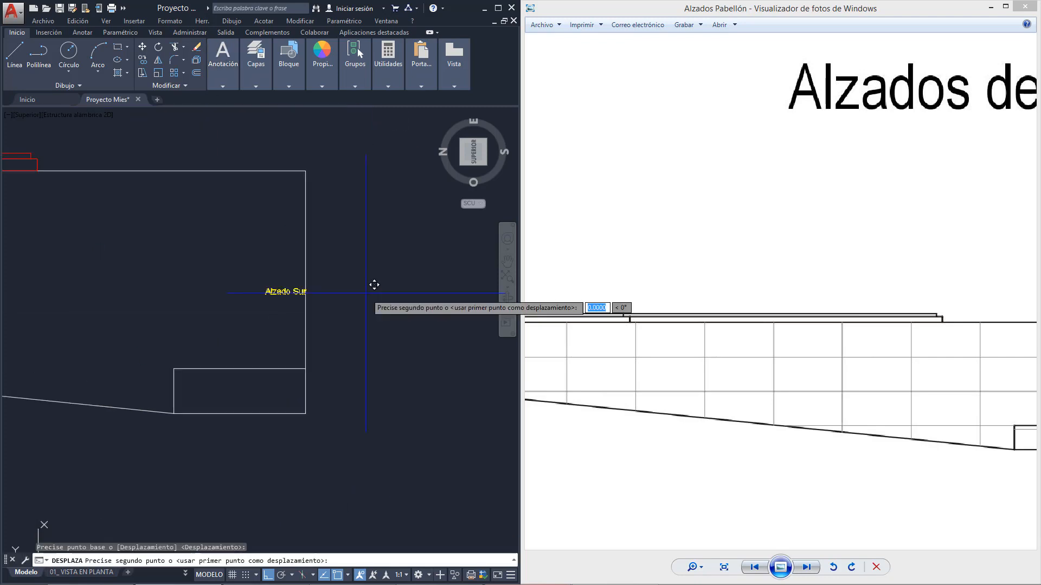
left_click(357, 426)
Examine the cladding grid and the dimensions of the south, west and east elevations in the reference image.
scroll(354, 432, "down", 3)
left_click(671, 403)
scroll(676, 402, "down", 3)
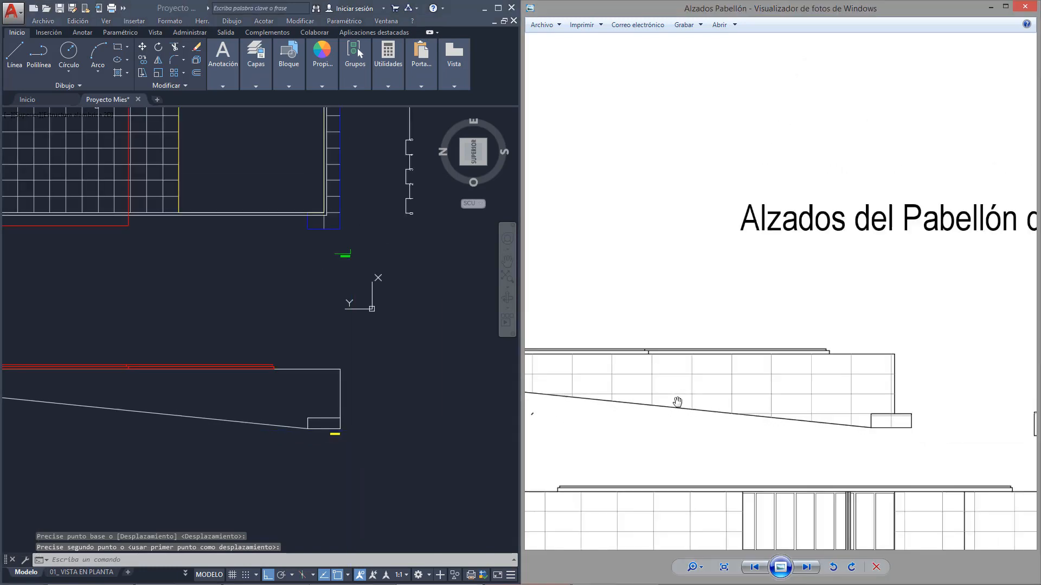
left_click_drag(657, 391, 829, 347)
scroll(826, 347, "down", 1)
left_click(227, 345)
key("Escape")
scroll(286, 352, "down", 2)
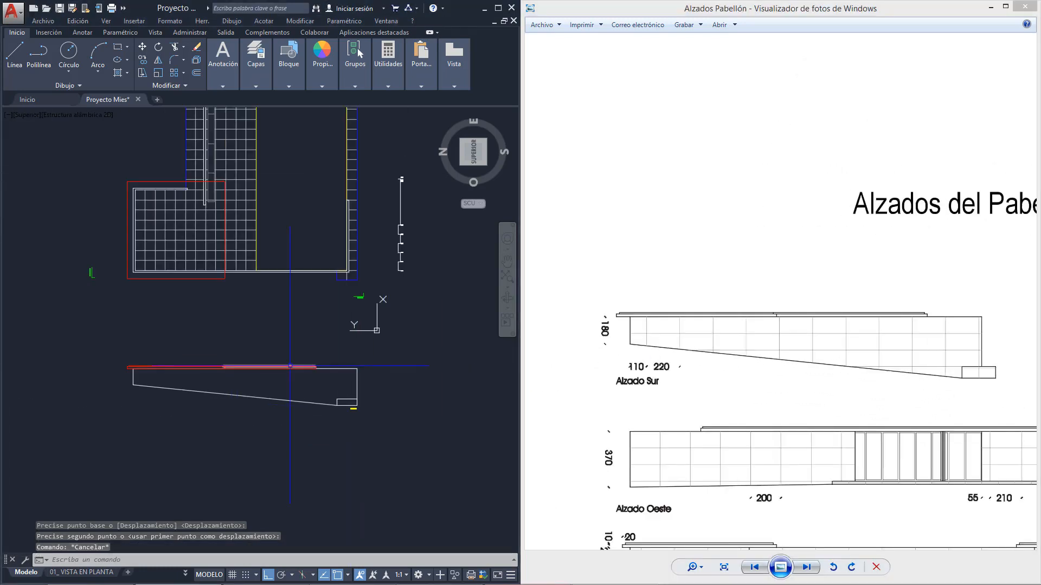
middle_click_drag(290, 365, 376, 360)
left_click_drag(854, 342, 811, 167)
left_click_drag(585, 364, 629, 305)
left_click(305, 370)
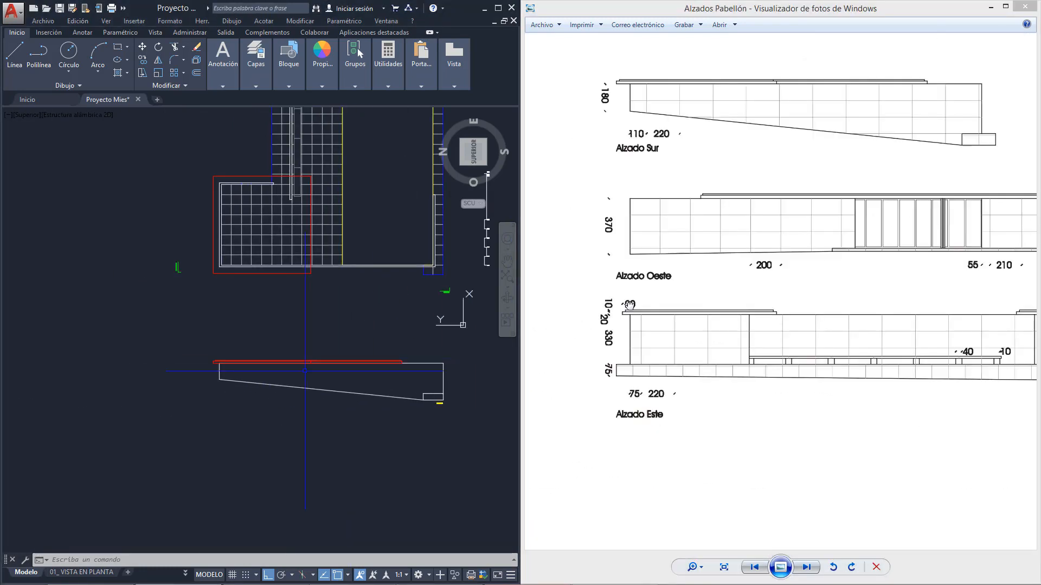
left_click(777, 248)
scroll(777, 250, "up", 2)
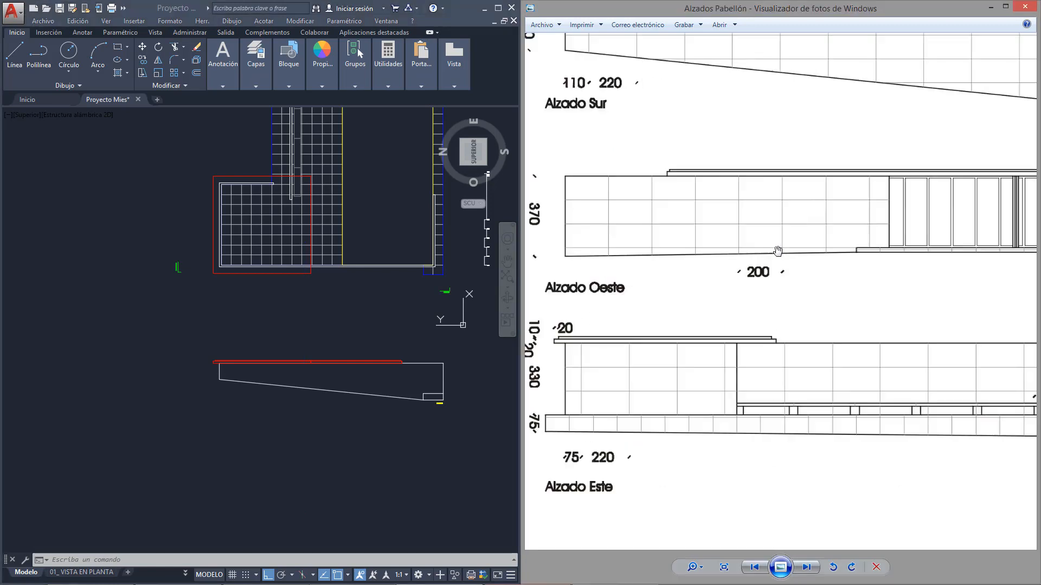
left_click_drag(655, 304, 723, 279)
scroll(668, 334, "down", 2)
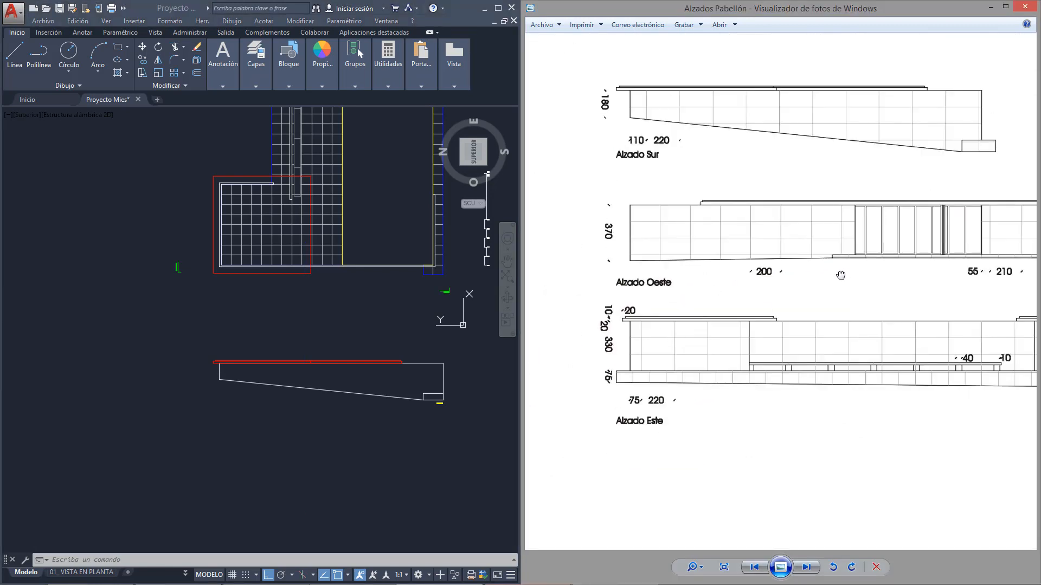
left_click_drag(933, 231, 610, 306)
left_click_drag(807, 306, 987, 284)
scroll(987, 284, "down", 3)
scroll(630, 345, "up", 3)
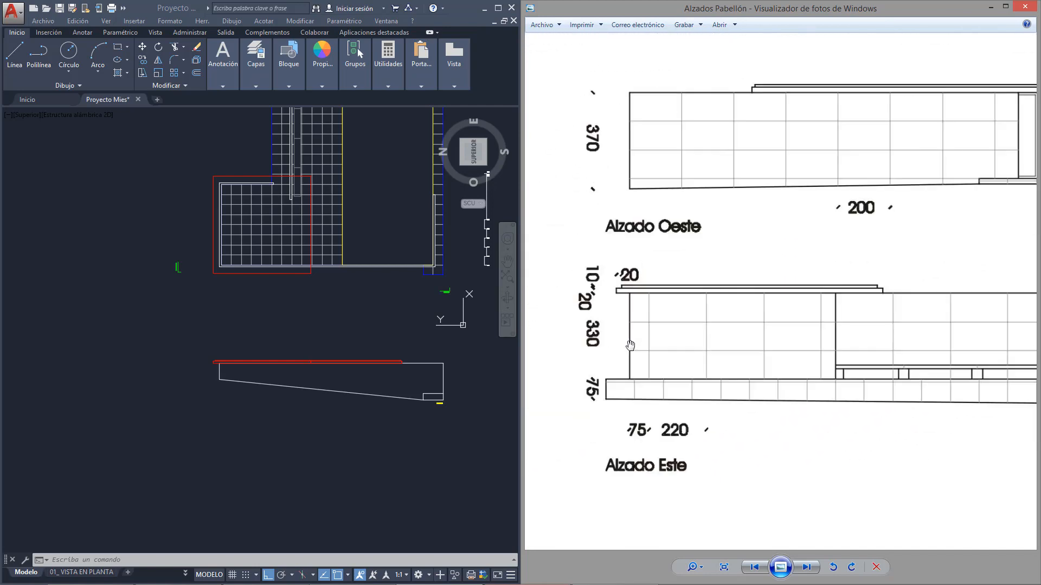
scroll(622, 333, "up", 2)
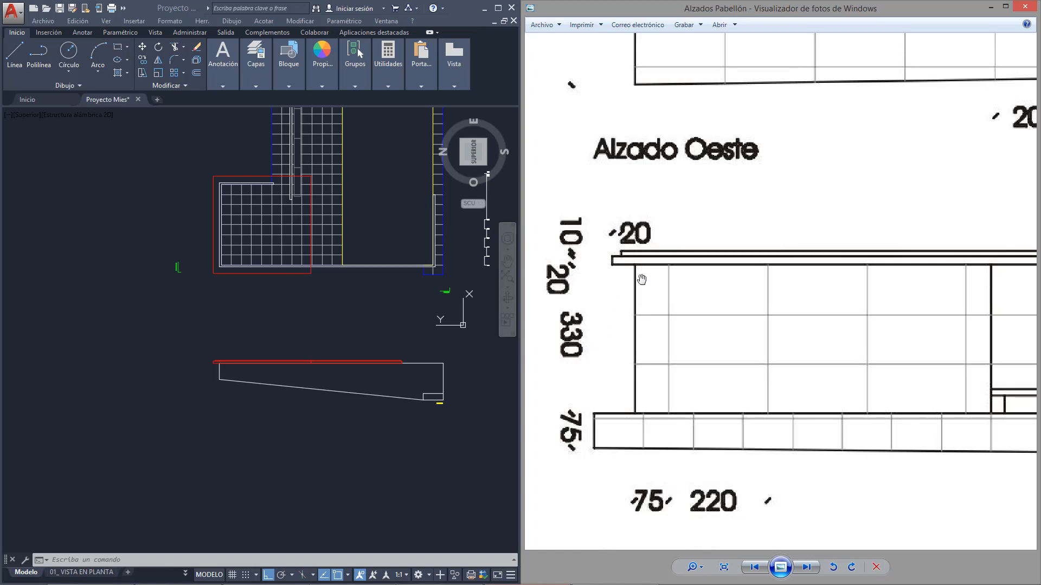
scroll(633, 347, "down", 3)
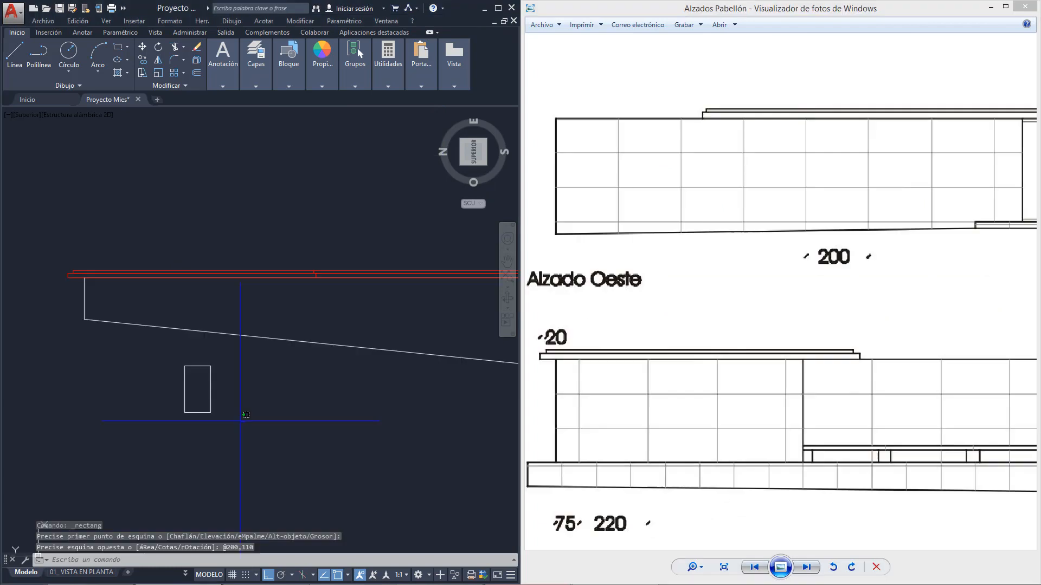
Delete the upright rectangle drawn below the south elevation.
left_click(244, 421)
left_click(179, 384)
key("Delete")
Draw a rectangle with dimensions 110 by 200 in the empty area below the south elevation.
scroll(201, 309, "down", 2)
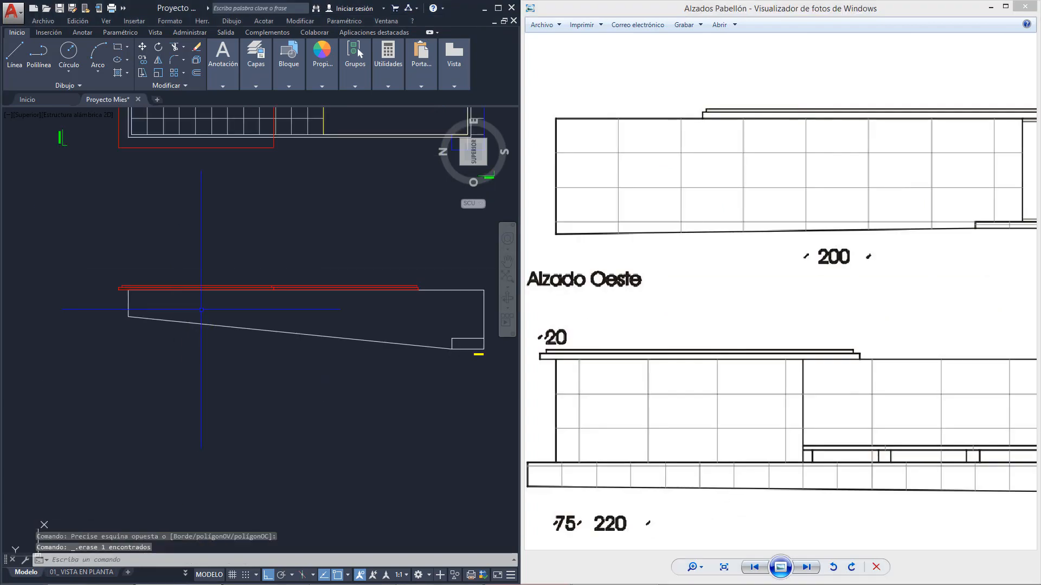
left_click(118, 49)
left_click(194, 387)
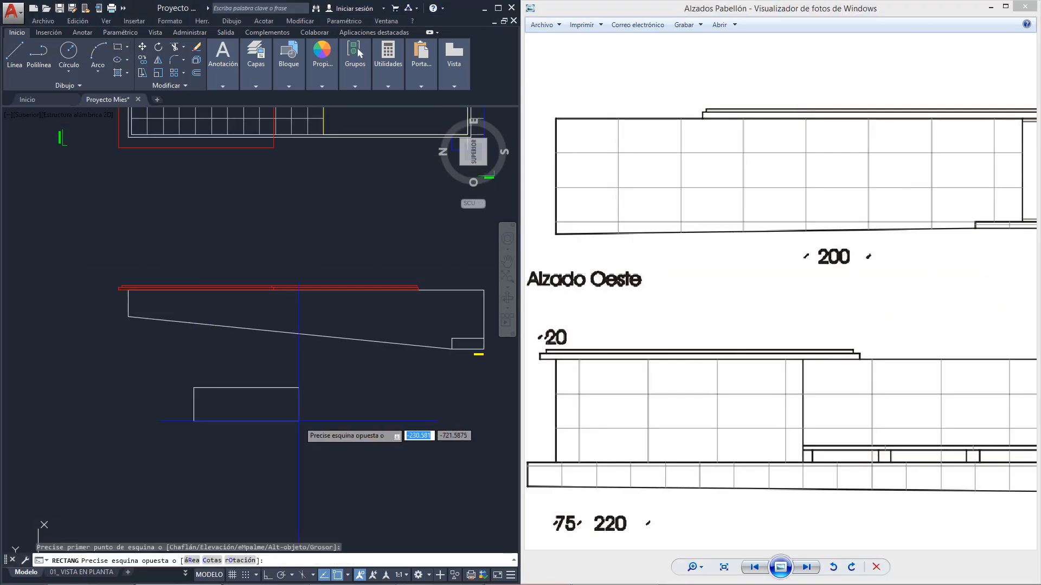
key("Tab")
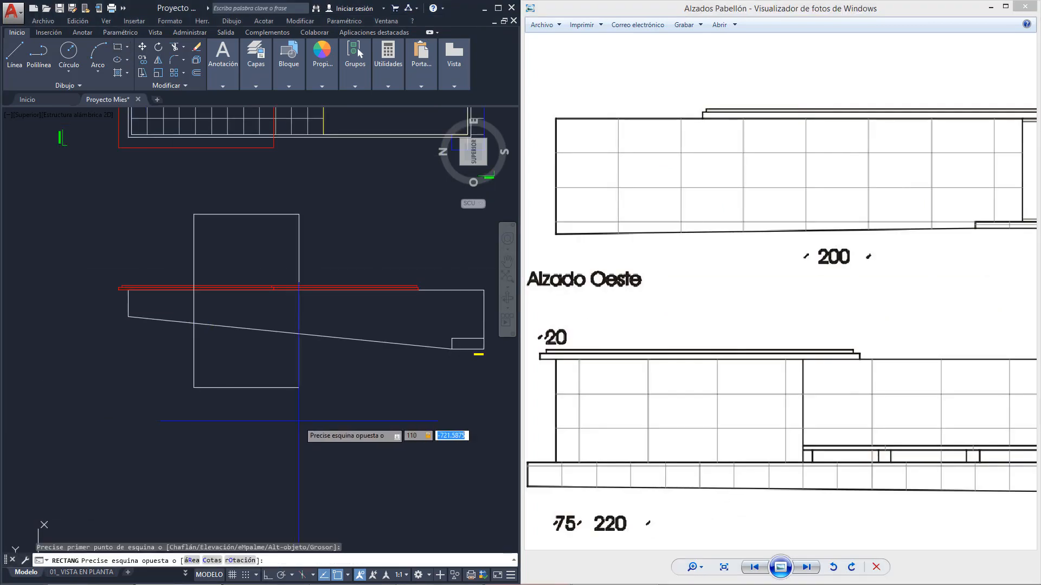
type("200")
key("Return")
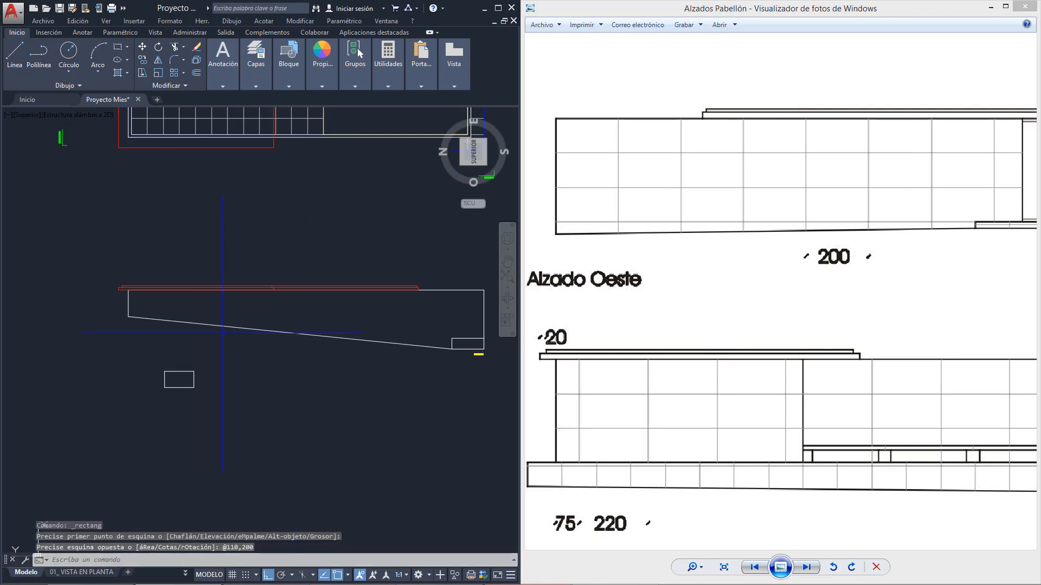
Compare the drawn south elevation and plan with the panel grid and dimensions of the reference elevations.
scroll(213, 381, "up", 3)
middle_click_drag(218, 359, 157, 369)
scroll(157, 368, "down", 3)
left_click(795, 269)
scroll(791, 267, "down", 2)
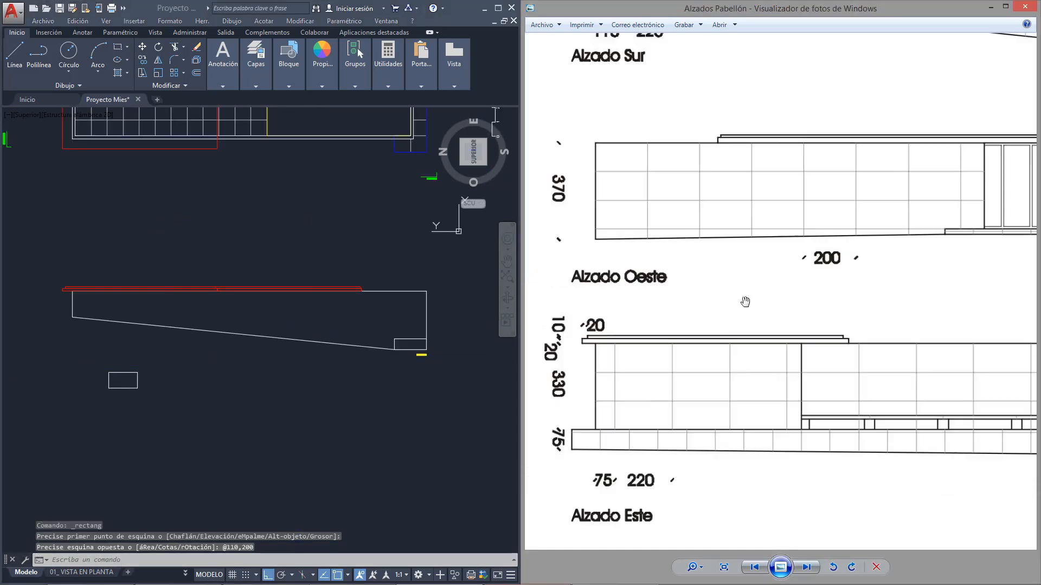
scroll(745, 302, "down", 2)
left_click(458, 337)
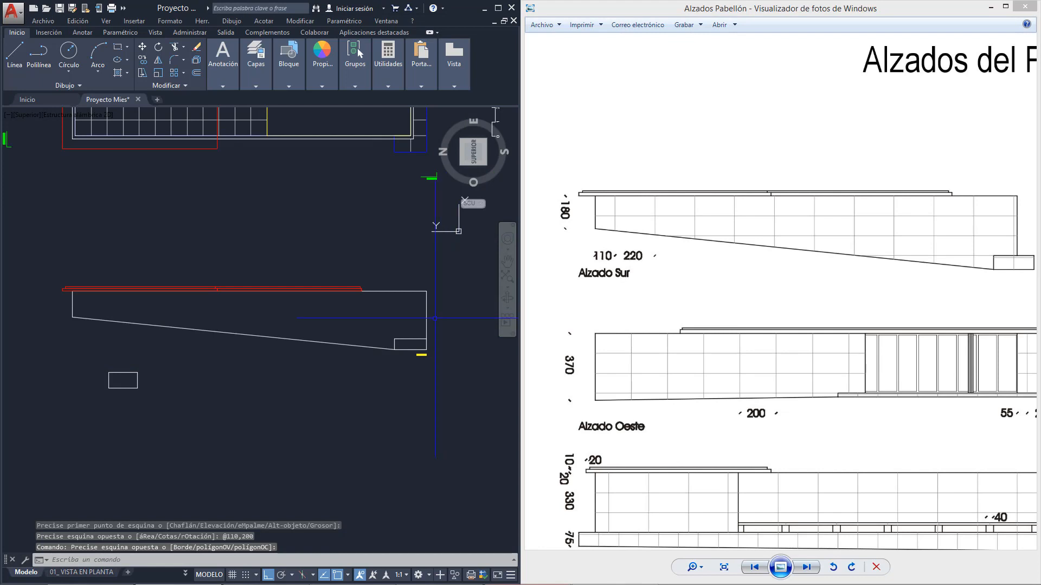
middle_click_drag(434, 318, 437, 333)
middle_click_drag(384, 309, 381, 415)
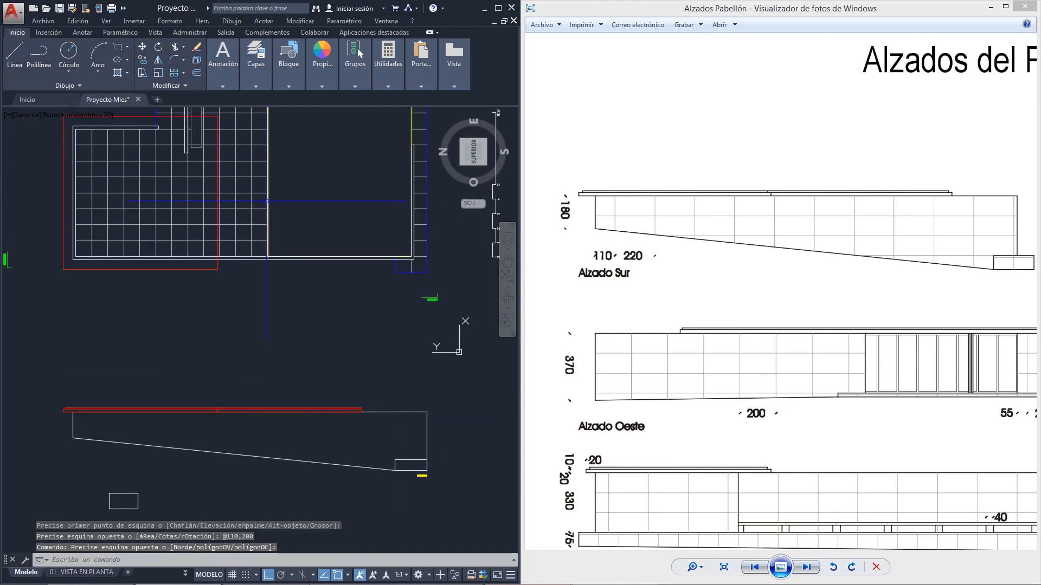
middle_click_drag(331, 456, 363, 402)
left_click(621, 340)
scroll(620, 341, "down", 2)
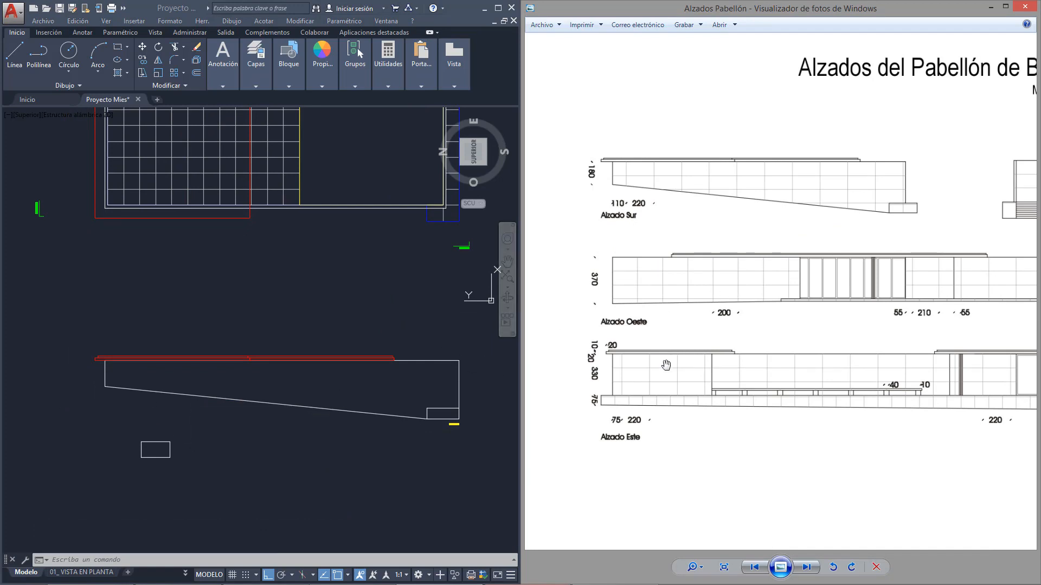
Maximize the drawing window and hatch the south wall outline, leaving out the small plinth rectangle at its low end.
left_click(498, 7)
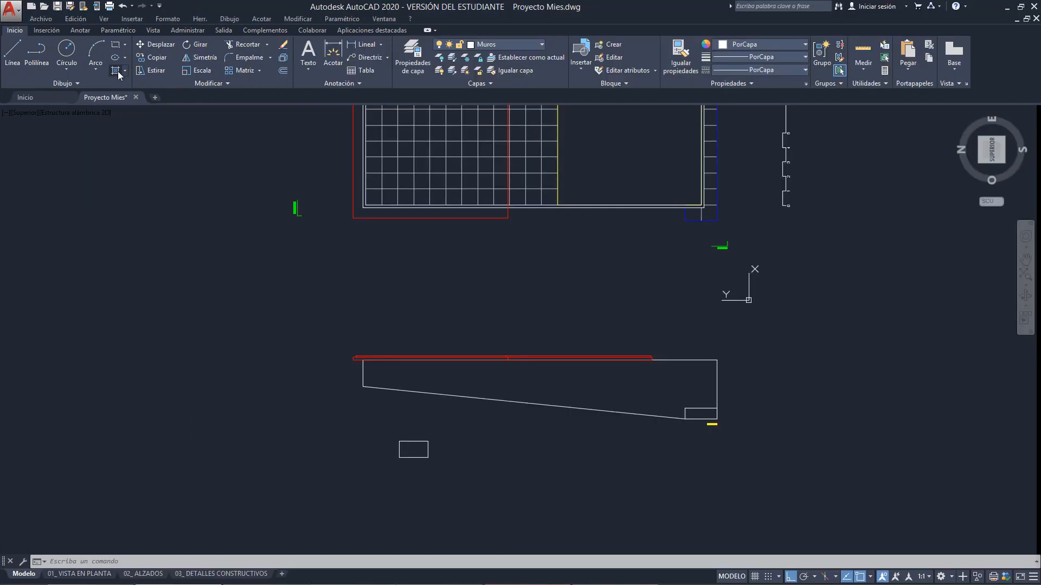
left_click(116, 70)
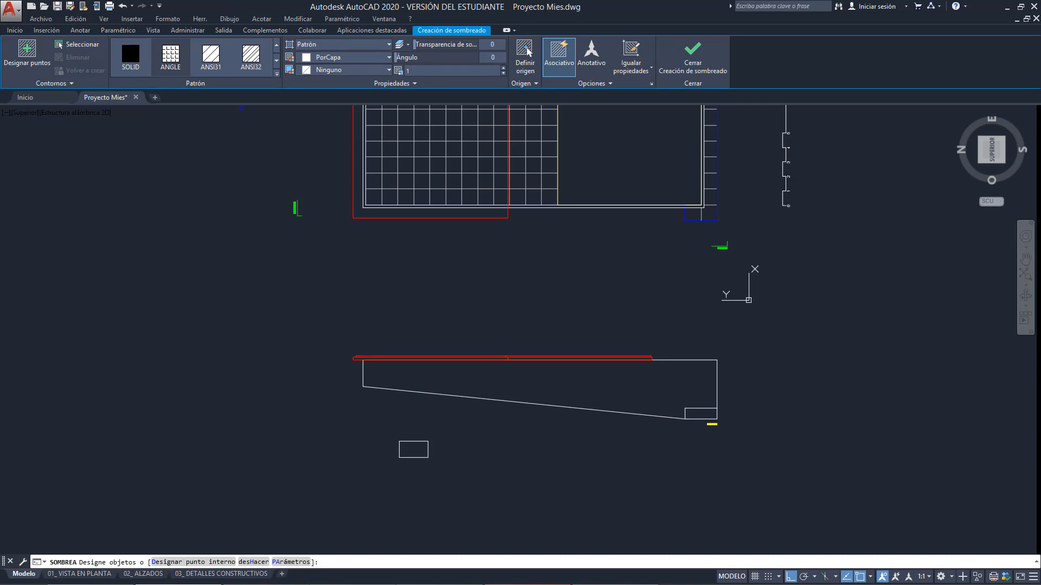
left_click(458, 397)
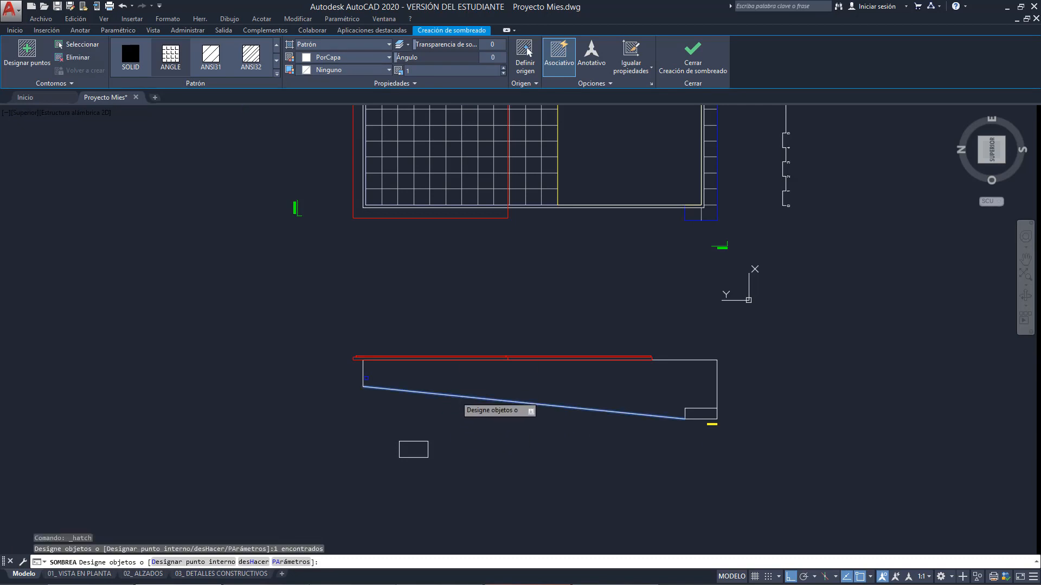
left_click(364, 373)
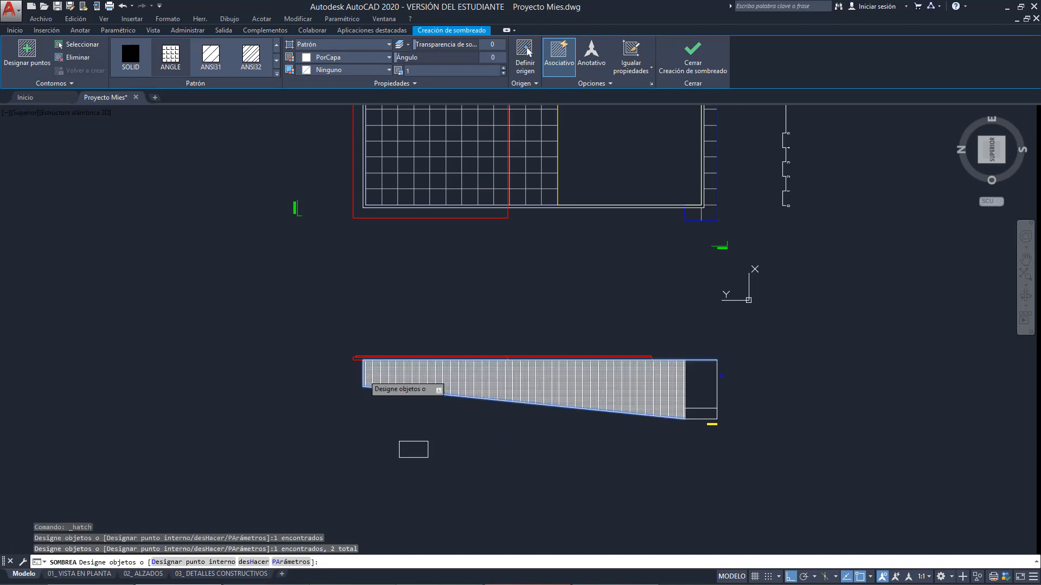
left_click(716, 404)
scroll(779, 459, "up", 4)
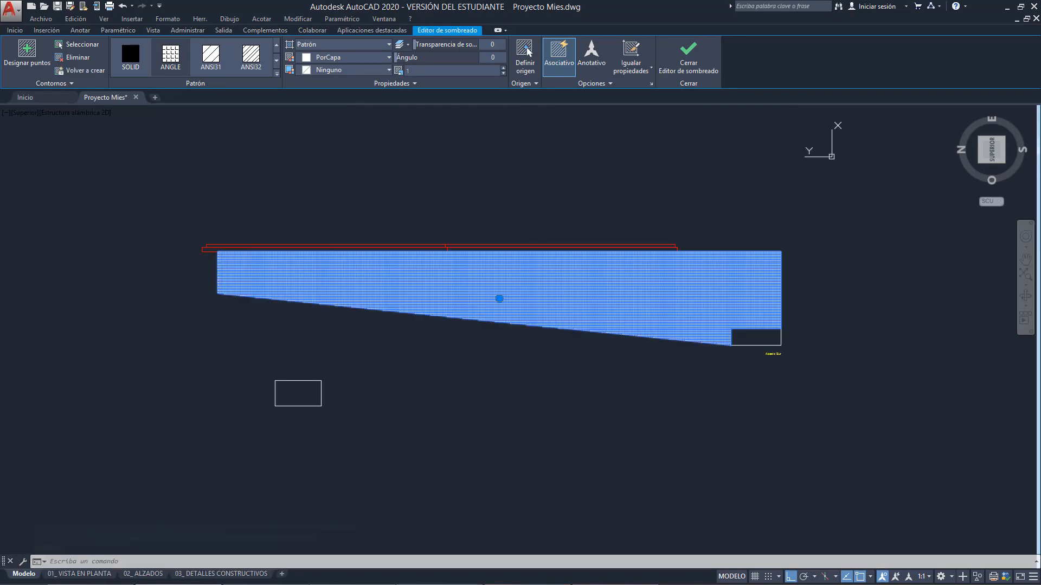
Change the wall hatch to the user-defined type (Definido por el usuario) with an interval of 200 for the upright joints.
double_click(672, 304)
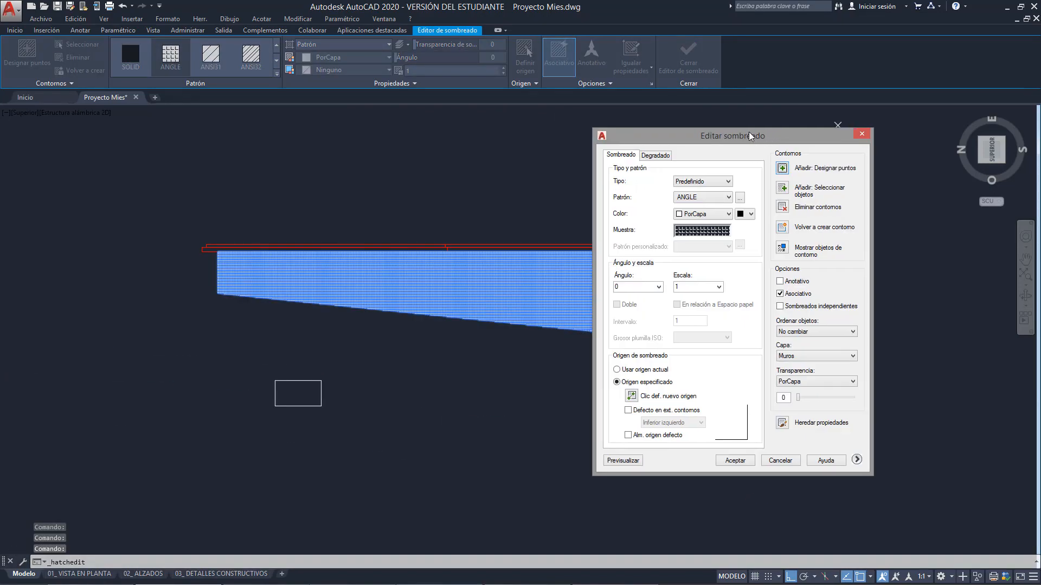
left_click(676, 178)
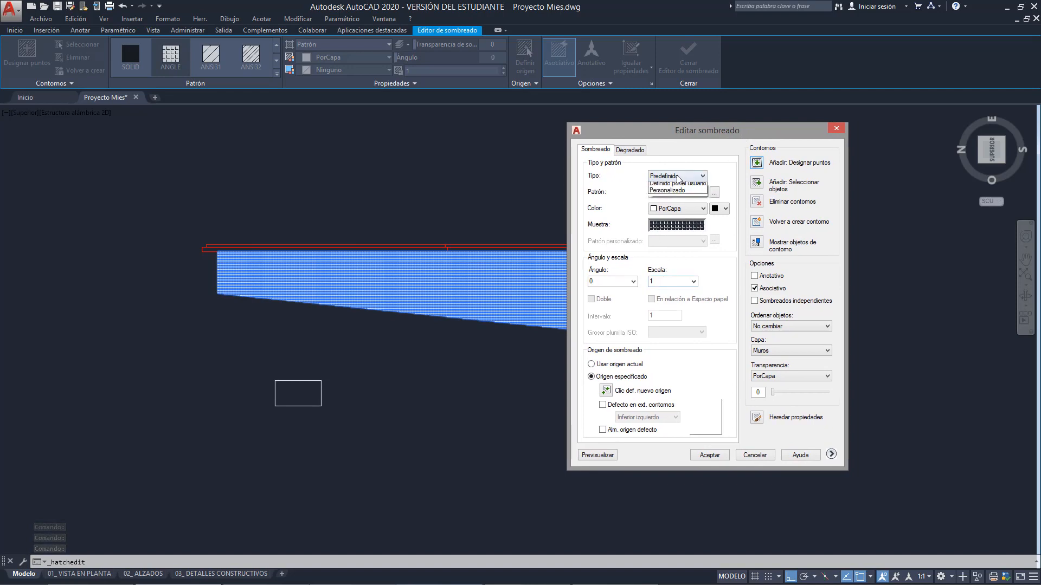
left_click(683, 193)
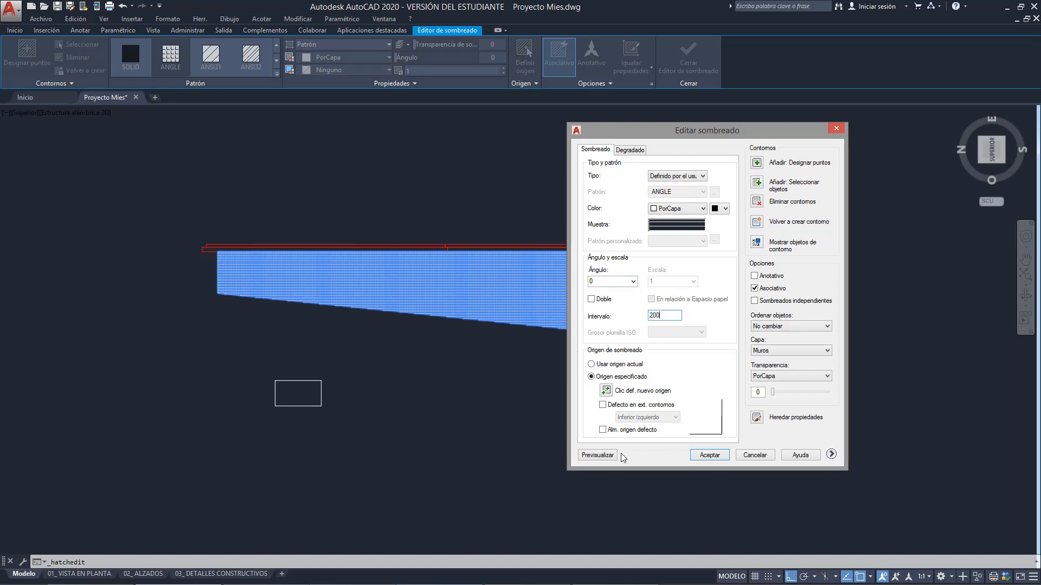
left_click(602, 455)
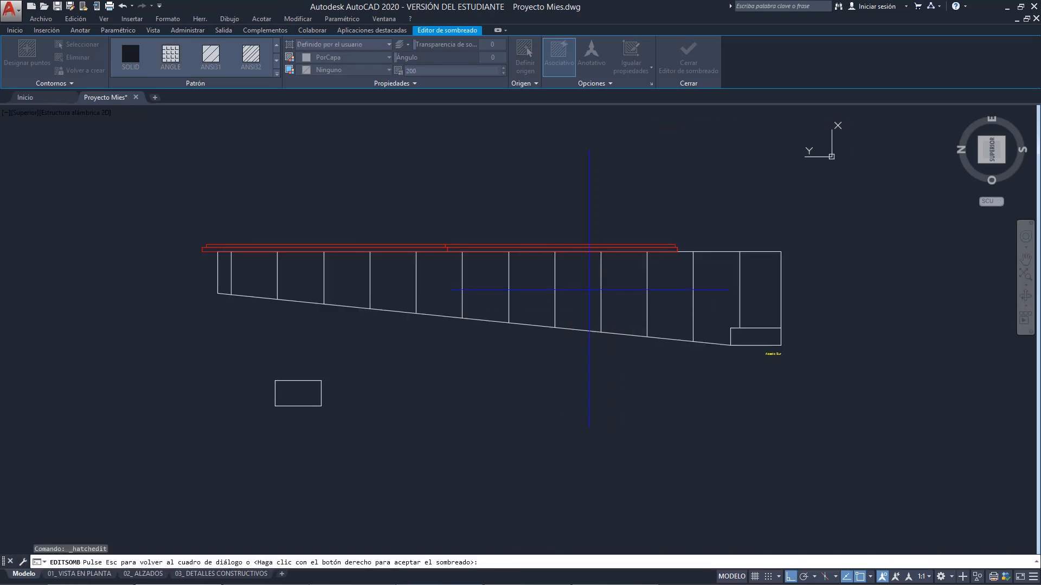
right_click(587, 290)
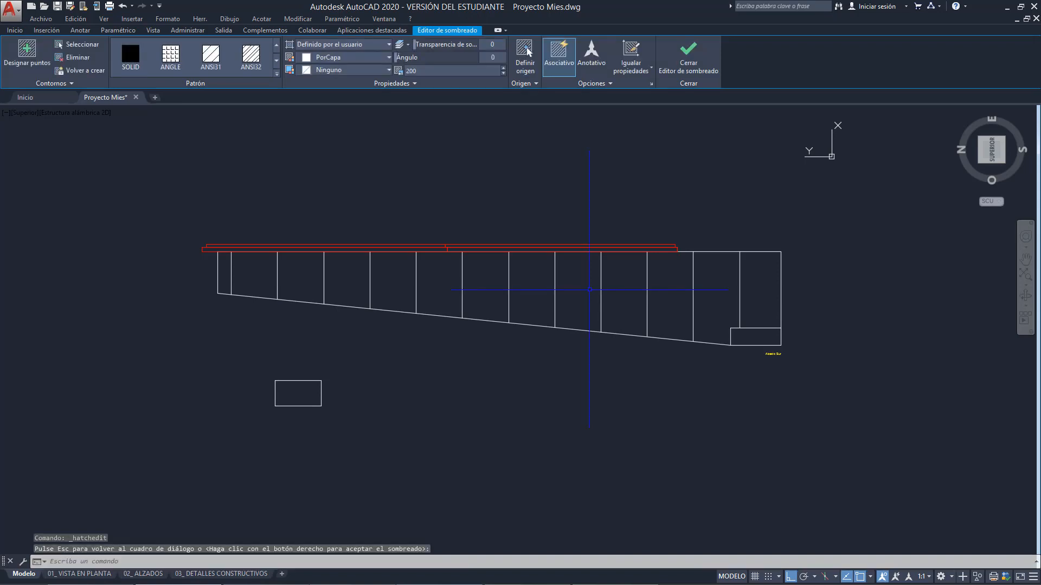
left_click(648, 283)
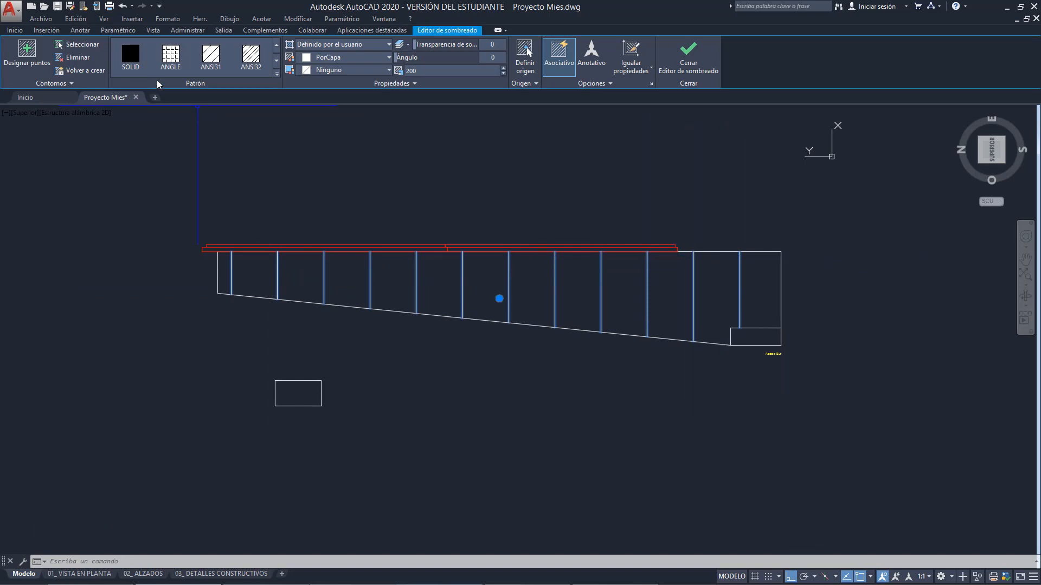
key("Escape")
key("Escape")
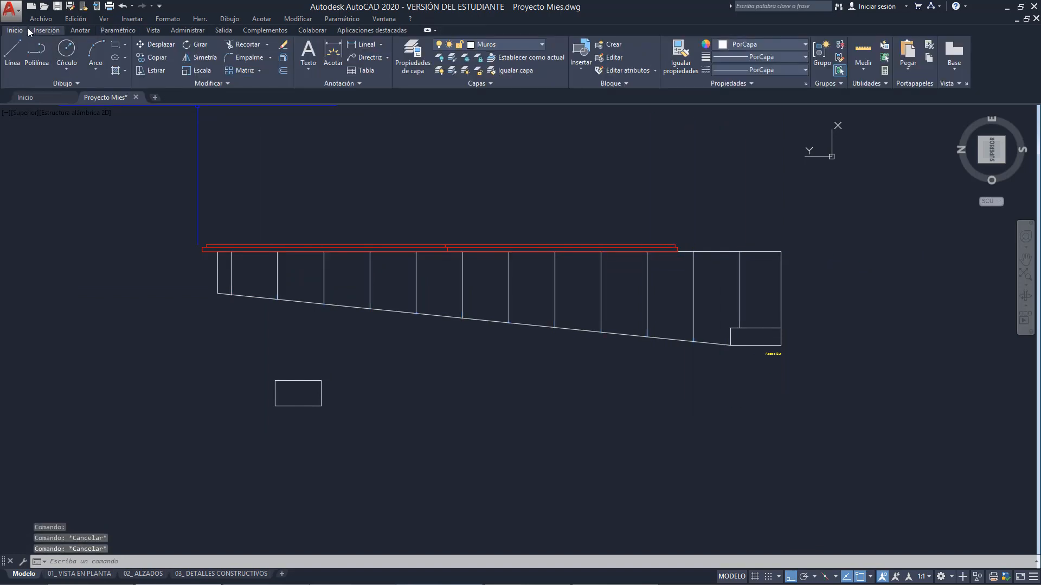
Add a second hatch over the same south wall outline.
left_click(117, 73)
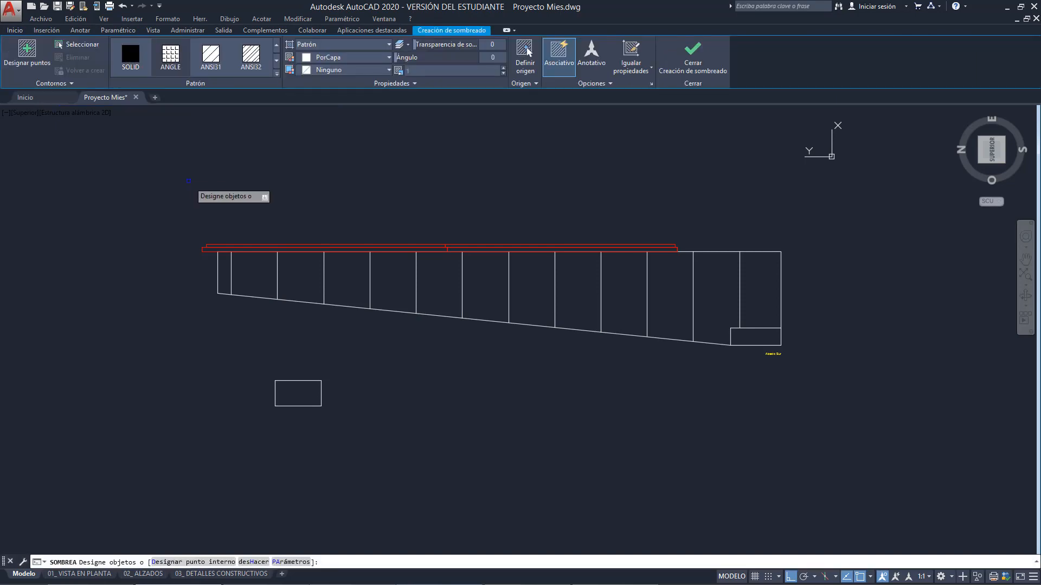
left_click(251, 285)
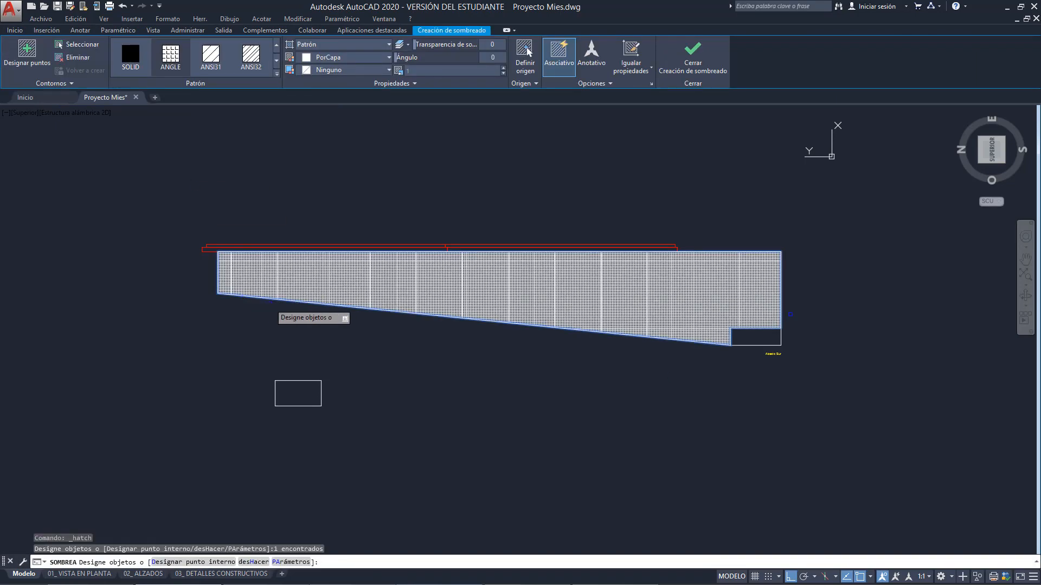
right_click(723, 316)
left_click(730, 321)
left_click(708, 298)
key("Escape")
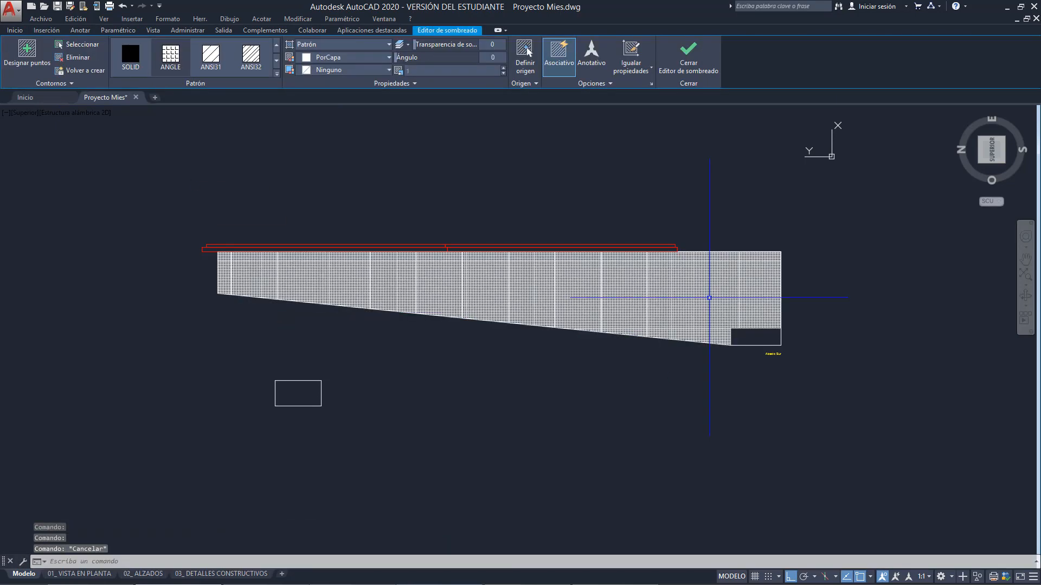
Change the second wall hatch to the user-defined type with angle 90, spacing its lines at the 110 panel height.
left_click(706, 293)
right_click(706, 292)
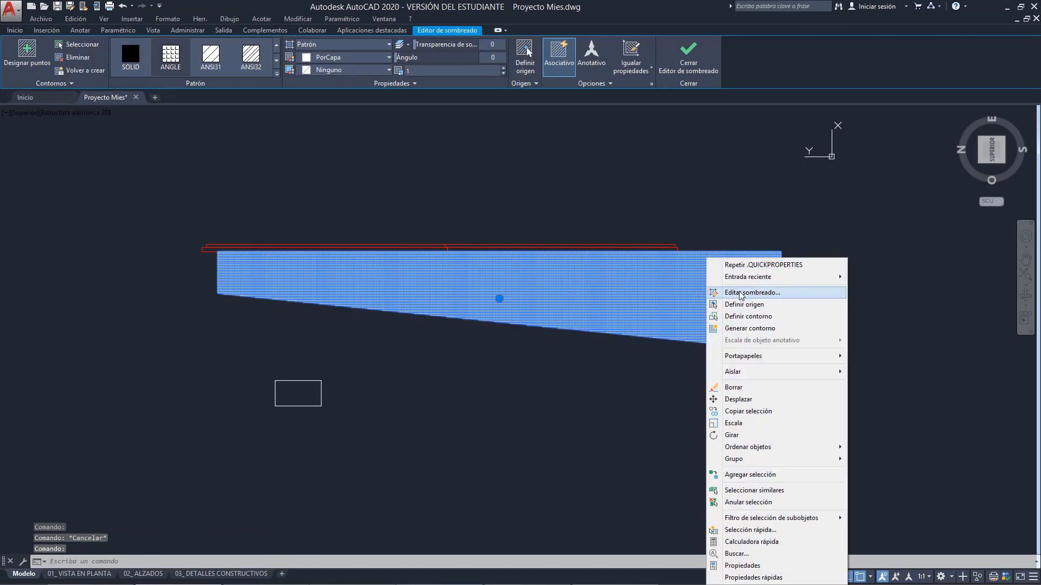
left_click(749, 293)
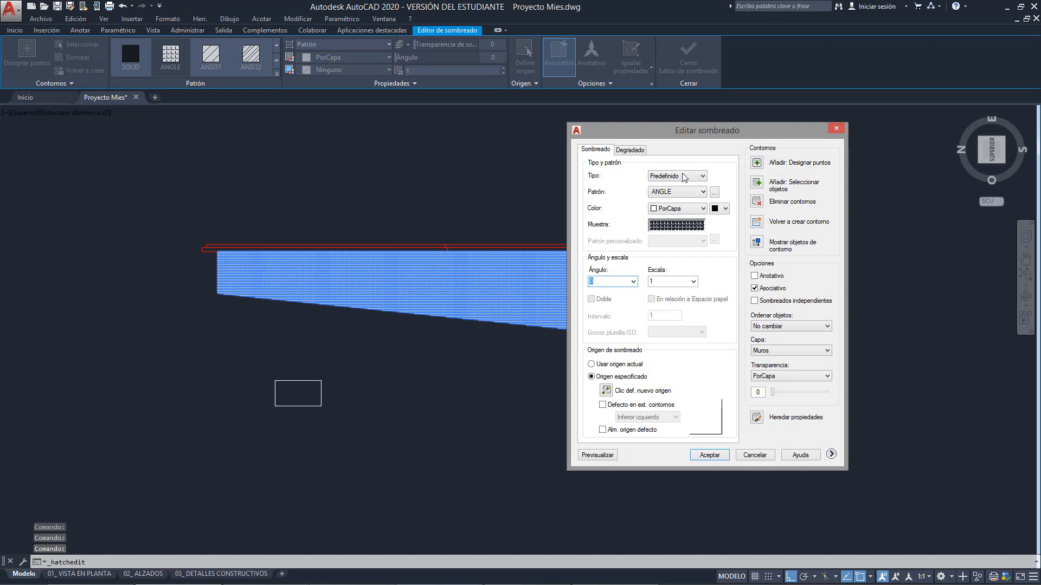
left_click(684, 177)
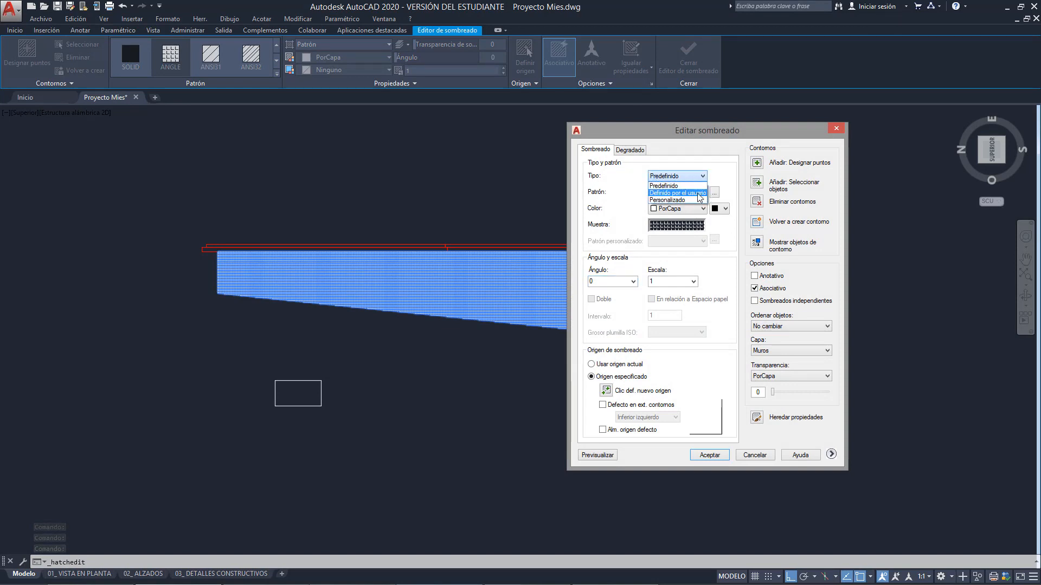
left_click(699, 193)
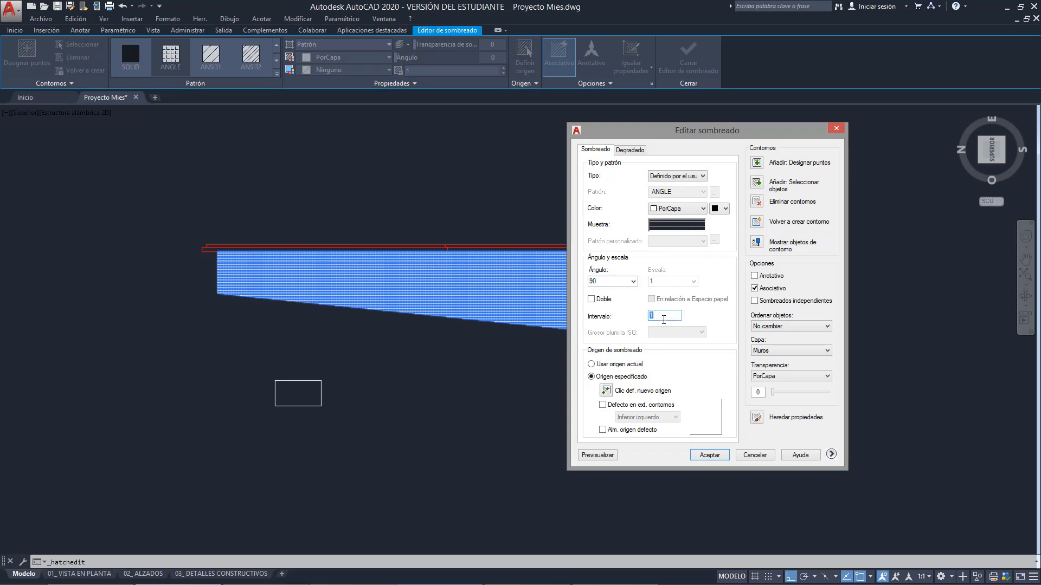
left_click(707, 454)
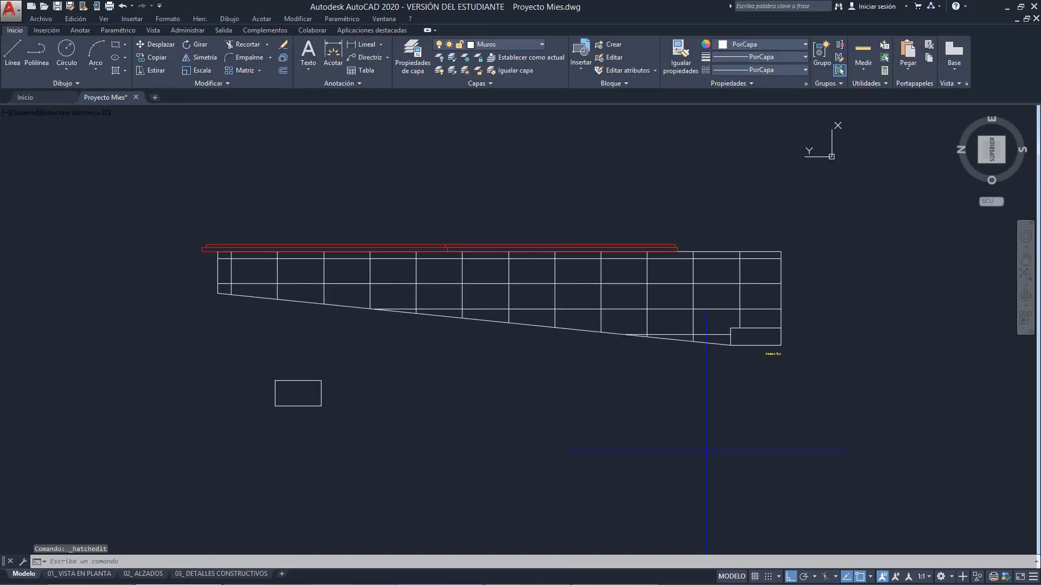
Assign both cladding hatches of the south wall to the Pavimentos layer.
left_click(553, 274)
key("Escape")
left_click(707, 307)
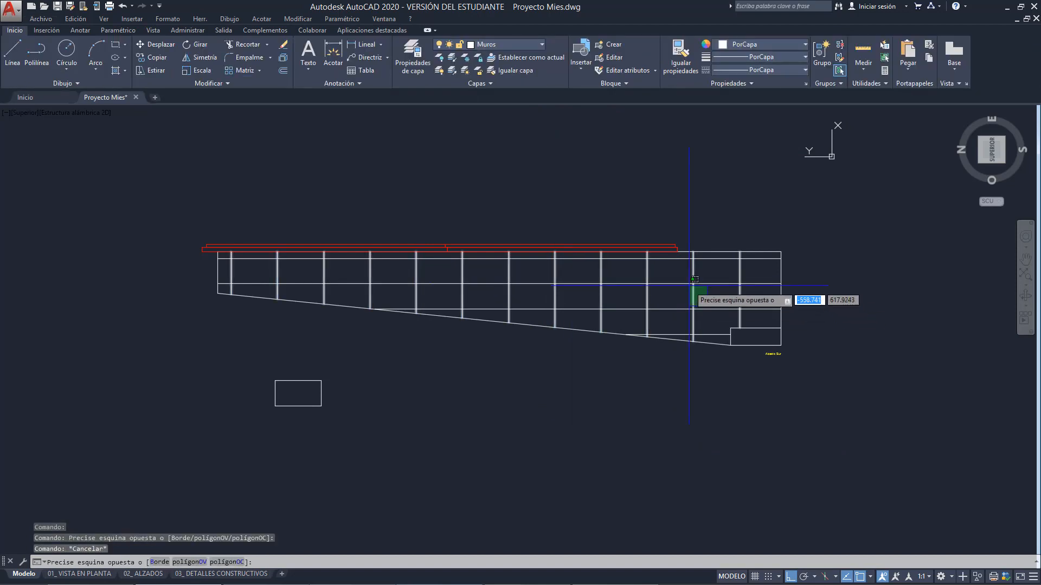
key("Escape")
scroll(688, 284, "up", 2)
left_click(699, 319)
left_click(587, 272)
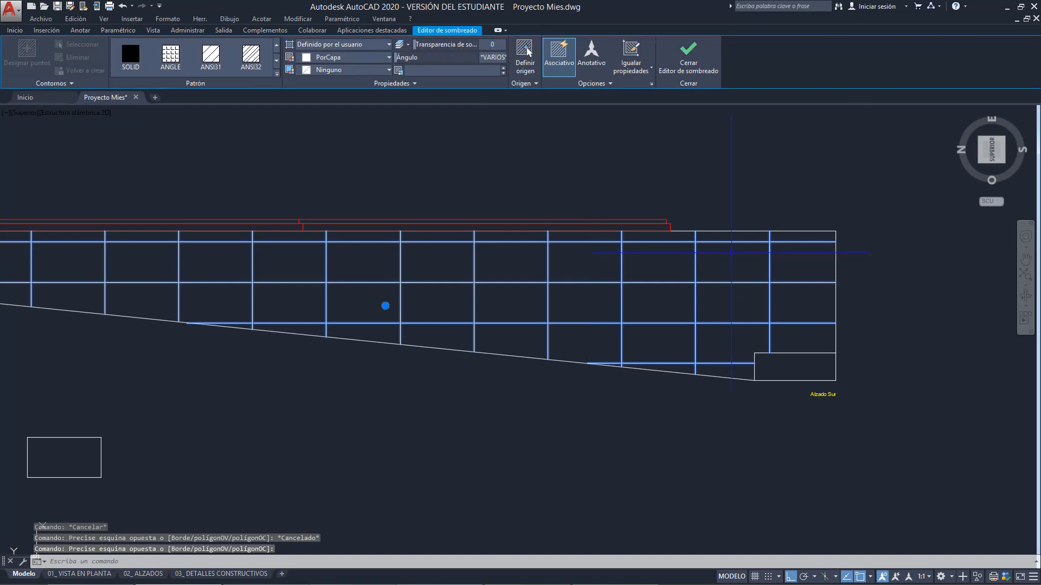
left_click(21, 31)
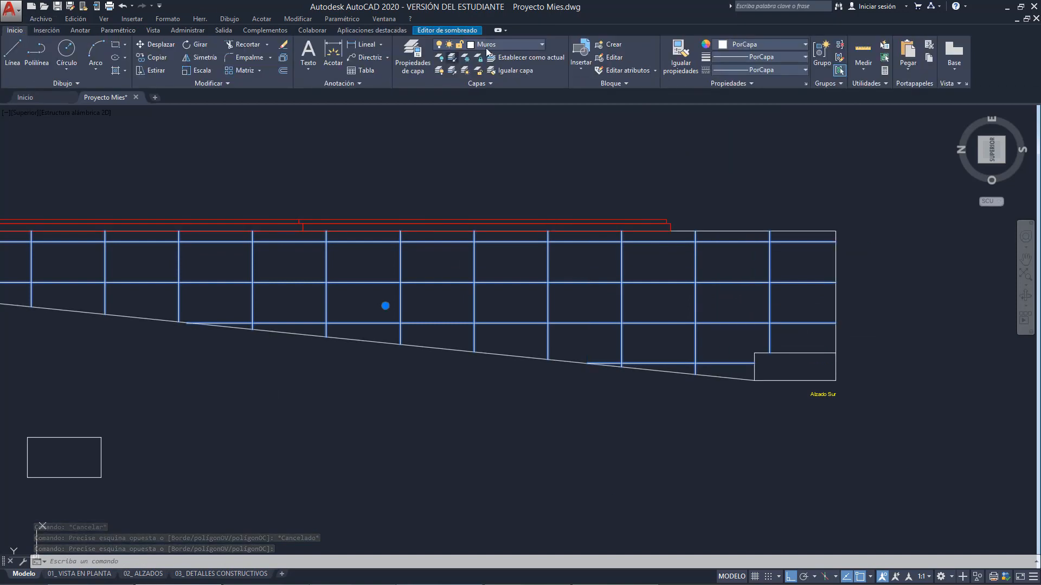
left_click(496, 47)
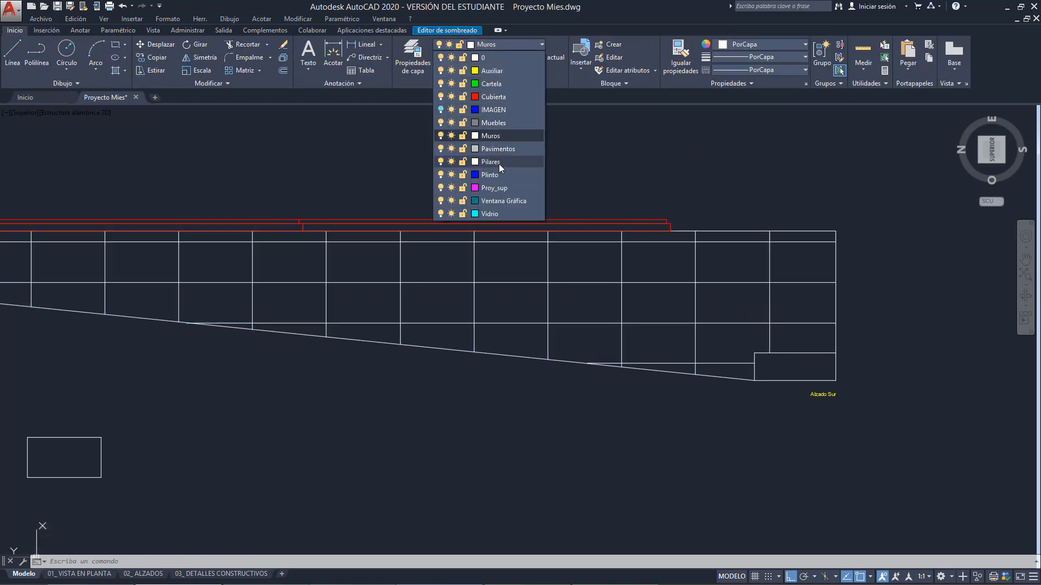
left_click(489, 149)
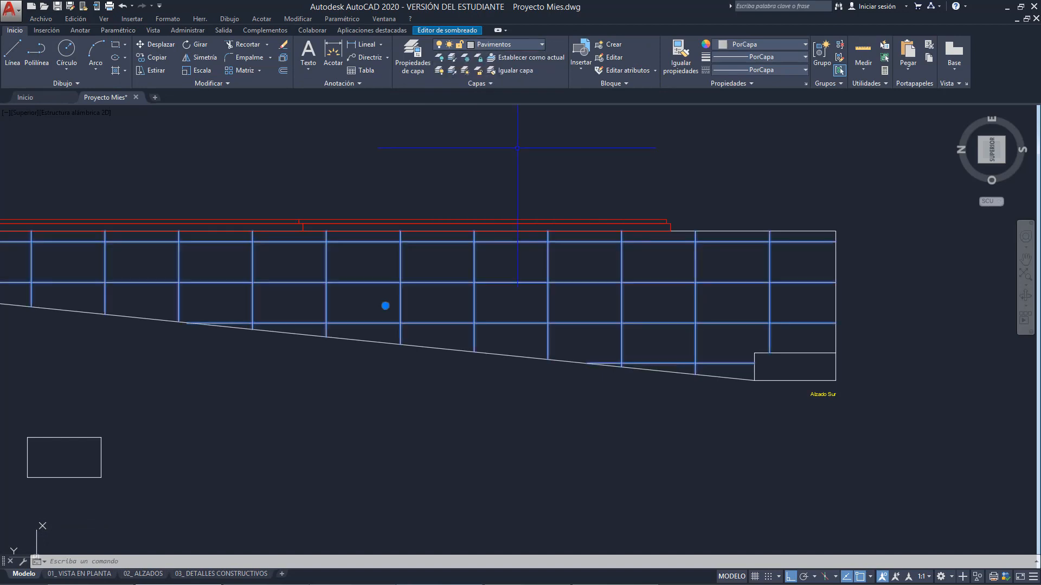
key("Escape")
Delete the loose panel rectangle below the south elevation.
scroll(590, 402, "down", 2)
scroll(645, 387, "up", 2)
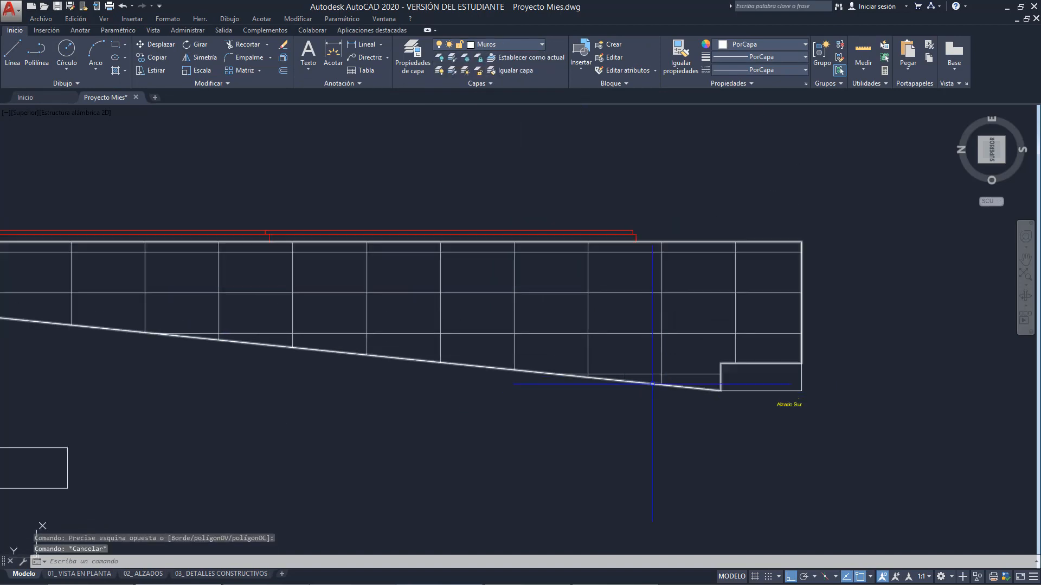
scroll(757, 403, "down", 2)
middle_click_drag(750, 405, 685, 395)
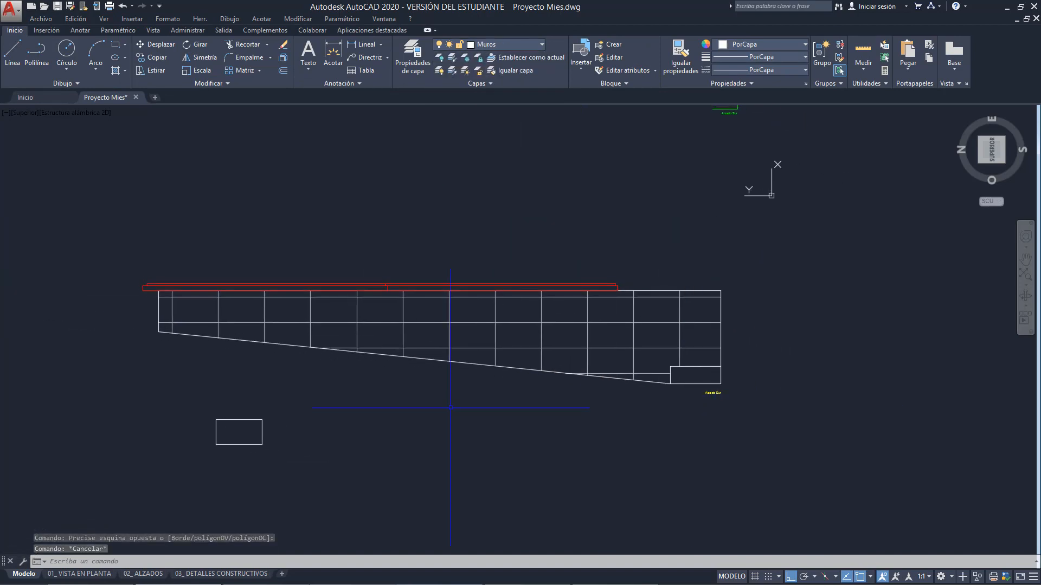
left_click(330, 482)
left_click(163, 382)
key("Delete")
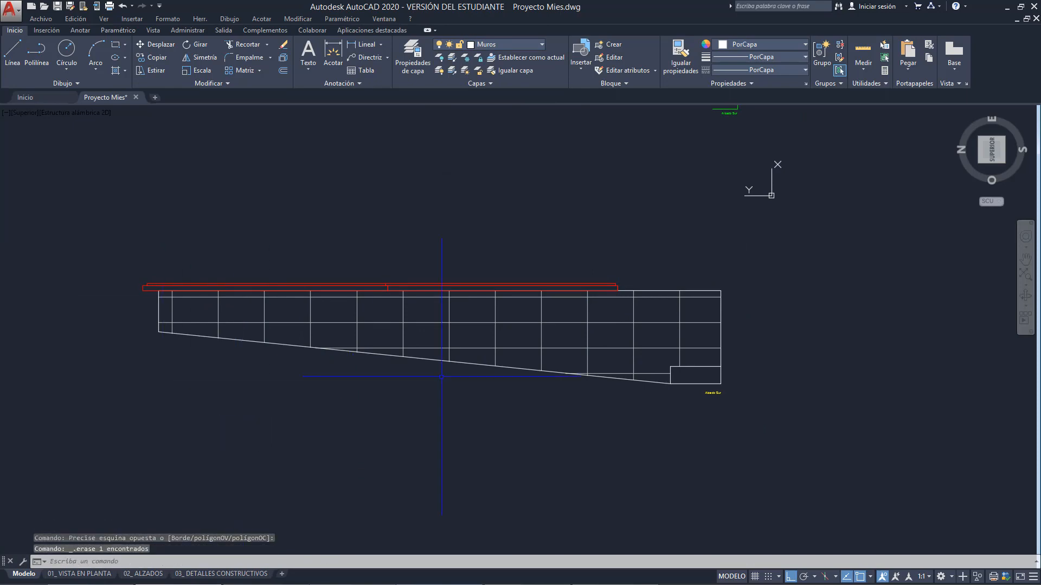
Place the drawing beside the reference image and examine the plinth end of the south elevation in both.
scroll(714, 383, "up", 3)
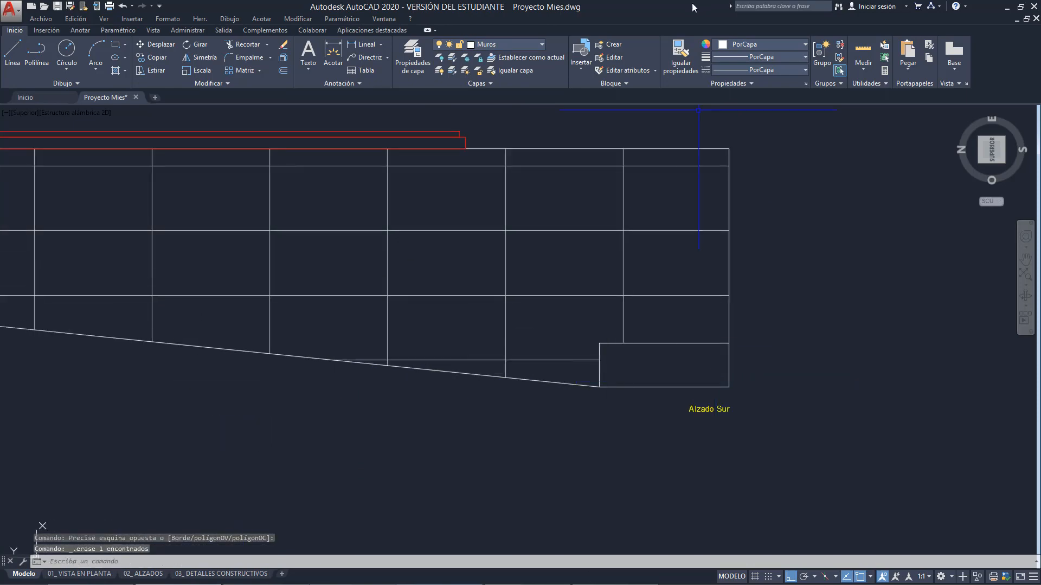
left_click_drag(666, 9, 737, 12)
left_click_drag(1, 85, 1, 86)
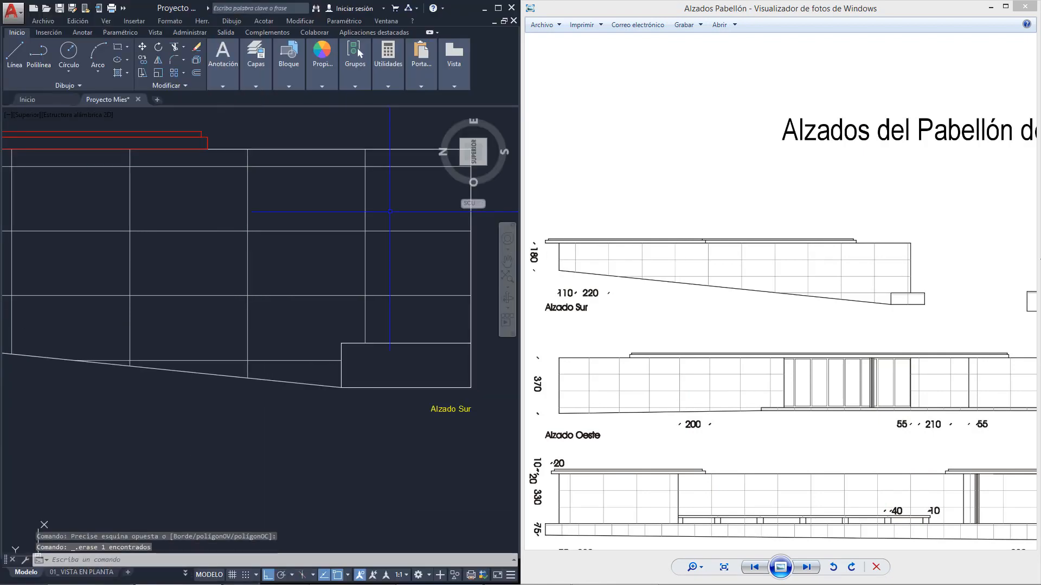
scroll(922, 304, "up", 5)
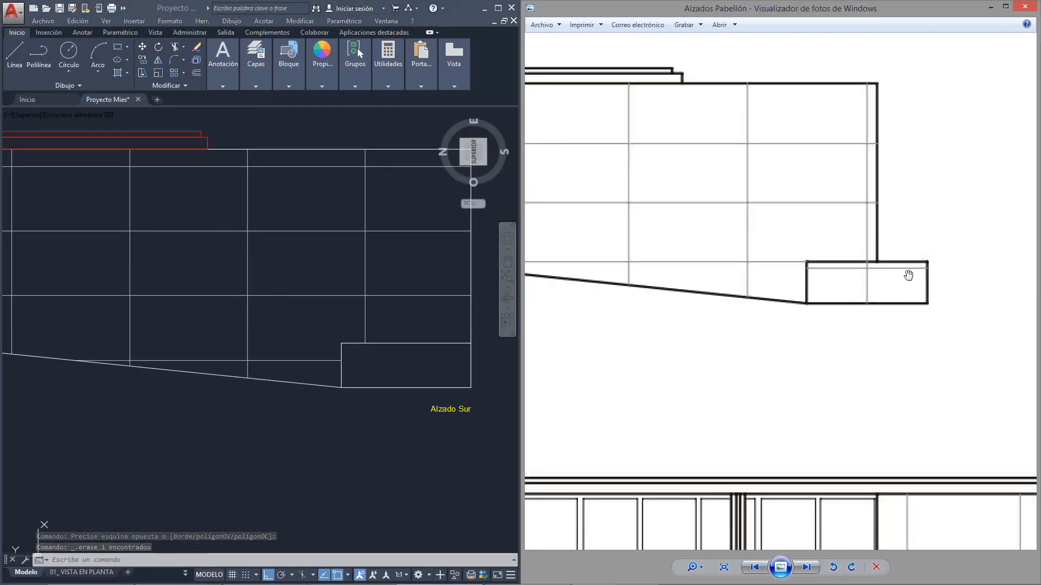
Compare the plinth end and the overall south elevation with the reference elevations, including its position relative to the floor plan.
left_click(302, 455)
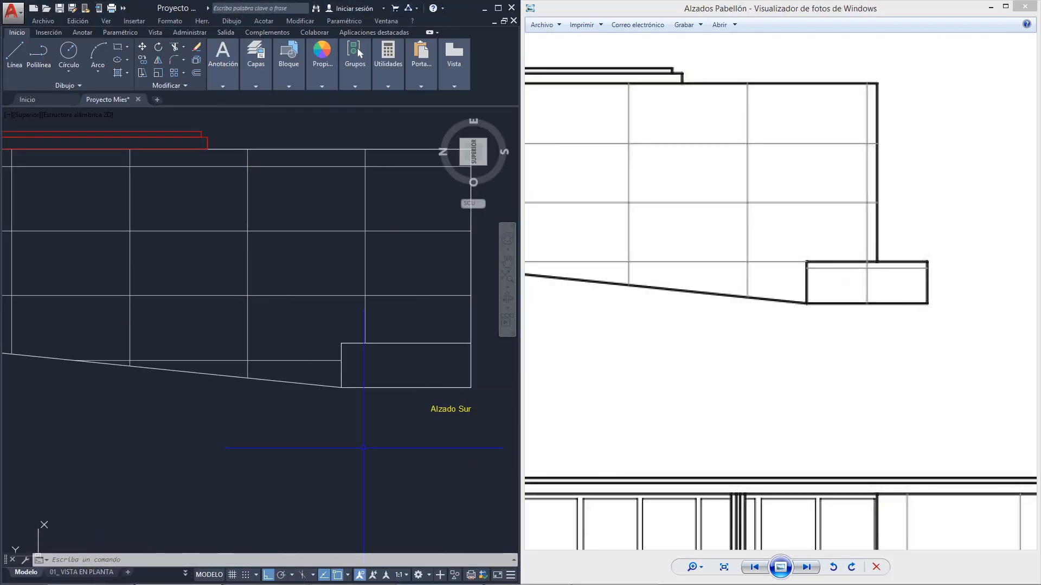
key("Escape")
left_click(470, 366)
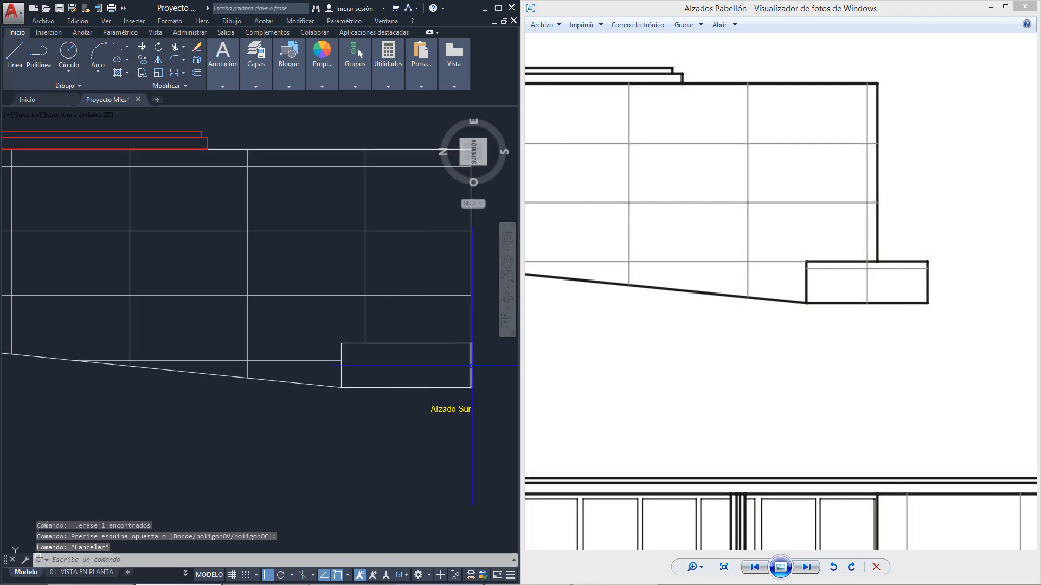
key("Escape")
scroll(387, 305, "up", 4)
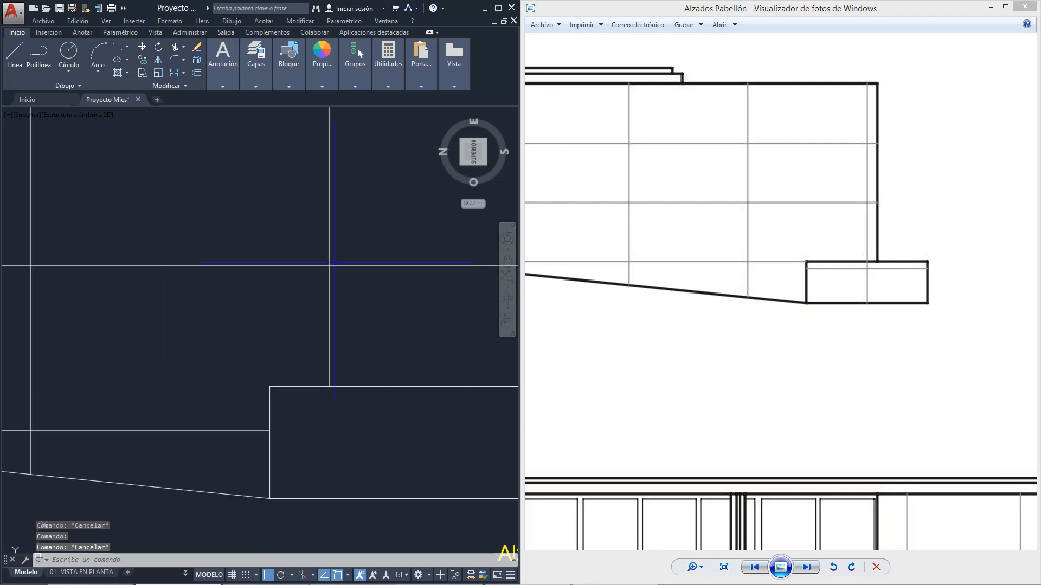
scroll(363, 279, "down", 2)
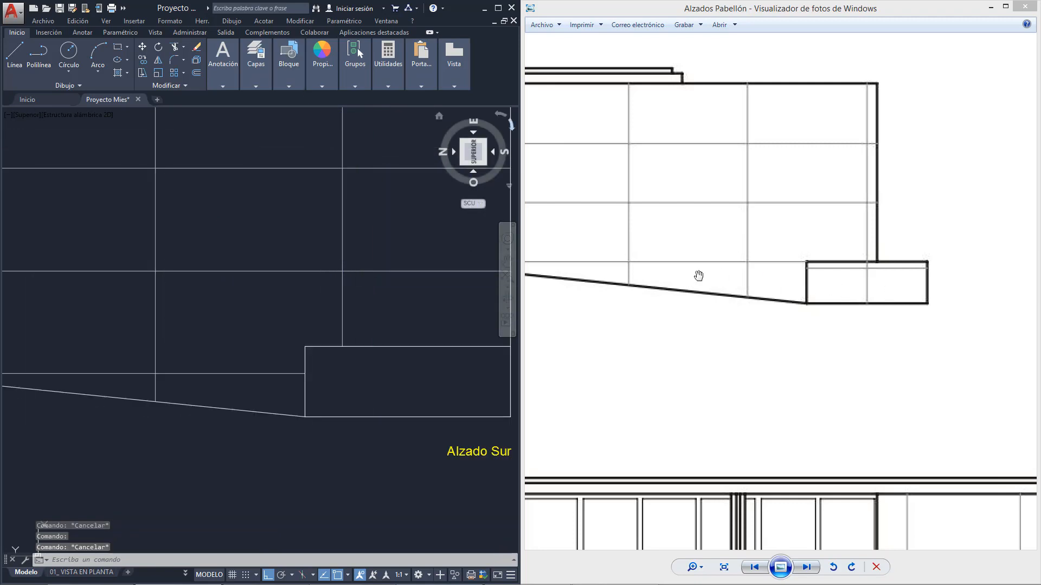
scroll(357, 363, "down", 5)
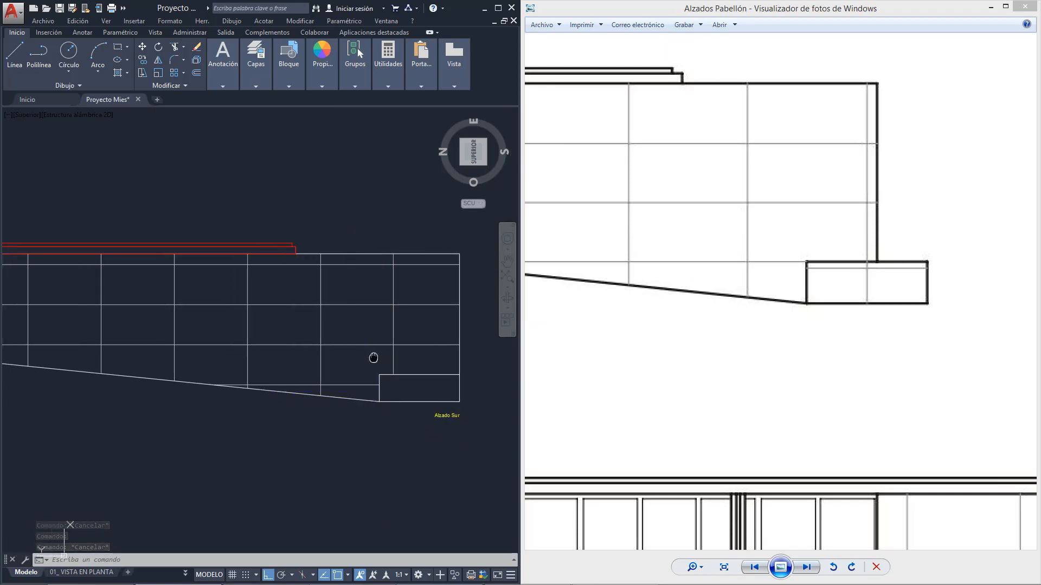
scroll(763, 277, "down", 3)
scroll(763, 276, "down", 3)
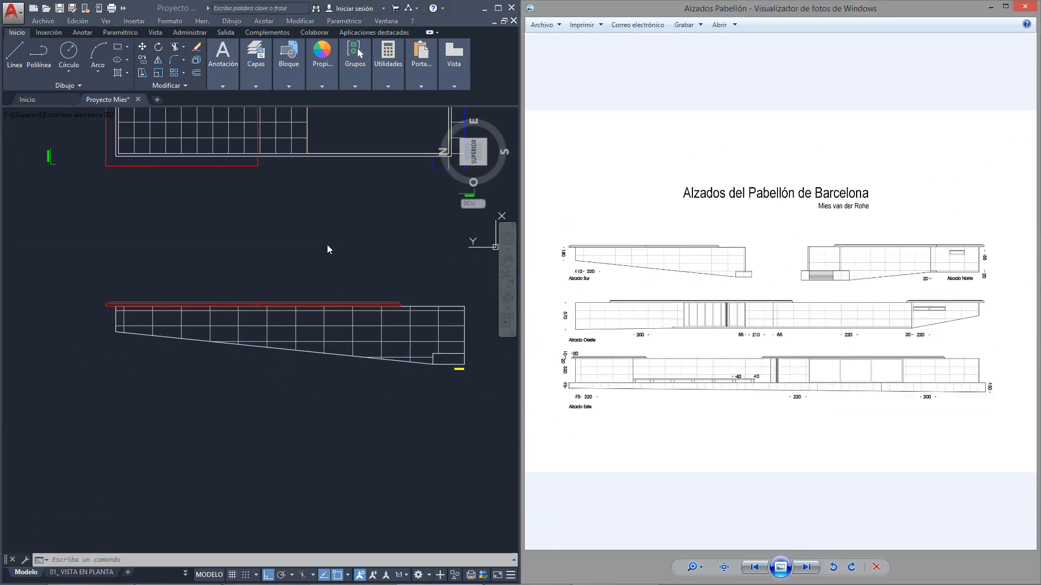
key("Escape")
key("Escape")
scroll(298, 393, "down", 4)
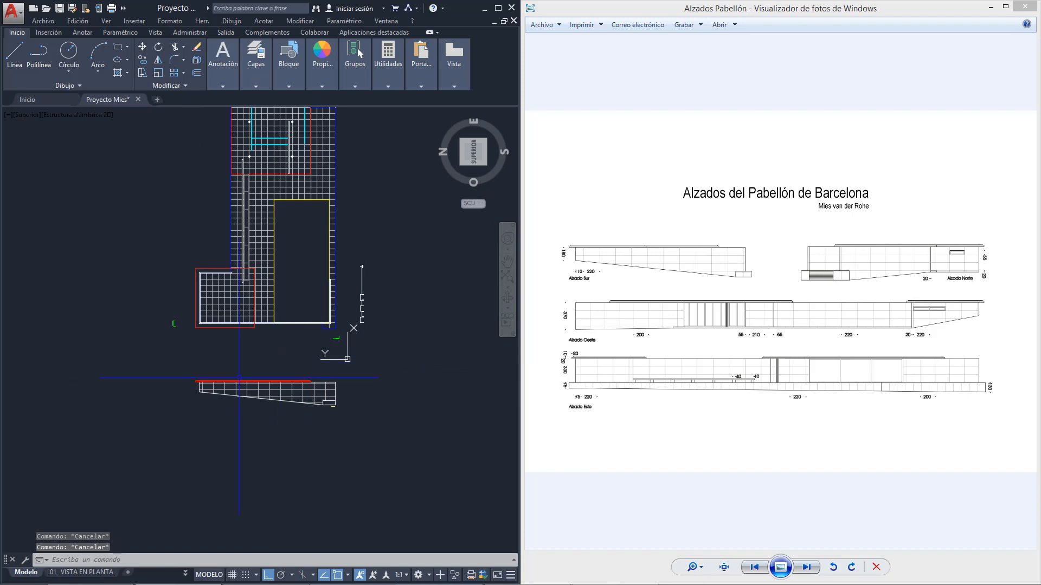
middle_click_drag(372, 341, 377, 380)
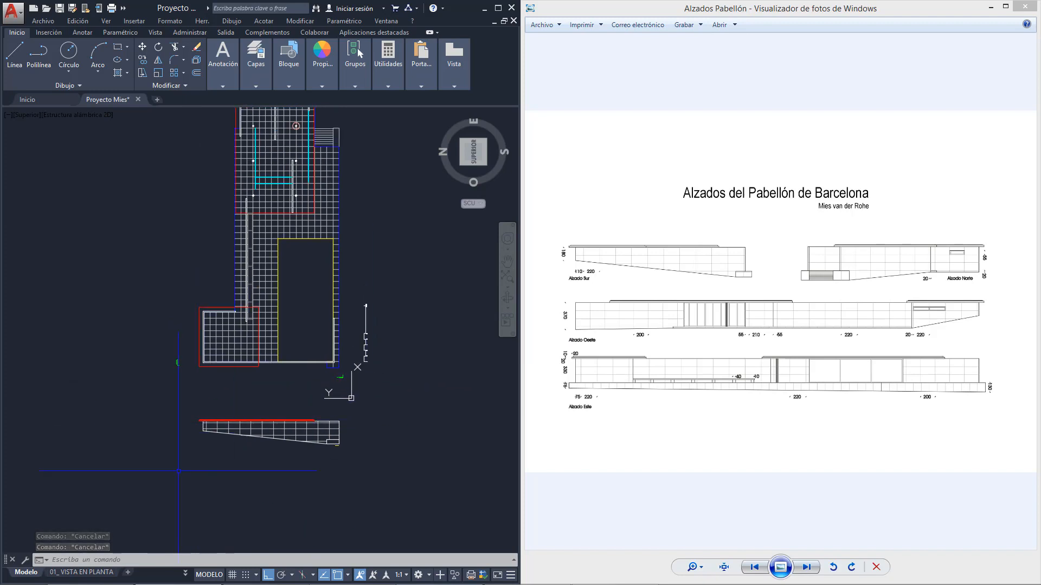
Review the plan viewport on the 01_VISTA EN PLANTA layout, return to model space and save the drawing.
left_click(99, 575)
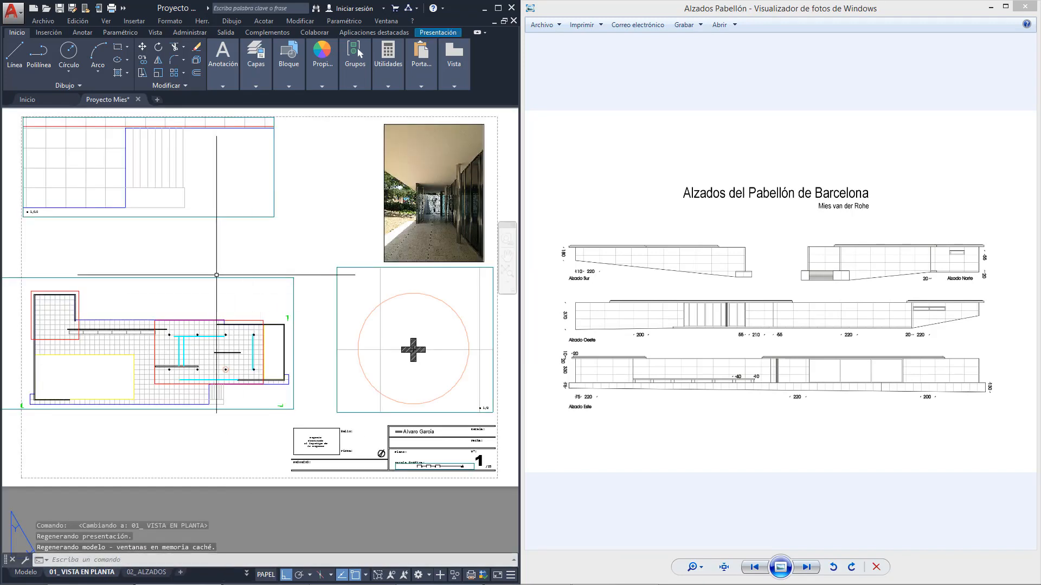
scroll(278, 357, "up", 3)
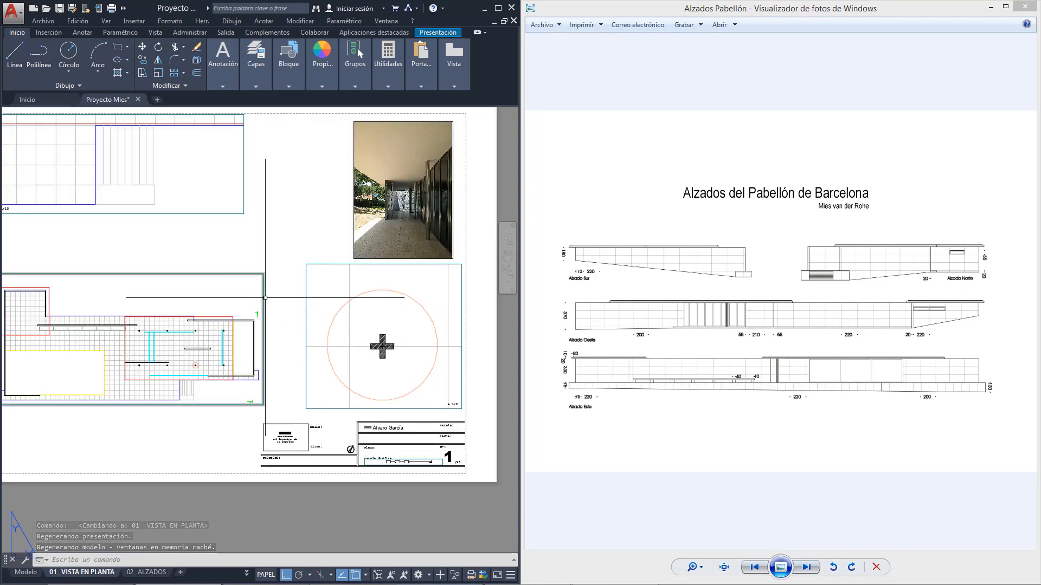
middle_click_drag(124, 296, 190, 283)
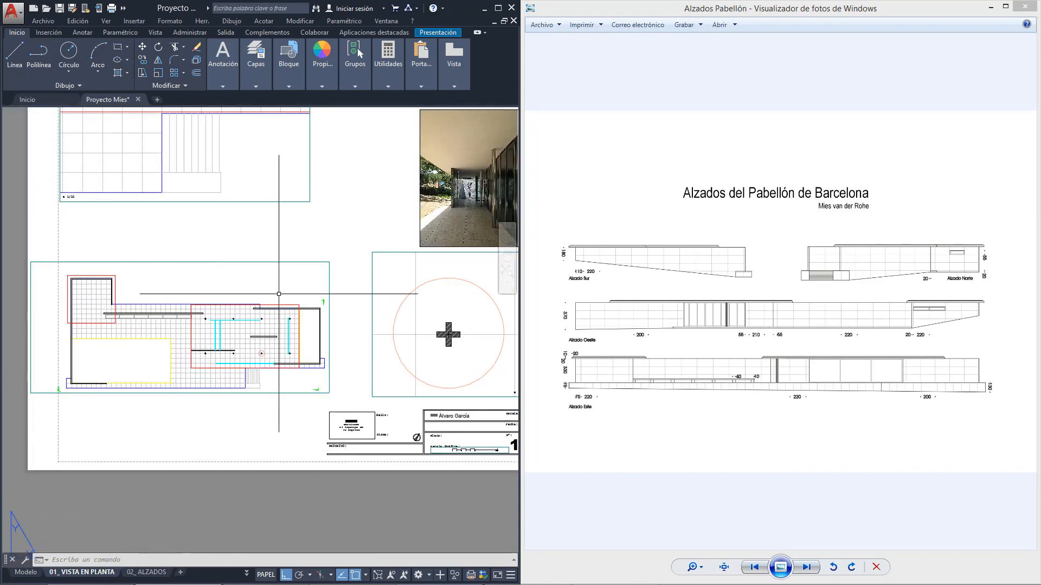
left_click(35, 576)
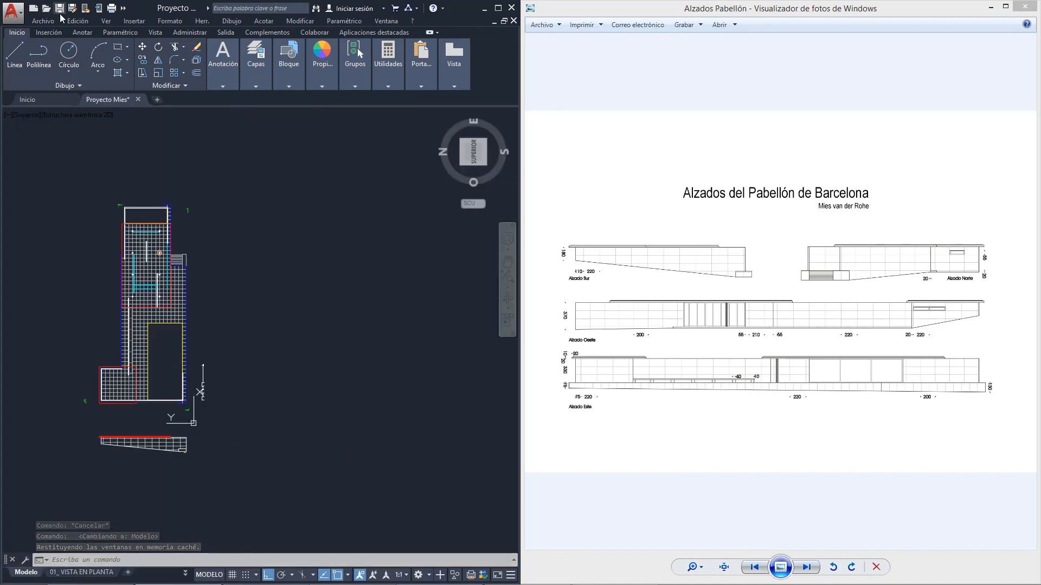
key("ctrl+s")
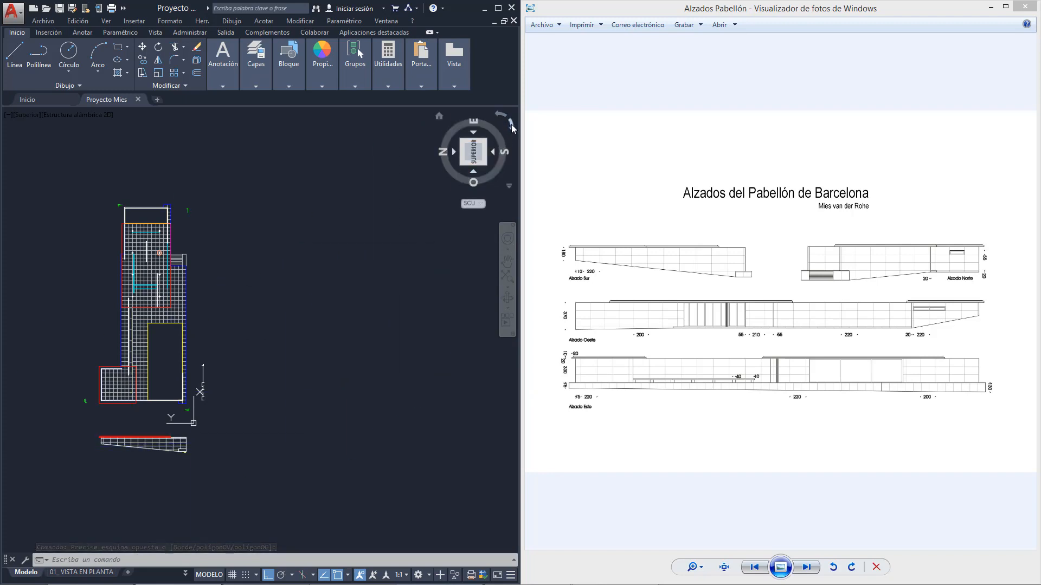
Rotate the top view of model space a quarter turn so that north points up and the floor plan lies horizontally.
left_click(512, 124)
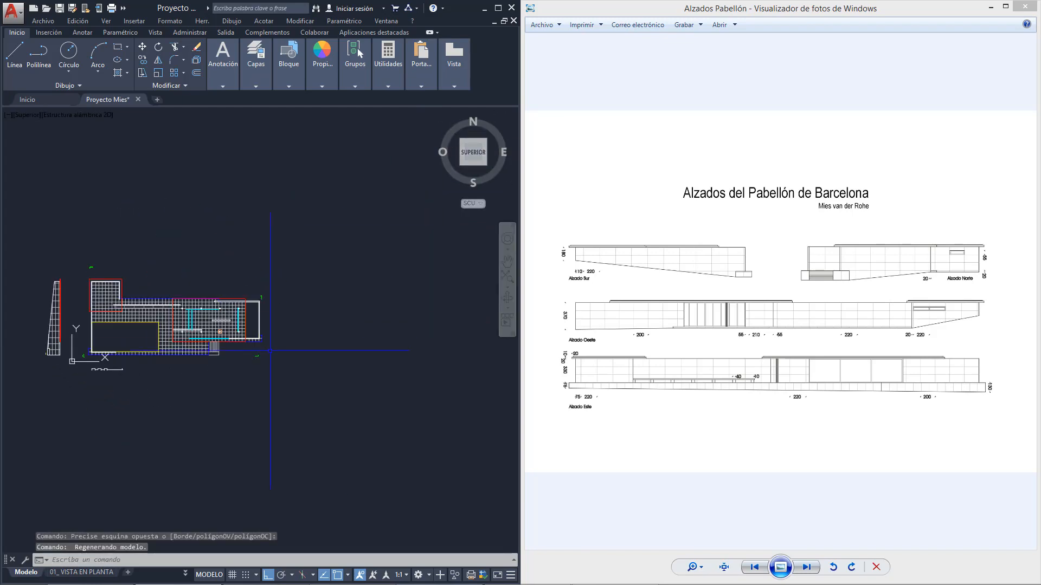
scroll(278, 348, "up", 4)
middle_click_drag(233, 349, 338, 331)
scroll(338, 331, "down", 2)
scroll(119, 312, "up", 2)
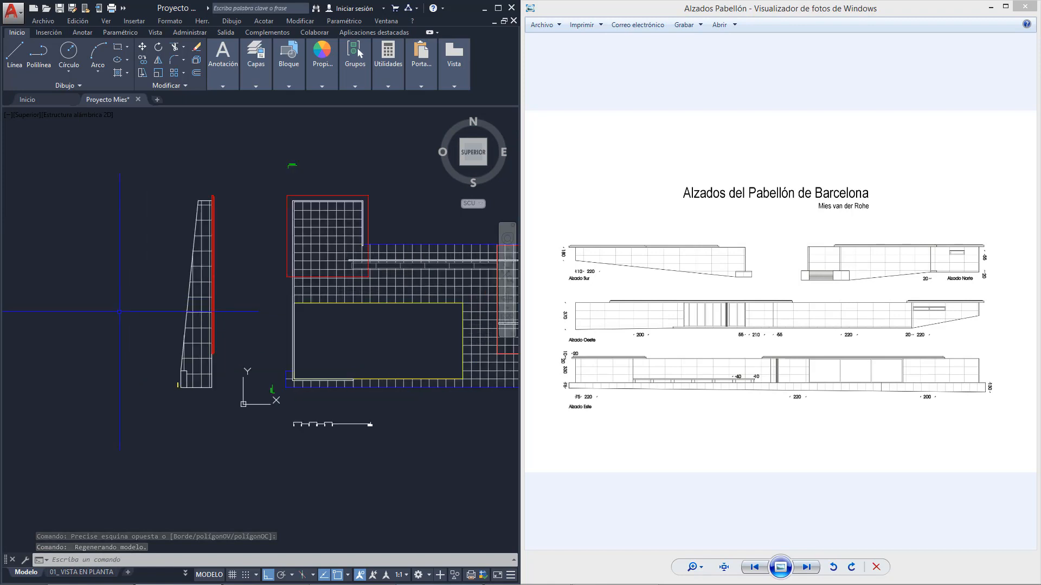
Move the complete south elevation straight down by about 5740 units, clear of the floor plan.
left_click(92, 141)
left_click(220, 428)
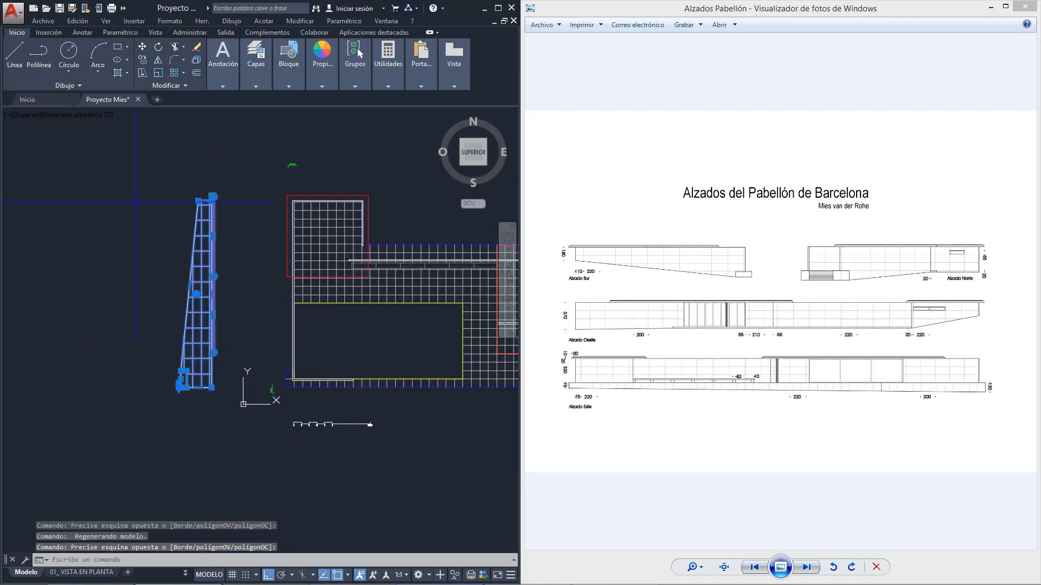
left_click(142, 47)
scroll(280, 137, "down", 3)
left_click(224, 182)
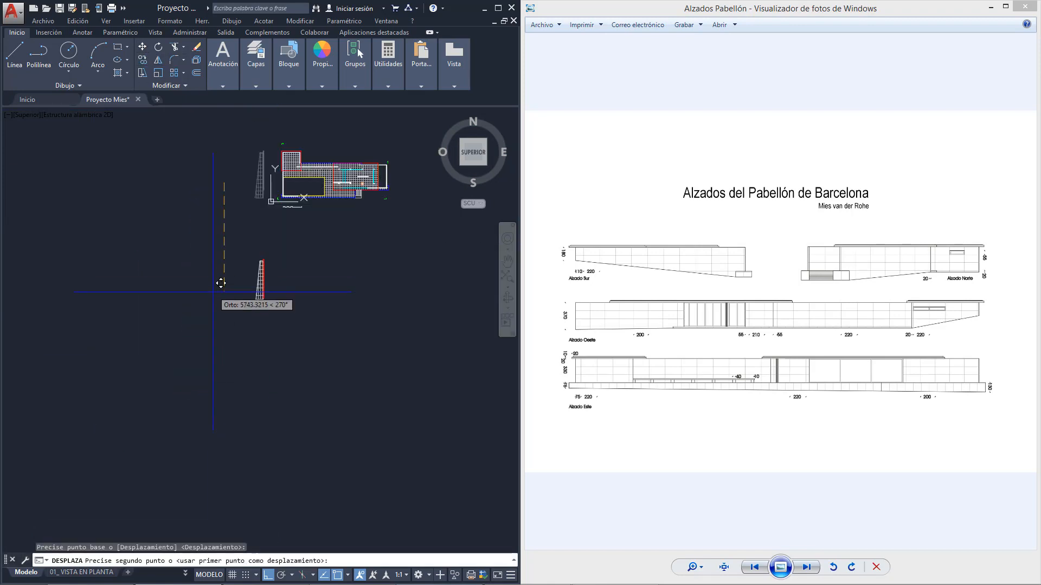
left_click(213, 293)
Rotate the complete south elevation 90 degrees counterclockwise so it lies horizontally with the roof on top.
scroll(244, 308, "up", 2)
left_click(217, 198)
left_click(310, 339)
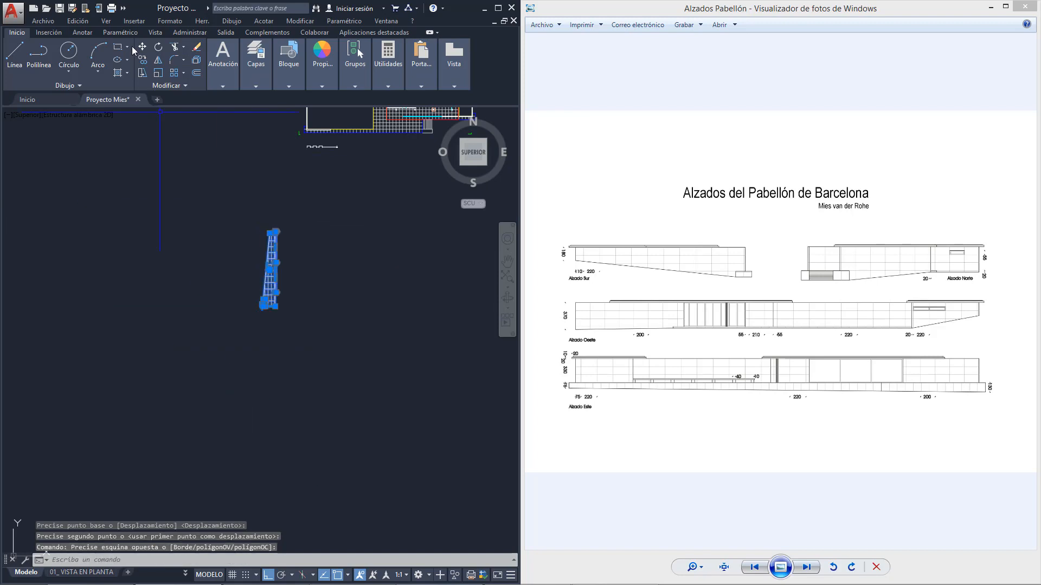
left_click(159, 52)
left_click(270, 303)
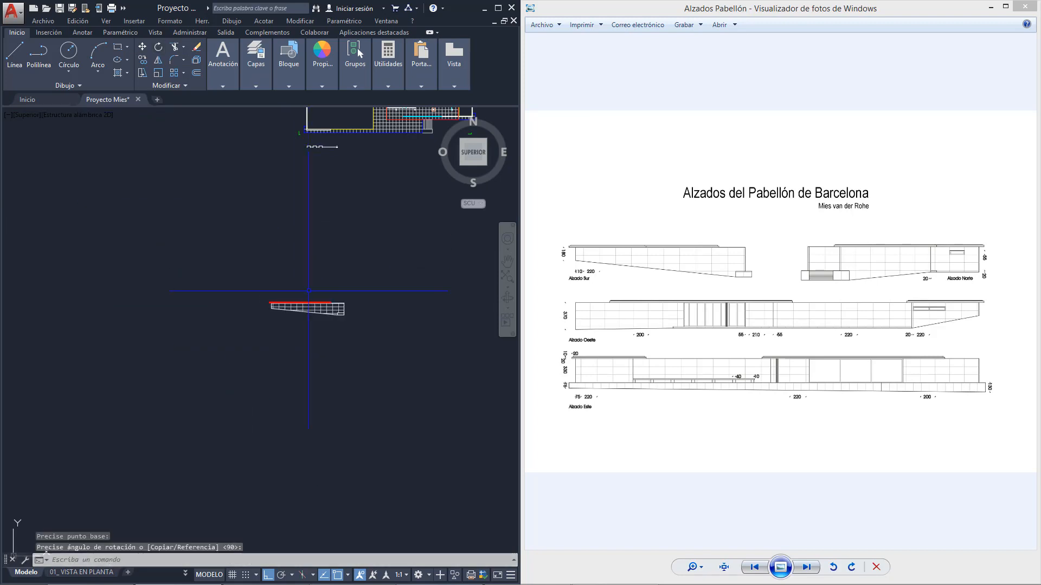
scroll(346, 302, "up", 5)
scroll(278, 304, "down", 2)
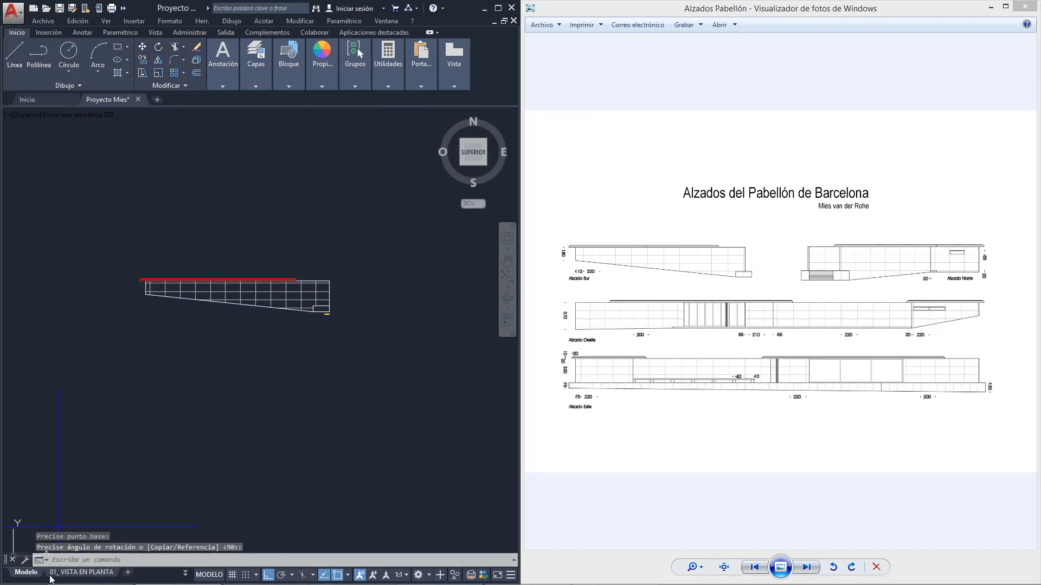
Check how the rotated south elevation appears inside the plan viewport of 01_VISTA EN PLANTA, restore the viewport and return to model space.
left_click(82, 572)
double_click(239, 309)
middle_click_drag(241, 330, 375, 308)
scroll(147, 324, "down", 2)
scroll(191, 316, "down", 4)
middle_click_drag(229, 355, 228, 277)
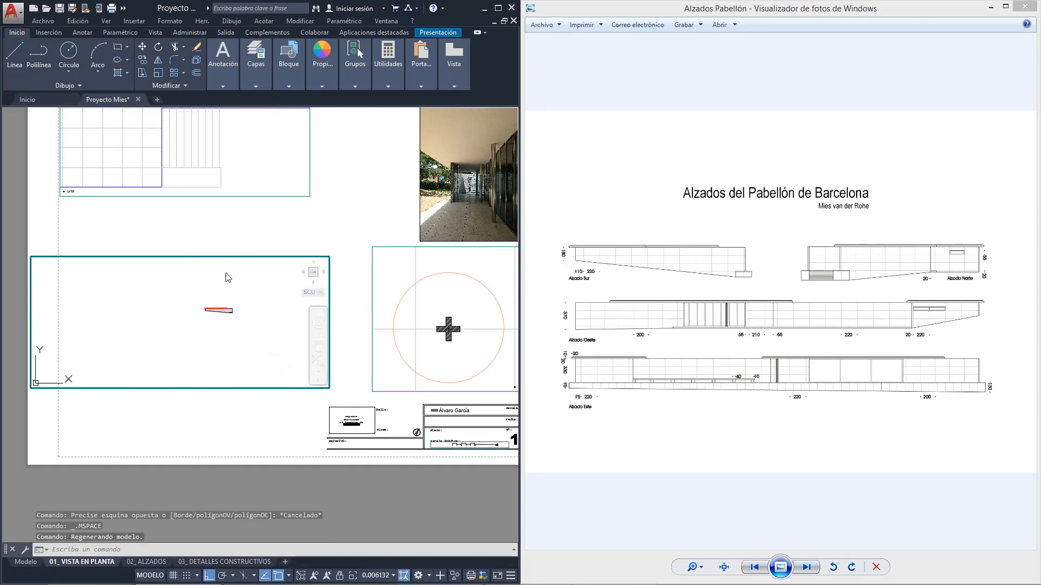
scroll(276, 329, "up", 6)
mouse_move(276, 331)
middle_mouse_down()
mouse_move(276, 359)
mouse_move(276, 339)
middle_mouse_up()
key("Escape")
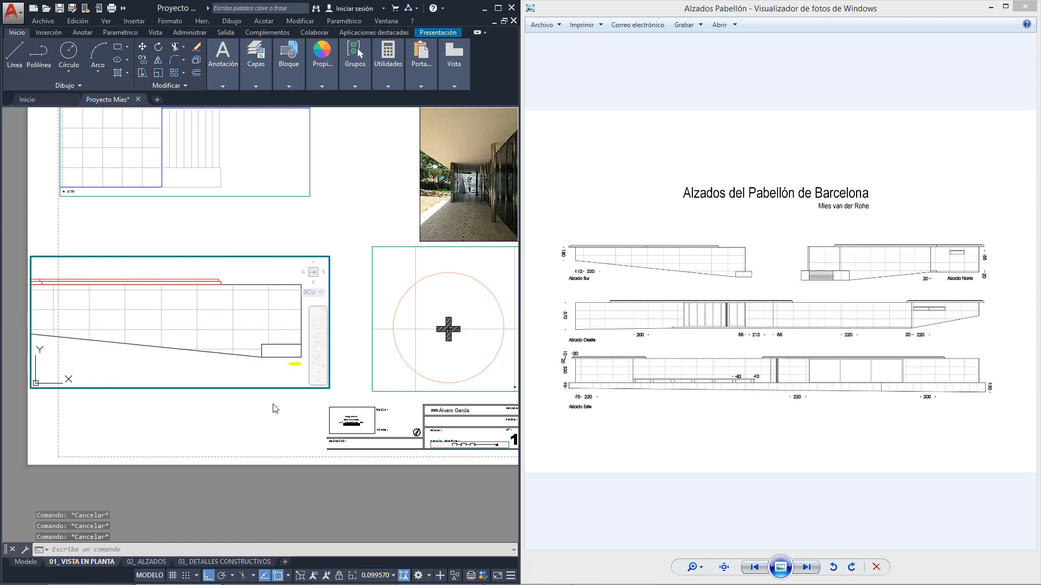
double_click(275, 409)
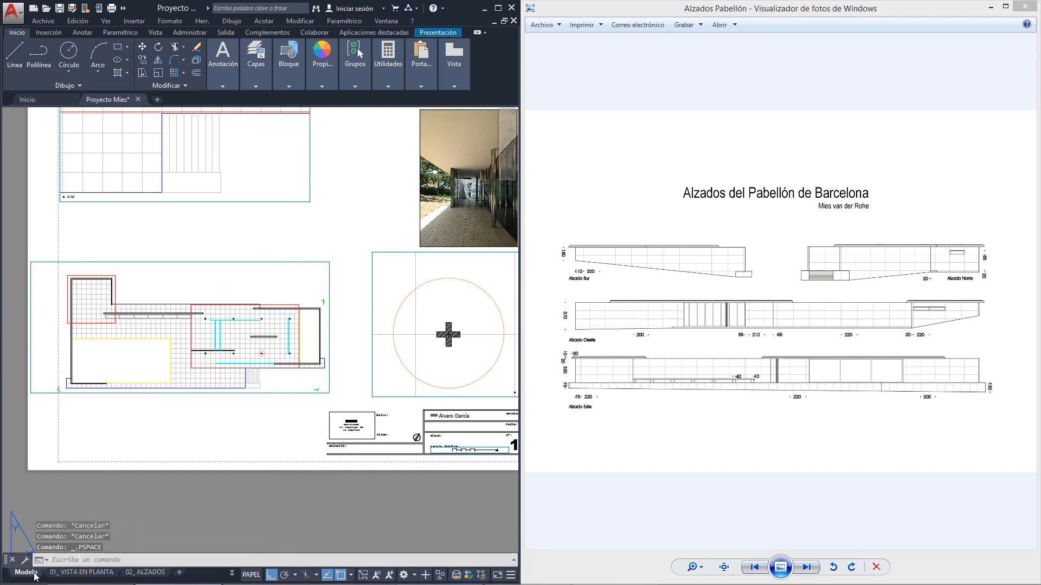
left_click(25, 572)
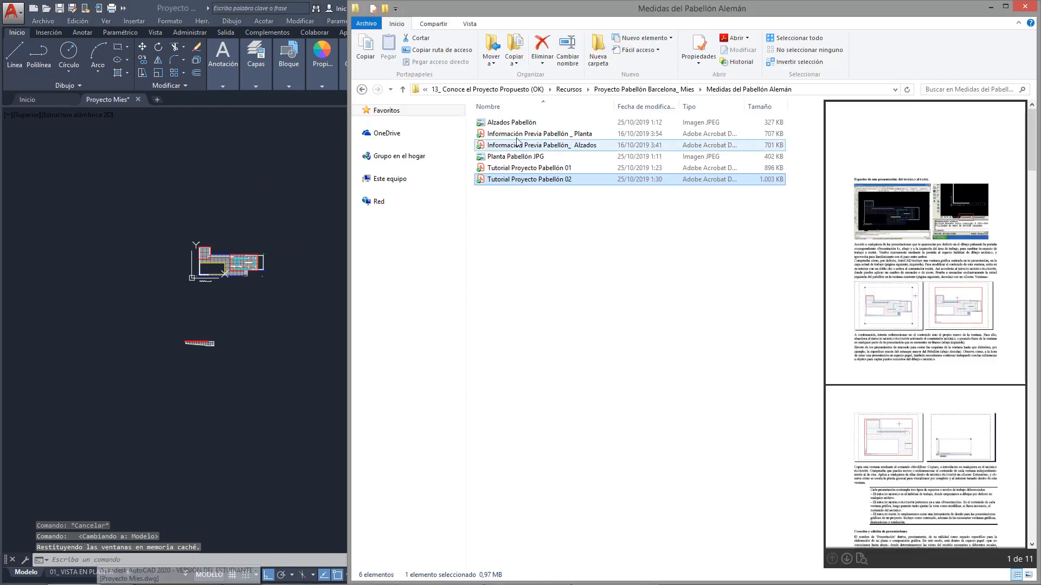
Insert the Alzados Pabellón image from the Medidas del Pabellón Alemán folder in File Explorer, placing its corner east of the south elevation.
left_click(512, 123)
scroll(554, 133, "down", 1, "ctrl")
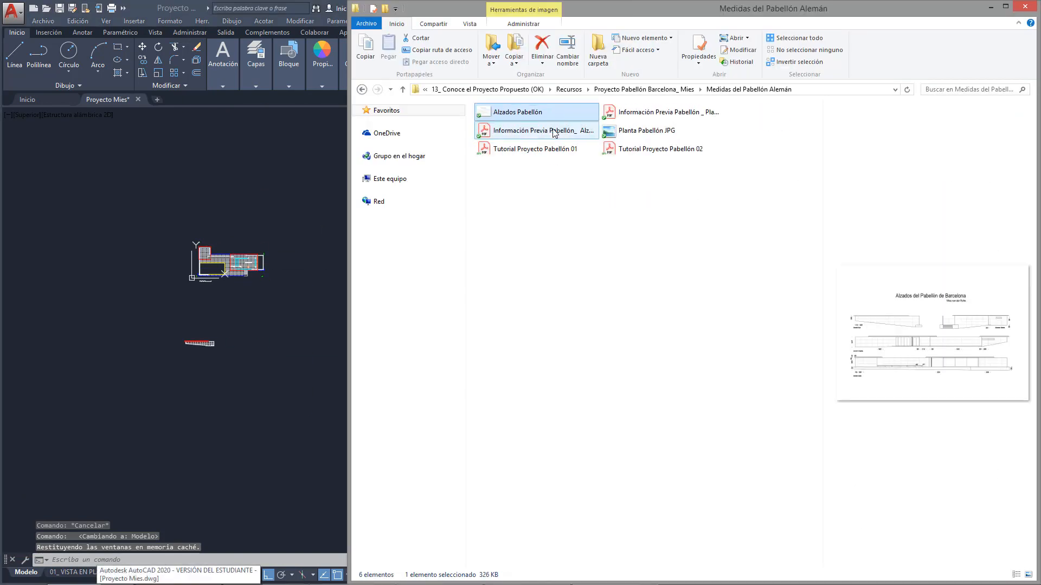
scroll(554, 132, "up", 4, "ctrl")
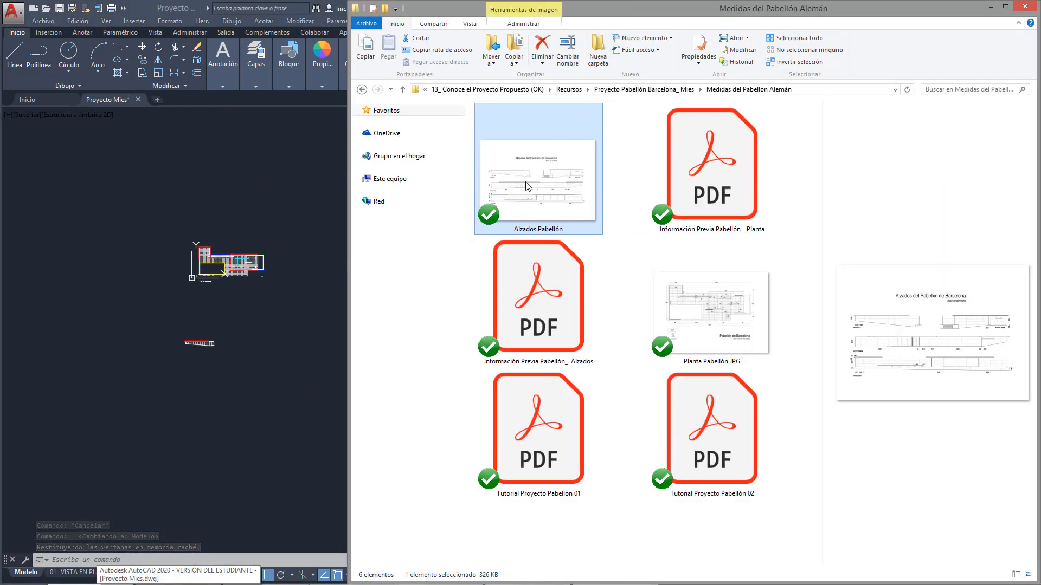
left_click_drag(533, 186, 281, 353)
left_click(282, 353)
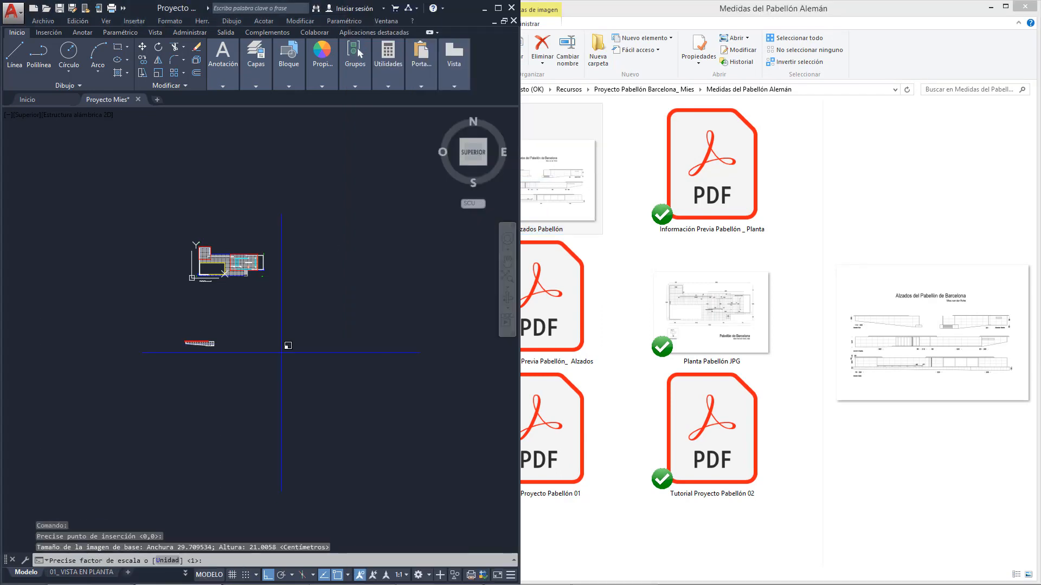
Scale the inserted image by eye to slightly more than the floor plan's length, keeping it horizontal.
scroll(295, 341, "up", 2)
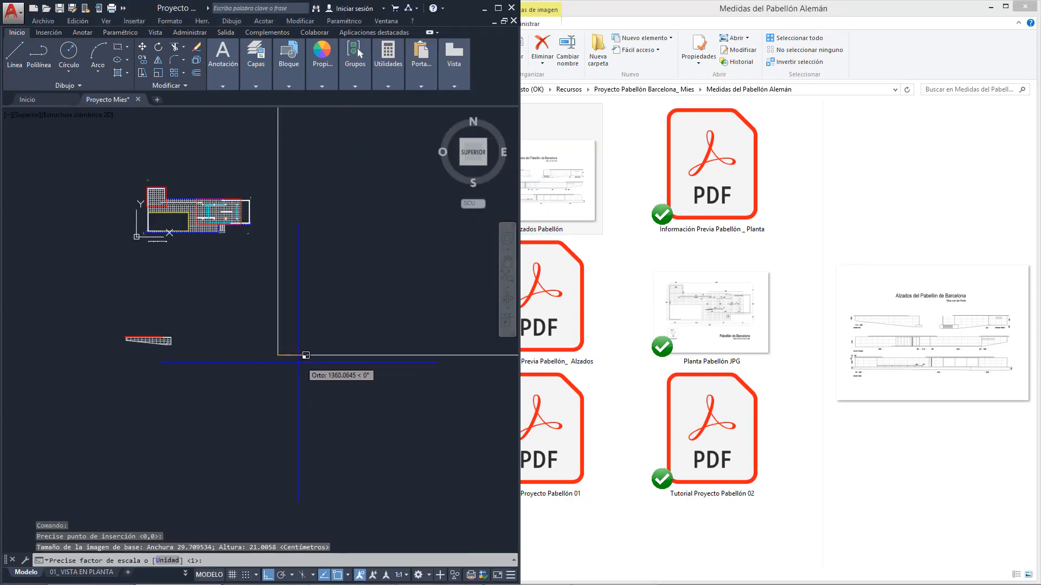
scroll(295, 342, "up", 2)
left_click(435, 211)
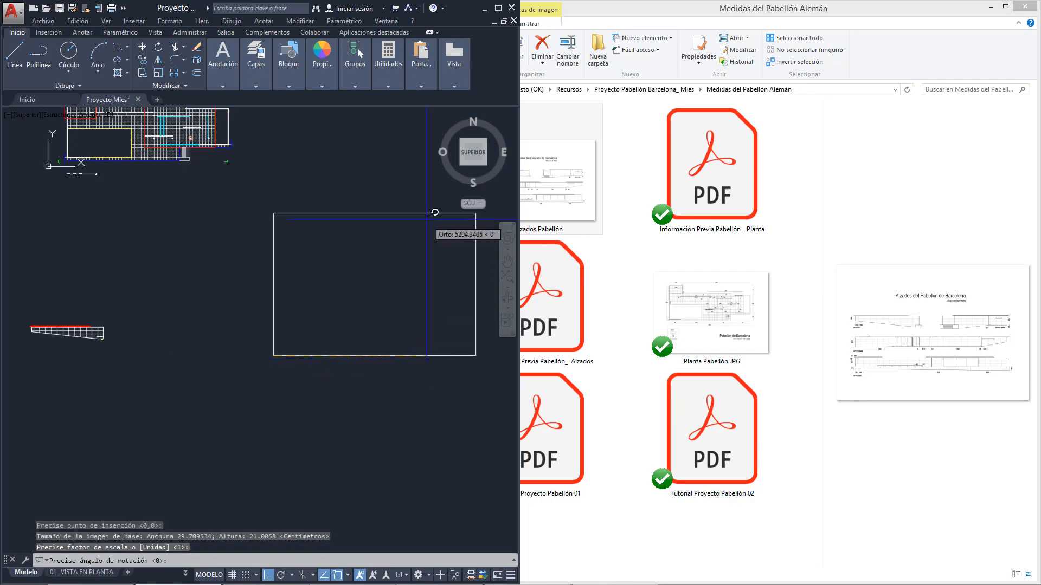
left_click(422, 291)
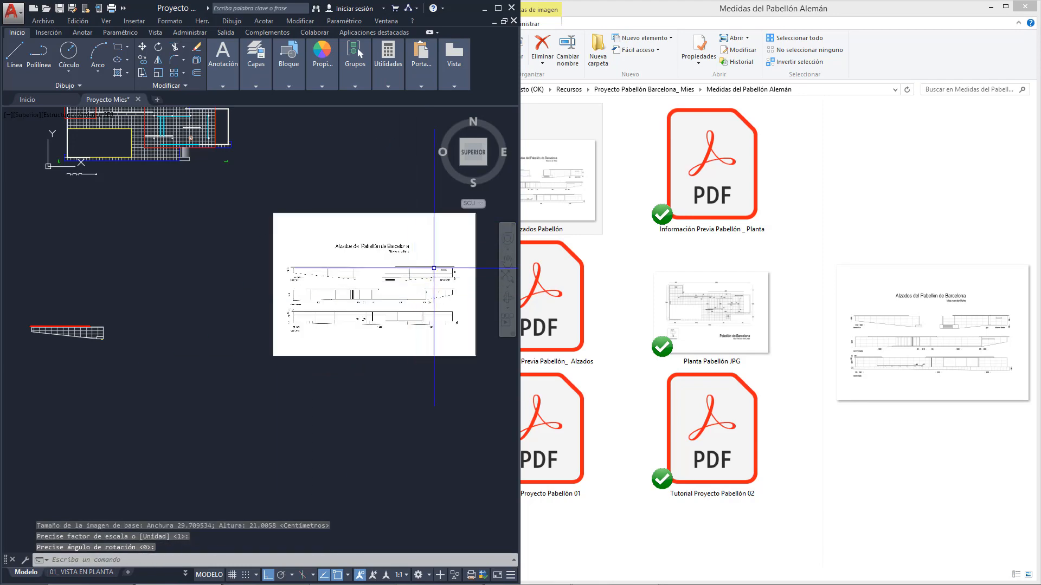
Maximize the drawing window and examine the four elevations in the inserted reference image.
left_click(498, 7)
scroll(636, 269, "up", 4)
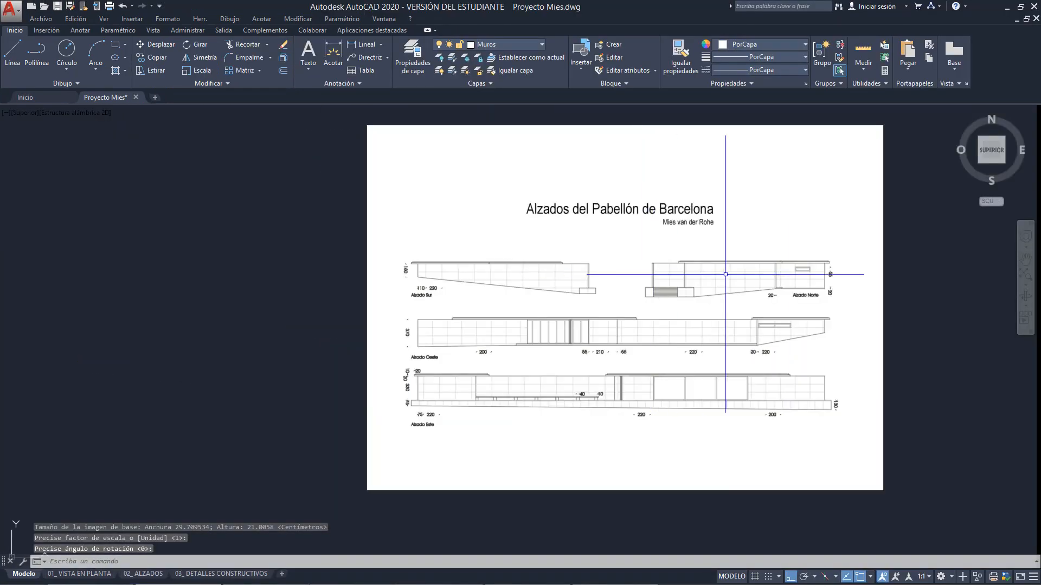
scroll(562, 390, "down", 3)
scroll(705, 396, "up", 3)
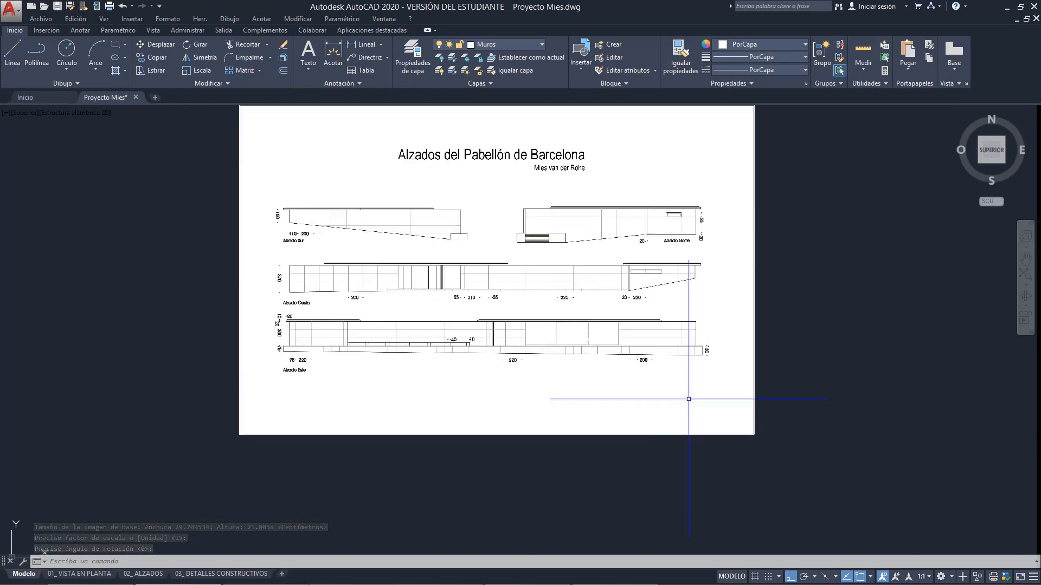
scroll(326, 291, "up", 3)
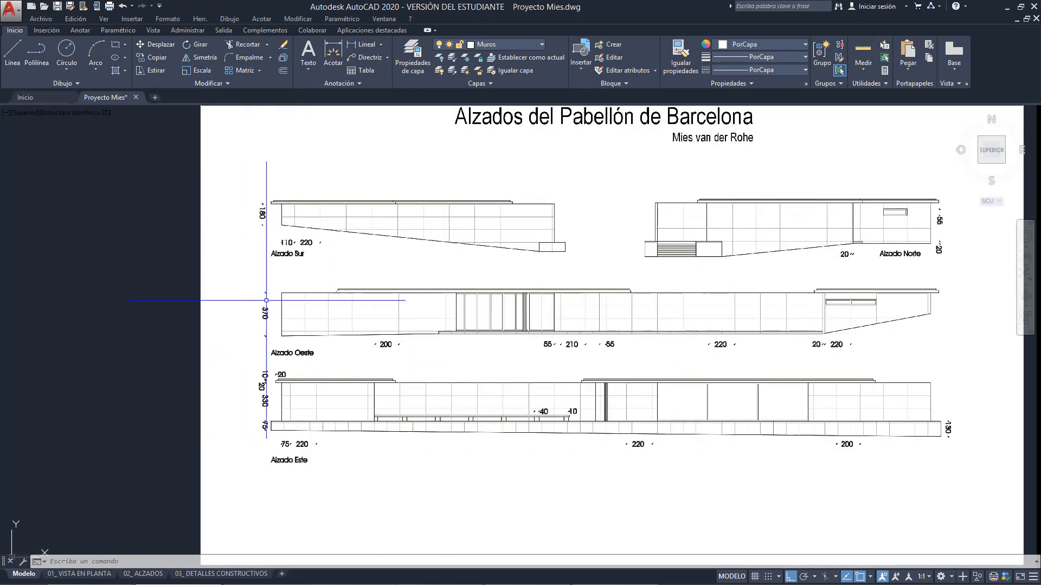
Move the south elevation horizontally farther west, away from the reference image and clear of the area below the floor plan.
scroll(557, 304, "down", 6)
middle_click_drag(558, 304, 619, 333)
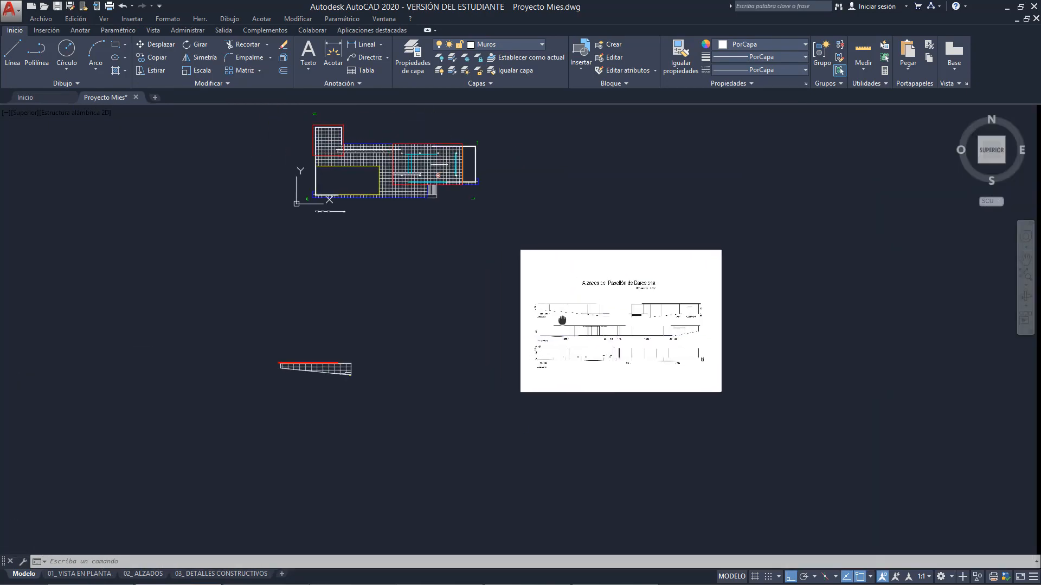
left_click_drag(432, 390, 270, 331)
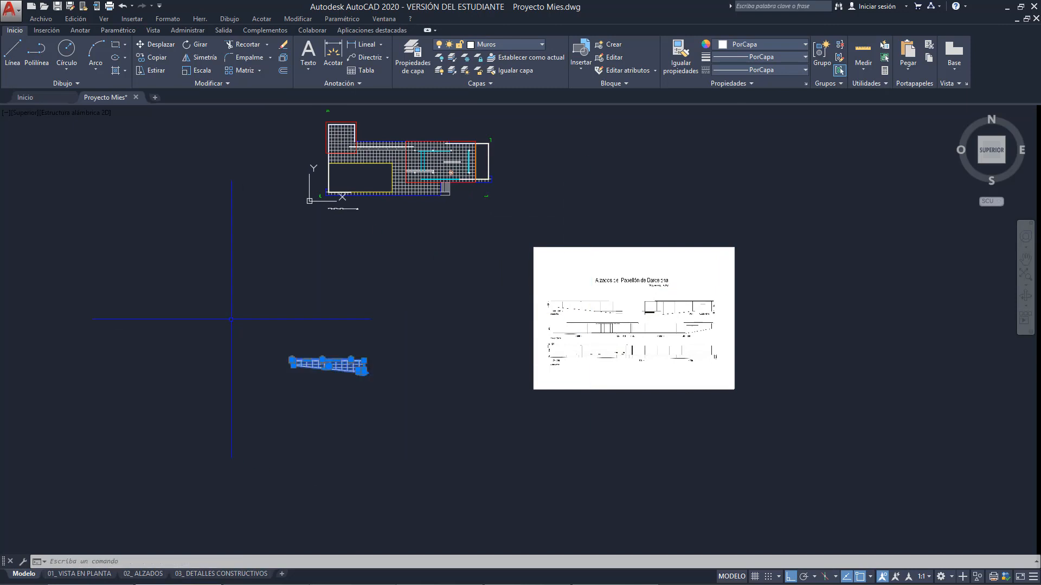
left_click(136, 48)
left_click(384, 359)
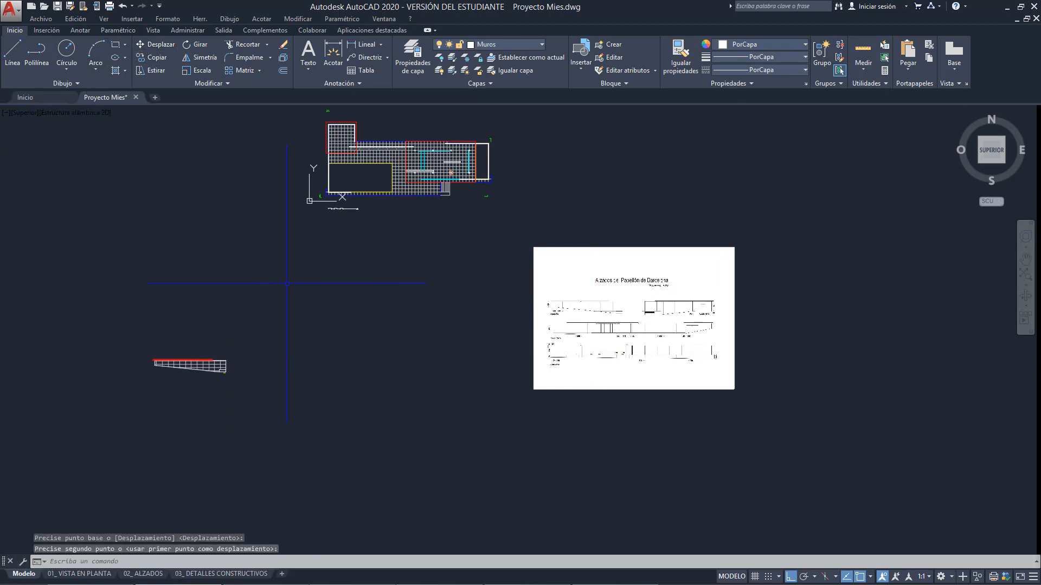
key("Escape")
left_click(534, 249)
scroll(590, 261, "up", 2)
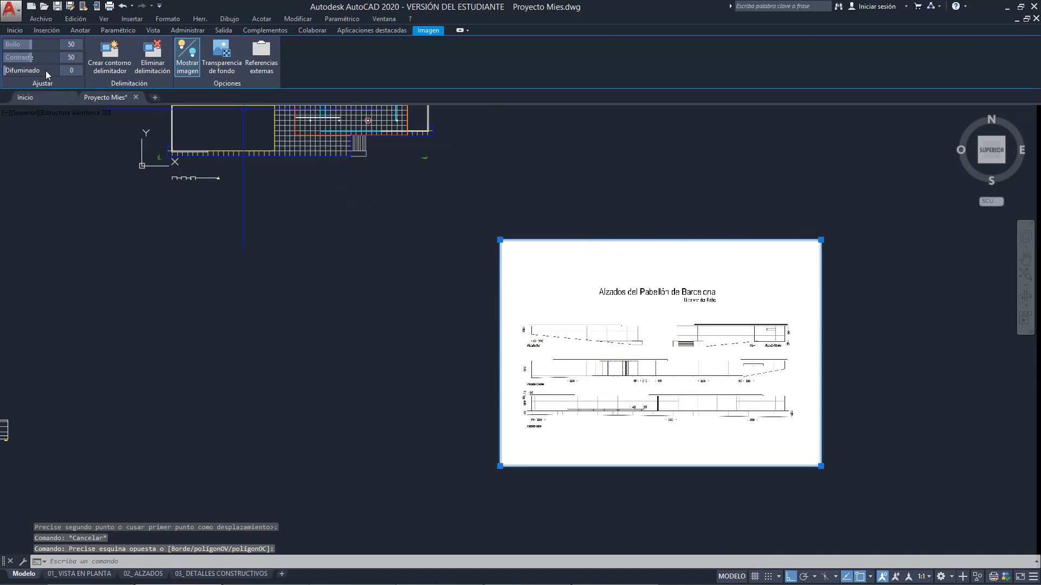
key("Escape")
Draw a long vertical projection line downward from the floor plan's southwest terrace corner.
left_click(12, 52)
scroll(149, 125, "up", 4)
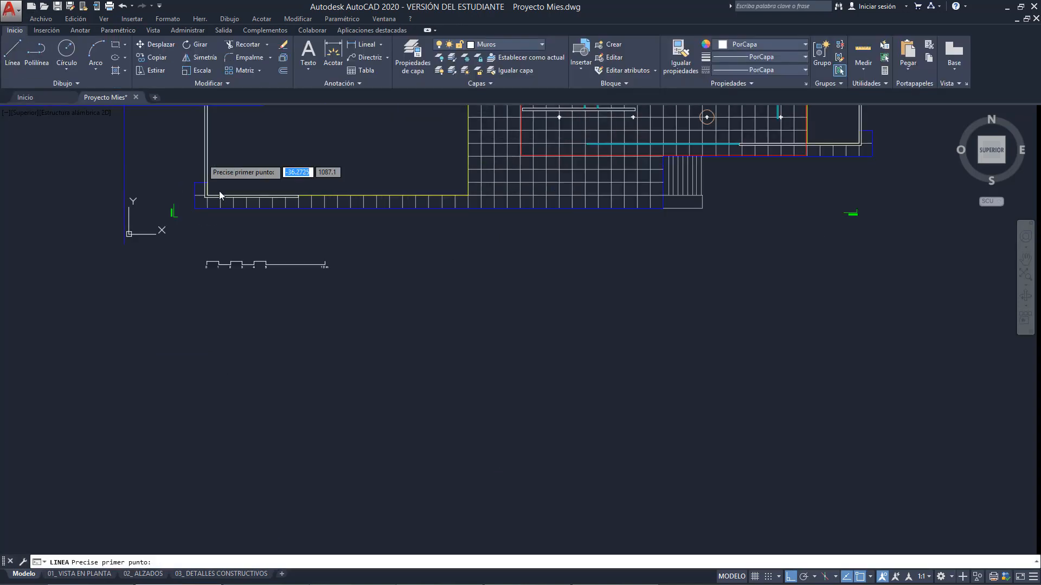
left_click(195, 209)
scroll(232, 211, "down", 4)
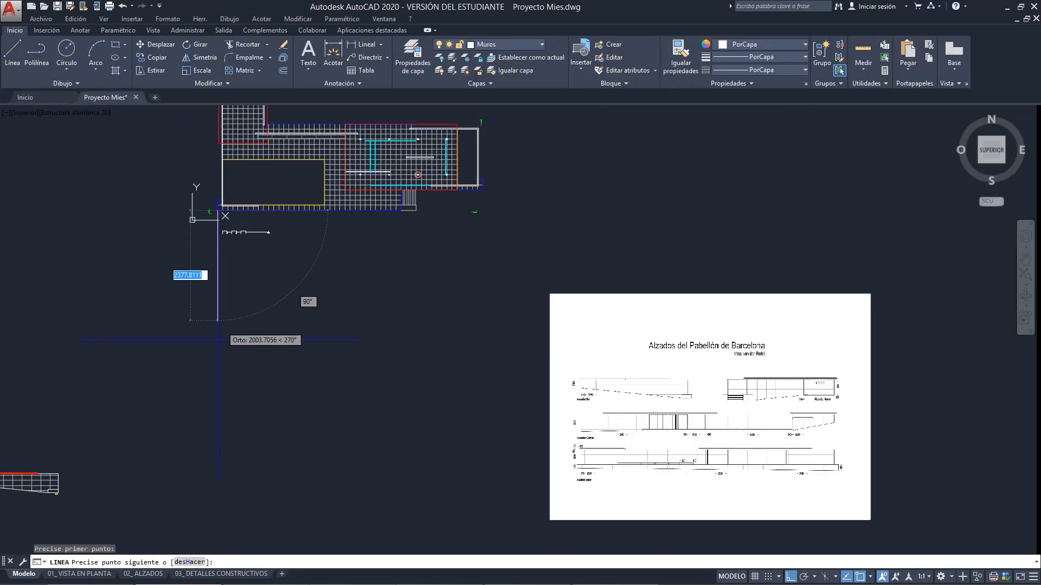
left_click(202, 464)
key("Escape")
Draw a matching vertical projection line downward from the outer face of the floor plan's east wall.
key("space")
scroll(491, 187, "up", 4)
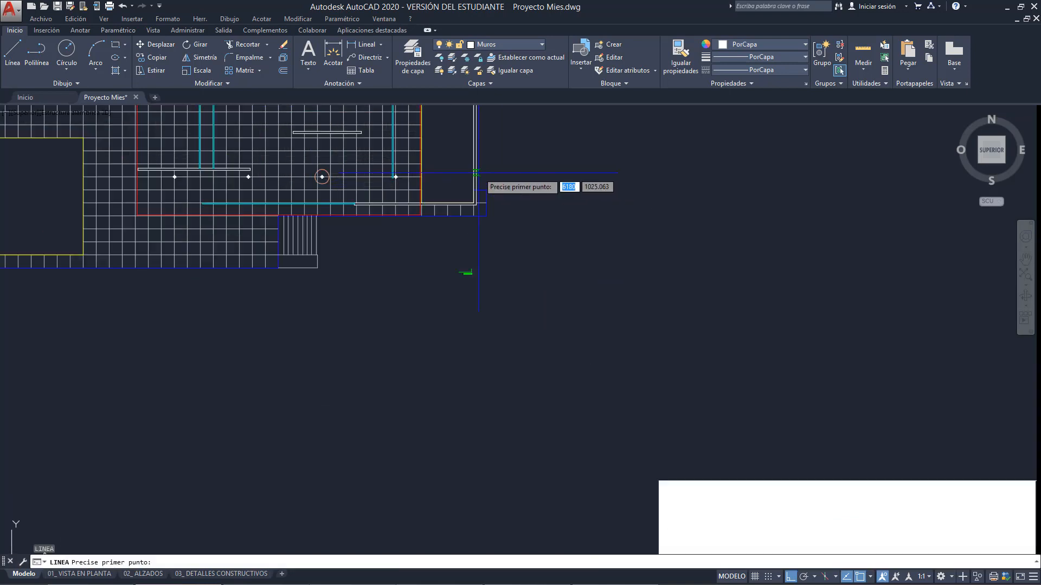
left_click(478, 185)
scroll(464, 274, "down", 4)
left_click(453, 513)
key("Escape")
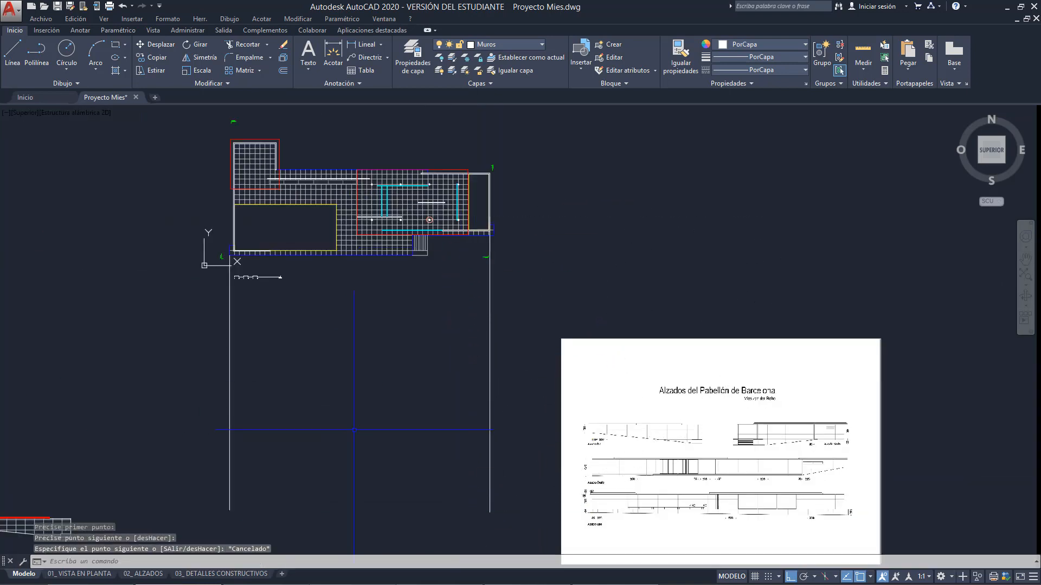
Change the colour of both vertical projection lines to blue (Azul).
middle_click_drag(393, 413, 363, 299)
left_click(479, 336)
left_click(76, 256)
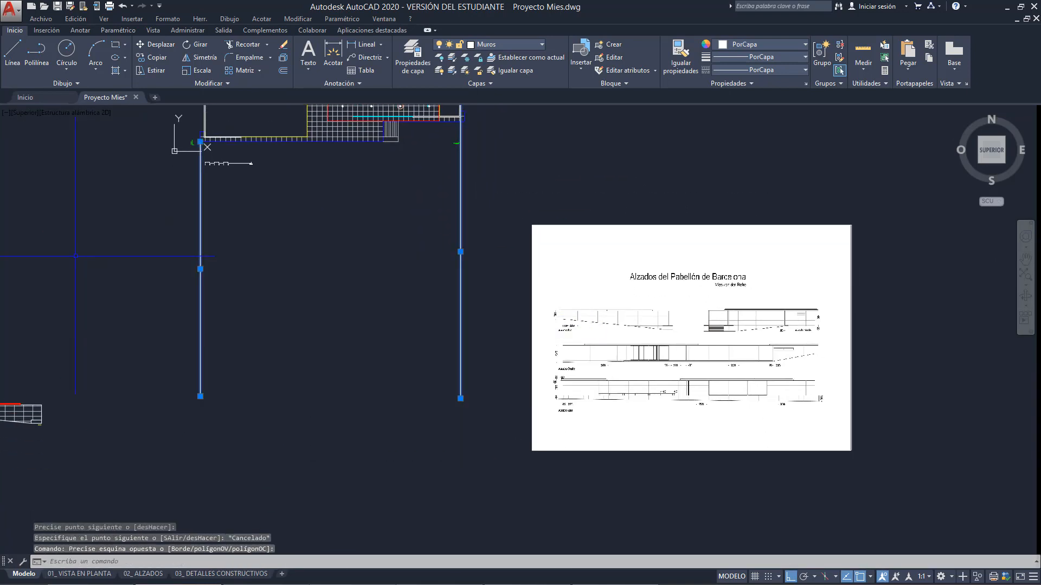
left_click(515, 43)
left_click(756, 44)
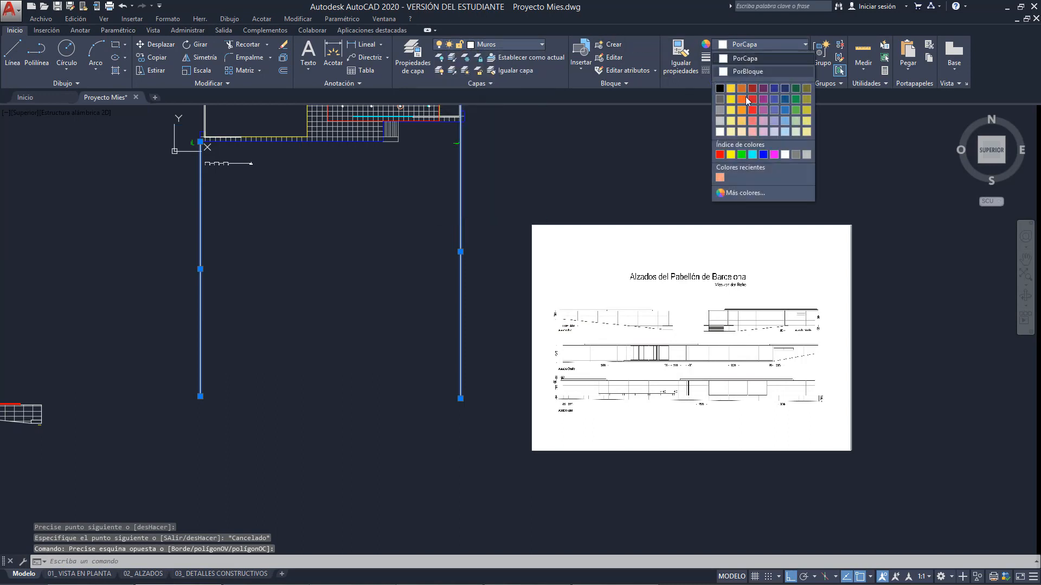
left_click(761, 155)
Move the reference image with Ortho off so the Alzado Este base's lower west corner lies on the west projection line below the plan.
left_click(41, 19)
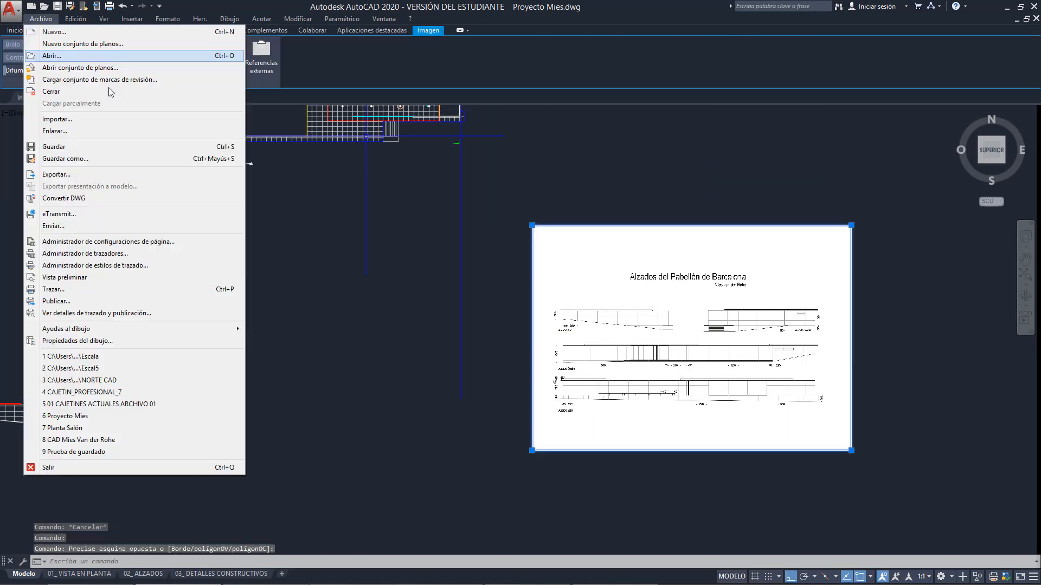
left_click(143, 57)
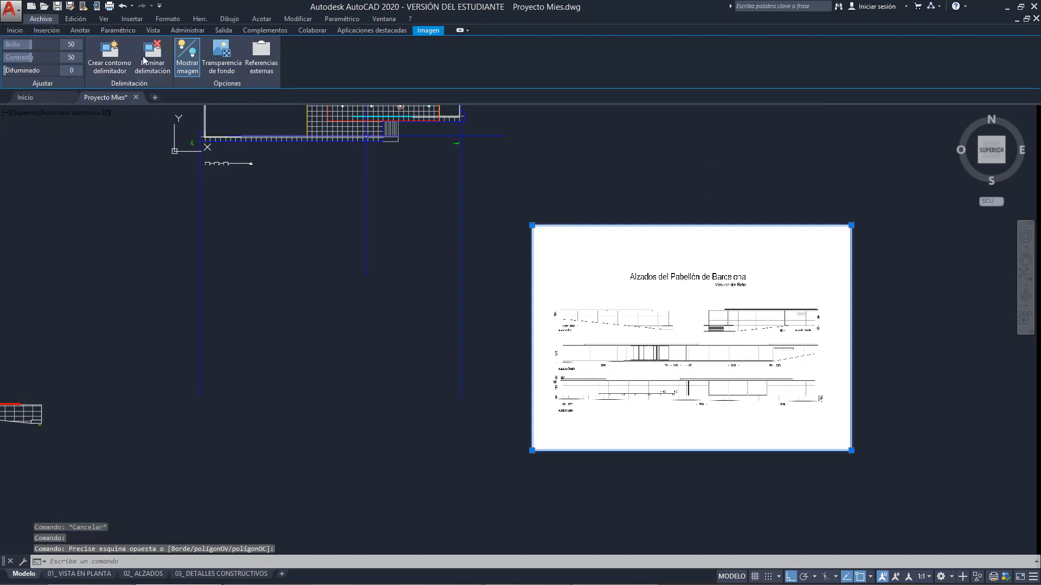
left_click(15, 30)
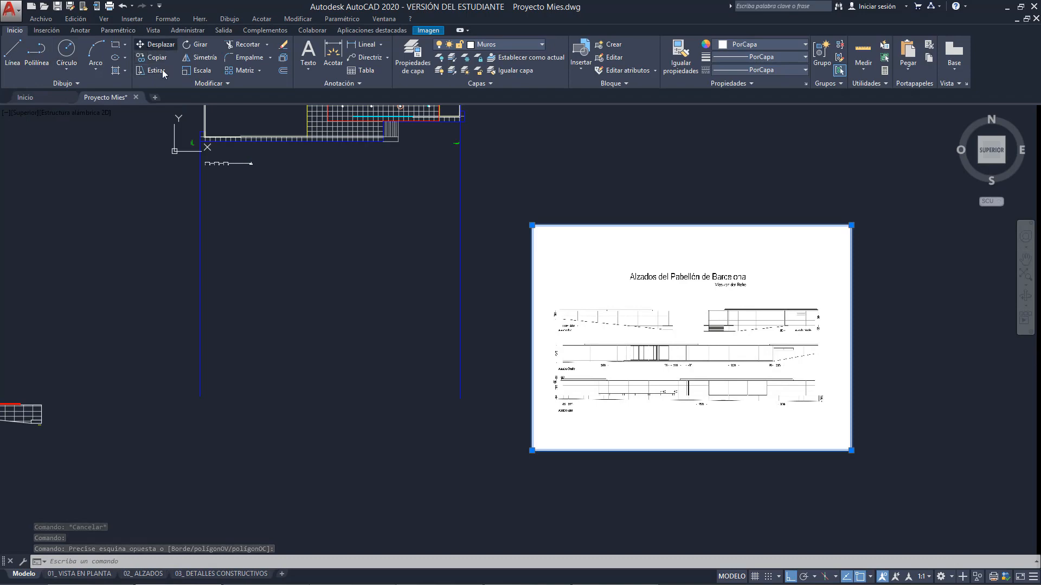
left_click(156, 43)
scroll(610, 383, "up", 5)
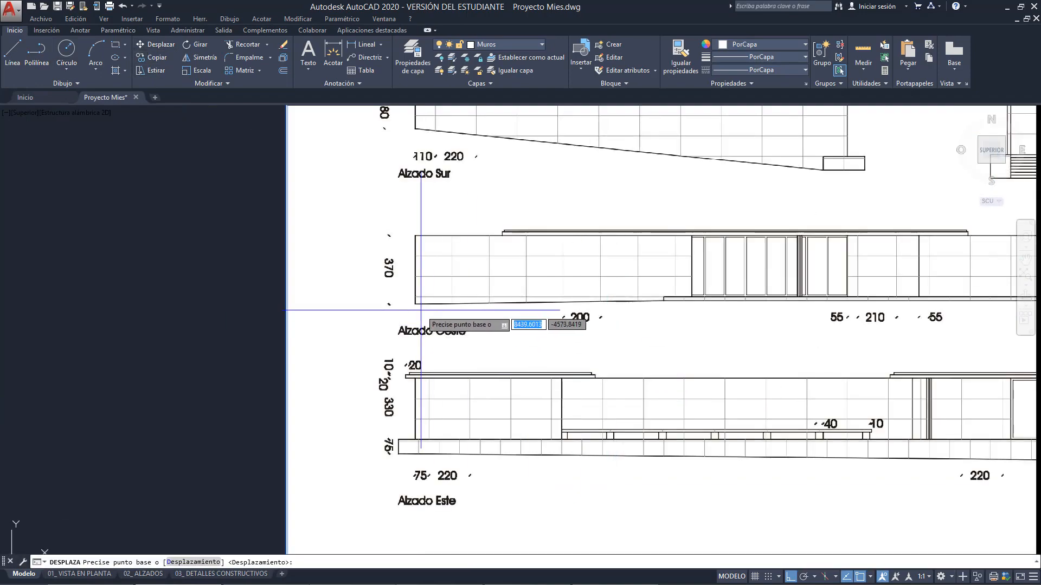
scroll(421, 310, "down", 5)
scroll(463, 320, "up", 5)
left_click(413, 358)
scroll(543, 365, "down", 6)
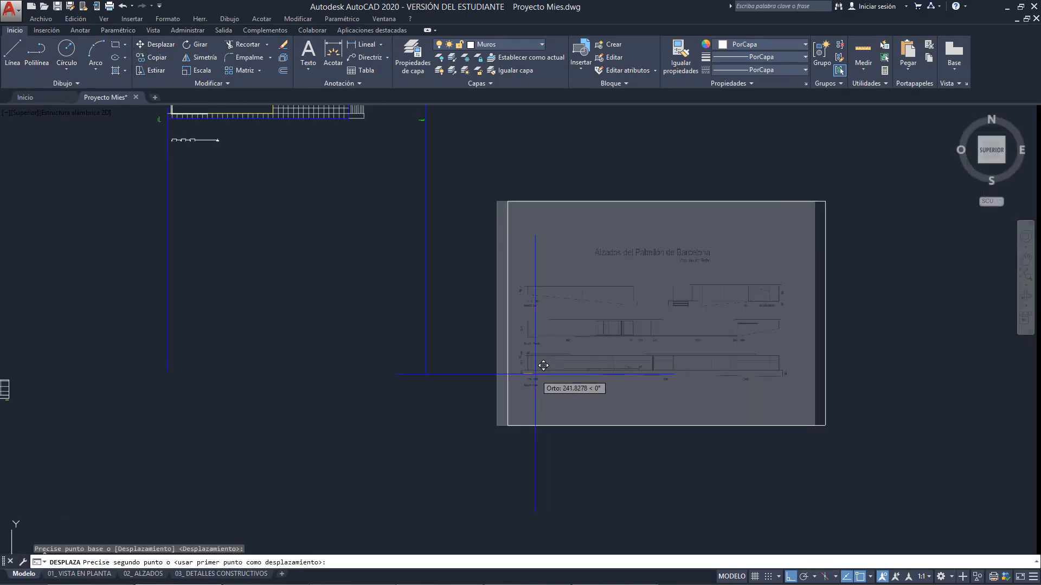
scroll(533, 369, "up", 5)
scroll(515, 366, "down", 5)
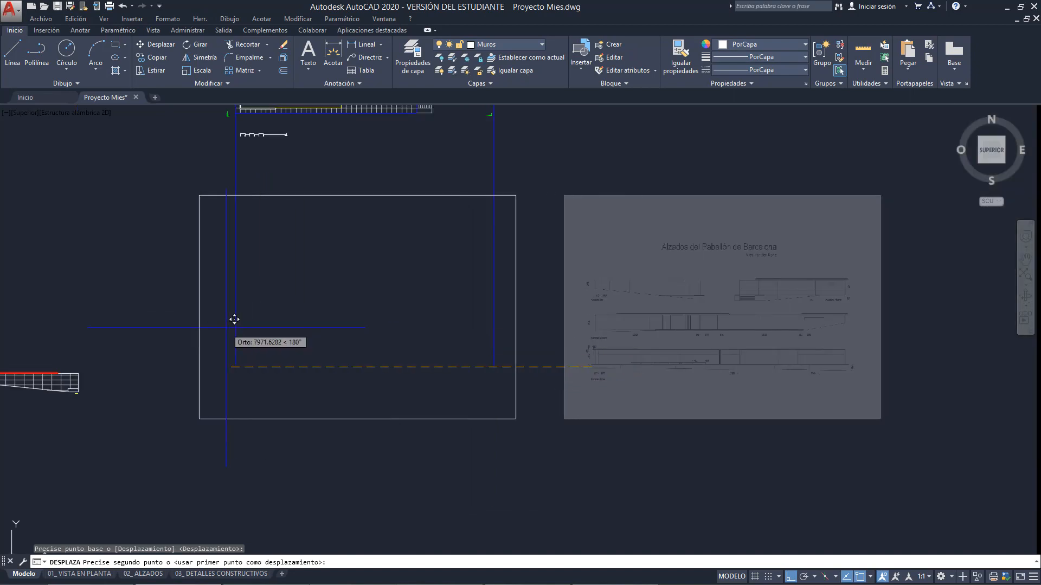
key("F8")
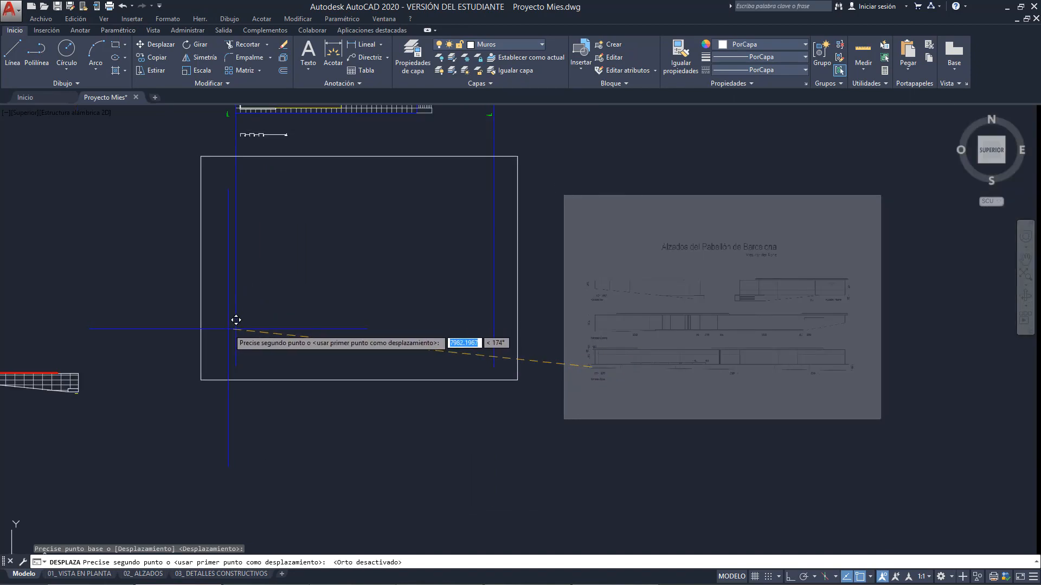
left_click(234, 354)
Check the elevations against both projection lines and enlarge the reference image proportionally by stretching its upper east corner.
scroll(217, 325, "up", 8)
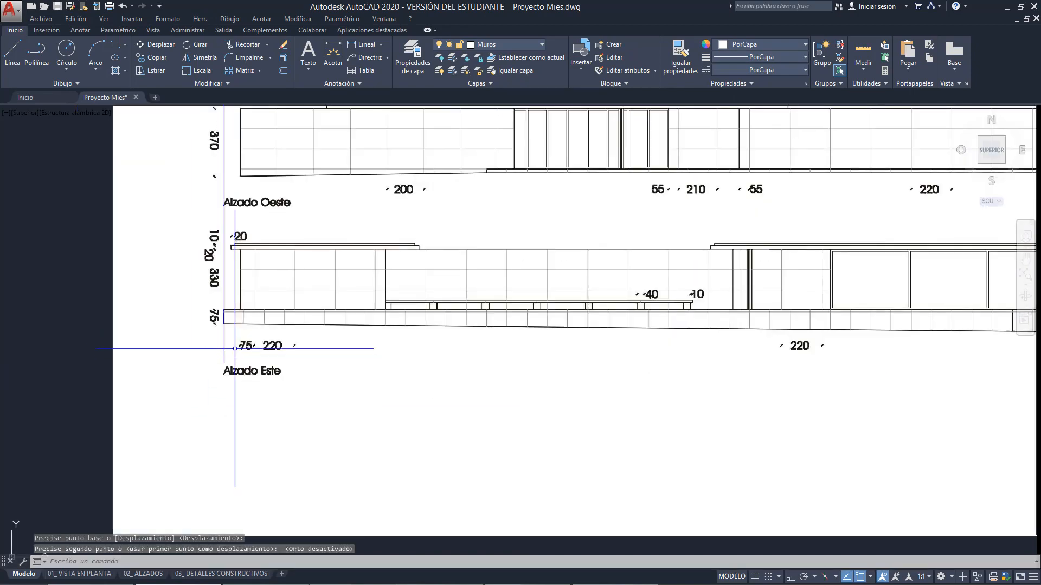
scroll(251, 349, "down", 8)
scroll(555, 351, "up", 8)
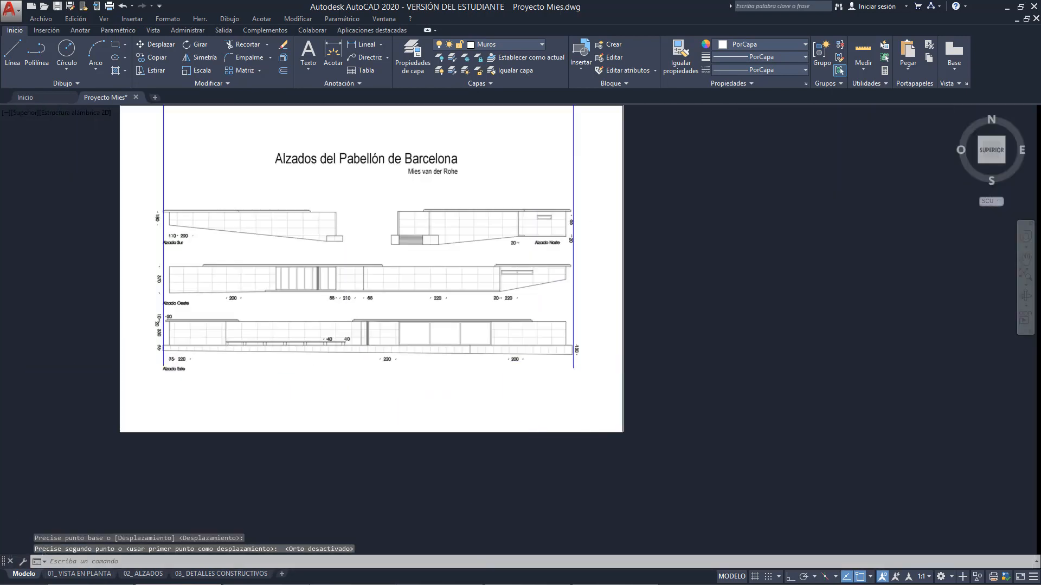
scroll(555, 350, "down", 6)
middle_click_drag(515, 277, 492, 373)
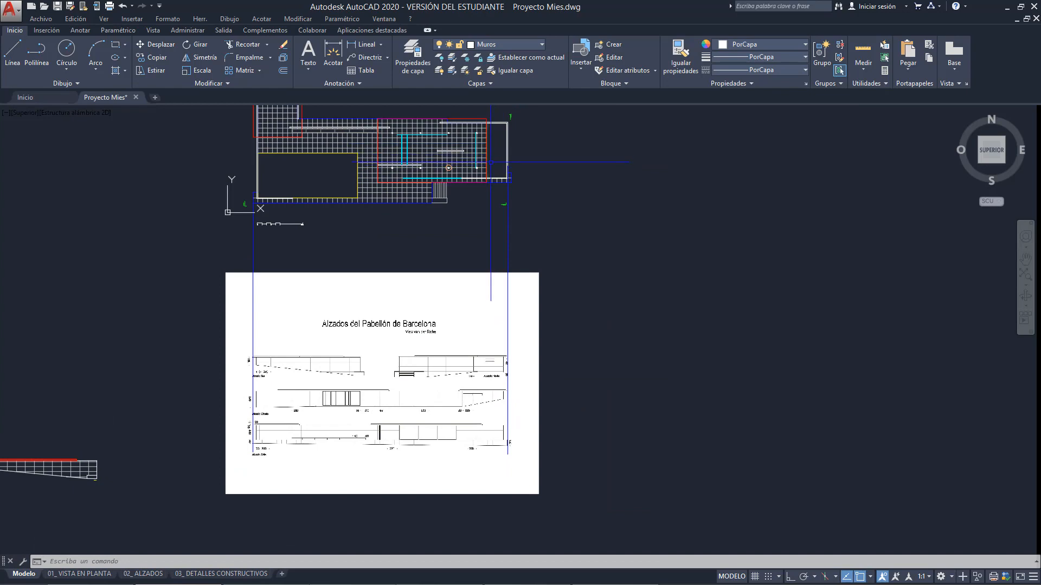
middle_click_drag(538, 259, 539, 274)
left_click(573, 357)
left_click(533, 314)
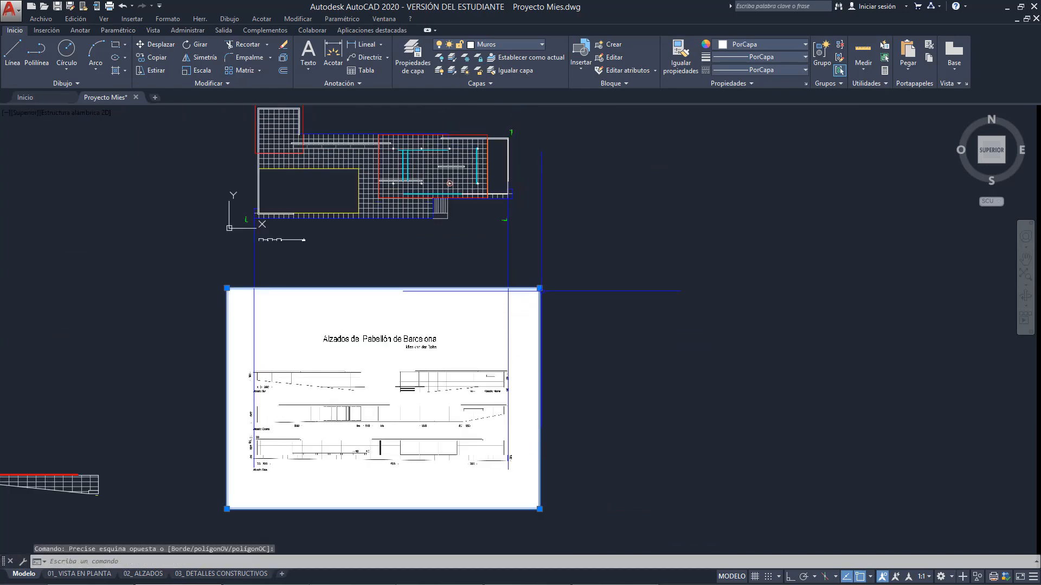
left_click(540, 288)
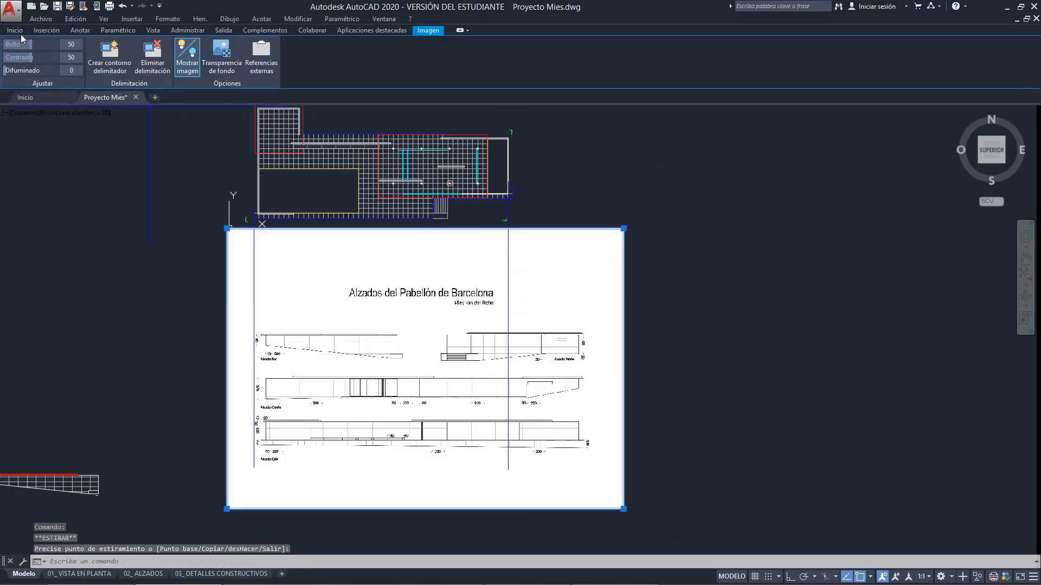
Move the enlarged reference image so the lower west corner of the Alzado Este base meets the west projection line.
left_click(21, 34)
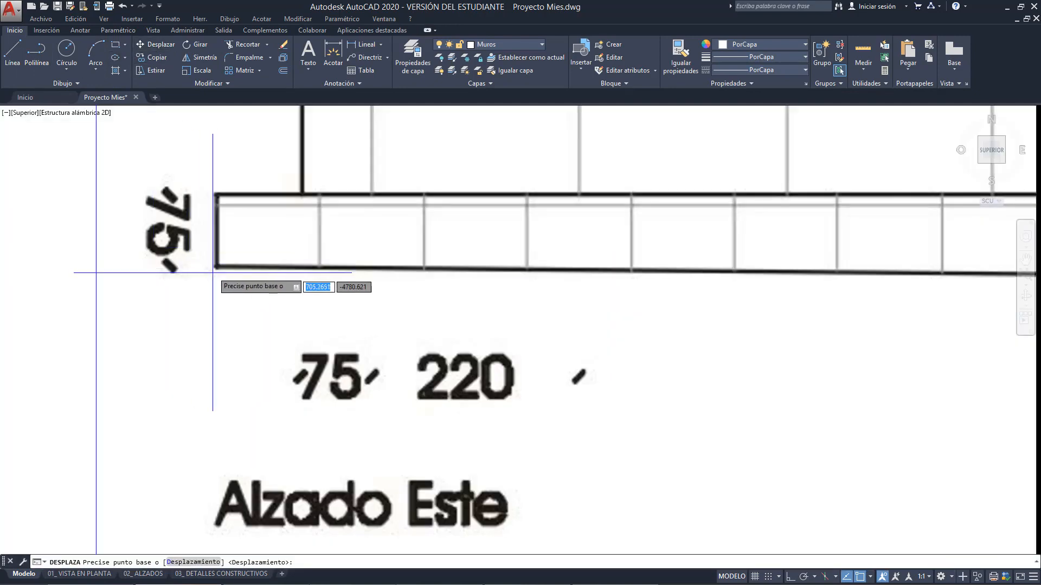
left_click(216, 266)
left_click(102, 307)
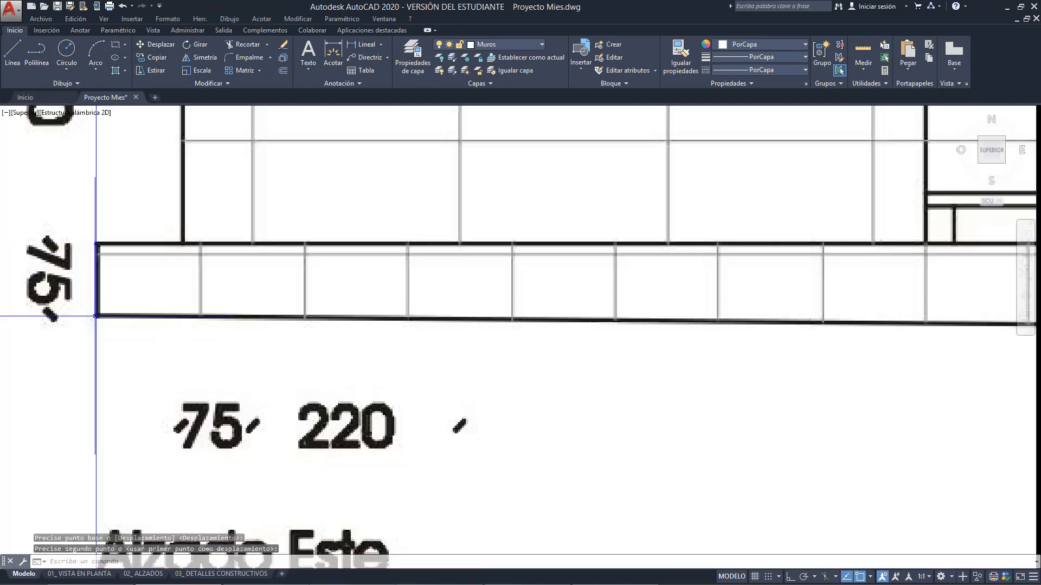
Stretch the upper endpoint of the east projection line to the terrace's outermost east corner on the floor plan.
scroll(156, 348, "down", 6)
middle_click_drag(220, 307, 246, 397)
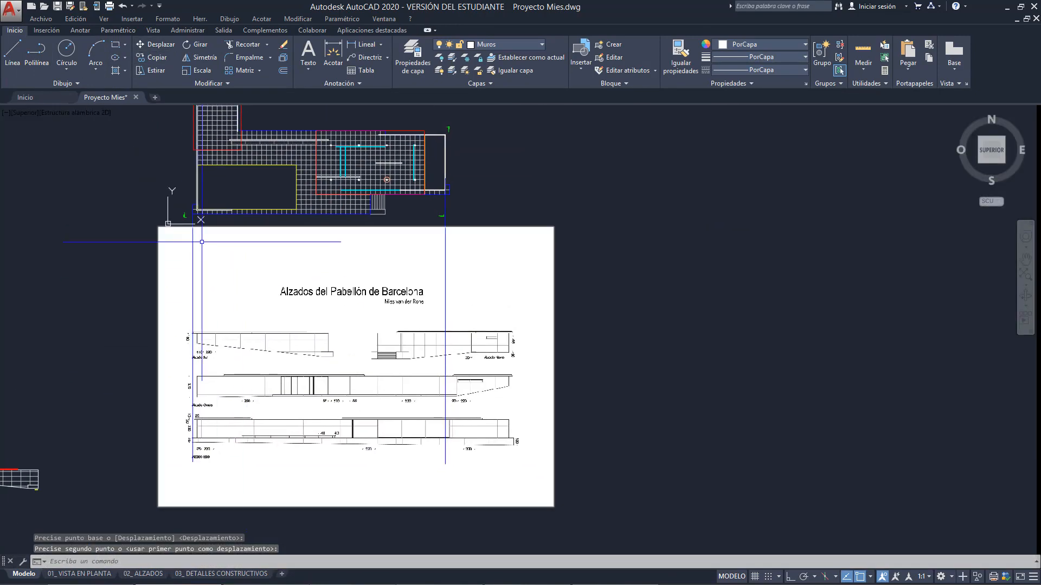
scroll(445, 161, "up", 5)
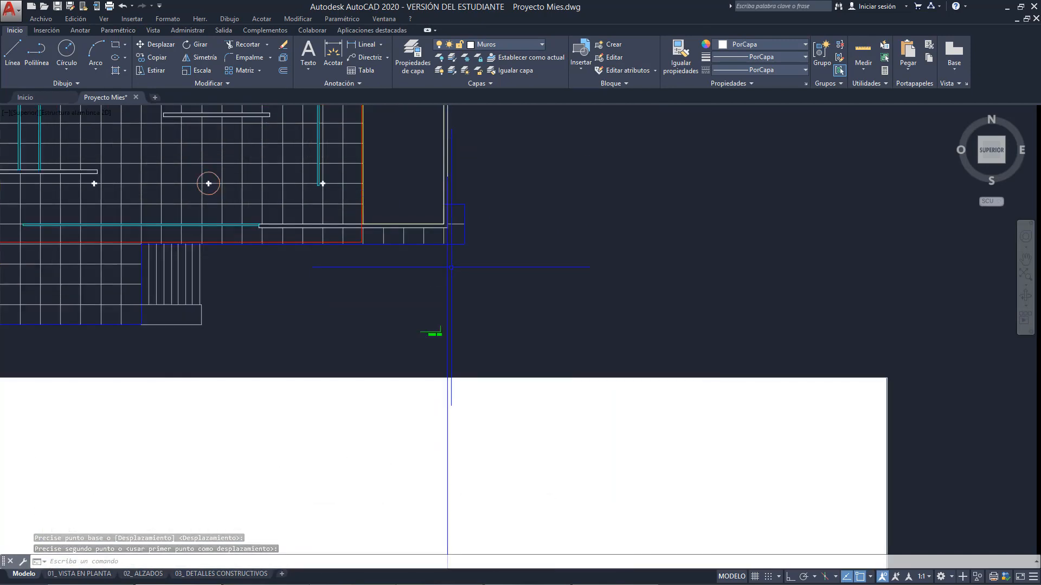
left_click(448, 177)
left_click(448, 177)
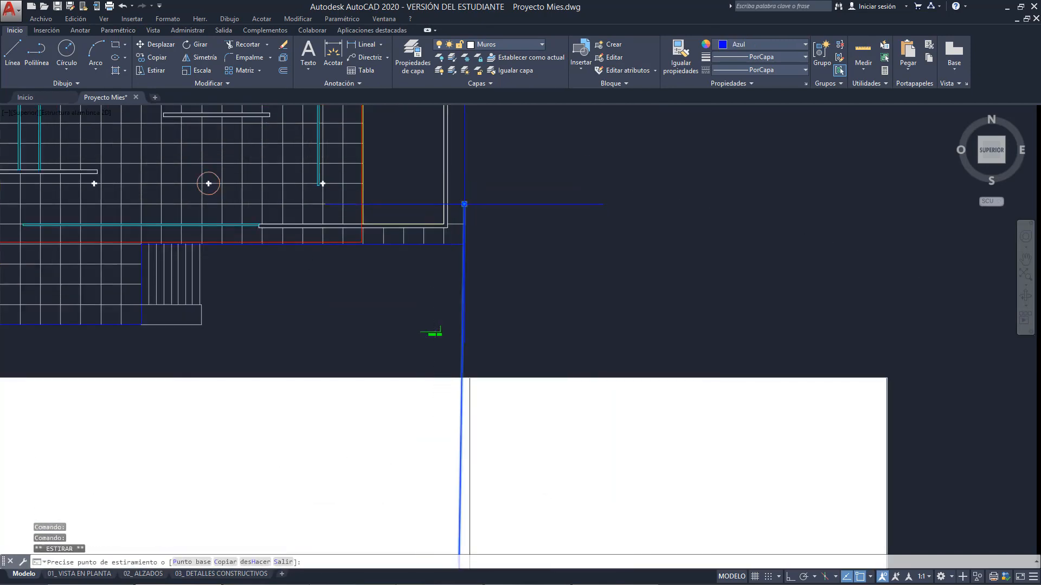
scroll(468, 233, "up", 2)
scroll(471, 205, "down", 5)
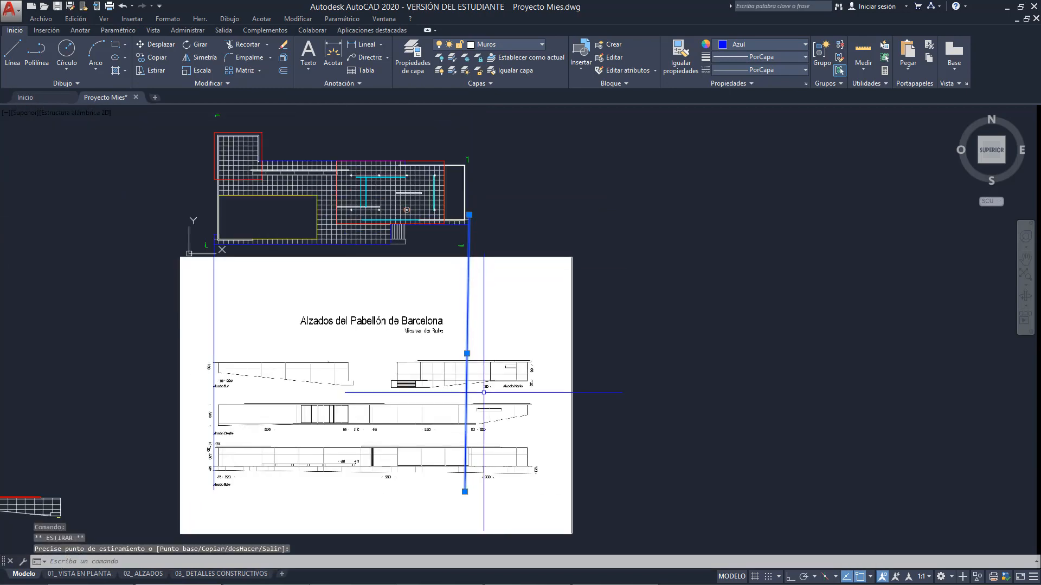
scroll(568, 447, "up", 9)
scroll(564, 374, "down", 8)
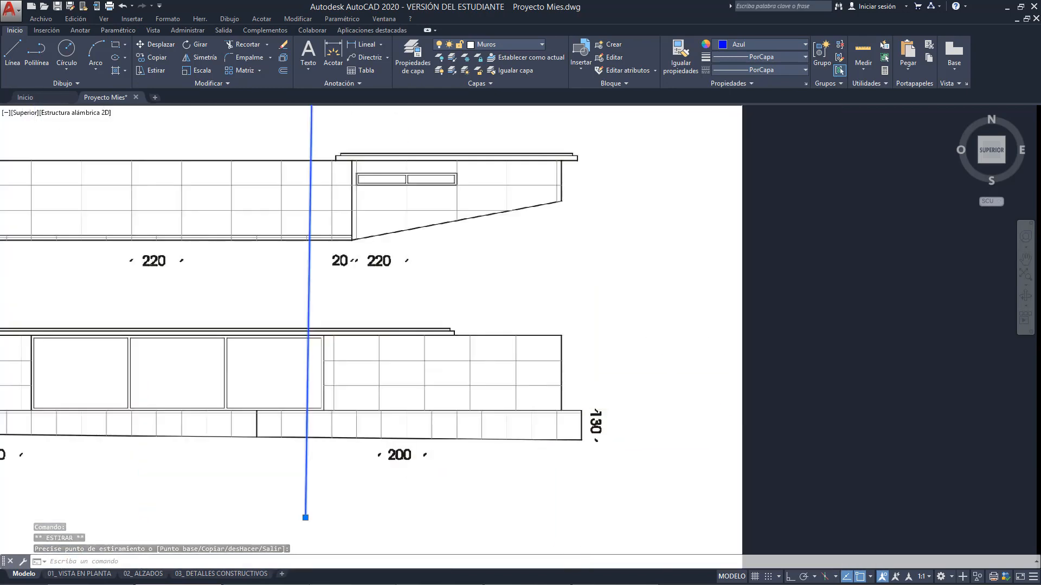
left_click(625, 471)
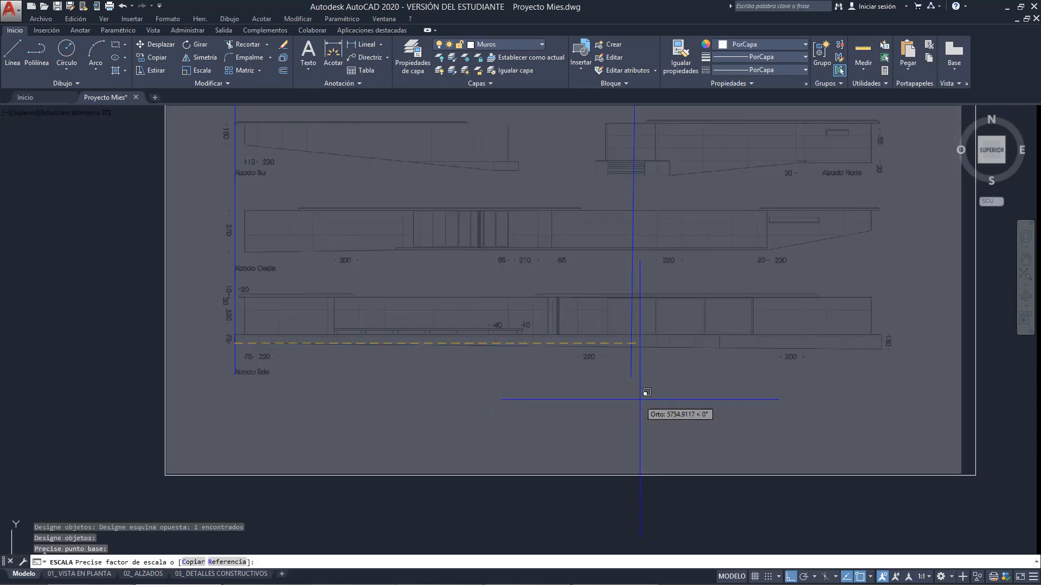
key("Escape")
scroll(569, 398, "down", 3)
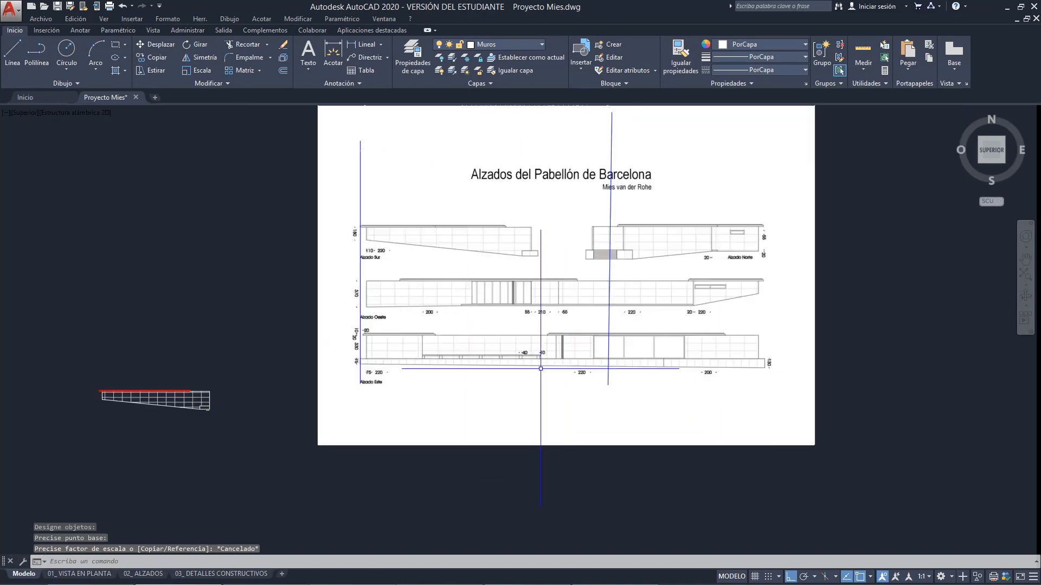
Scale the reference image by reference from the Alzado Este base's lower west corner, fitting the base's east edge to the east projection line's lower endpoint.
left_click(603, 508)
left_click(518, 438)
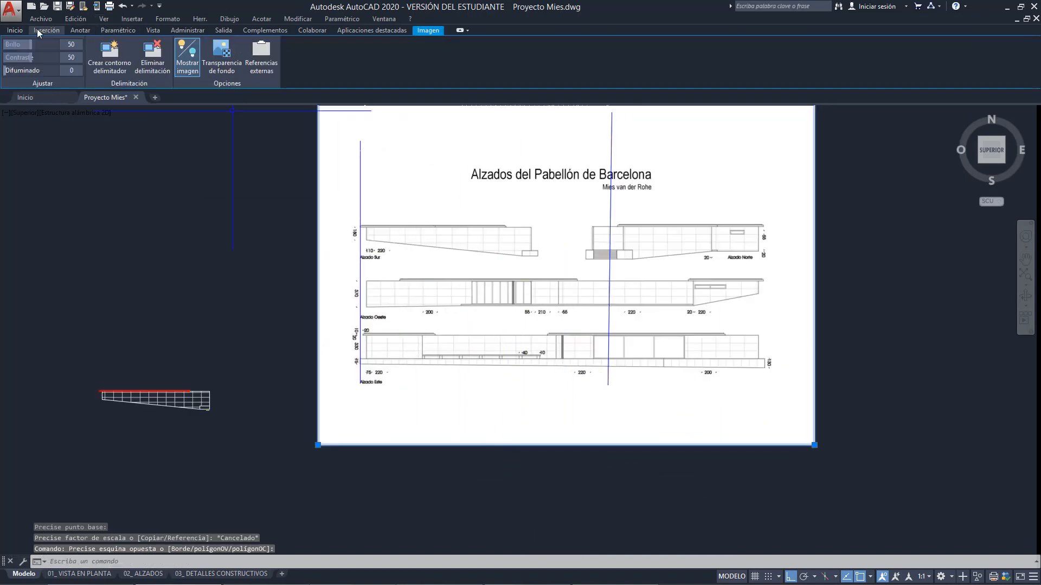
left_click(15, 31)
left_click(192, 71)
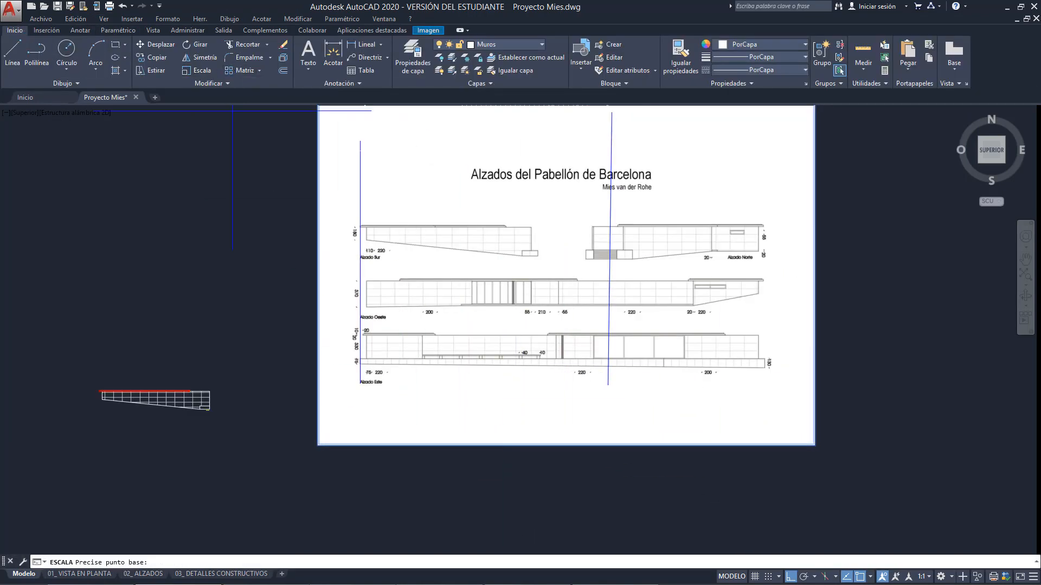
scroll(359, 362, "up", 10)
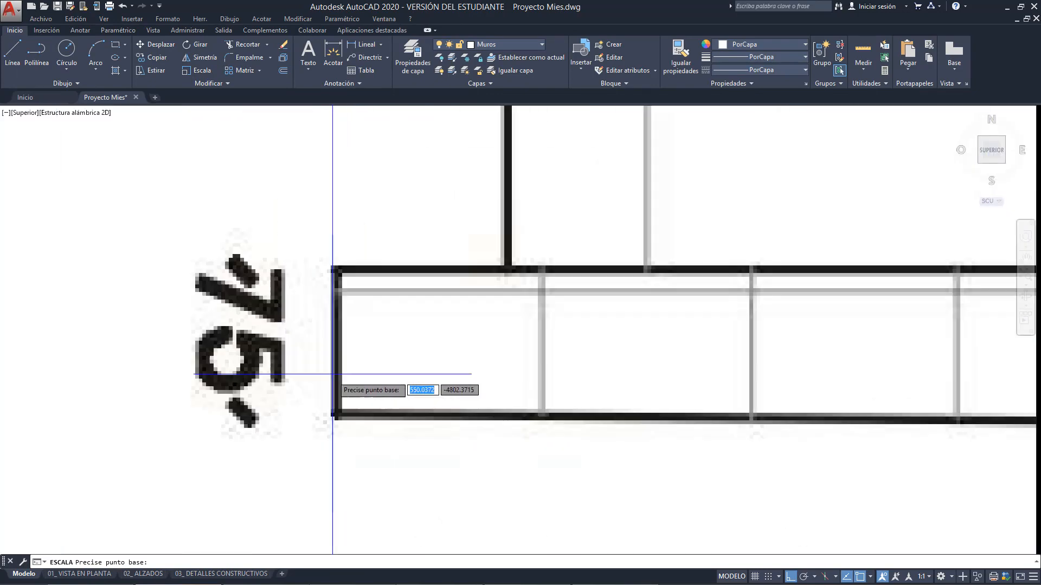
left_click(332, 414)
scroll(337, 414, "down", 4)
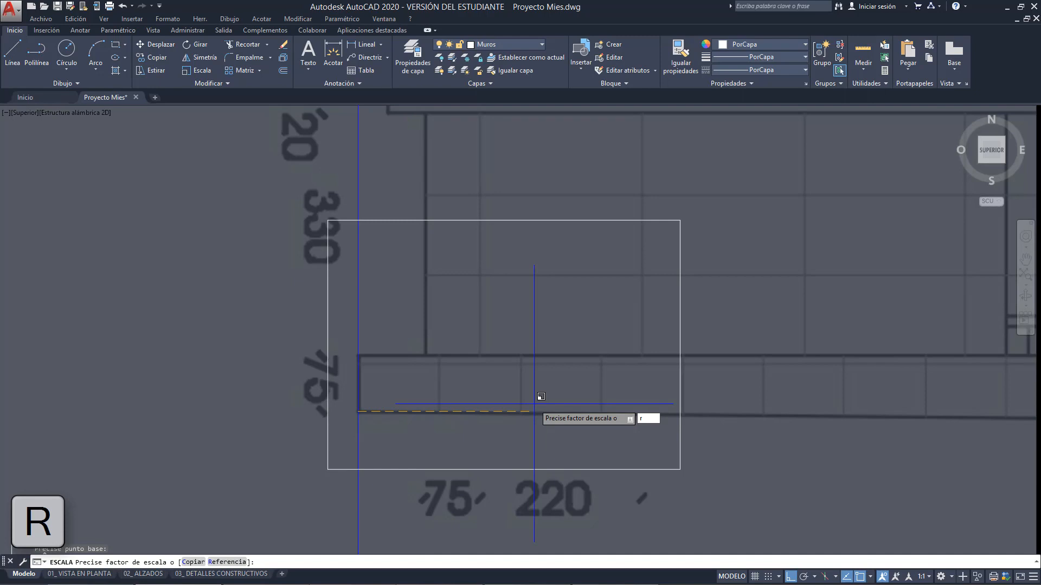
type("r")
key("Return")
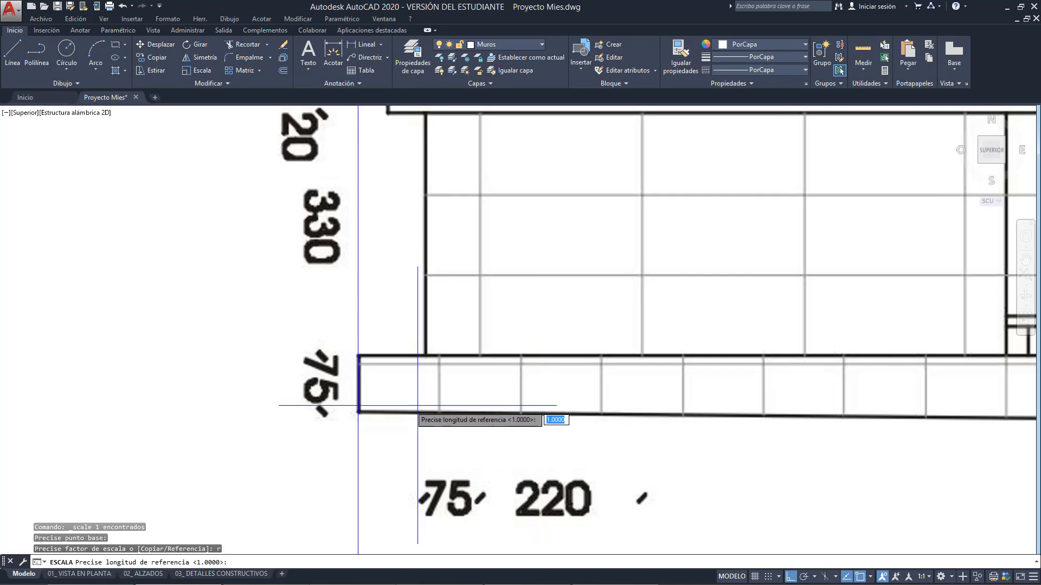
scroll(392, 411, "down", 3)
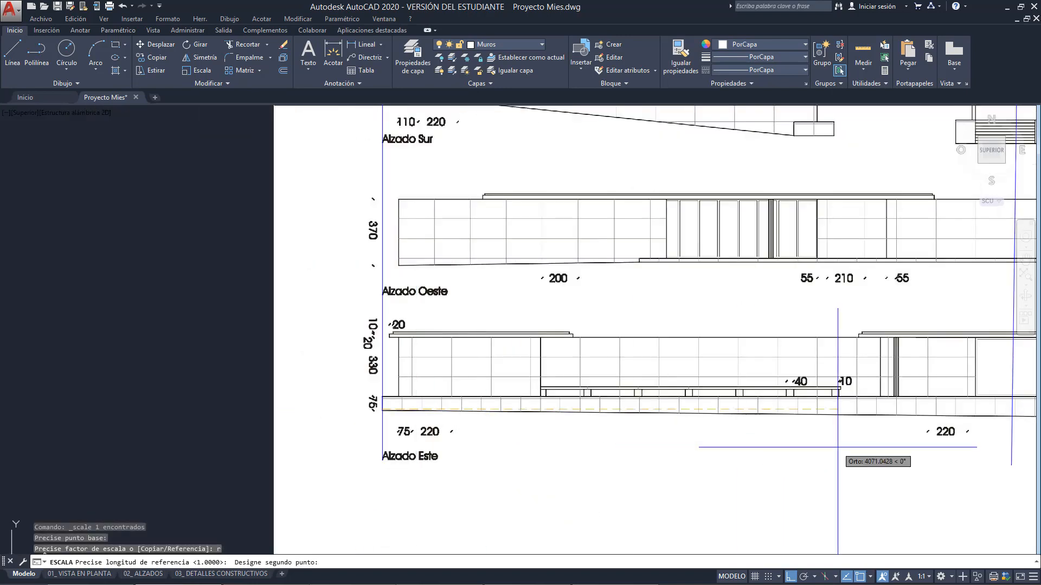
middle_click_drag(820, 441, 417, 395)
middle_click_drag(831, 377, 600, 378)
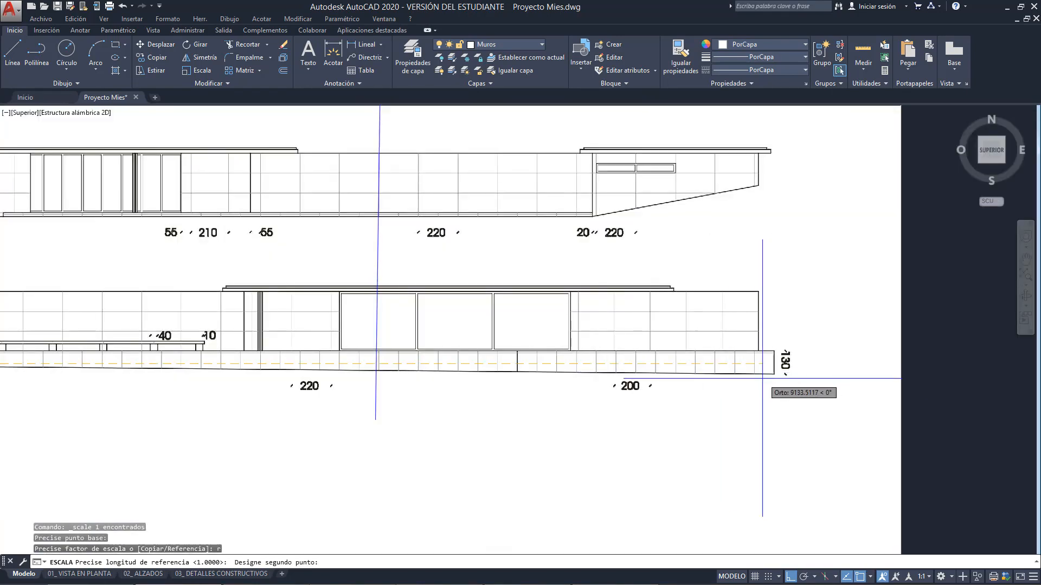
scroll(775, 379, "up", 4)
left_click(781, 350)
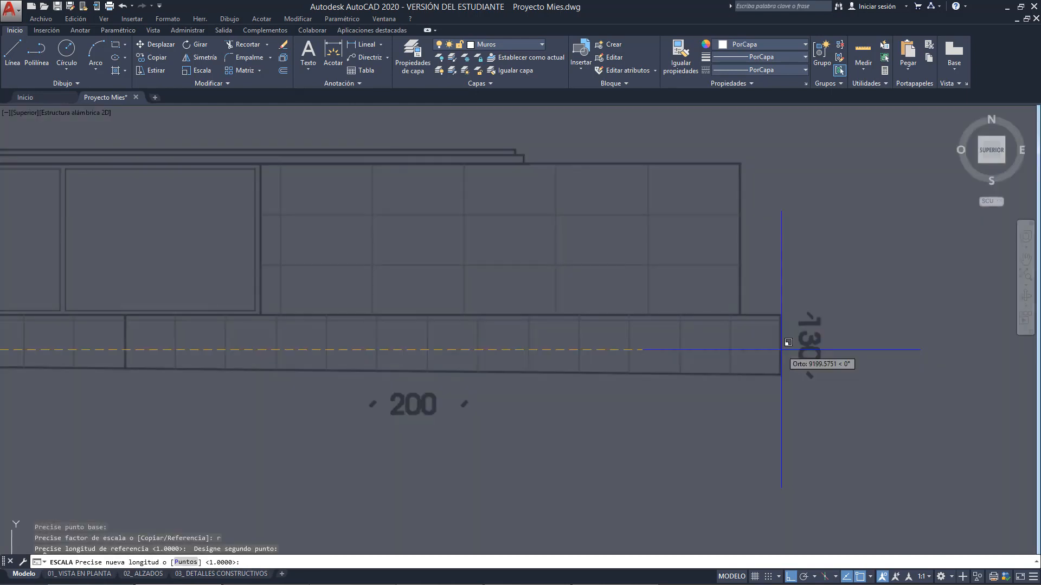
scroll(785, 352, "down", 5)
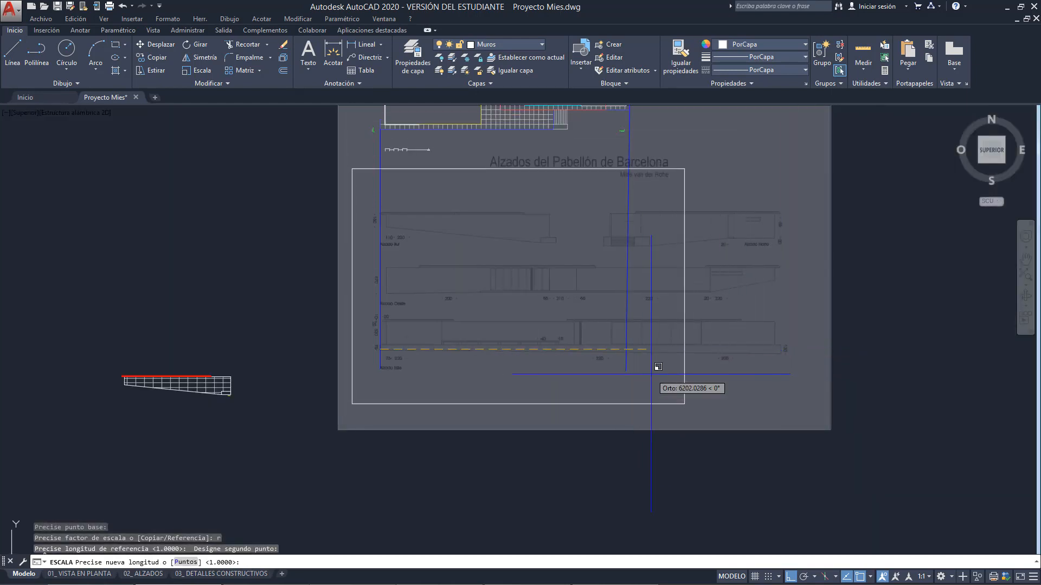
scroll(629, 366, "up", 5)
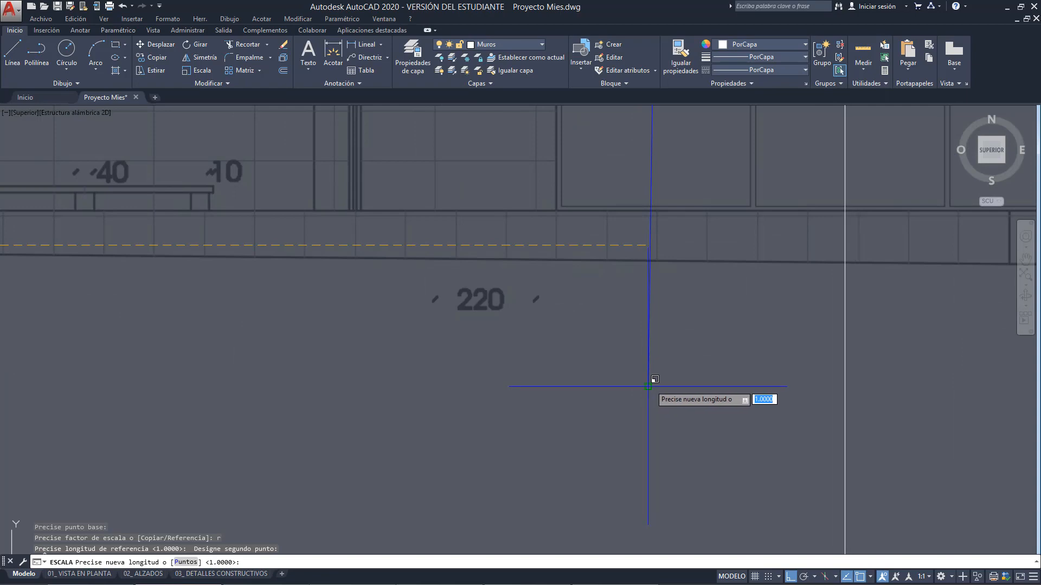
left_click(649, 387)
Check the scaled elevations against both projection lines and the floor plan, and examine the elevation already drawn west of the image.
scroll(655, 288, "down", 2)
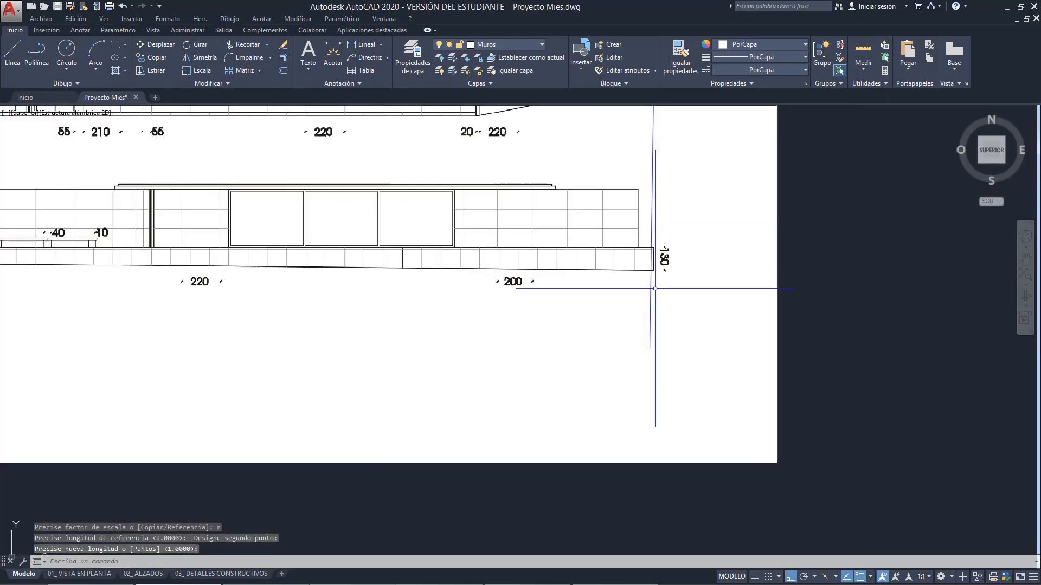
middle_click_drag(659, 267, 759, 306)
scroll(759, 307, "down", 2)
scroll(125, 295, "up", 4)
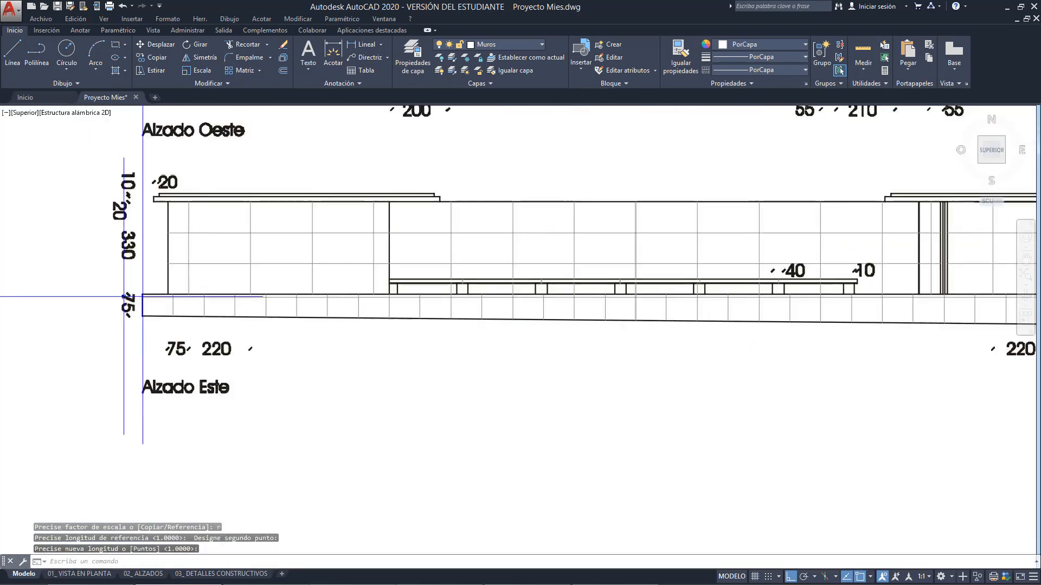
scroll(214, 306, "down", 4)
scroll(416, 329, "down", 6)
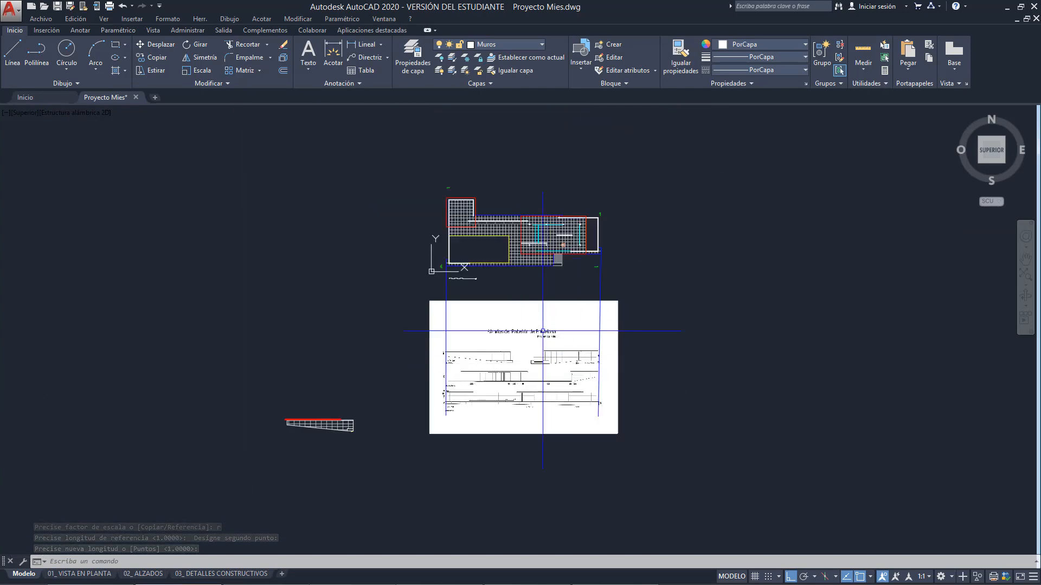
middle_click_drag(439, 395, 466, 350)
scroll(491, 352, "up", 4)
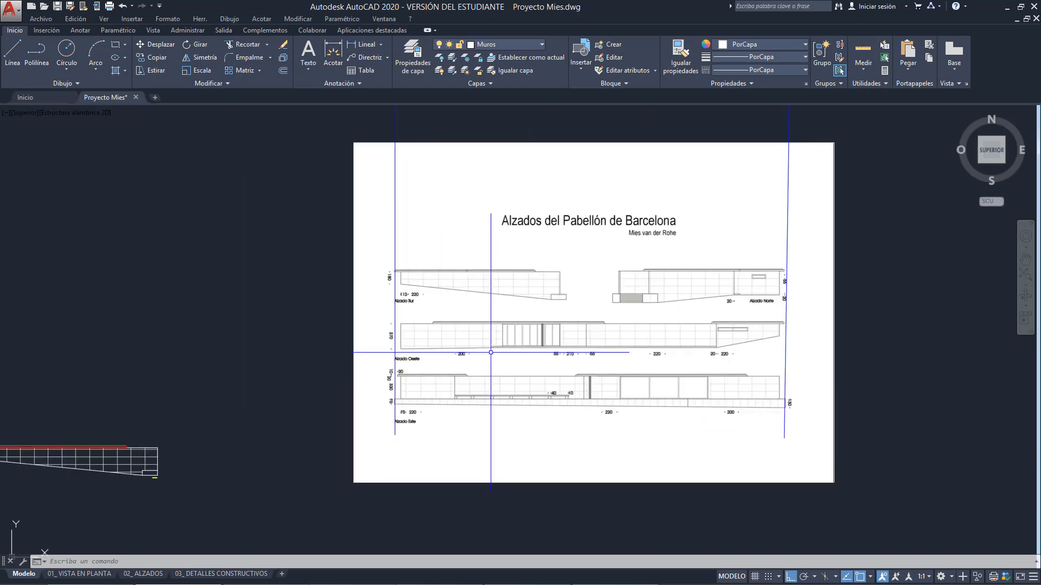
middle_click_drag(388, 402, 468, 415)
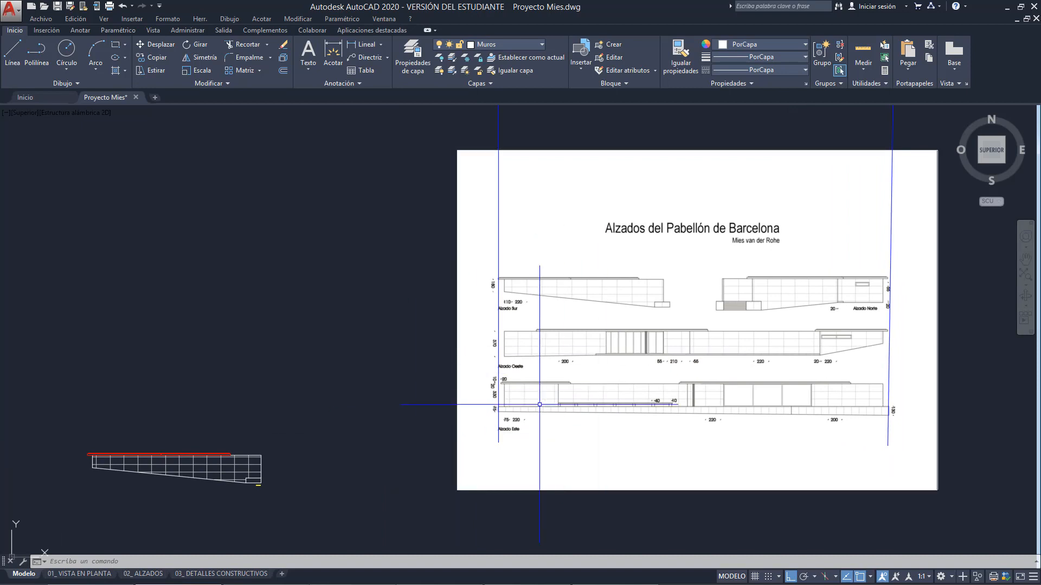
middle_click_drag(617, 249, 537, 341)
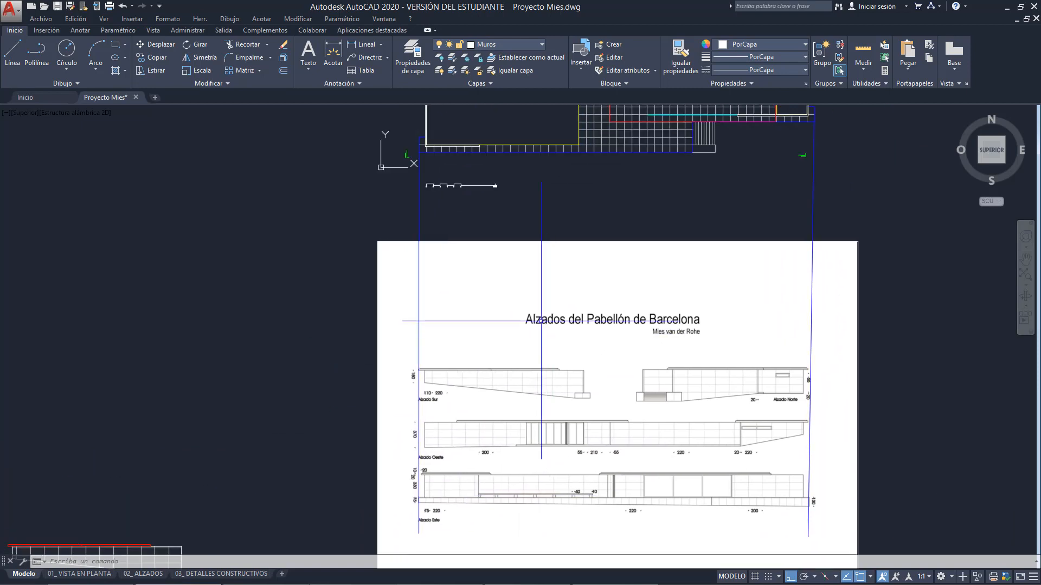
scroll(623, 204, "down", 2)
middle_click_drag(563, 293, 553, 316)
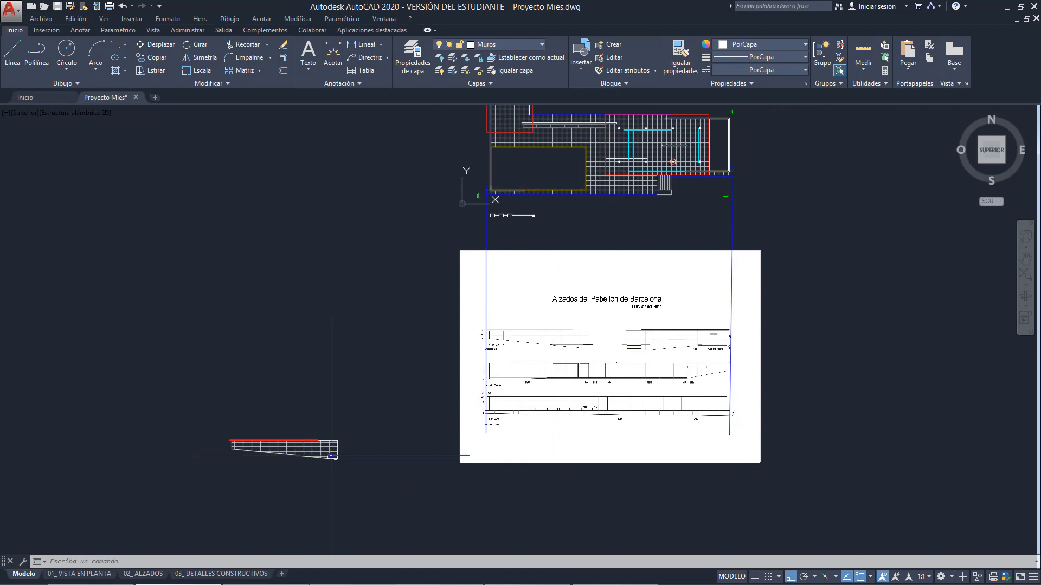
scroll(283, 458, "up", 5)
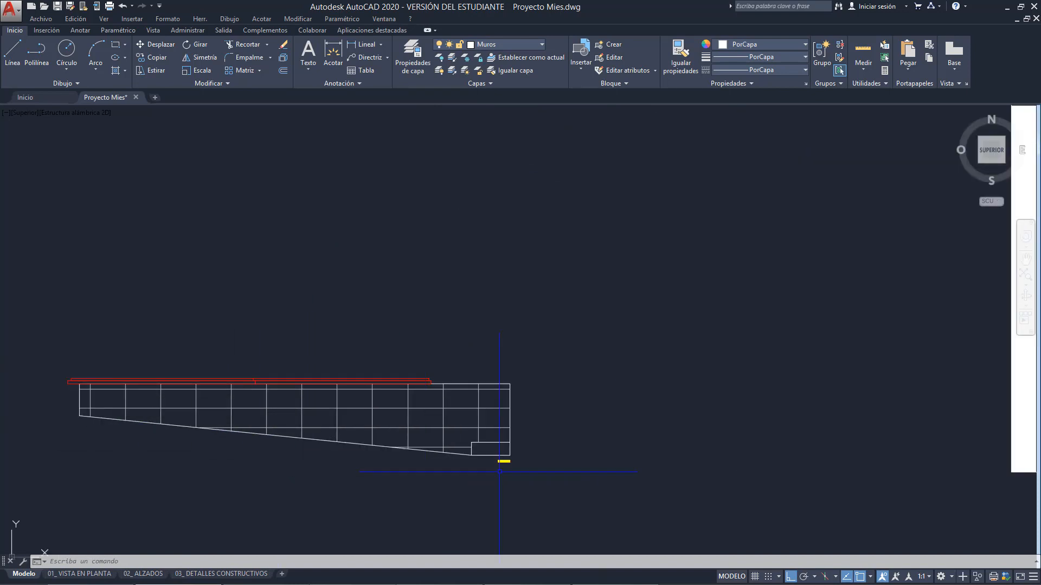
scroll(499, 472, "up", 4)
scroll(419, 333, "down", 8)
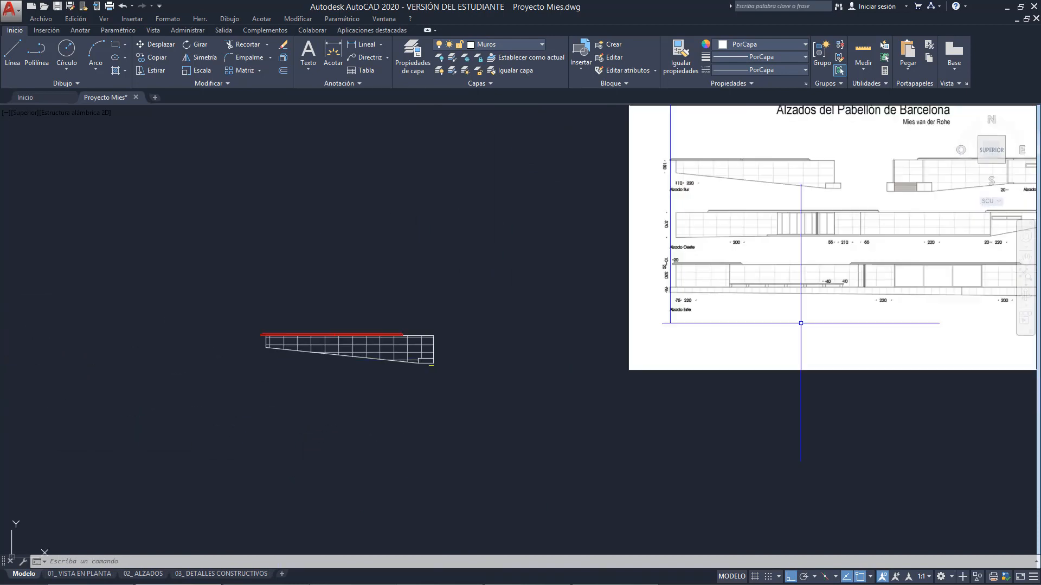
middle_click_drag(821, 308, 619, 334)
scroll(762, 302, "up", 1)
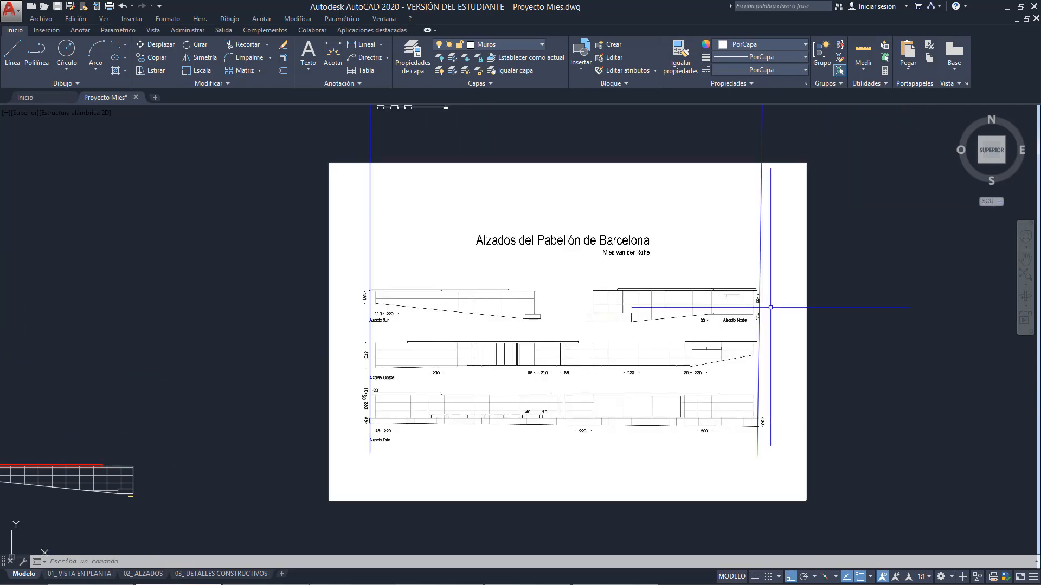
Draw a rectangle on layer Plinto over the Alzado Norte's main roof slab, from its west end to the joint near the east end.
scroll(629, 293, "up", 5)
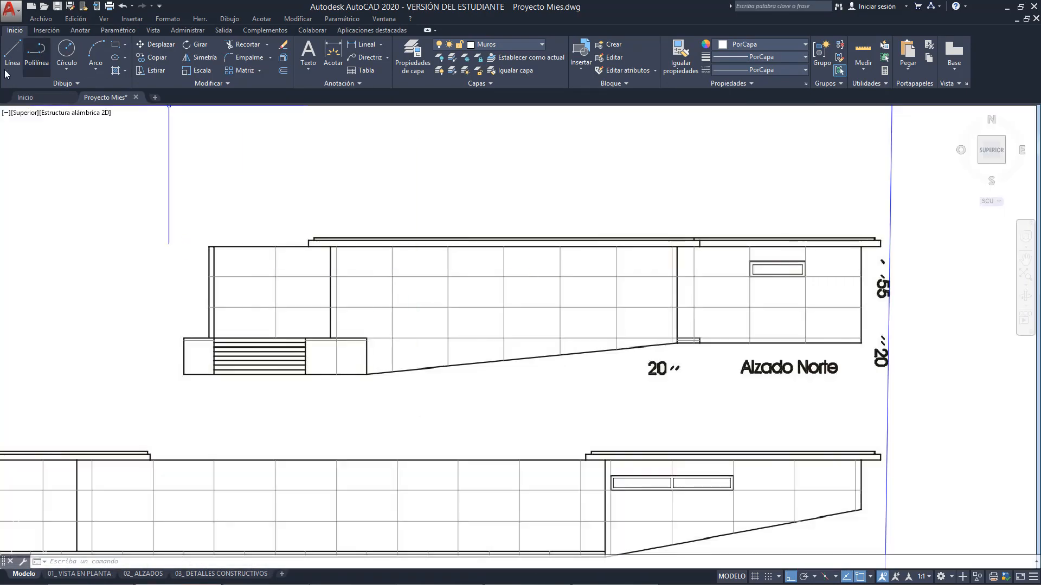
left_click(38, 61)
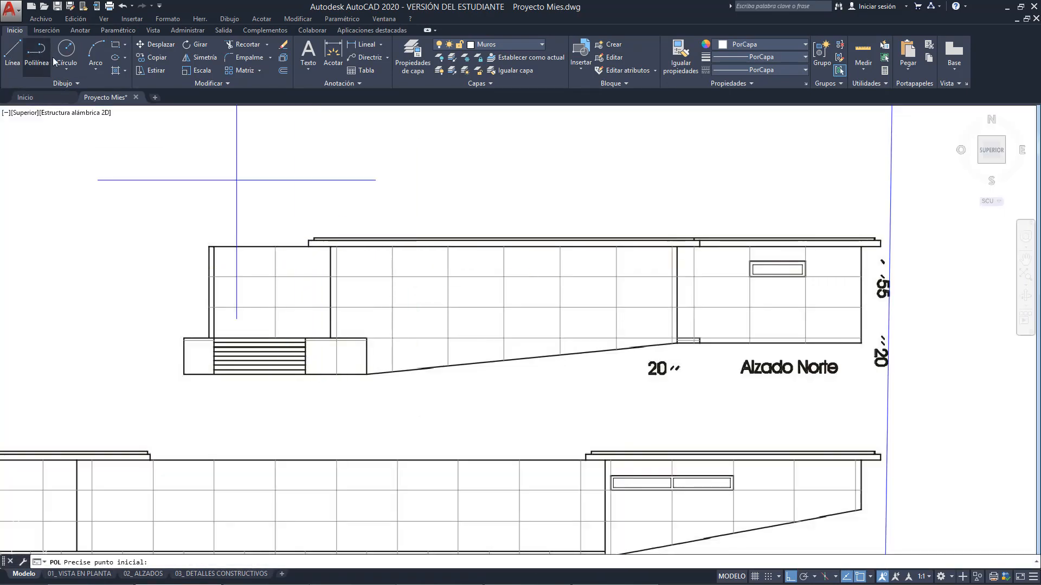
left_click(121, 47)
scroll(320, 242, "up", 3)
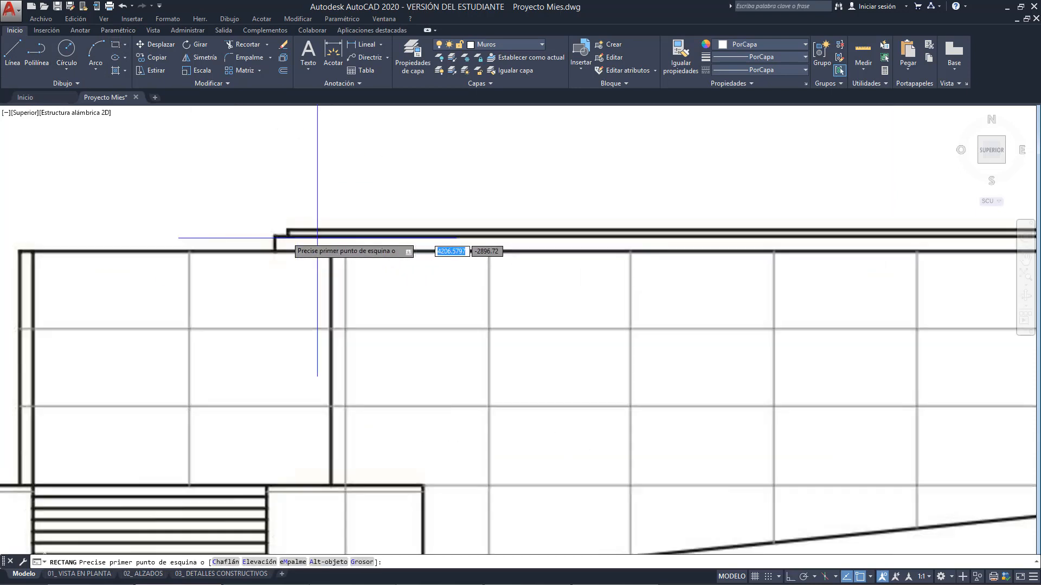
left_click(275, 250)
scroll(408, 222, "down", 2)
middle_click_drag(807, 260, 530, 263)
key("Escape")
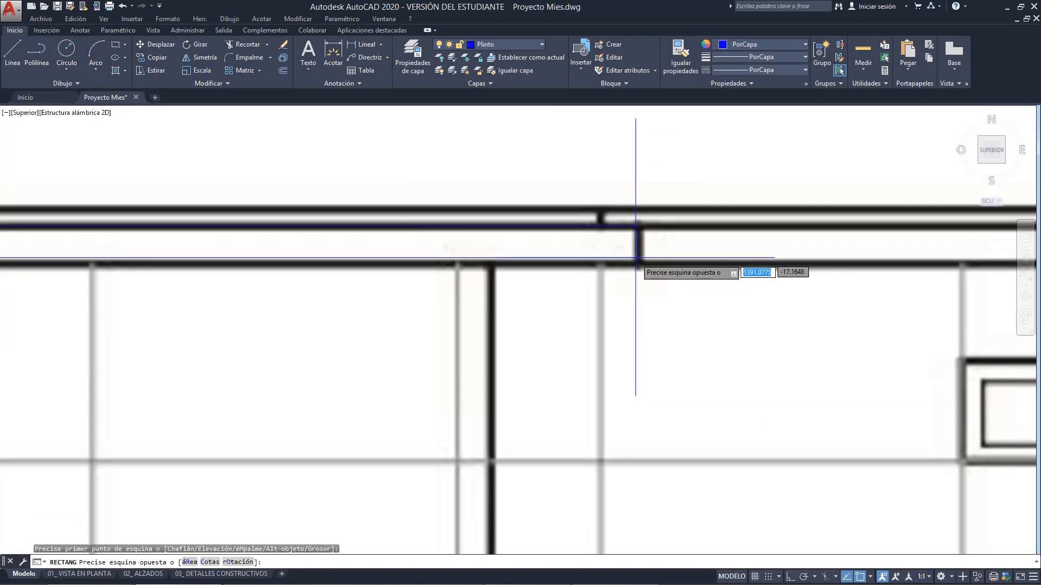
left_click(641, 265)
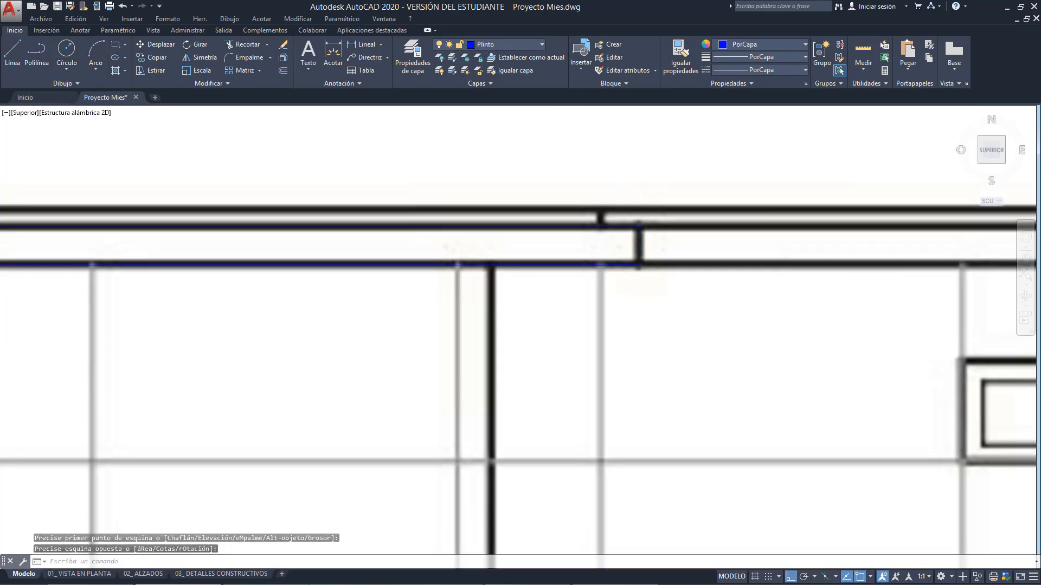
Draw a second rectangle over the remaining Alzado Norte roof slab, from the joint's lower corner to the slab's upper east corner.
key("space")
left_click(640, 265)
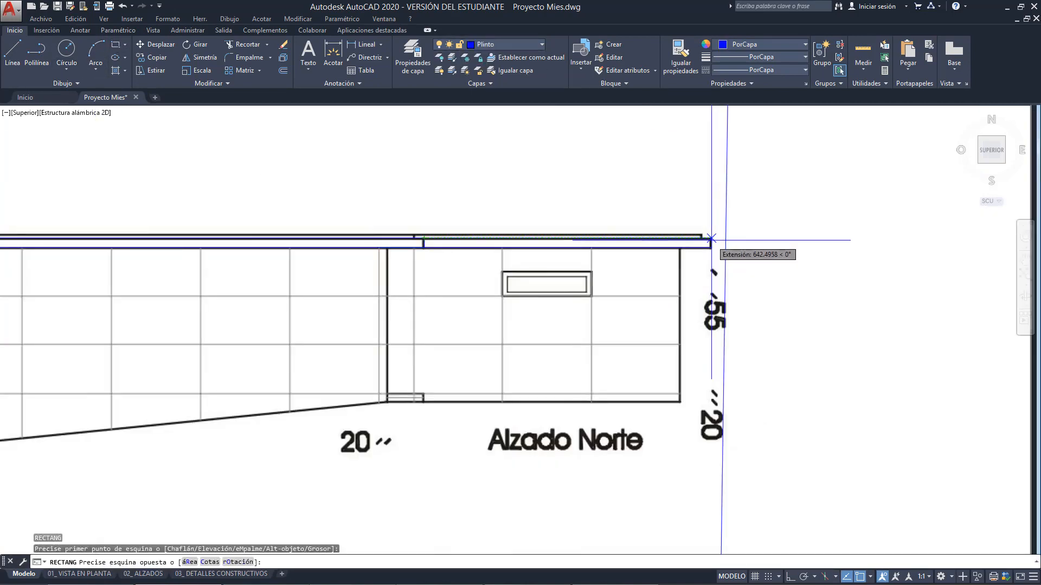
left_click(710, 239)
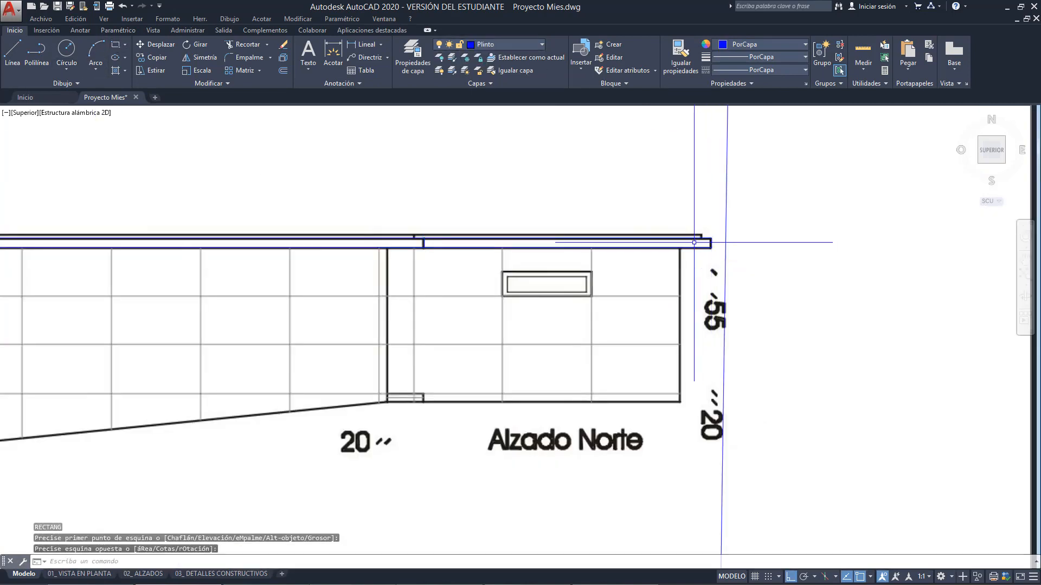
scroll(694, 236, "up", 2)
key("space")
key("Escape")
scroll(741, 244, "down", 6)
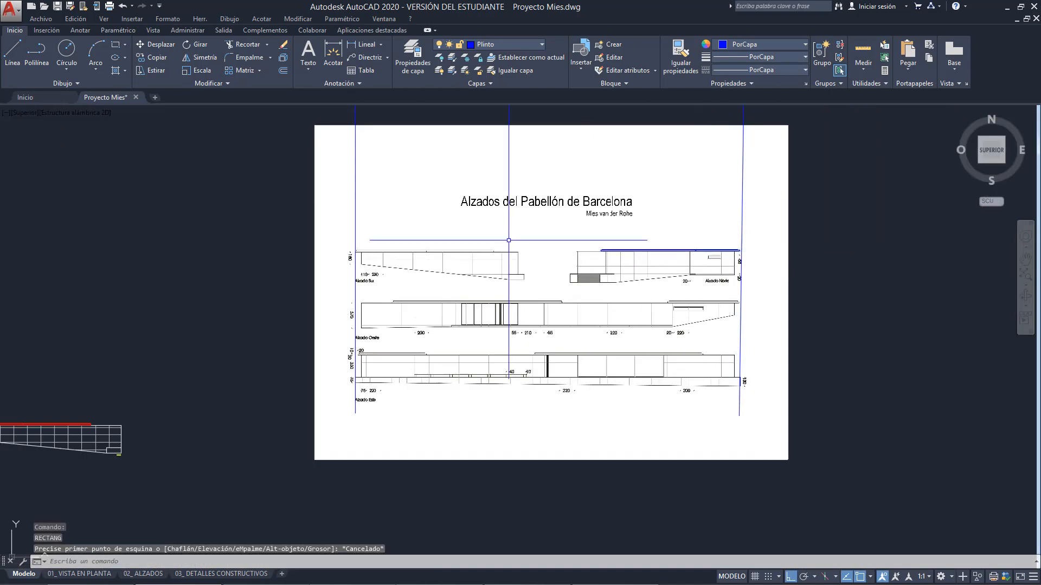
Make Proy_sup the current layer and transfer the two Alzado Norte roof slab rectangles to it.
left_click(515, 45)
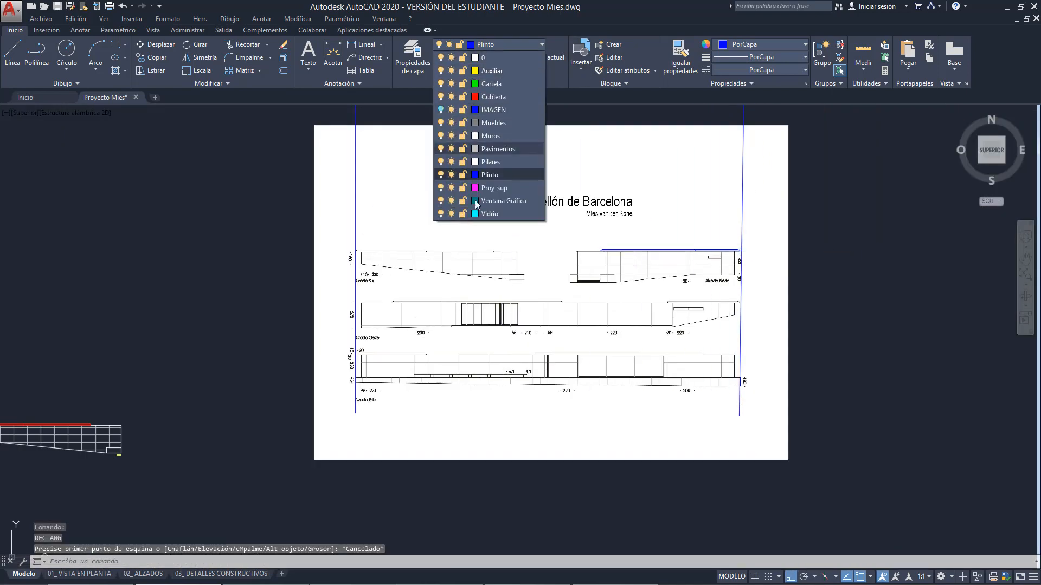
left_click(491, 188)
key("Escape")
left_click(252, 177)
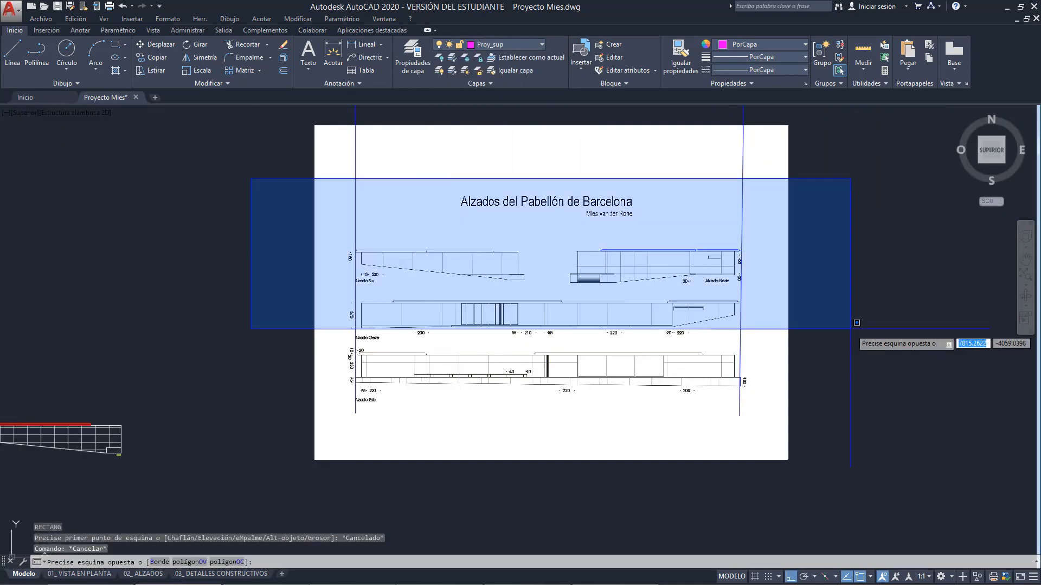
left_click(850, 330)
left_click(491, 44)
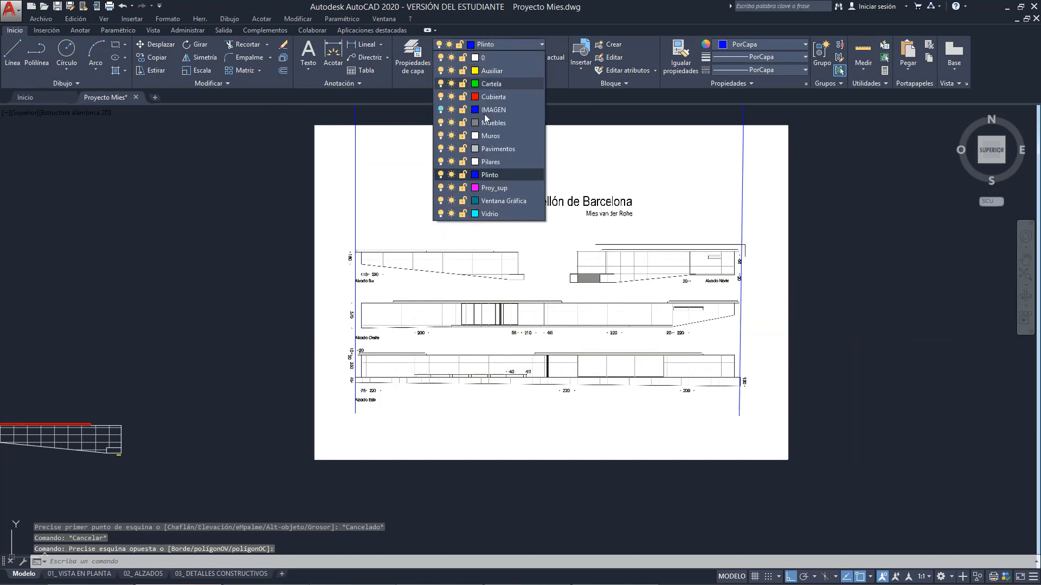
left_click(499, 187)
key("Escape")
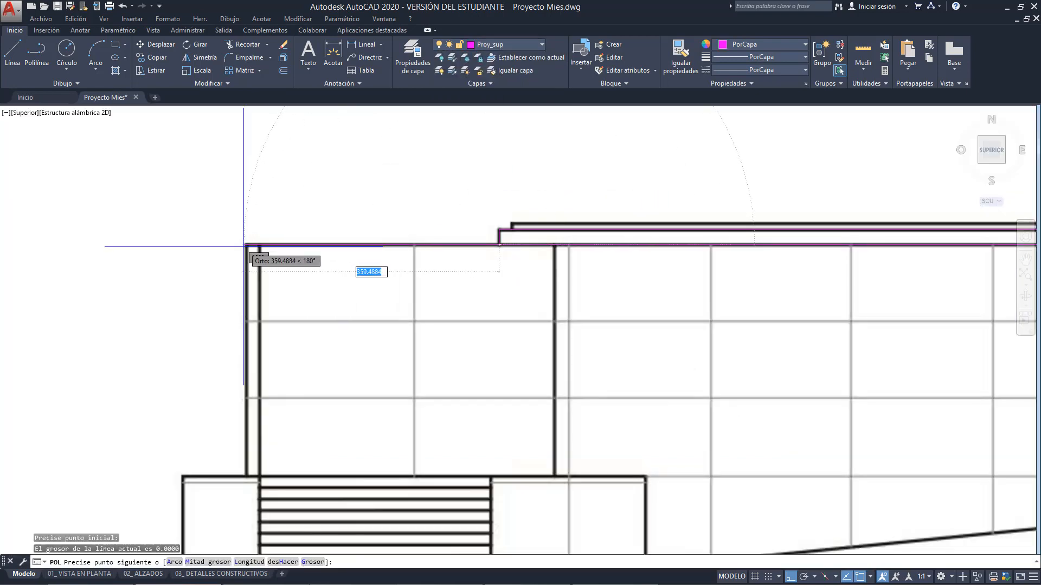
Trace a polyline along the Alzado Norte's west wall top, west edge, podium and sloping ground line to the slope's upper end.
left_click(245, 245)
left_click(247, 476)
middle_click_drag(260, 455, 316, 295)
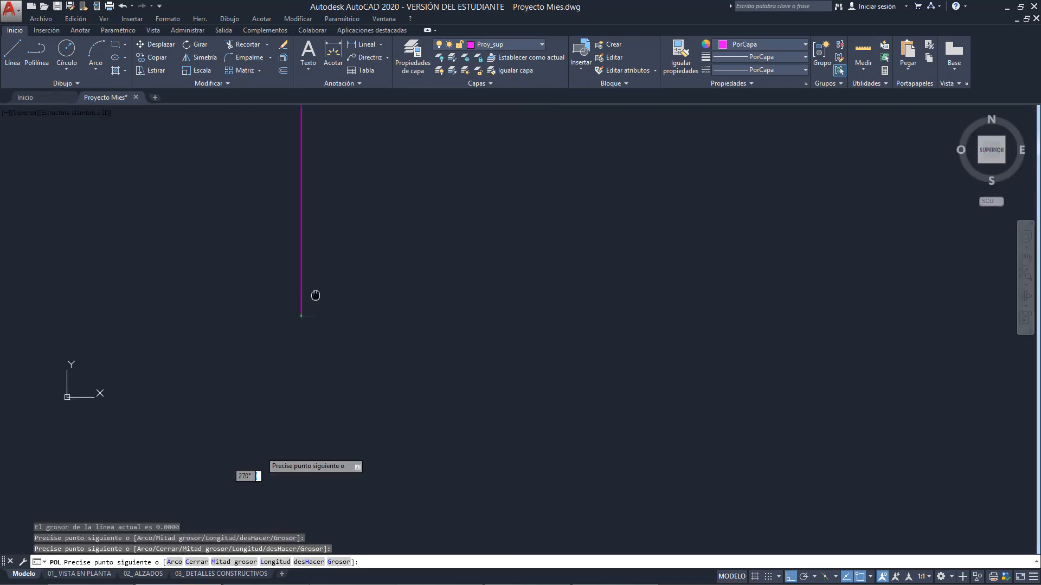
middle_click_drag(677, 311, 493, 318)
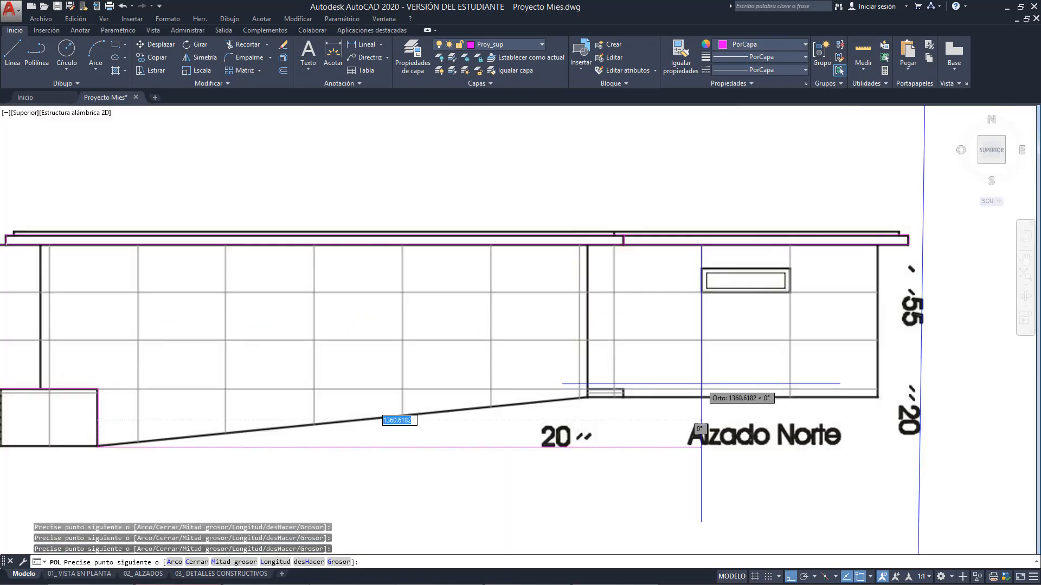
key("F8")
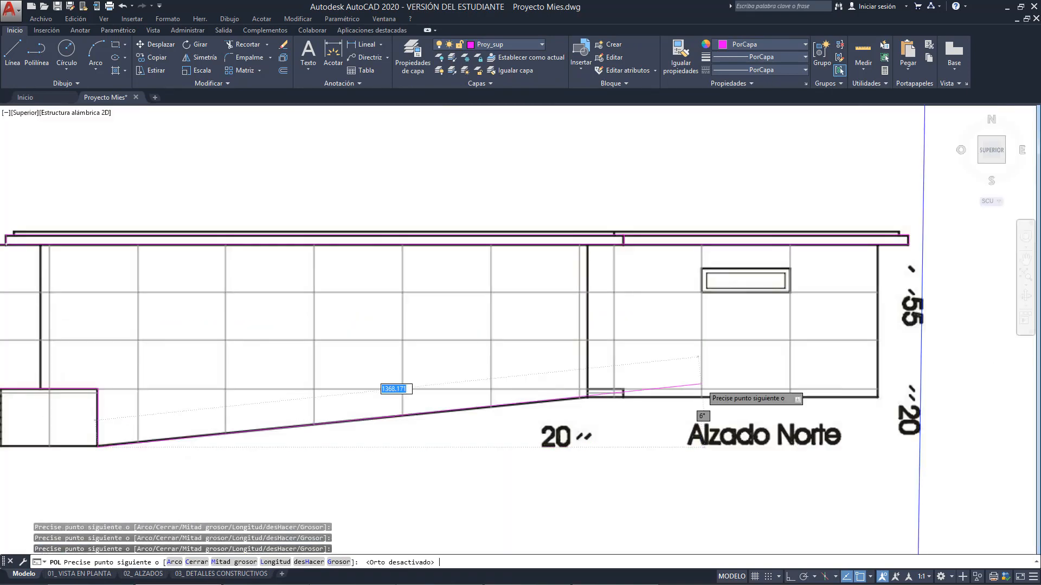
scroll(586, 400, "up", 2)
left_click(589, 396)
scroll(705, 418, "down", 4)
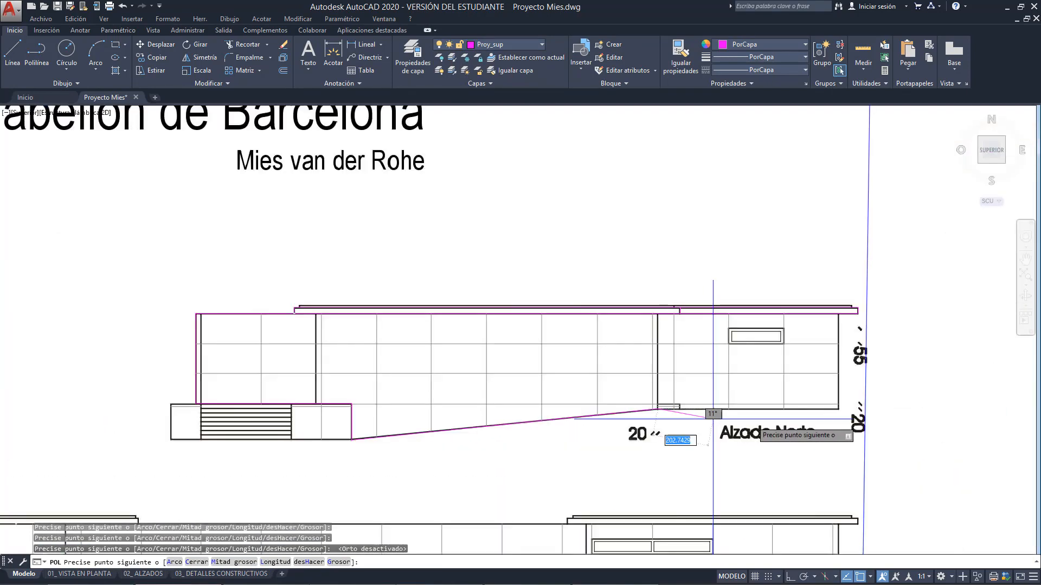
Continue the outline along the Alzado Norte's base to its east corner and up the east wall to the roof slab.
middle_click_drag(842, 404, 638, 368)
scroll(637, 369, "up", 4)
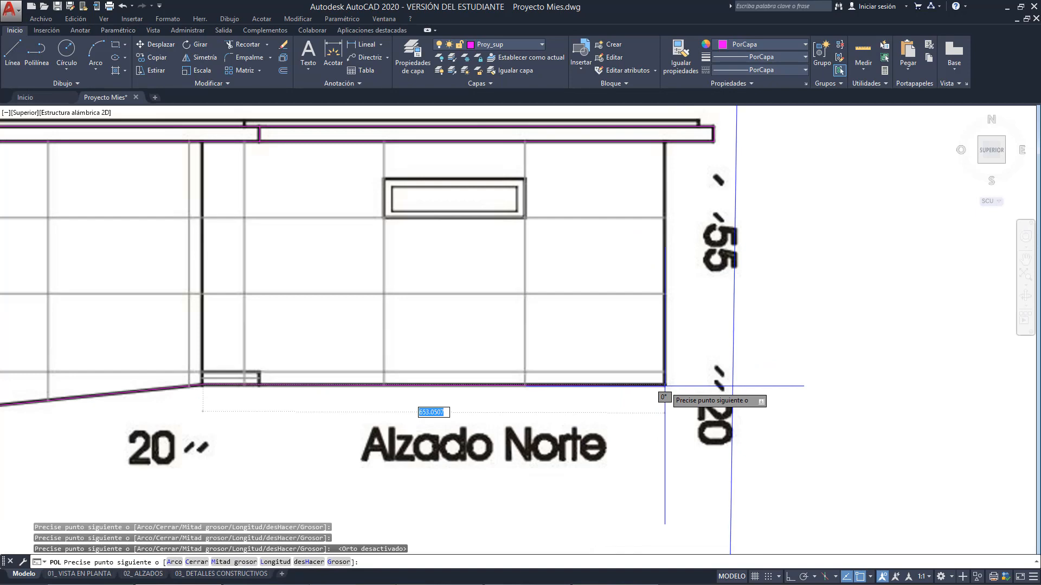
left_click(666, 385)
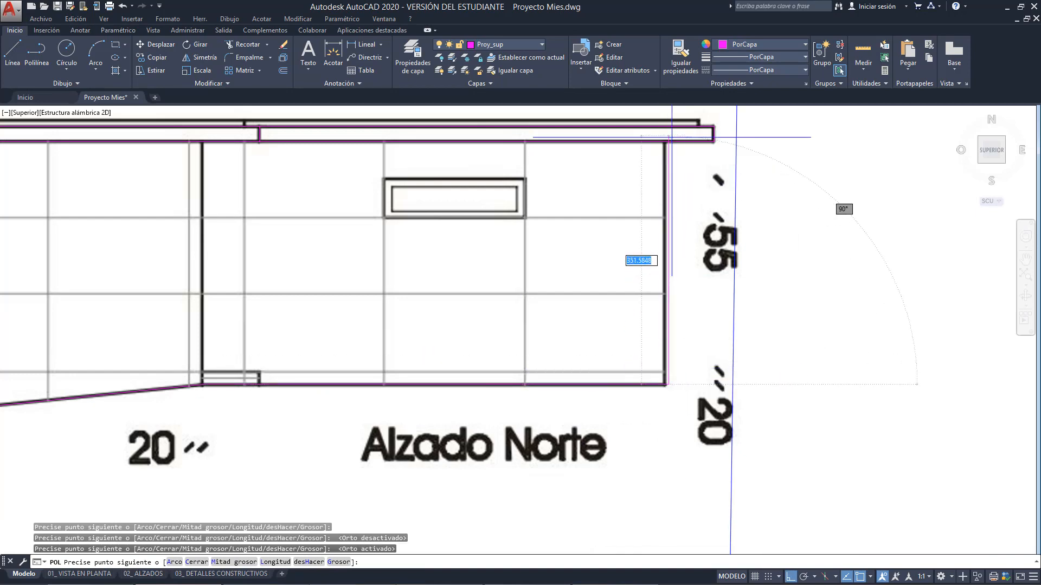
key("Escape")
Draw a vertical polyline along the wall edge at the slope's upper end, from the roof slab down to the ground.
scroll(640, 216, "down", 4)
middle_click_drag(470, 247, 576, 249)
scroll(602, 234, "up", 2)
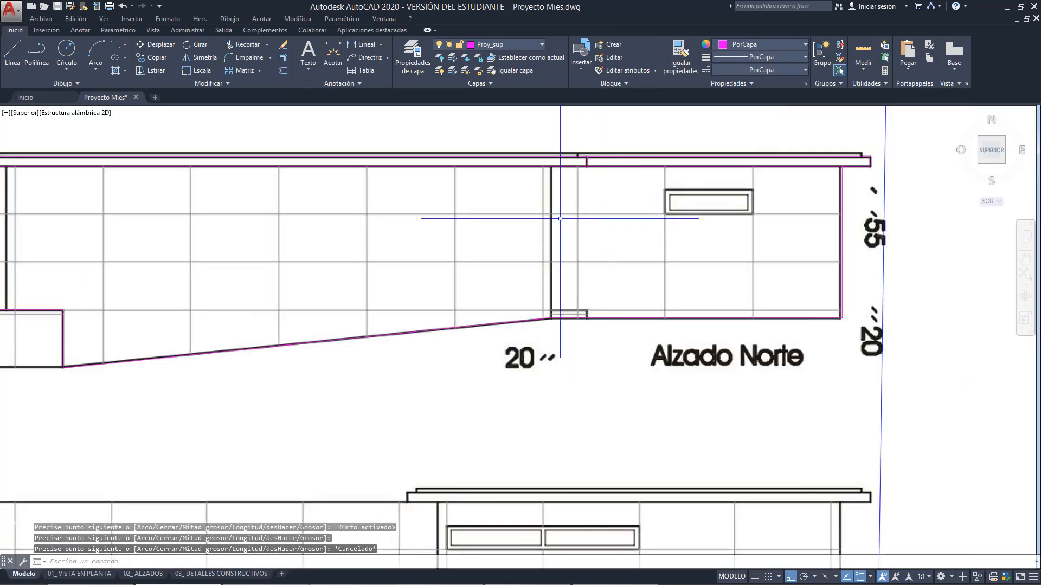
key("space")
left_click(552, 166)
left_click(550, 319)
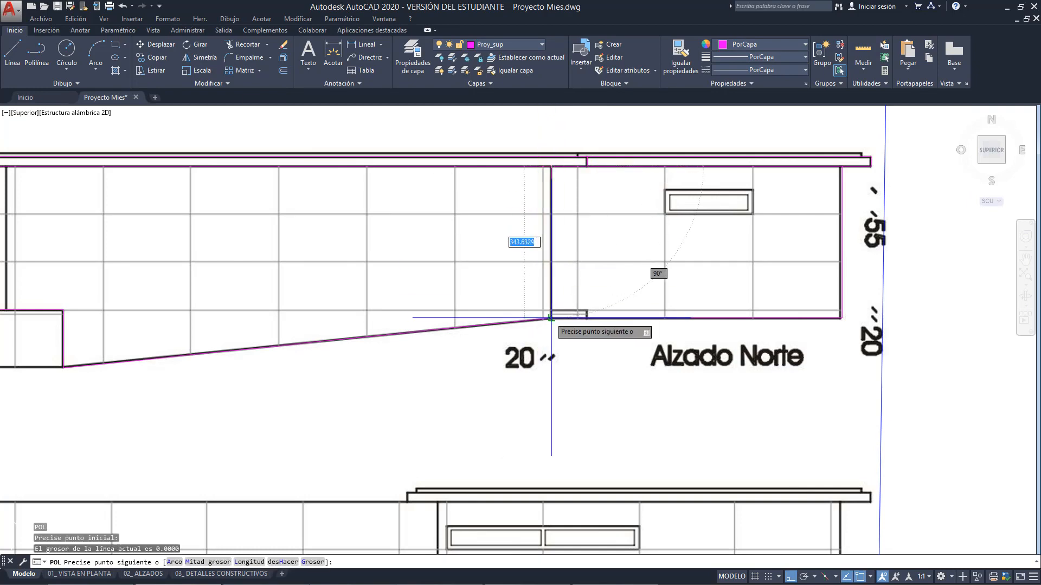
key("Escape")
Review the traced Alzado Norte alongside the other reference elevations and the elevation drawn west of the image.
scroll(653, 324, "down", 10)
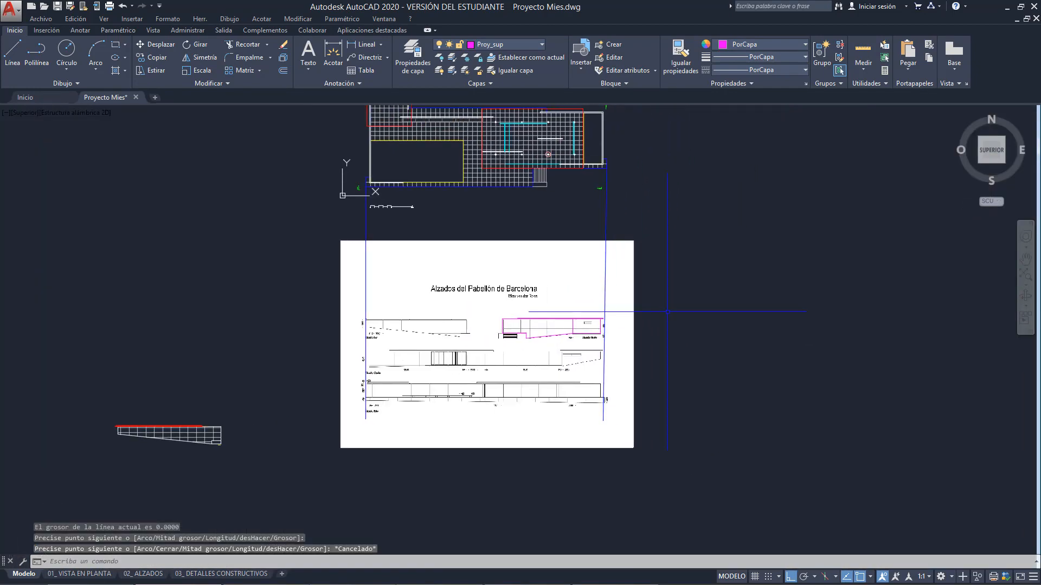
scroll(583, 324, "up", 5)
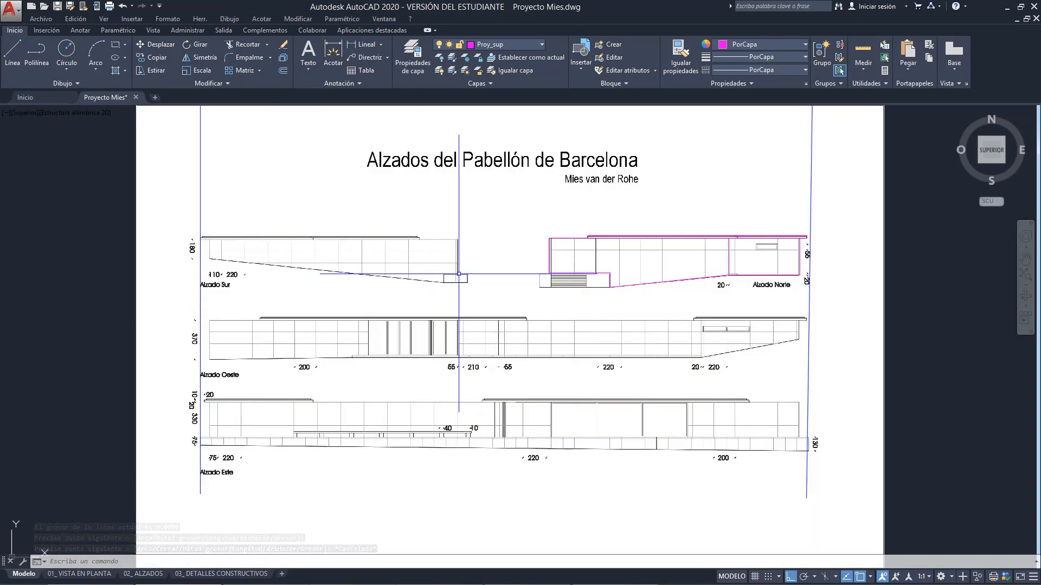
scroll(374, 426, "down", 5)
scroll(283, 420, "up", 2)
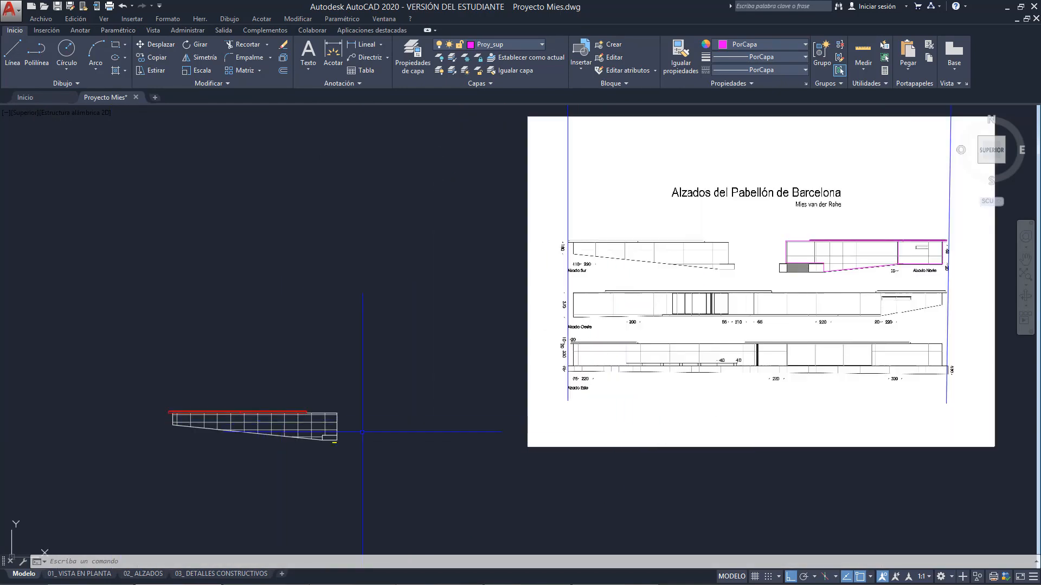
scroll(313, 445, "up", 2)
middle_click_drag(810, 258, 461, 260)
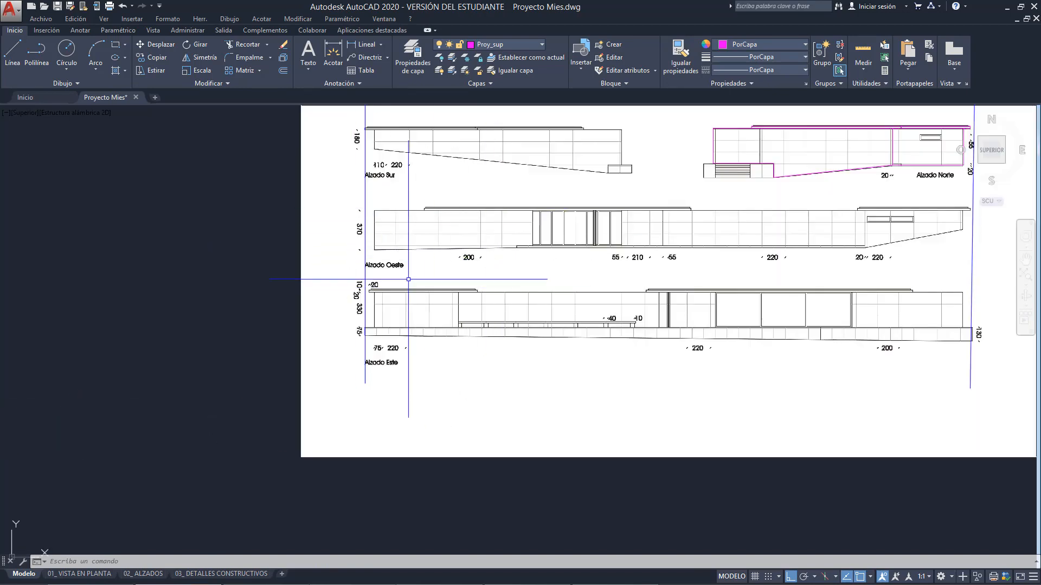
Examine the four finished elevations placed above the floor plan.
middle_click_drag(733, 249, 553, 312)
middle_click_drag(920, 211, 732, 448)
scroll(732, 449, "down", 4)
scroll(699, 287, "up", 2)
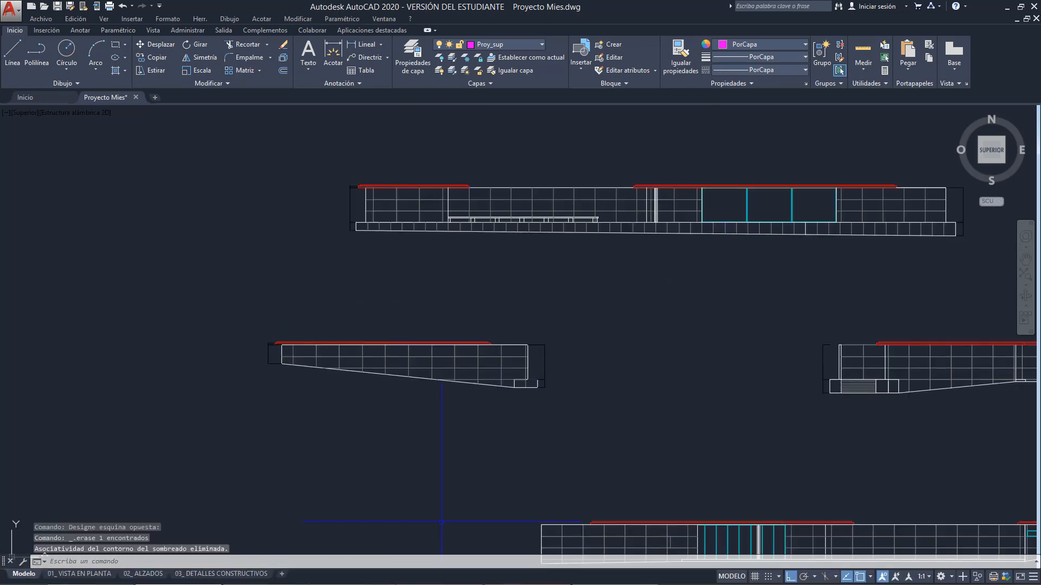
scroll(483, 450, "down", 2)
middle_click_drag(493, 425, 518, 224)
scroll(518, 223, "down", 2)
middle_click_drag(507, 335, 492, 362)
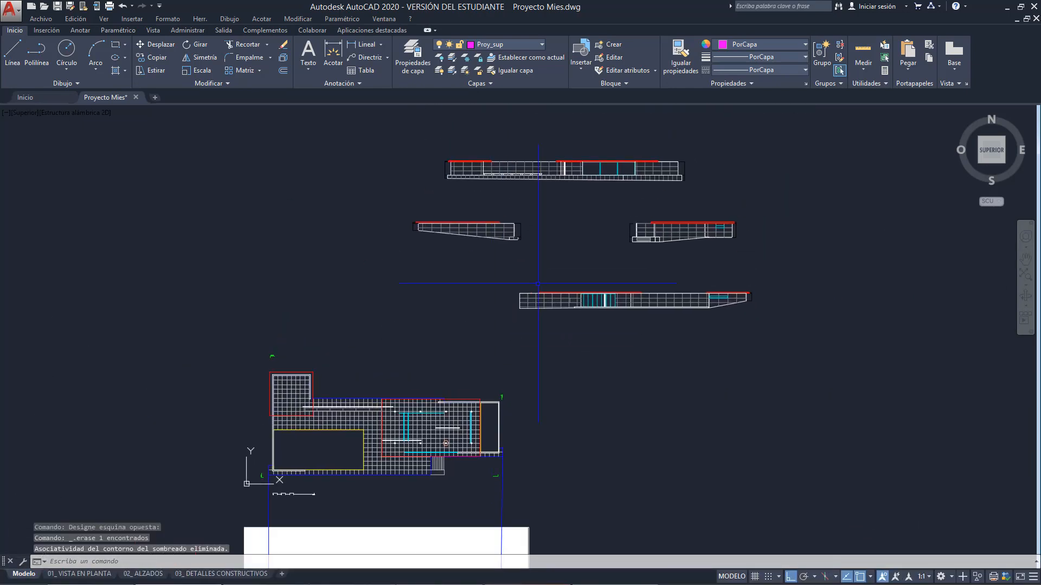
scroll(539, 285, "up", 2)
scroll(530, 315, "up", 2)
middle_click_drag(539, 279, 417, 414)
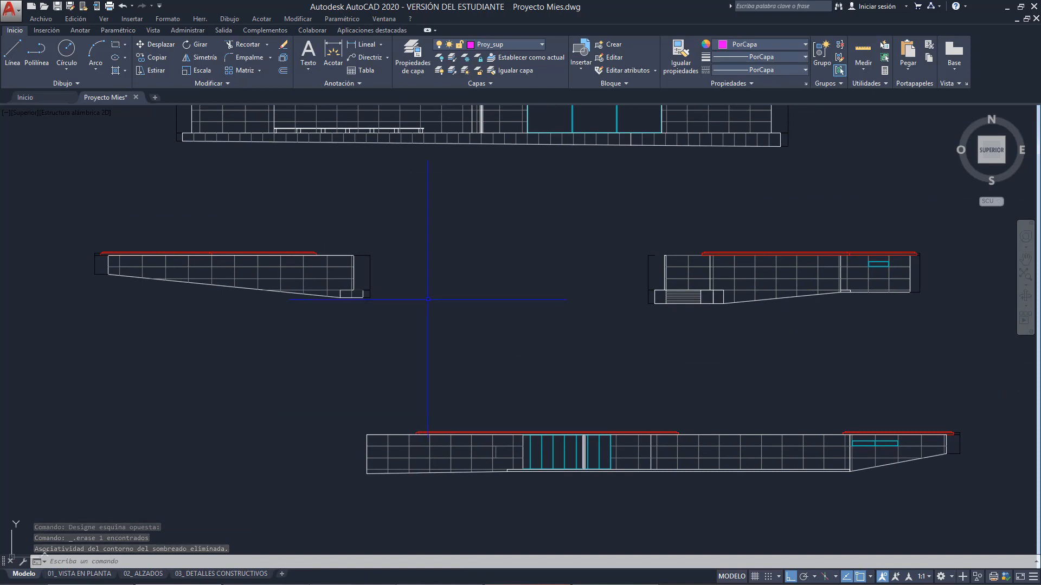
Erase the dimensions at the west end of the finished north elevation.
mouse_move(428, 299)
middle_mouse_down()
mouse_move(502, 298)
mouse_move(549, 348)
middle_mouse_up()
scroll(641, 344, "up", 6)
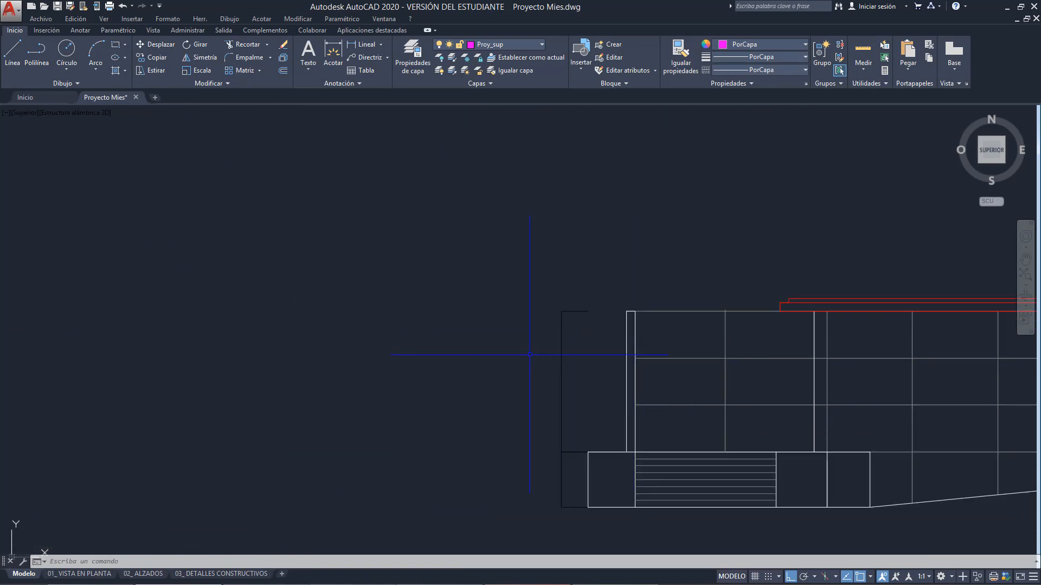
left_click(574, 474)
left_click(560, 383)
key("Delete")
scroll(572, 297, "down", 6)
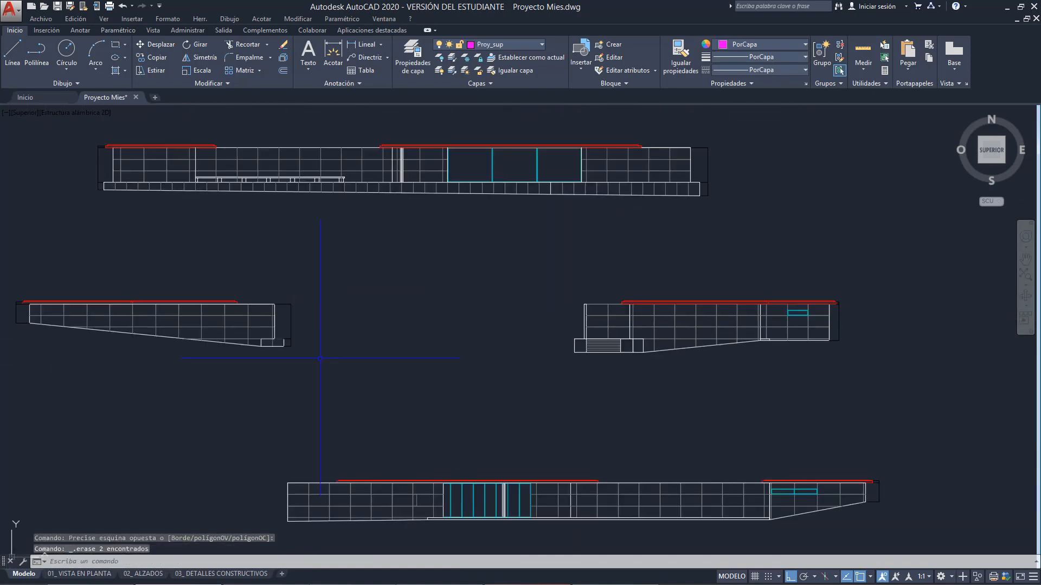
Erase the dimensions at the west end of the finished south elevation.
middle_click_drag(32, 325, 163, 313)
scroll(163, 313, "up", 4)
left_click(168, 313)
left_click(150, 258)
key("Delete")
Erase the dimensions at the west end of the finished east elevation.
scroll(178, 392, "down", 2)
middle_click_drag(181, 395, 153, 505)
scroll(268, 217, "up", 2)
middle_click_drag(264, 255, 291, 312)
left_click(298, 327)
left_click(274, 187)
key("Delete")
scroll(278, 186, "down", 4)
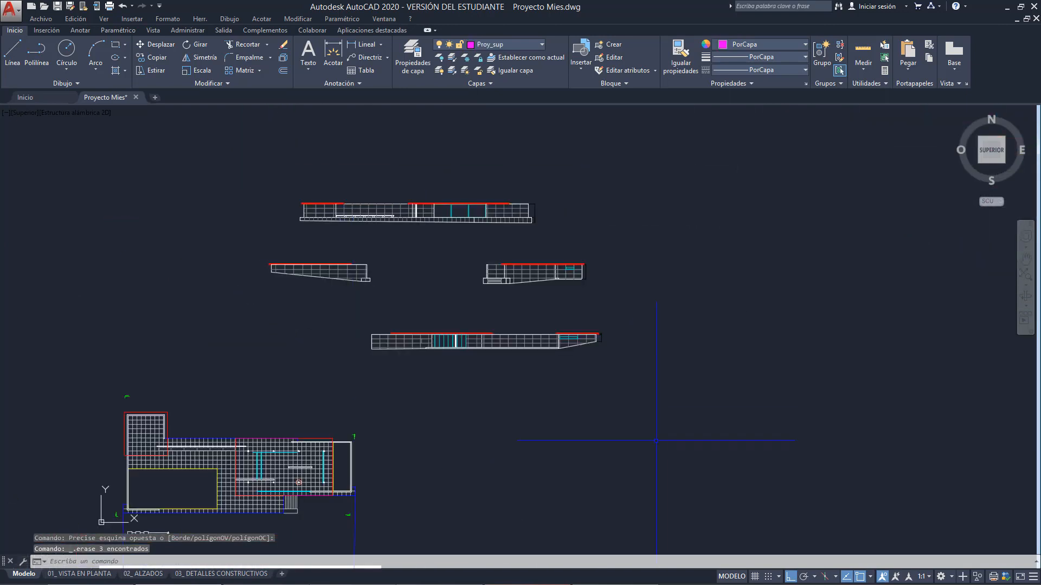
Erase the dimensions at the east end of the finished west elevation, beside its roof slab.
scroll(579, 328, "up", 2)
scroll(576, 326, "up", 2)
left_click(525, 319)
left_click(480, 253)
key("Delete")
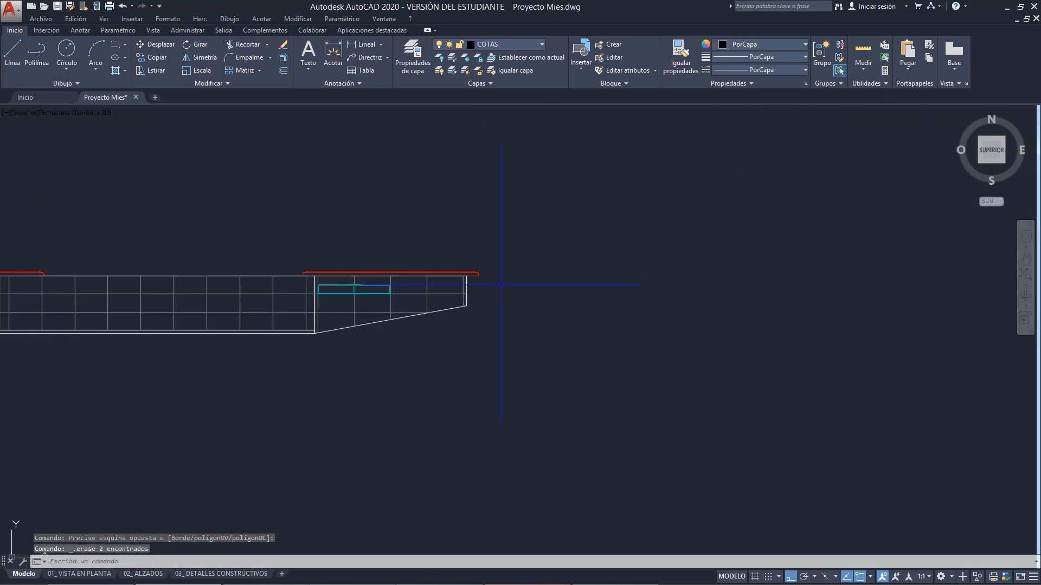
Erase the dimensions beside the east wall of the finished north elevation.
scroll(645, 360, "down", 4)
scroll(537, 244, "up", 3)
left_click(566, 330)
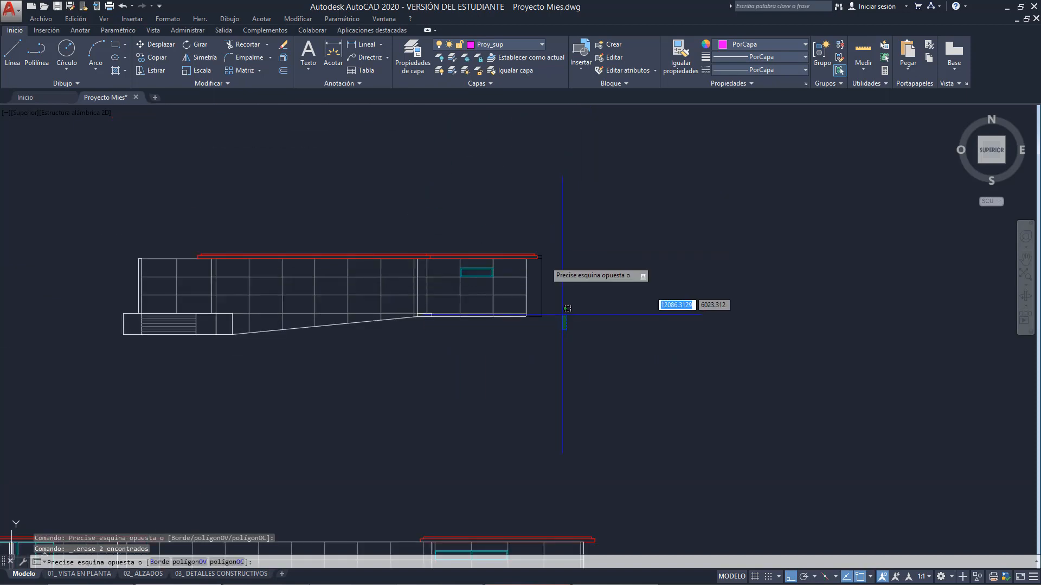
left_click(538, 235)
key("Delete")
Erase the dimensions beyond the plinth's right end on the finished east elevation.
scroll(645, 380, "down", 4)
scroll(537, 233, "up", 4)
left_click(566, 413)
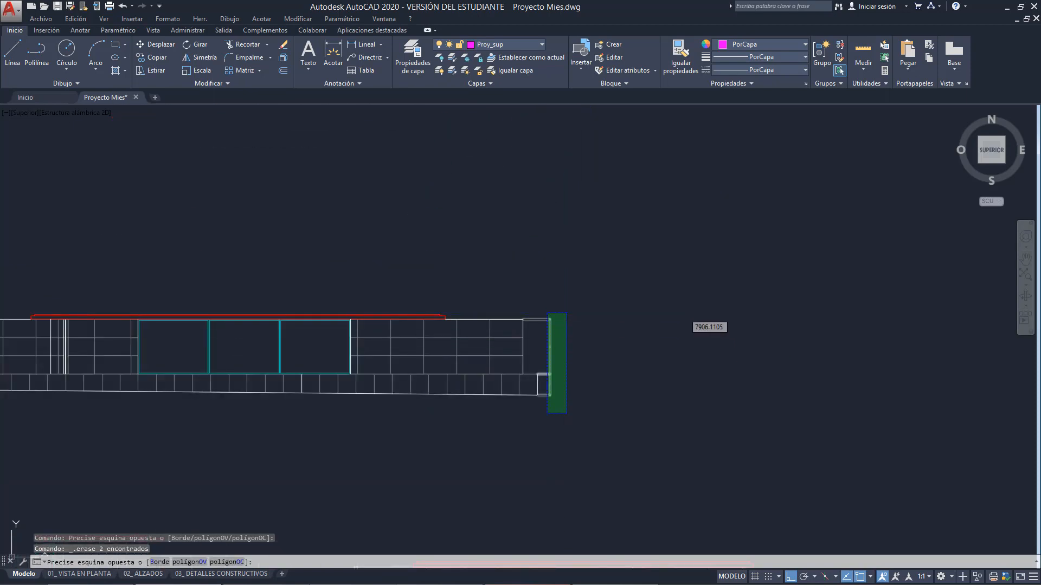
left_click(548, 313)
key("Delete")
scroll(609, 270, "down", 4)
mouse_move(487, 483)
middle_mouse_down()
mouse_move(520, 385)
mouse_move(574, 317)
middle_mouse_up()
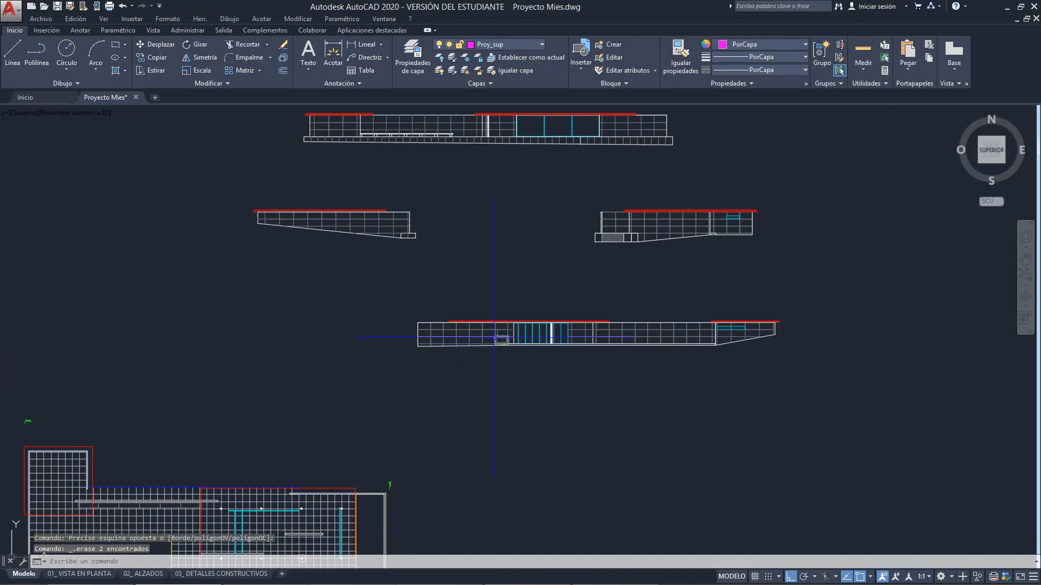
Move all four finished elevations horizontally to the west so they sit above the floor plan.
scroll(479, 365, "down", 2)
scroll(572, 365, "up", 4)
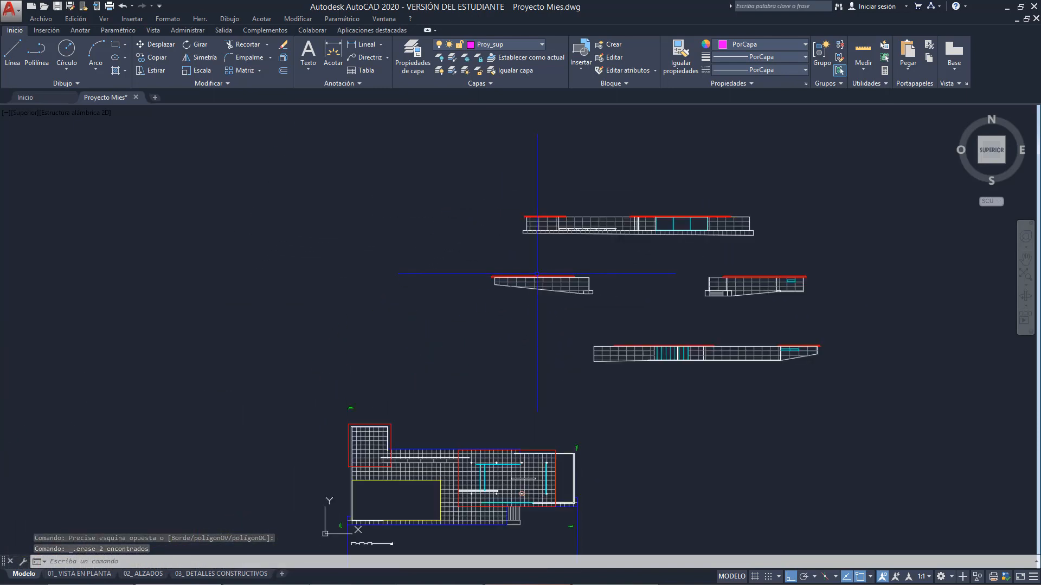
left_click(398, 163)
left_click(882, 397)
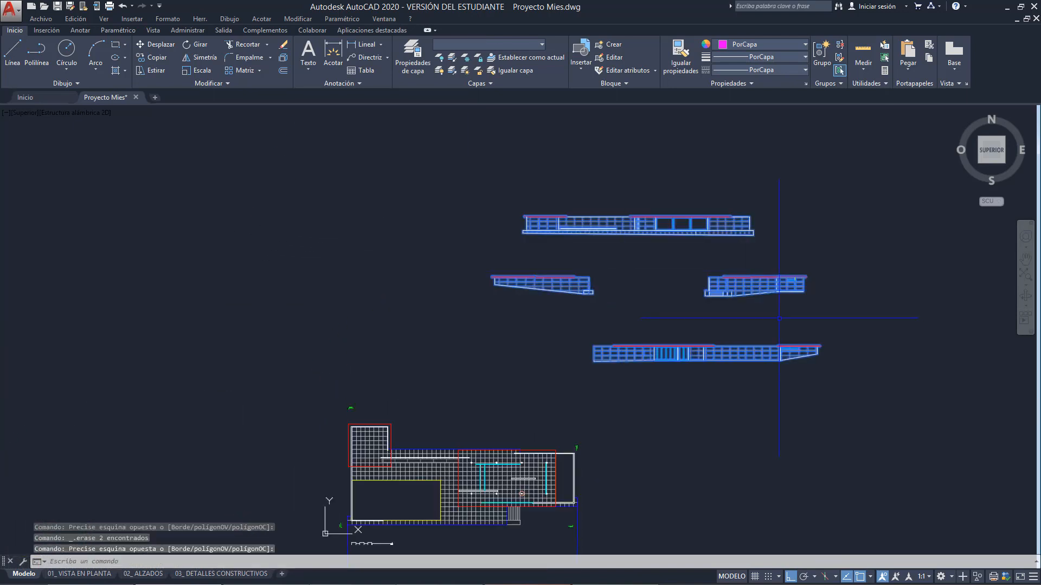
left_click(159, 49)
left_click(620, 181)
left_click(439, 180)
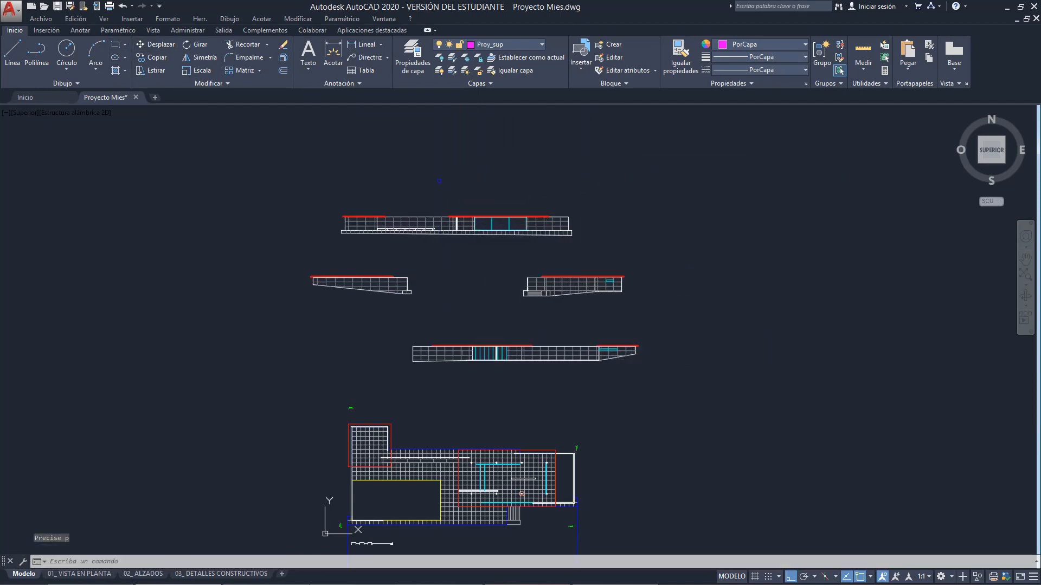
Move the four elevations straight down, closer to the floor plan.
key("space")
left_click(263, 155)
left_click(701, 388)
key("space")
left_click(676, 291)
left_click(676, 327)
key("space")
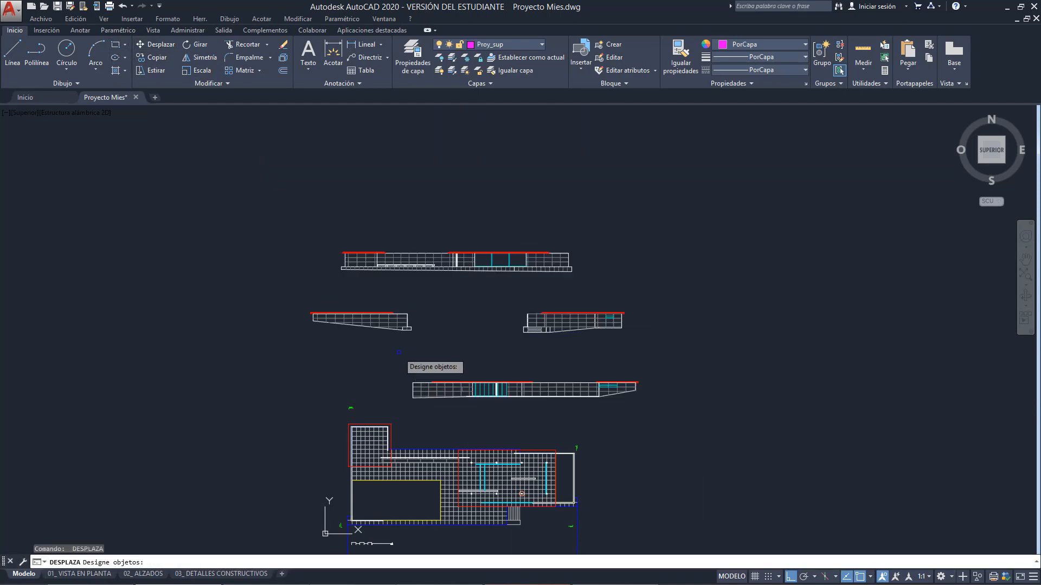
Check the 02_ALZADOS and 01_VISTA EN PLANTA layouts and return to model space.
middle_click_drag(373, 425, 405, 330)
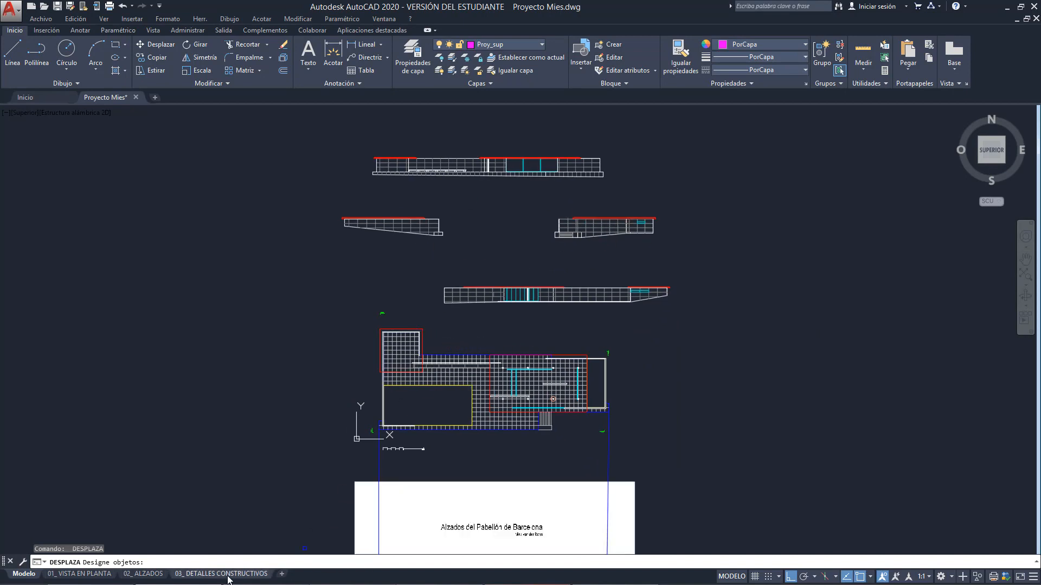
left_click(142, 573)
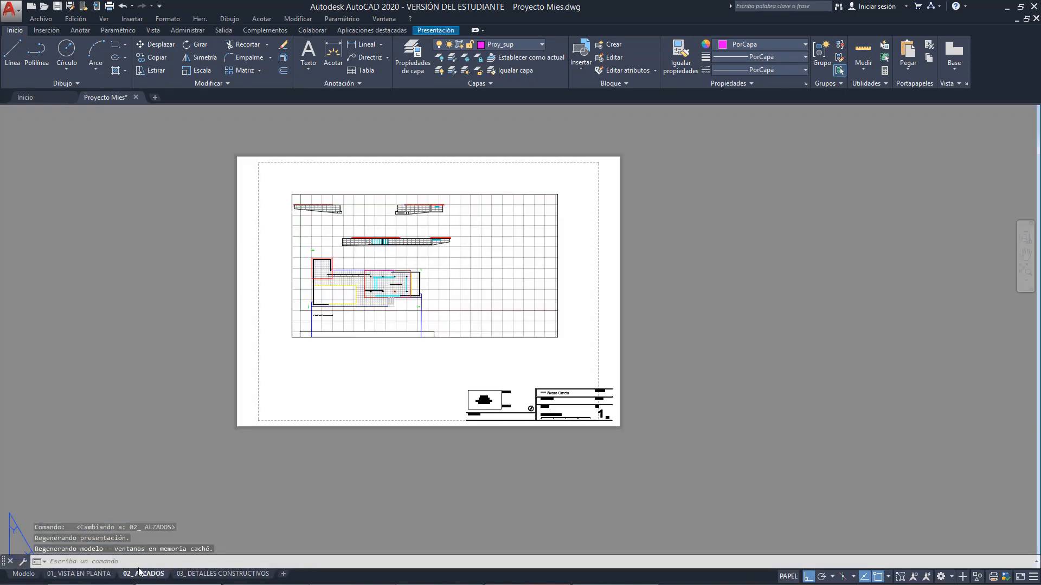
left_click(95, 578)
left_click(23, 574)
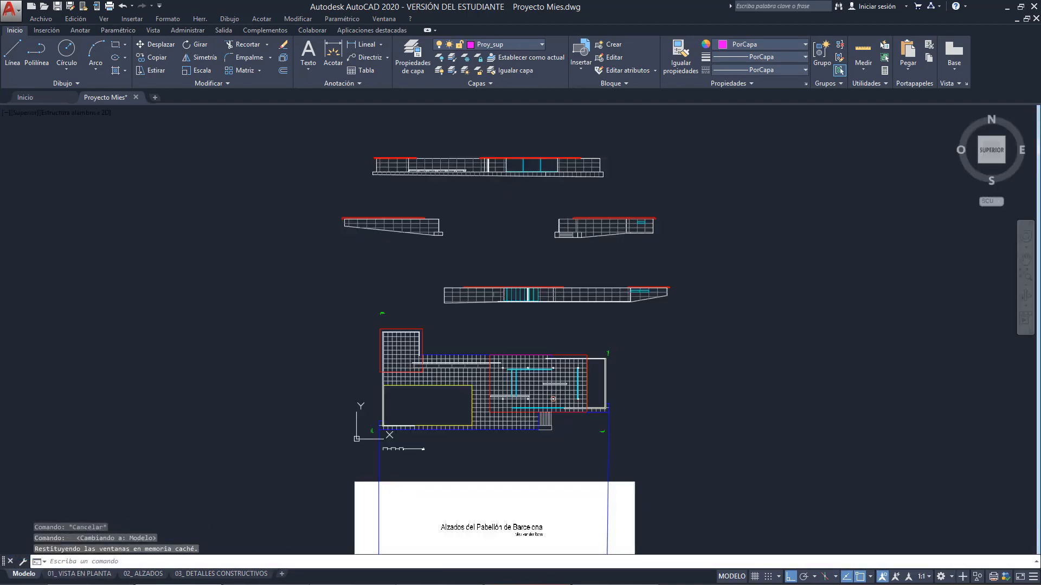
Inspect the cladding panels and glazing of the west elevation, checking which pieces select together and clearing each selection.
scroll(455, 223, "up", 2)
middle_click_drag(671, 326, 669, 258)
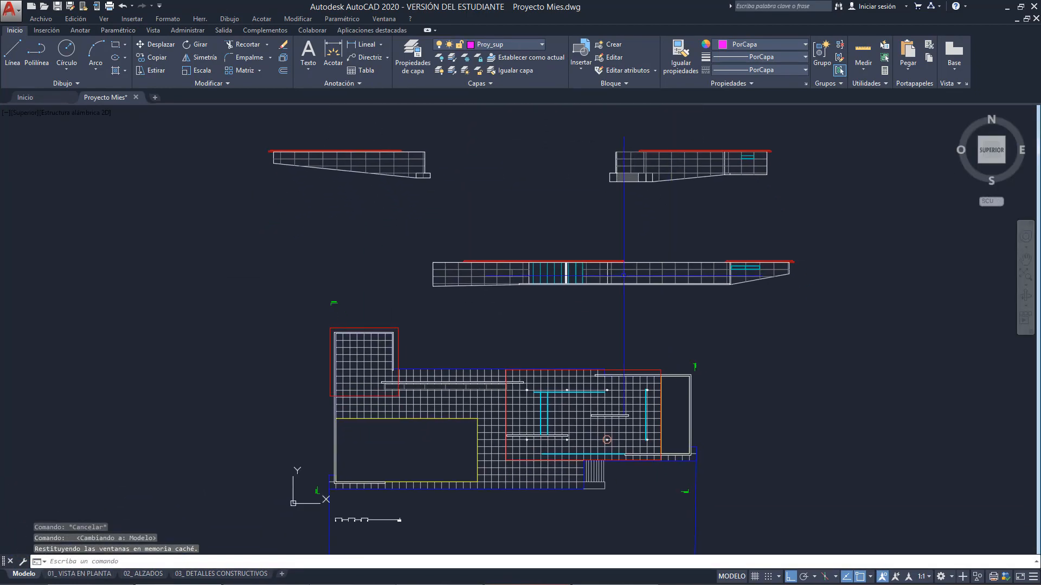
middle_click_drag(612, 375, 618, 443)
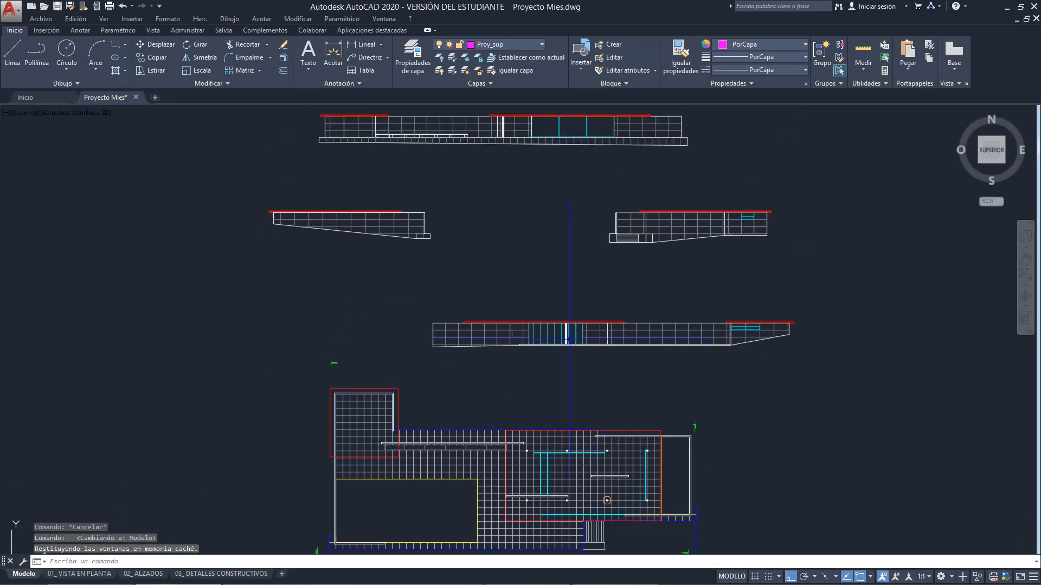
scroll(427, 424, "up", 2)
scroll(436, 406, "up", 2)
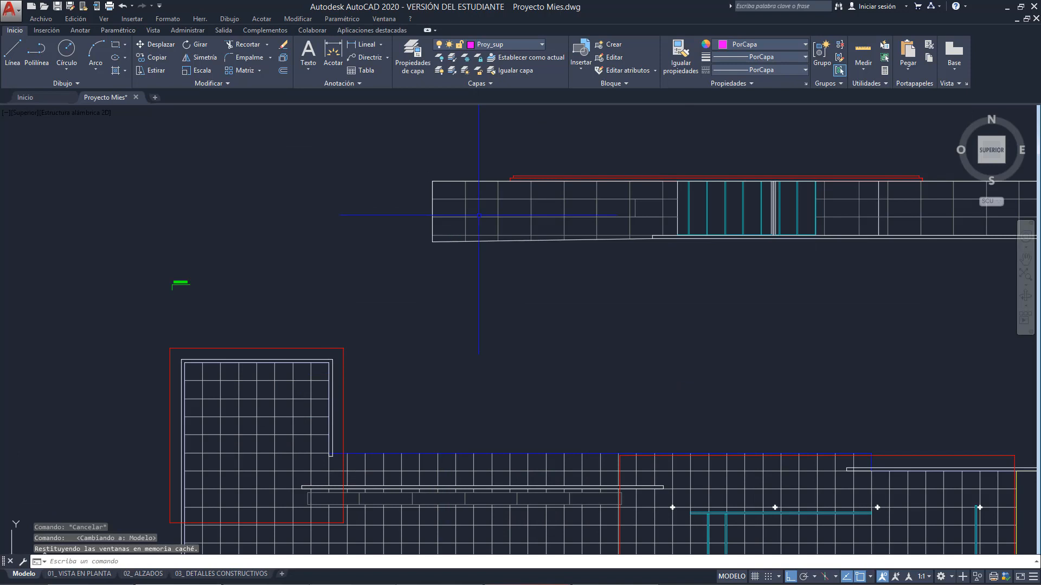
left_click(514, 200)
left_click(511, 200)
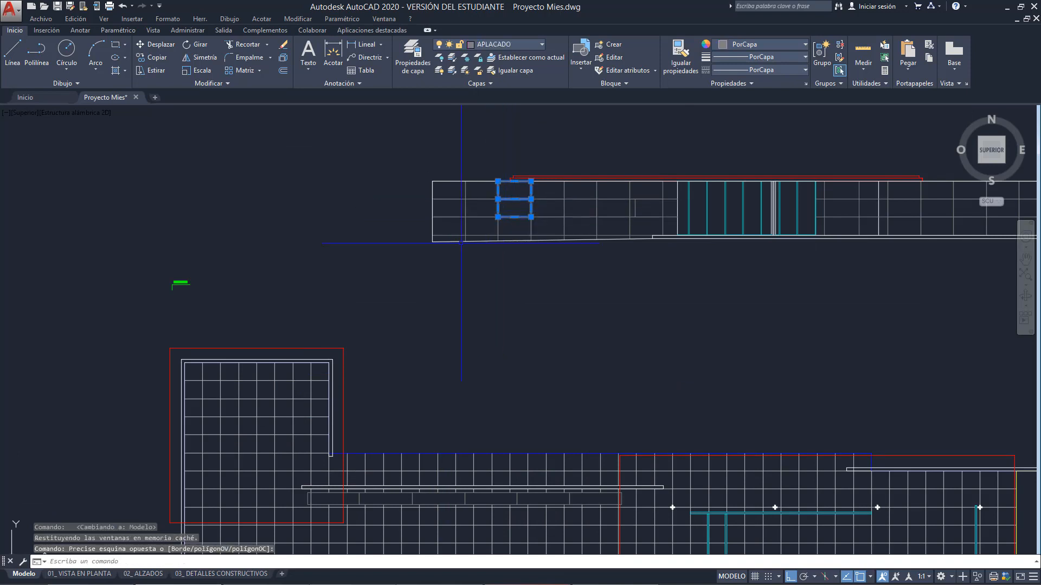
key("Escape")
middle_click_drag(561, 171, 447, 154)
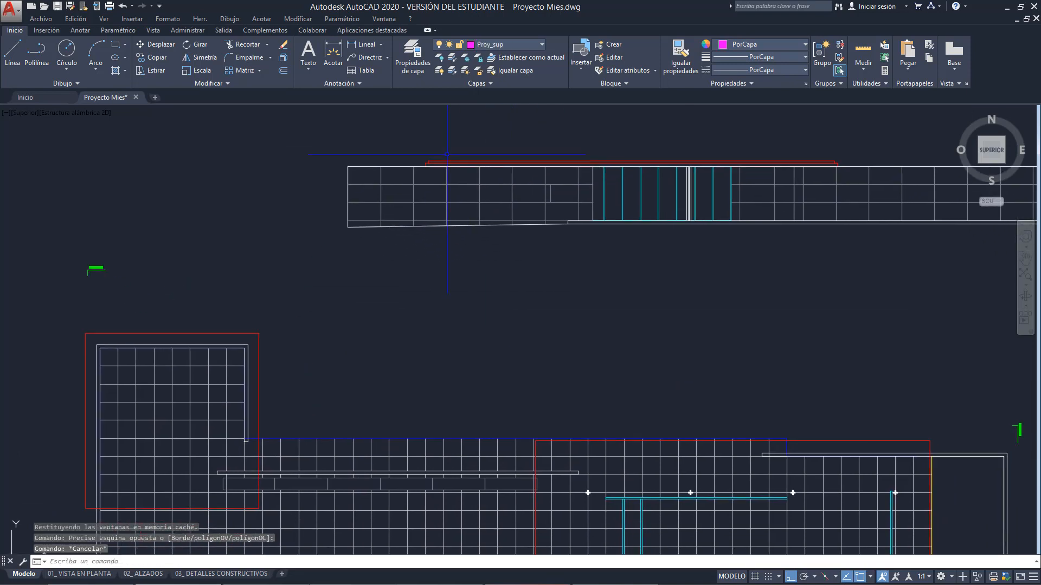
left_click(430, 185)
middle_click_drag(524, 194, 379, 301)
key("Escape")
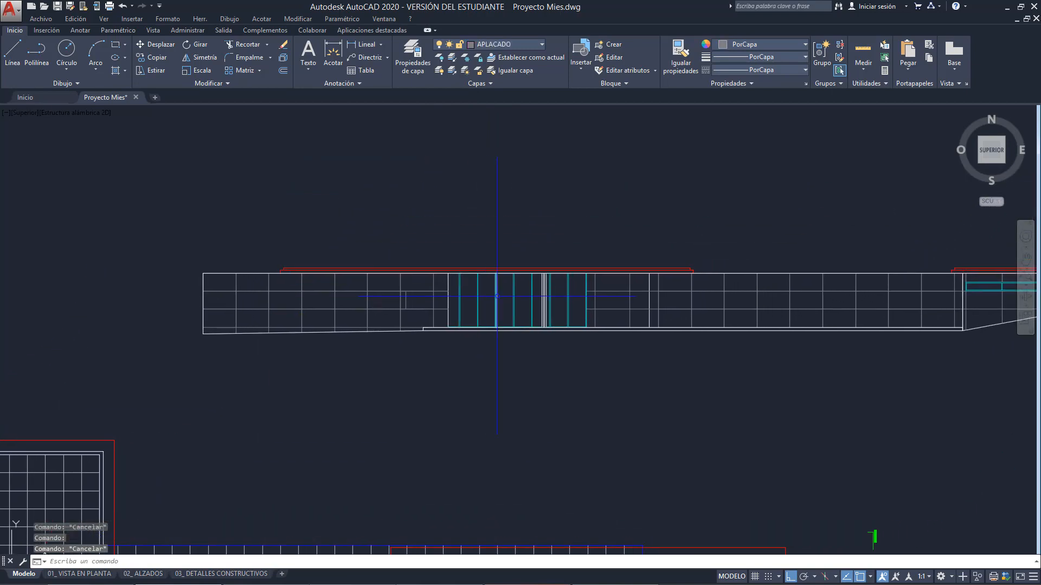
Examine the glazing in the floor plan and compare the arrangement of the four elevations with the plan and reference image.
scroll(495, 300, "down", 4)
scroll(497, 398, "up", 8)
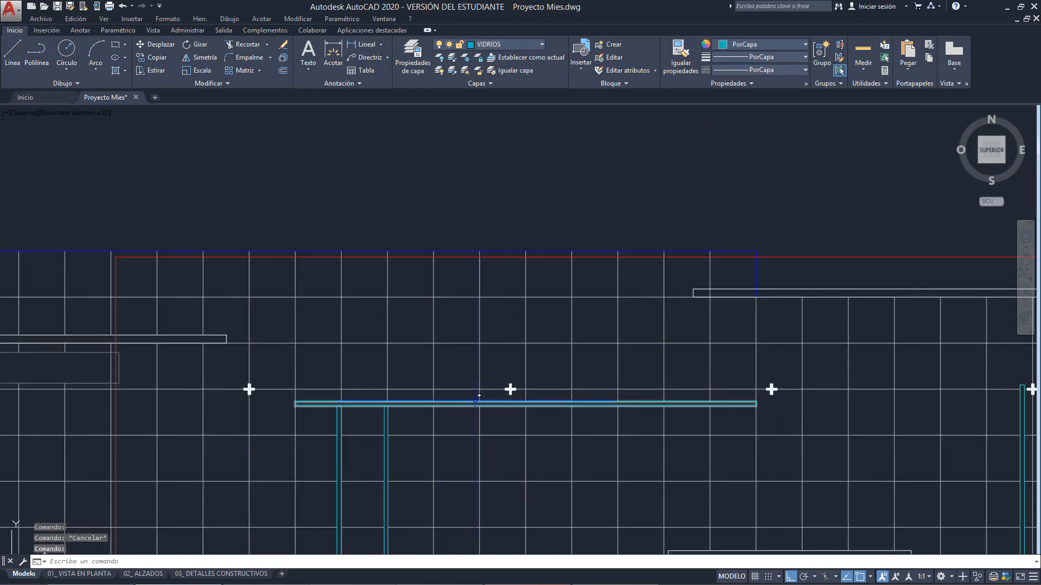
scroll(497, 398, "down", 4)
scroll(497, 398, "down", 4)
middle_click_drag(558, 205, 582, 331)
key("Escape")
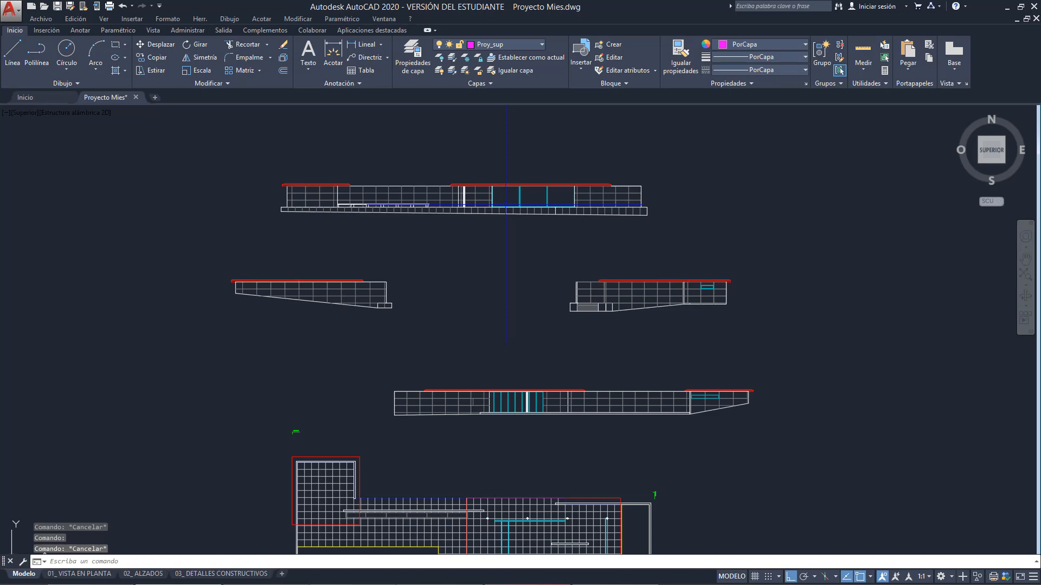
middle_click_drag(626, 258, 618, 198)
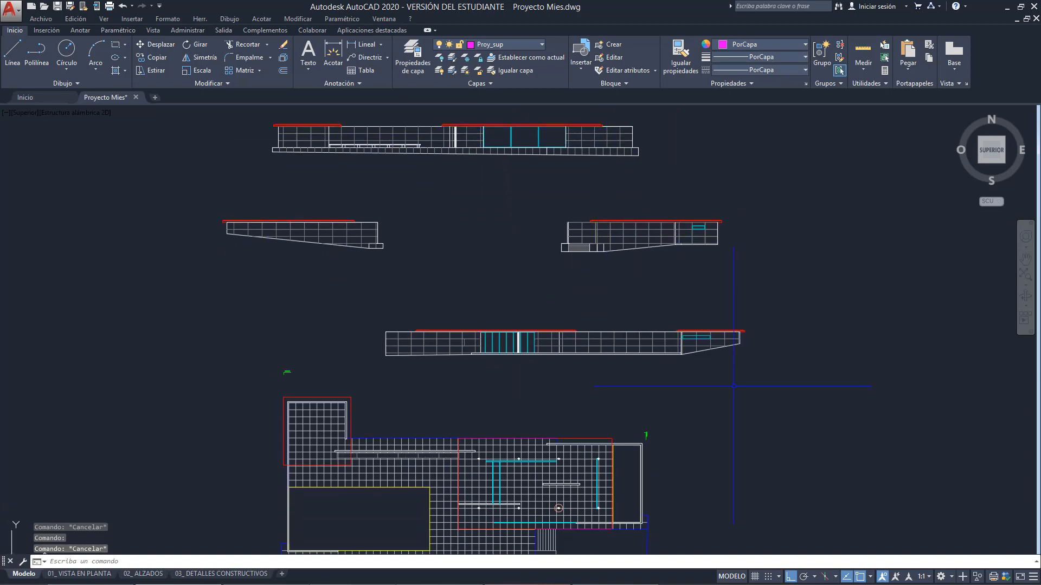
mouse_move(733, 386)
middle_mouse_down()
mouse_move(701, 332)
mouse_move(691, 357)
middle_mouse_up()
mouse_move(764, 281)
middle_mouse_down()
mouse_move(737, 281)
mouse_move(722, 259)
mouse_move(603, 267)
middle_mouse_up()
scroll(723, 259, "down", 4)
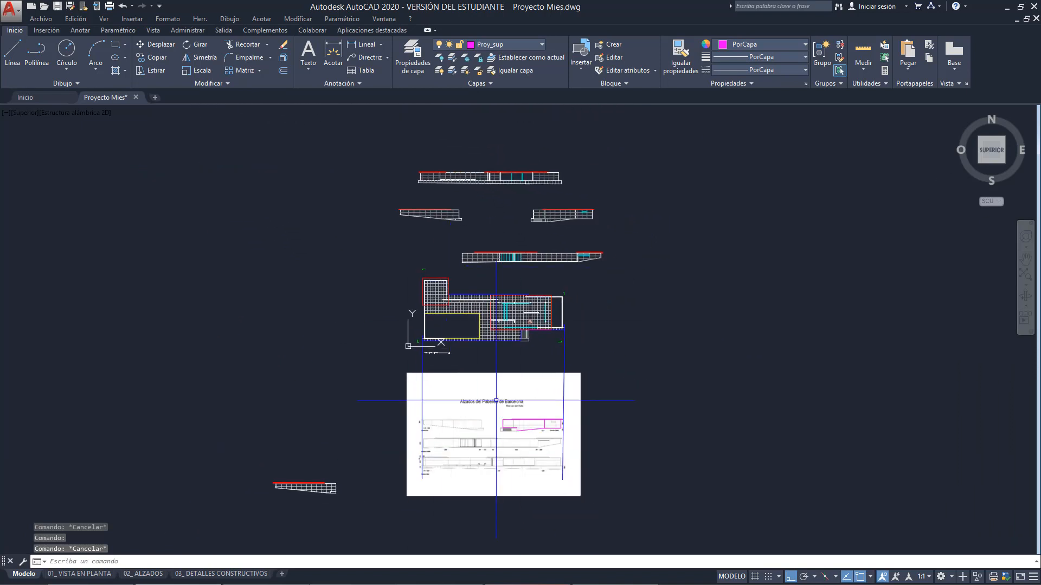
scroll(587, 187, "up", 2)
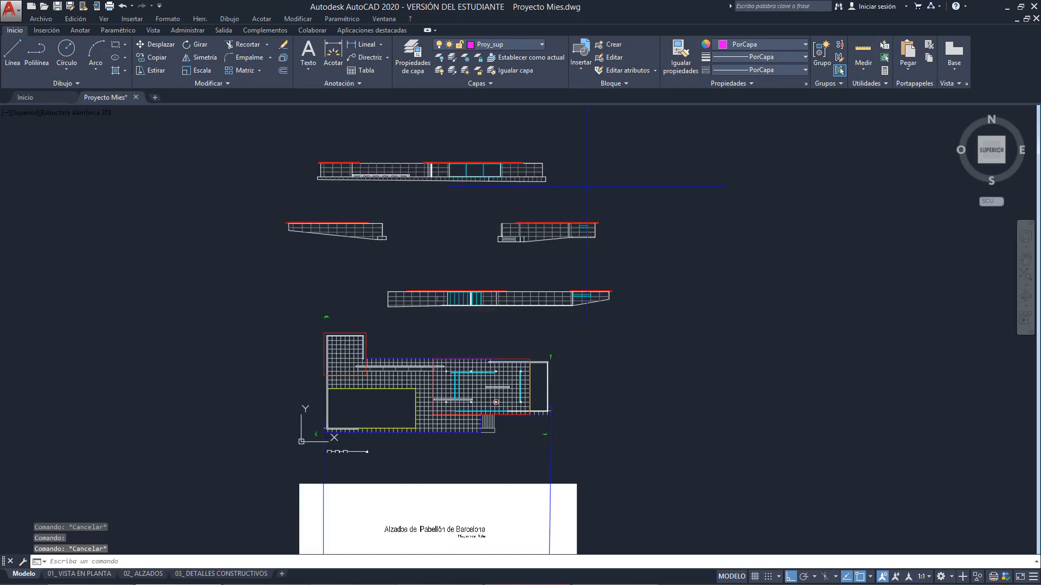
scroll(523, 387, "up", 2)
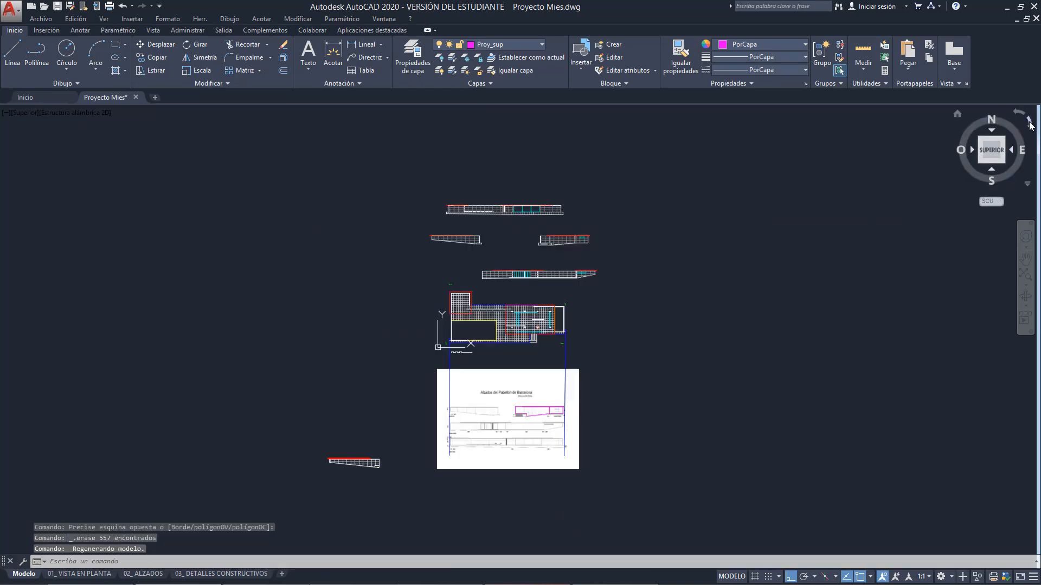
Rotate the top view clockwise in 90-degree turns through a full circle, viewing the plan and elevations in each orientation.
left_click(1029, 121)
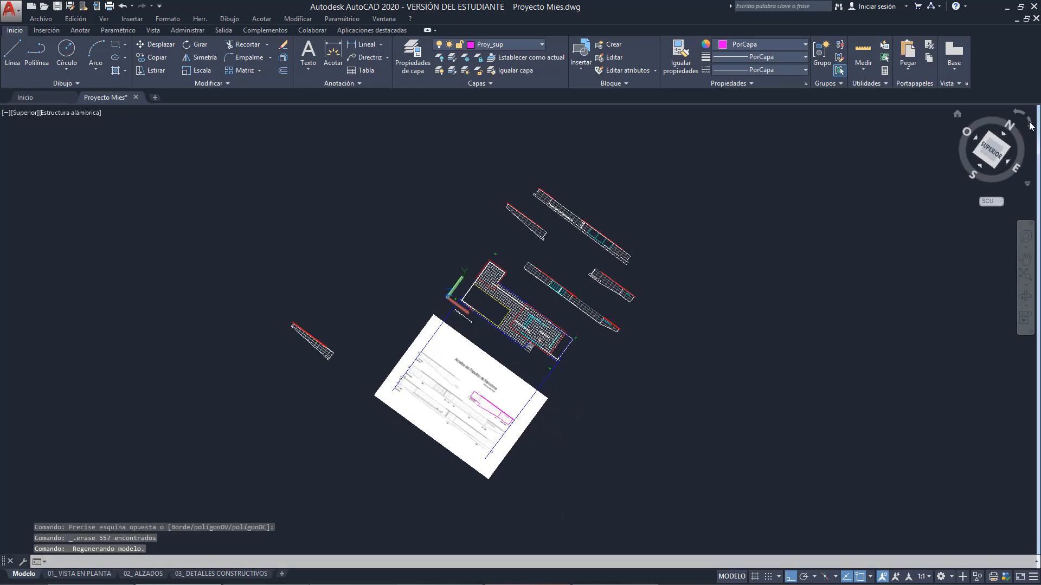
left_click(1029, 122)
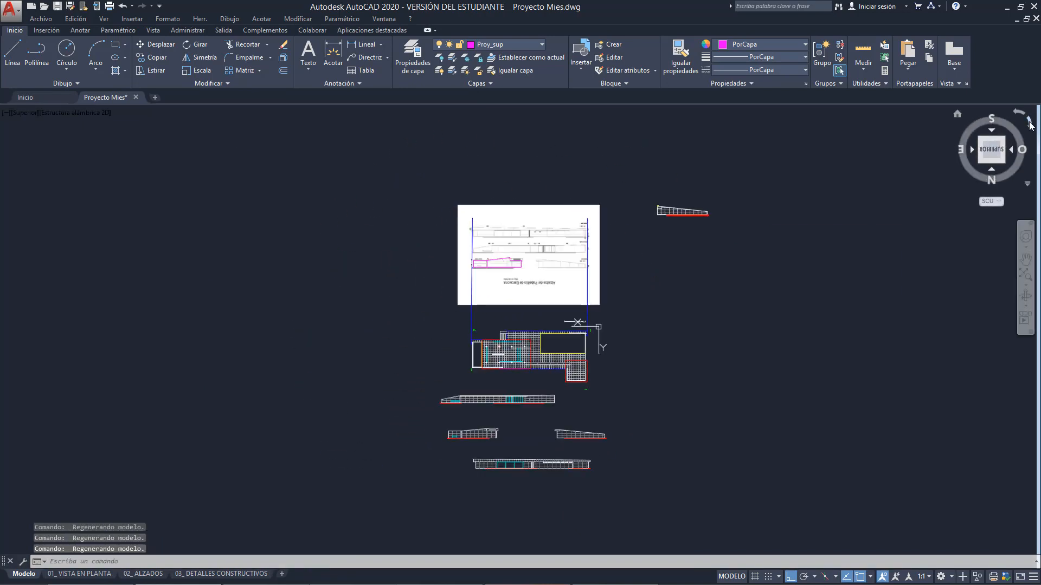
left_click(1029, 121)
scroll(505, 345, "up", 4)
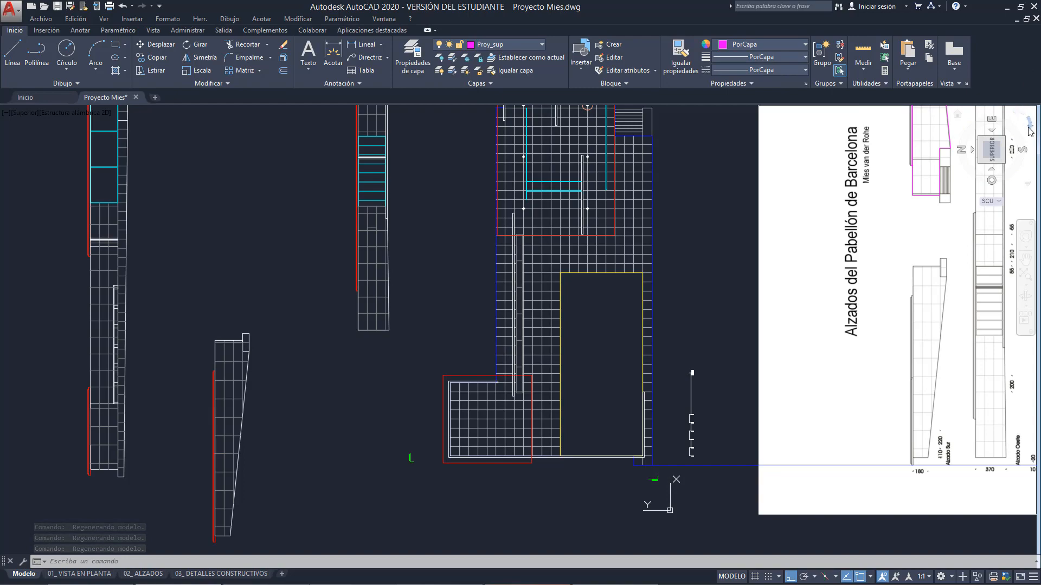
left_click(1029, 125)
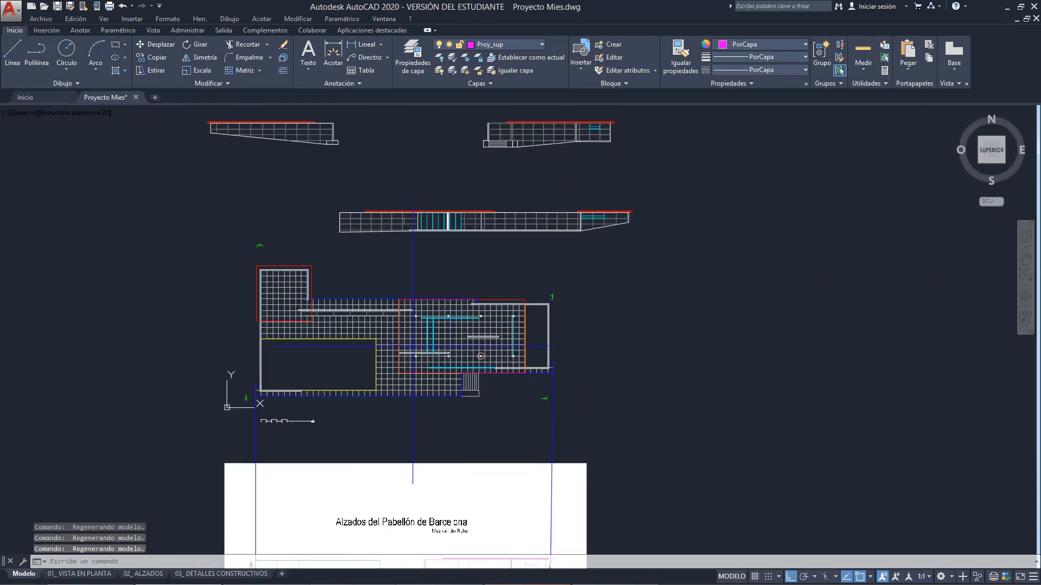